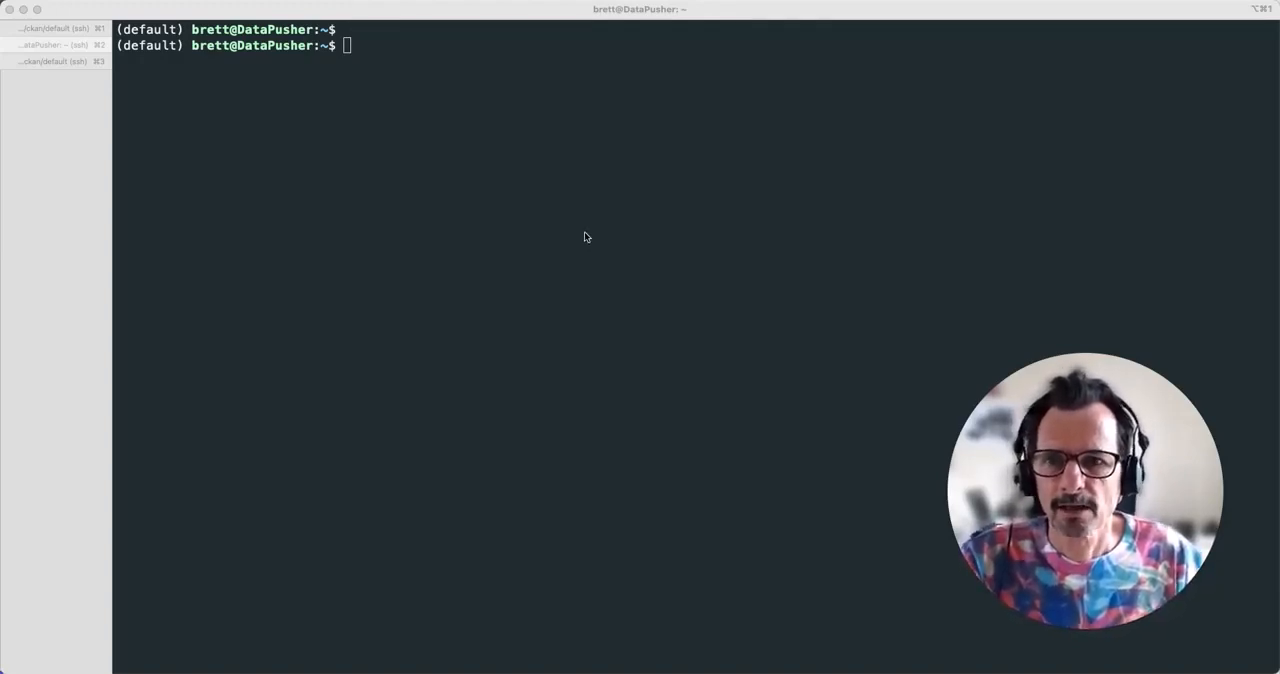
Review the CKAN DataStore extension docs and the ckan/datapusher README in the browser.
{"action": "left_click", "coordinate": [577, 238]}
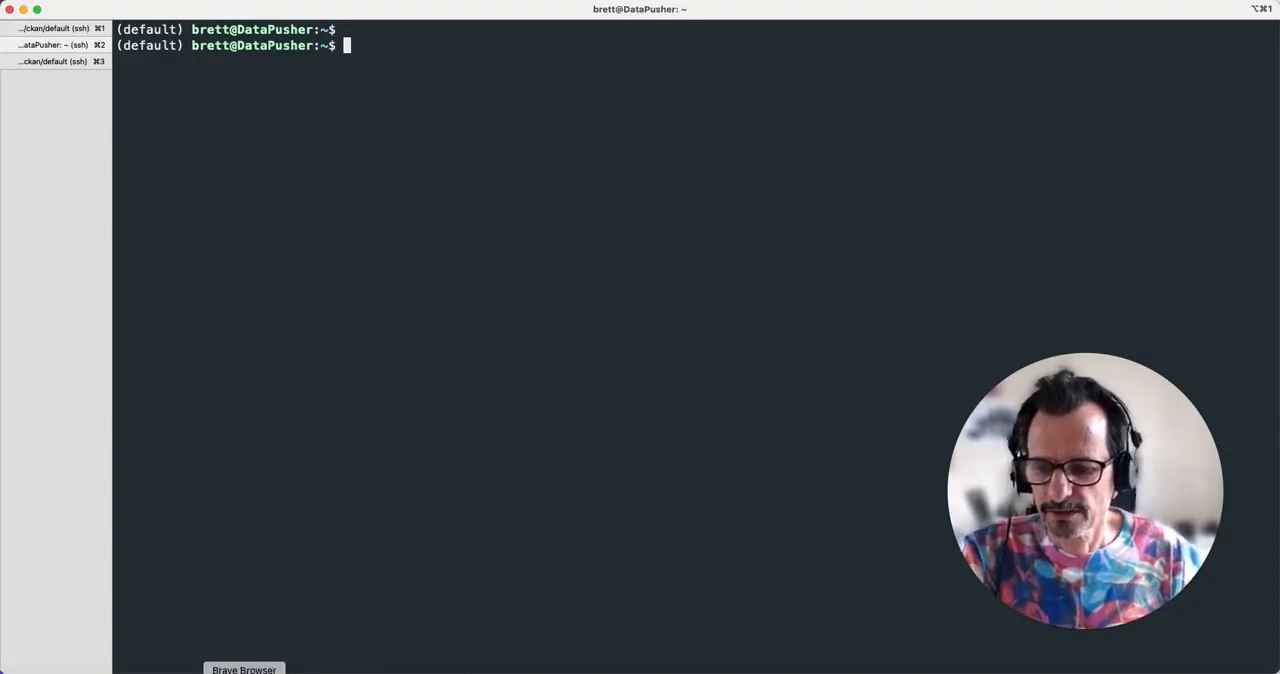
{"action": "left_click", "coordinate": [245, 670]}
{"action": "left_click", "coordinate": [284, 54]}
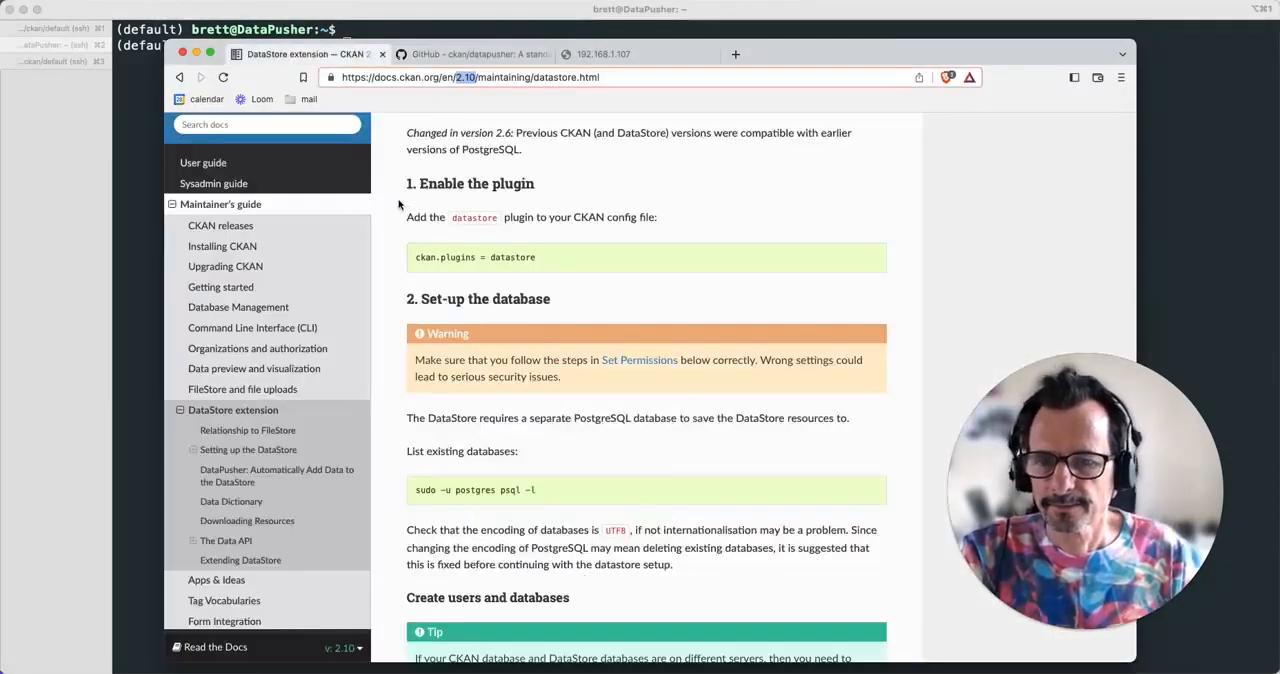
{"action": "scroll", "coordinate": [545, 203], "scroll_direction": "down", "scroll_amount": 1}
{"action": "scroll", "coordinate": [545, 203], "scroll_direction": "down", "scroll_amount": 3}
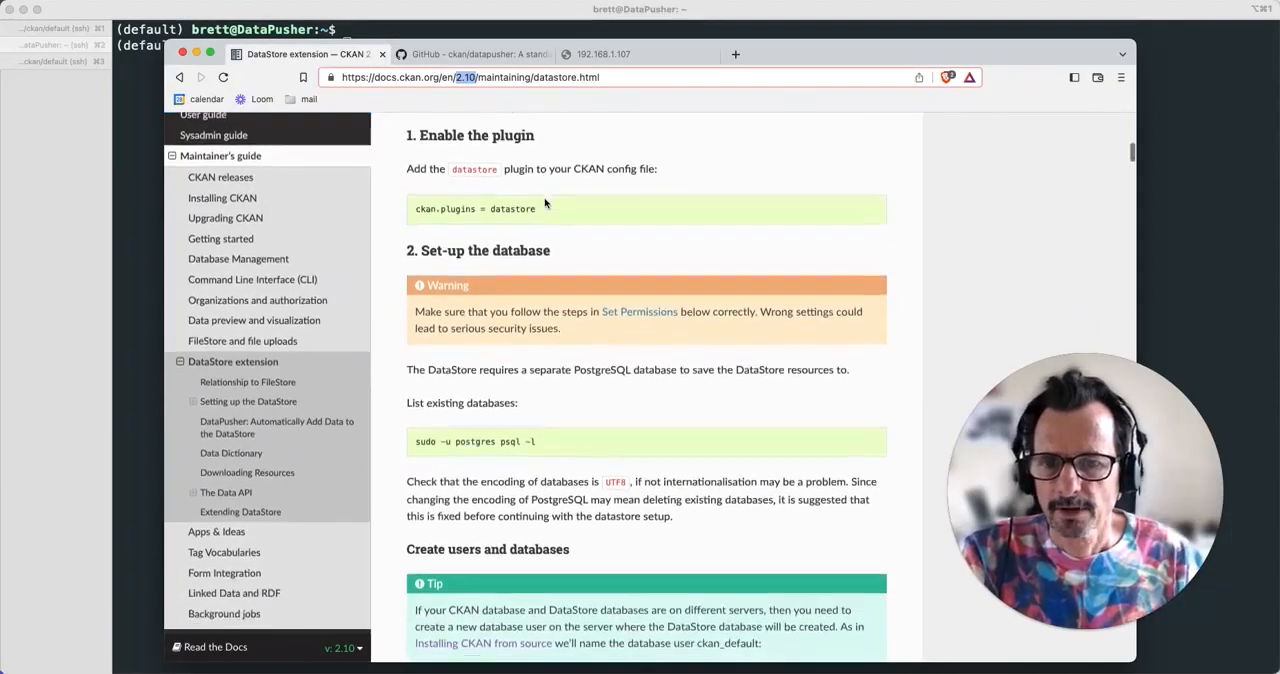
{"action": "scroll", "coordinate": [545, 203], "scroll_direction": "up", "scroll_amount": 4}
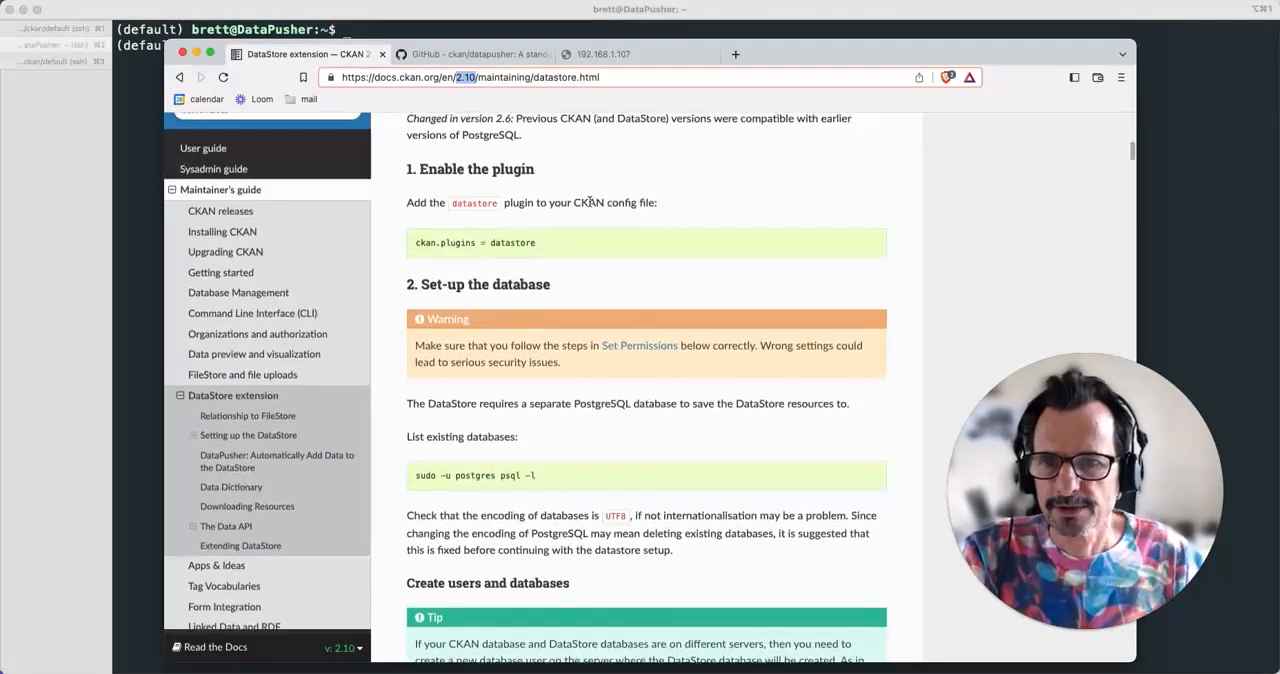
{"action": "scroll", "coordinate": [537, 224], "scroll_direction": "down", "scroll_amount": 1}
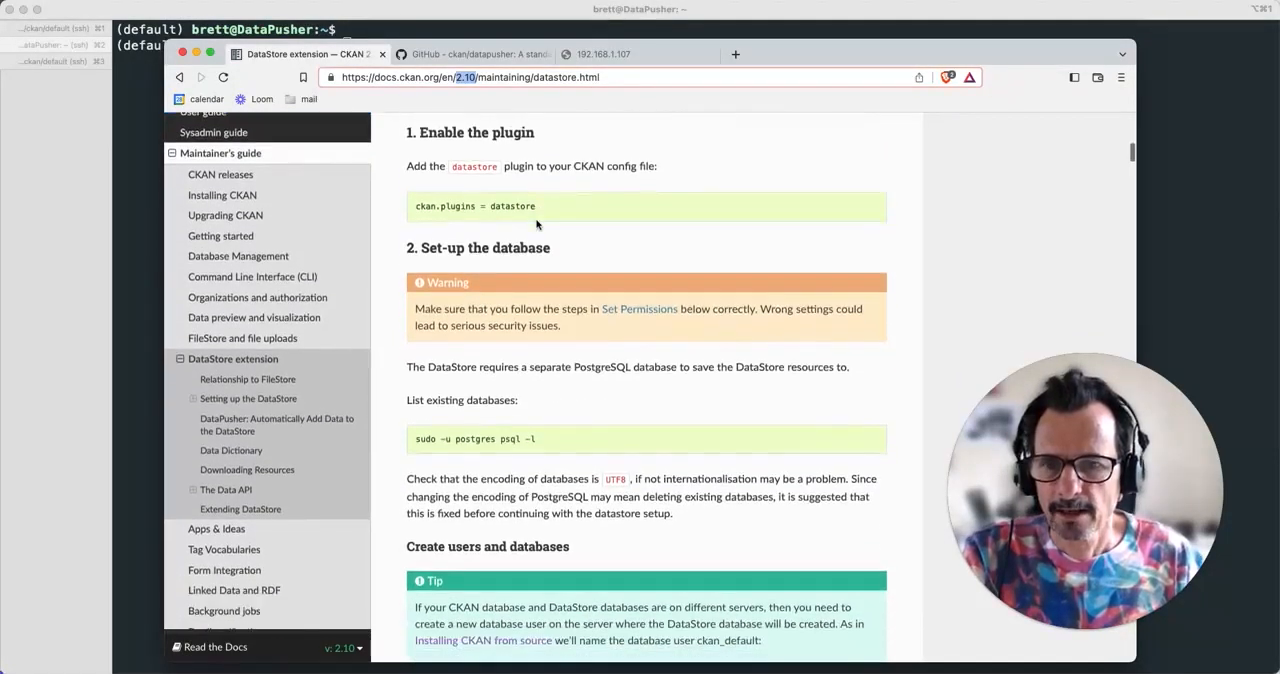
{"action": "scroll", "coordinate": [434, 172], "scroll_direction": "up", "scroll_amount": 2}
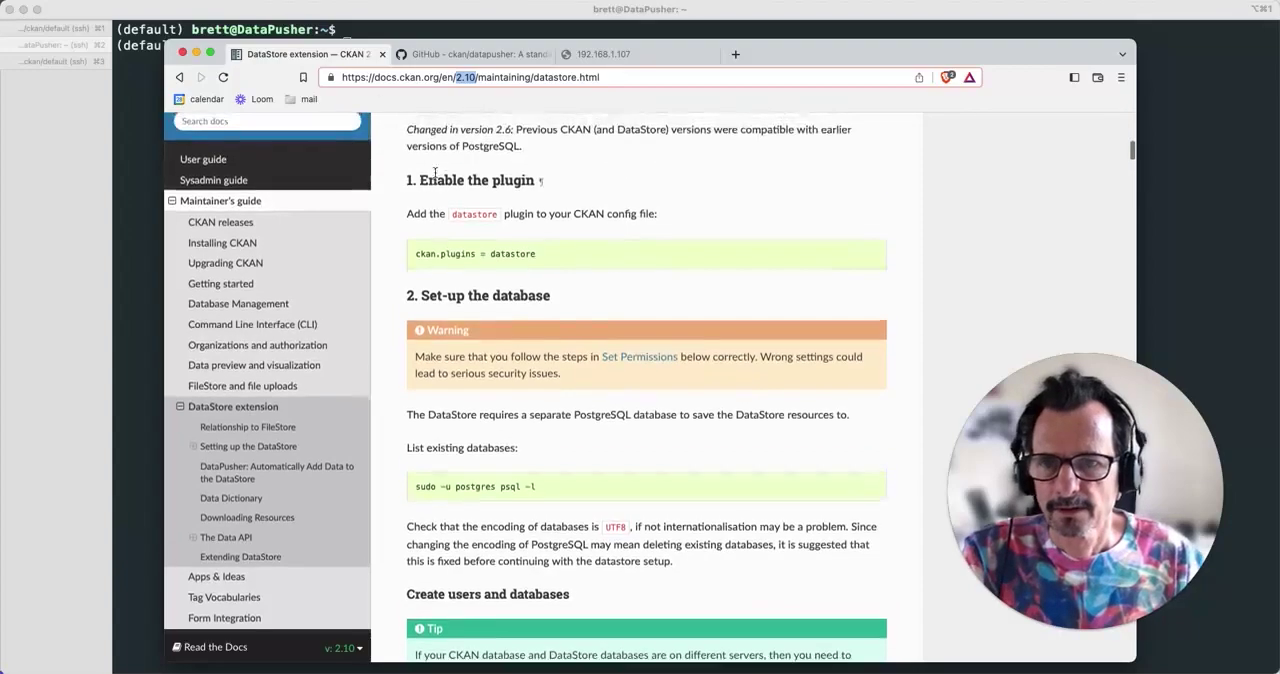
{"action": "left_click", "coordinate": [440, 54]}
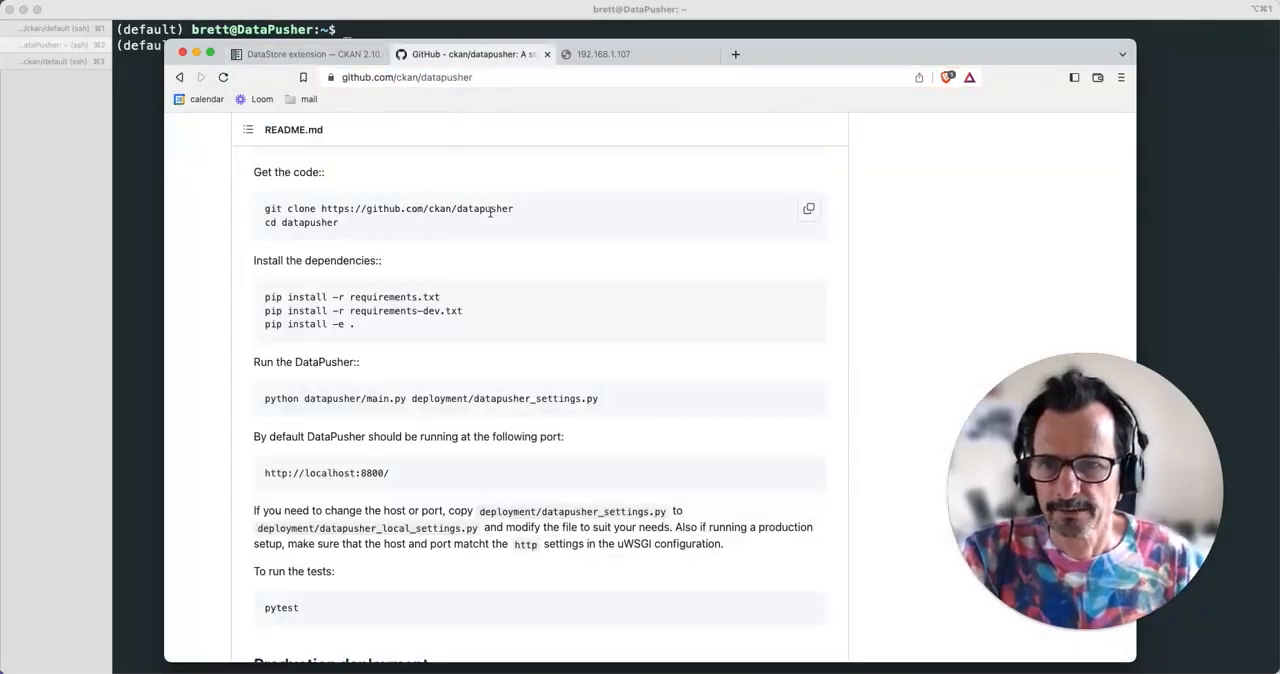
{"action": "left_click", "coordinate": [300, 54]}
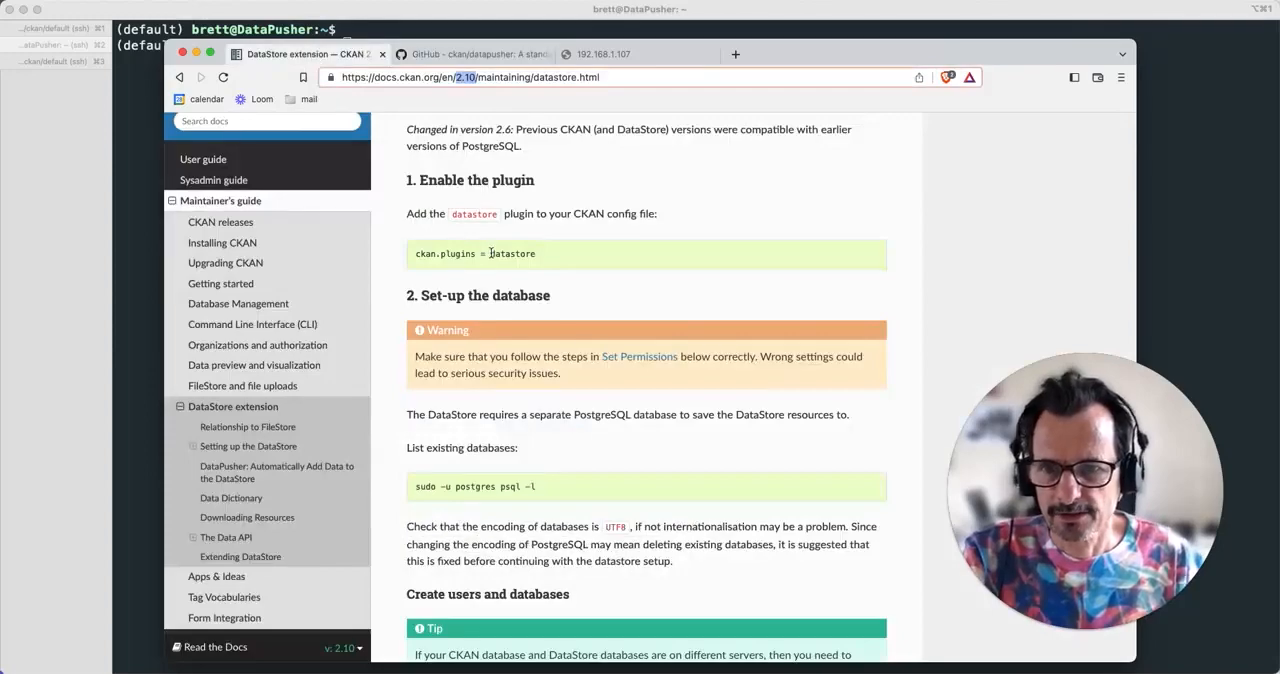
{"action": "scroll", "coordinate": [481, 199], "scroll_direction": "up", "scroll_amount": 1}
{"action": "scroll", "coordinate": [490, 250], "scroll_direction": "down", "scroll_amount": 1}
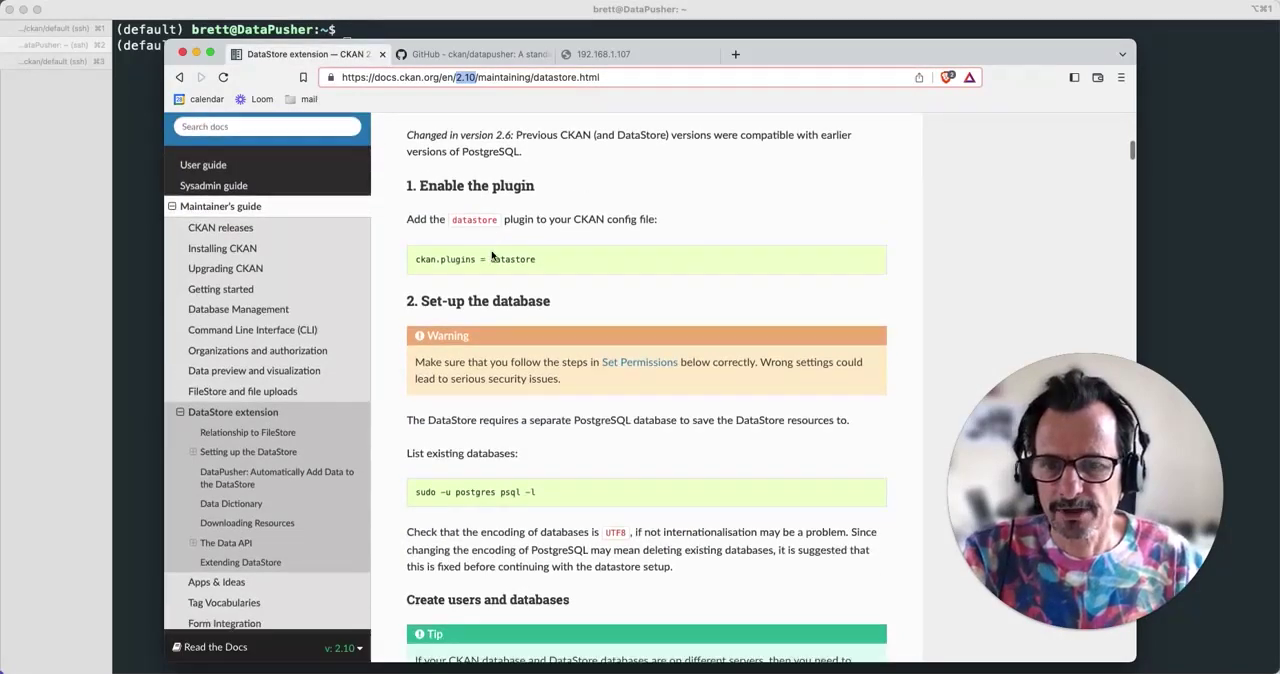
{"action": "left_click", "coordinate": [440, 54]}
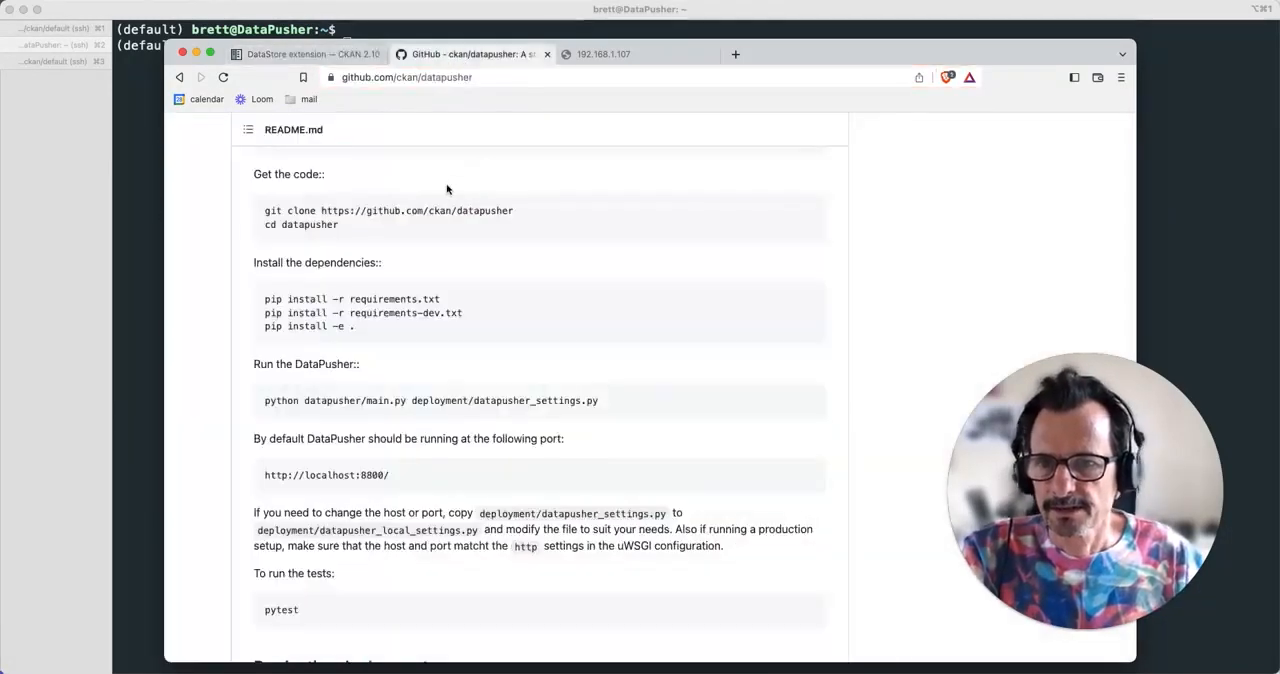
{"action": "scroll", "coordinate": [449, 188], "scroll_direction": "up", "scroll_amount": 2}
{"action": "scroll", "coordinate": [449, 188], "scroll_direction": "up", "scroll_amount": 1}
{"action": "scroll", "coordinate": [449, 188], "scroll_direction": "up", "scroll_amount": 1}
{"action": "scroll", "coordinate": [449, 188], "scroll_direction": "down", "scroll_amount": 2}
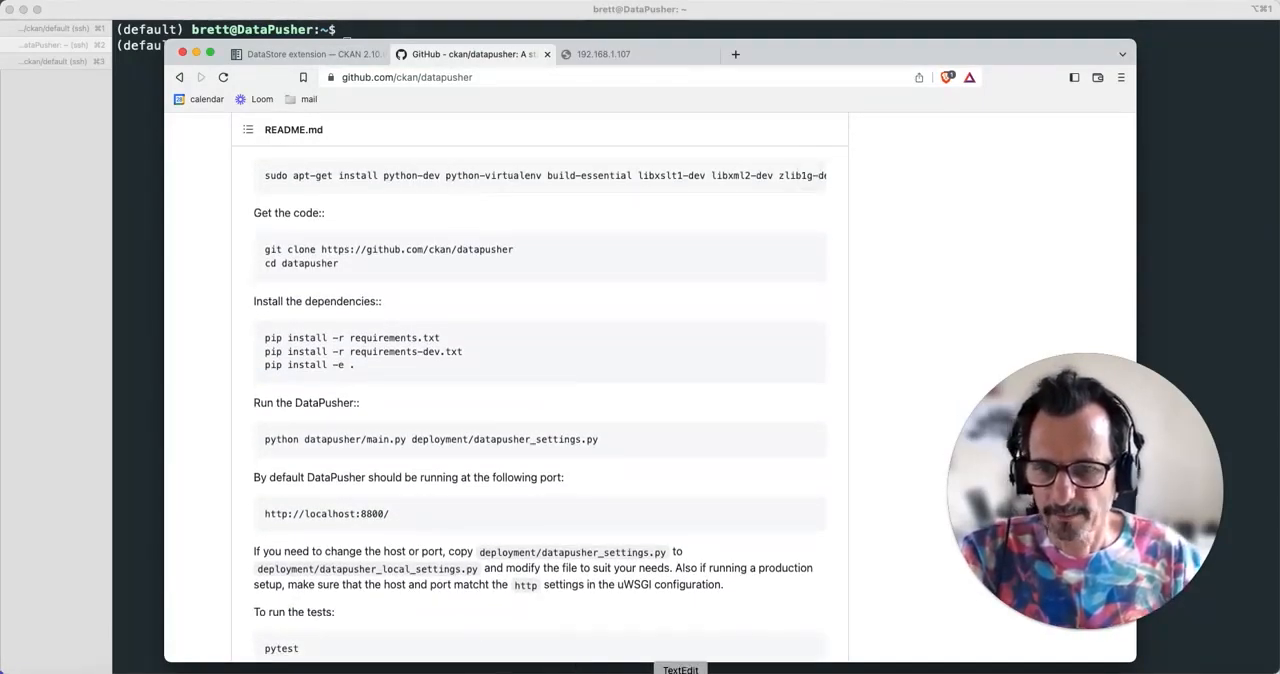
Select the 'sudo -u postgres createuser' datastore_default line in the CKAN 2.10 install notes.
{"action": "left_click", "coordinate": [680, 668]}
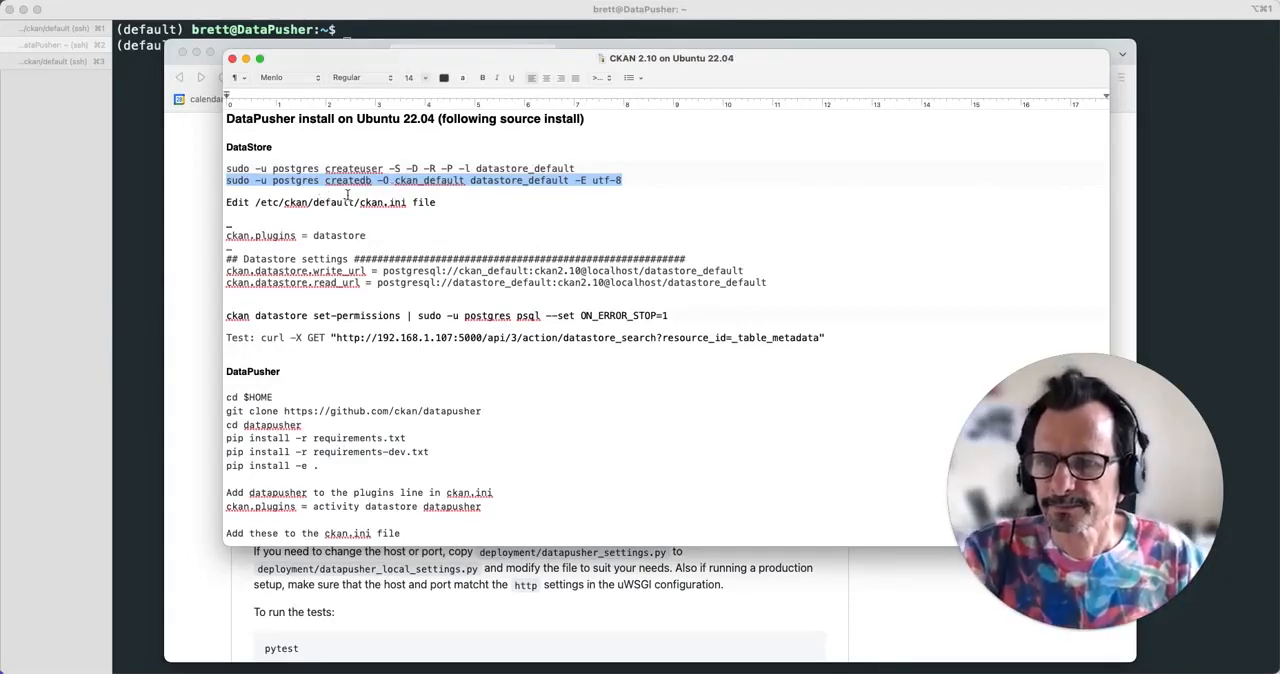
{"action": "left_click", "coordinate": [136, 158]}
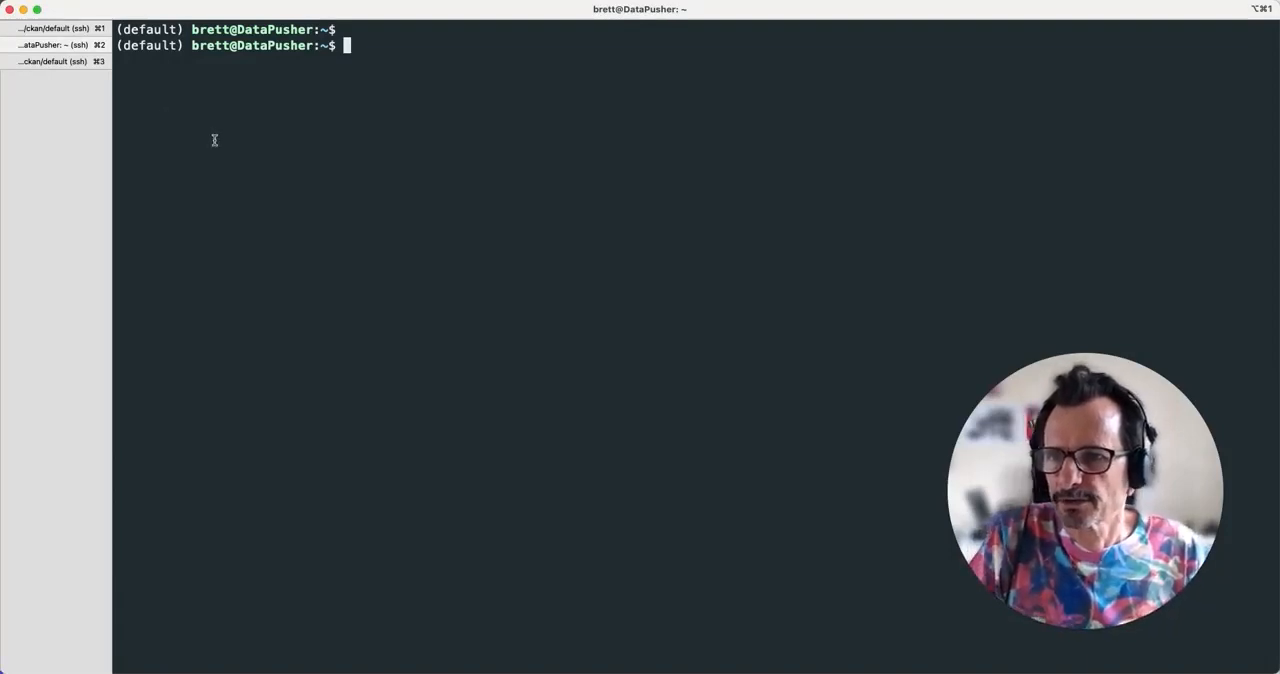
{"action": "key", "text": "super+Tab"}
{"action": "left_click", "coordinate": [229, 168]}
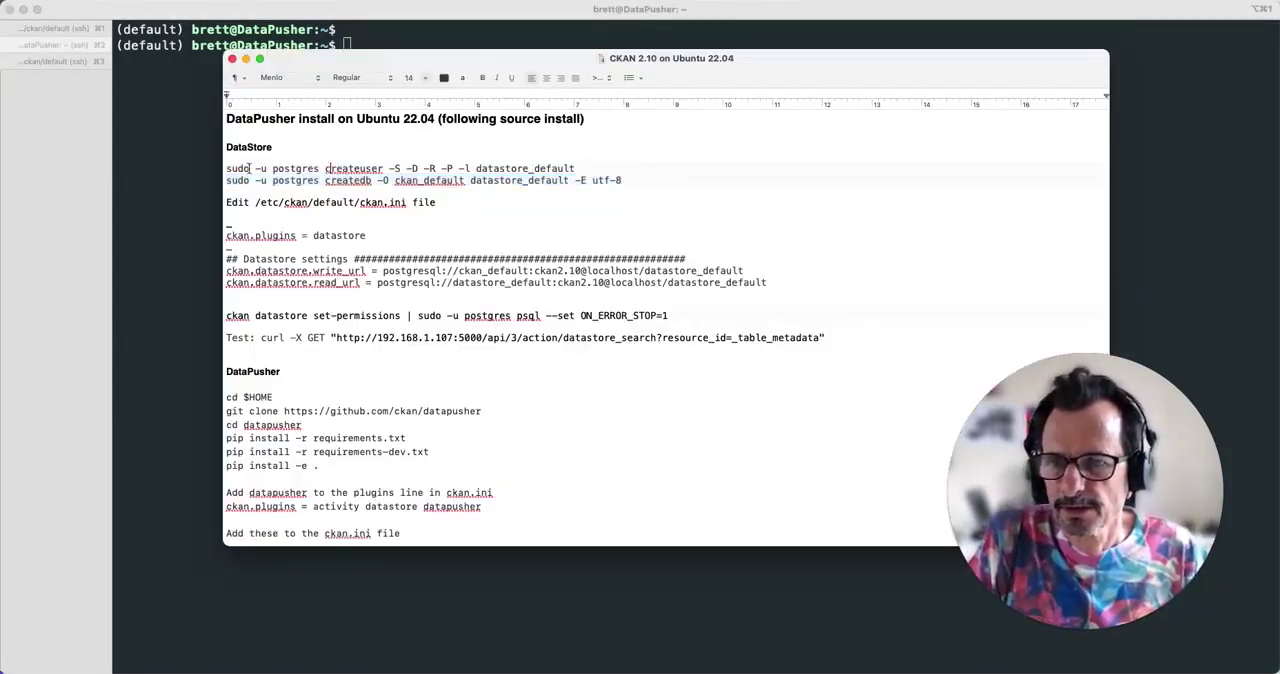
{"action": "left_click_drag", "start_coordinate": [229, 168], "coordinate": [571, 165]}
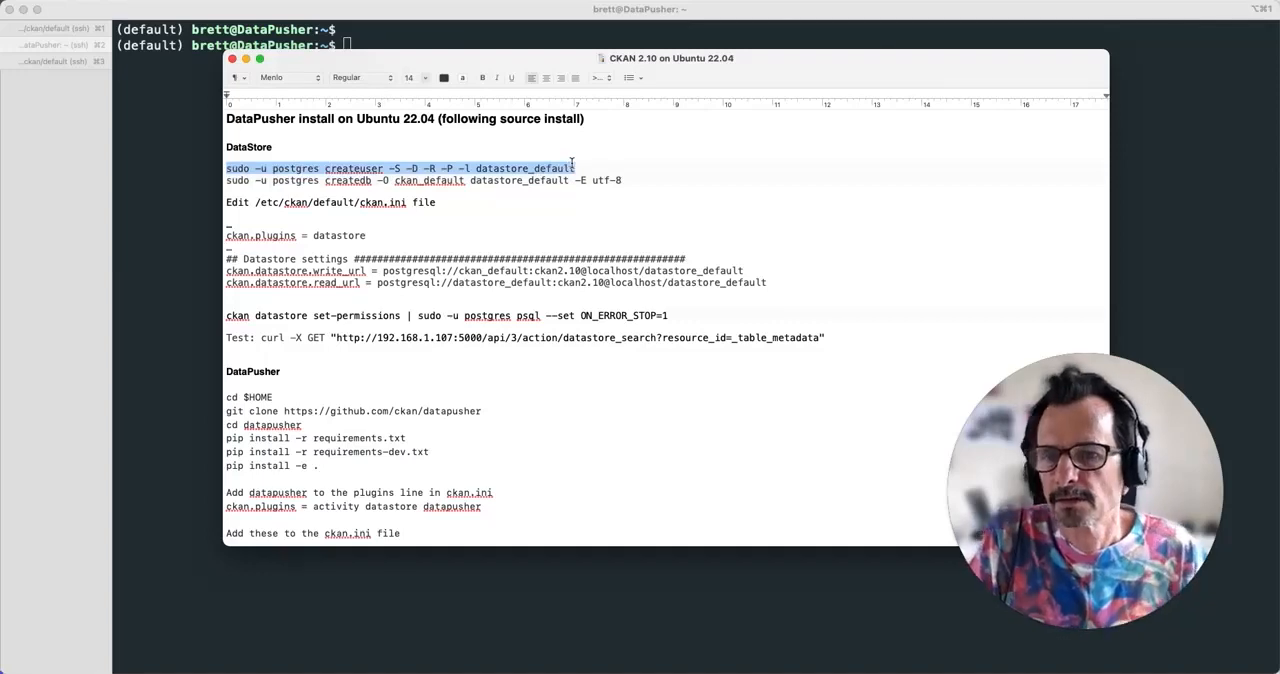
Copy the datastore_default createuser command from the notes into the /etc/ckan/default session.
{"action": "left_click", "coordinate": [57, 62]}
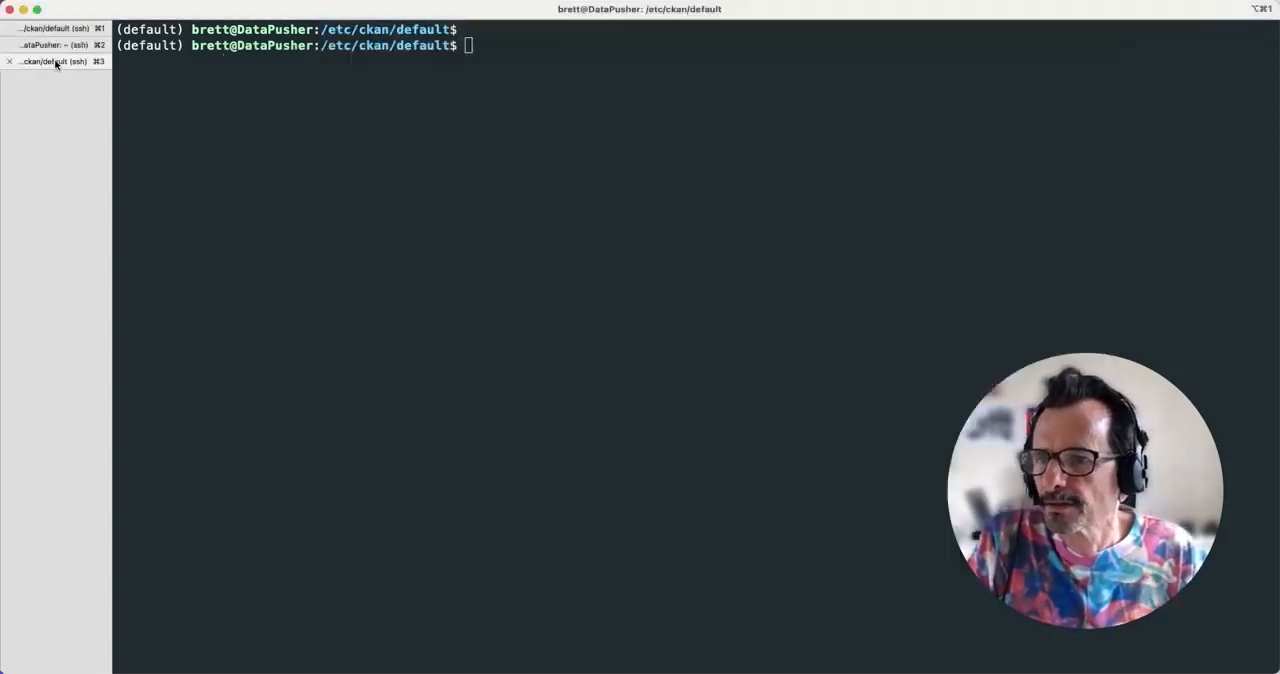
{"action": "triple_click", "coordinate": [309, 173]}
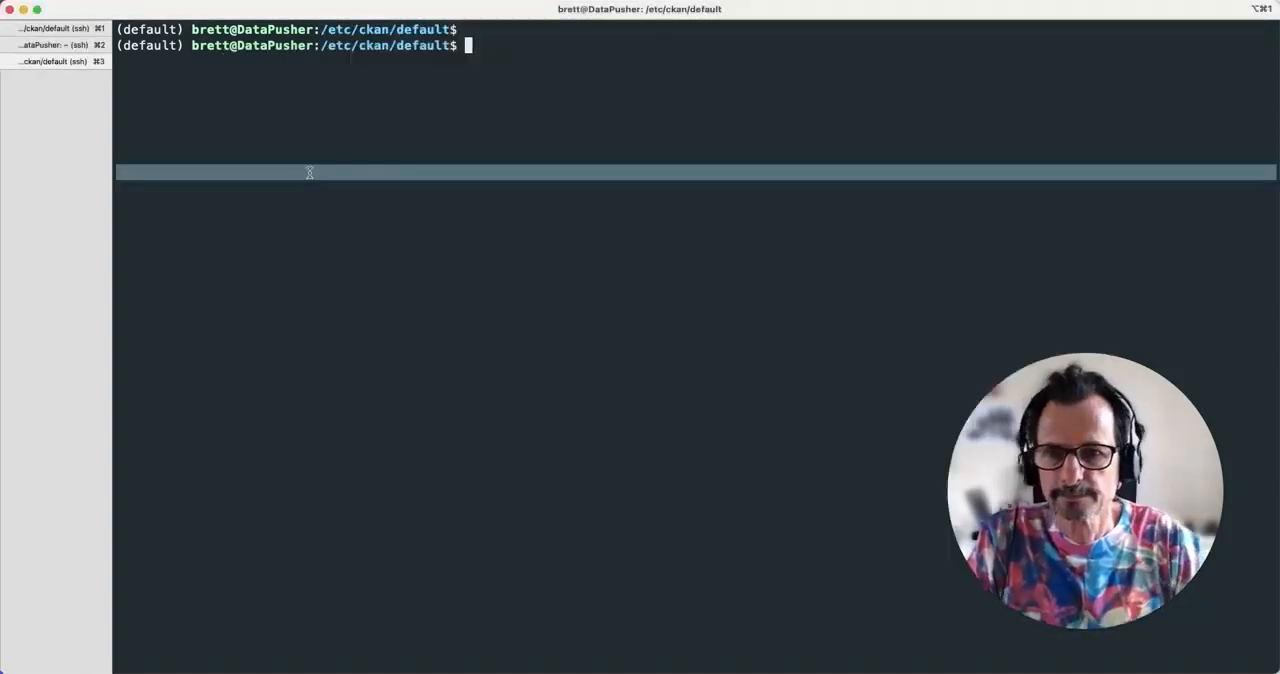
{"action": "left_click", "coordinate": [388, 133]}
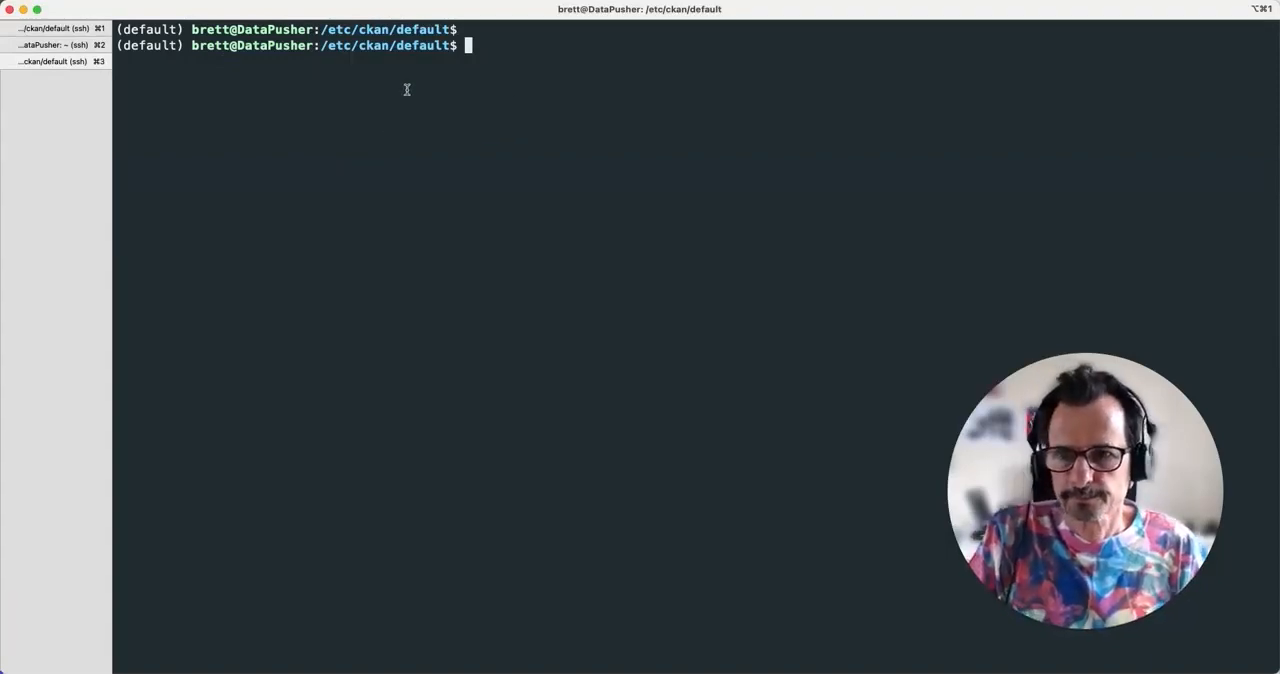
{"action": "key", "text": "super+Tab"}
{"action": "left_click", "coordinate": [367, 168]}
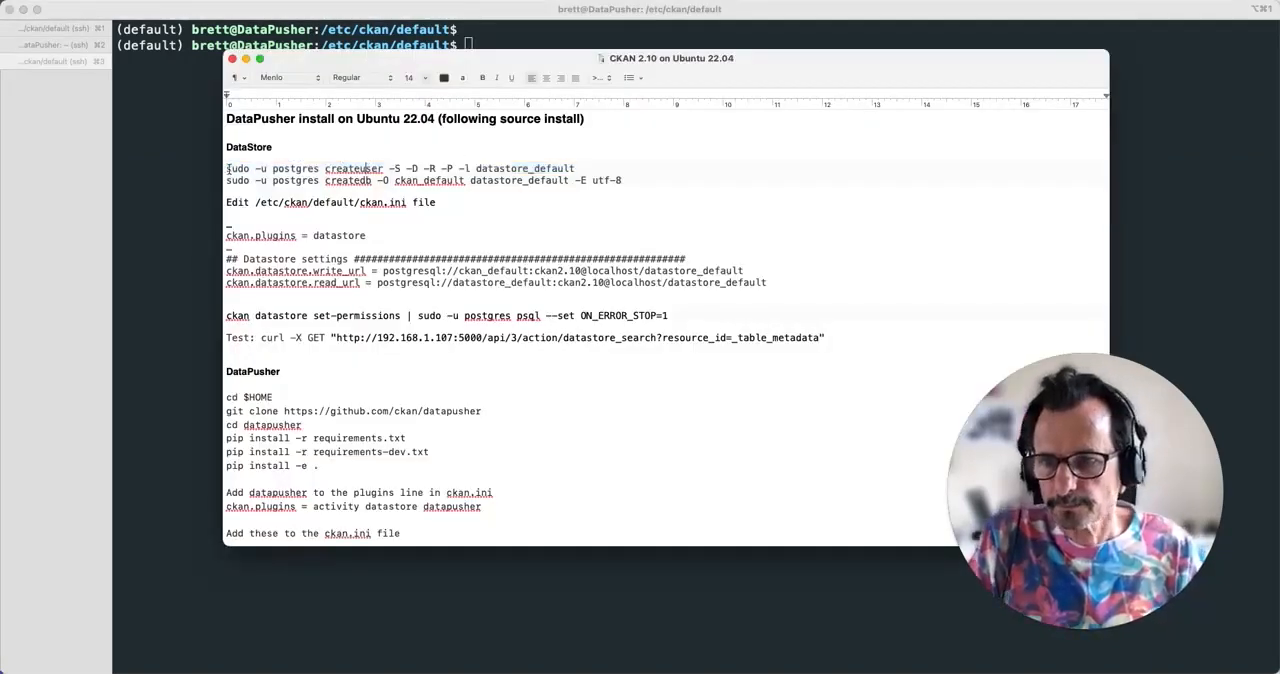
{"action": "left_click_drag", "start_coordinate": [228, 168], "coordinate": [585, 168]}
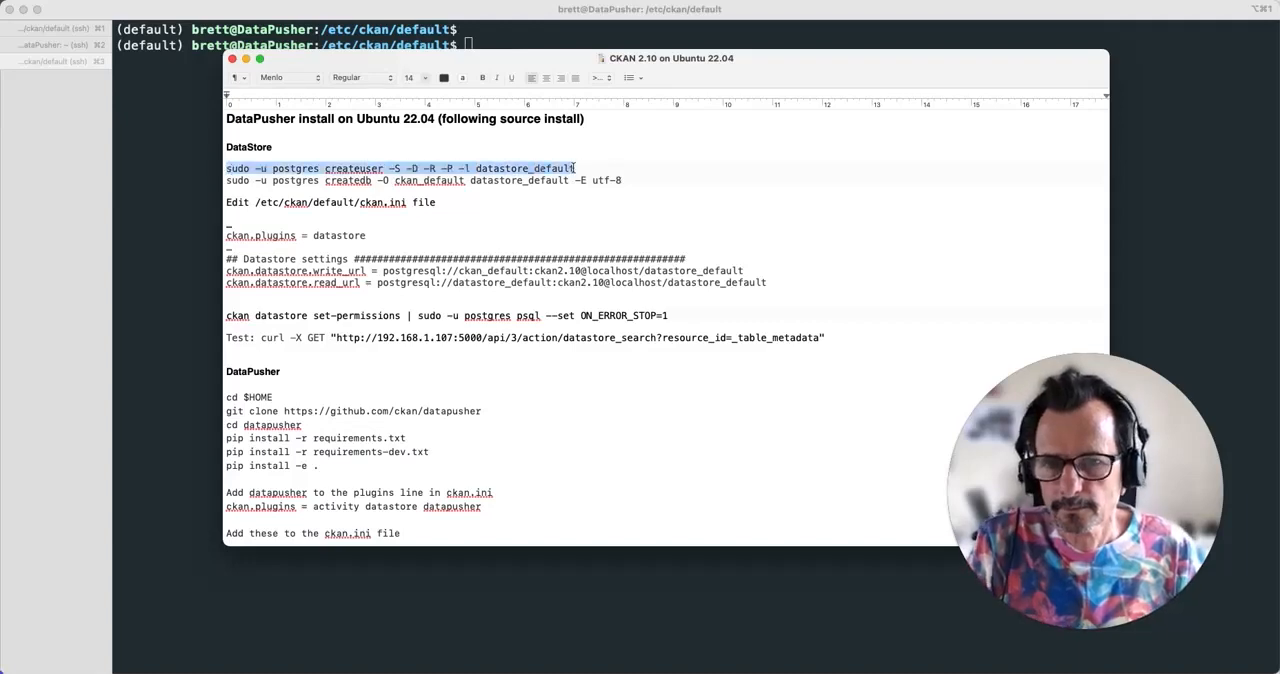
{"action": "key", "text": "super+c"}
{"action": "key", "text": "super+Tab"}
{"action": "key", "text": "super+v"}
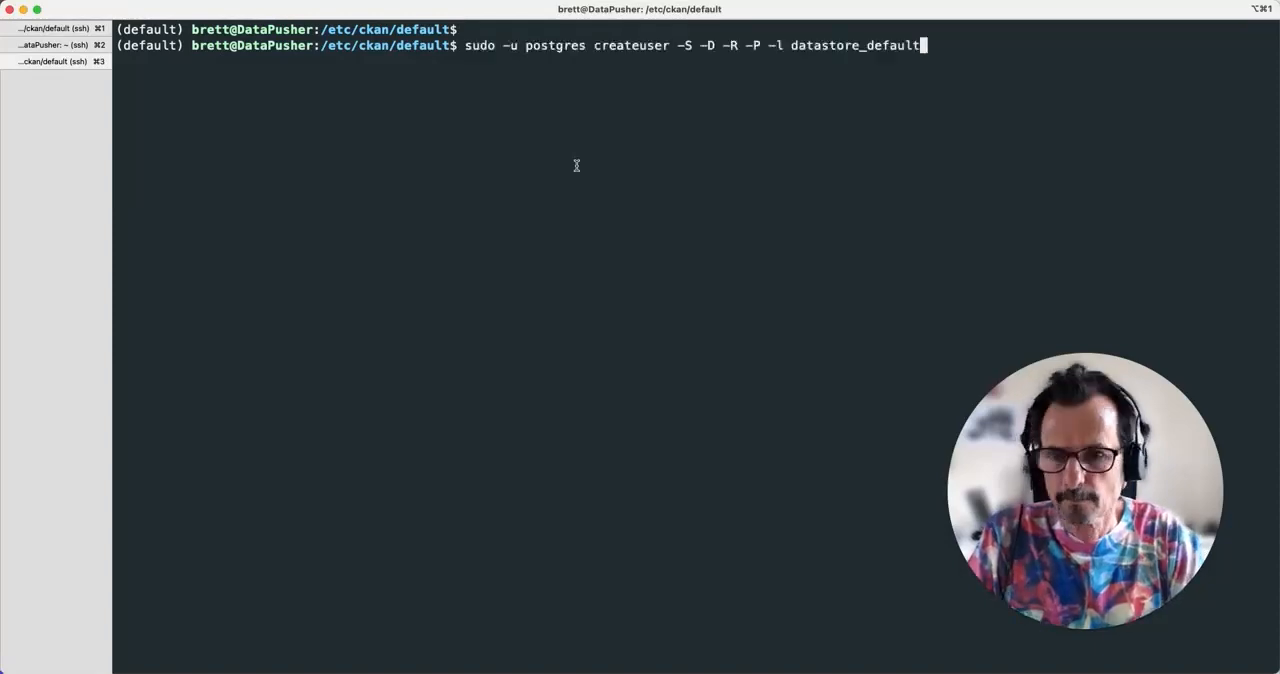
Run createuser for datastore_default, entering the role's password twice.
{"action": "key", "text": "Return"}
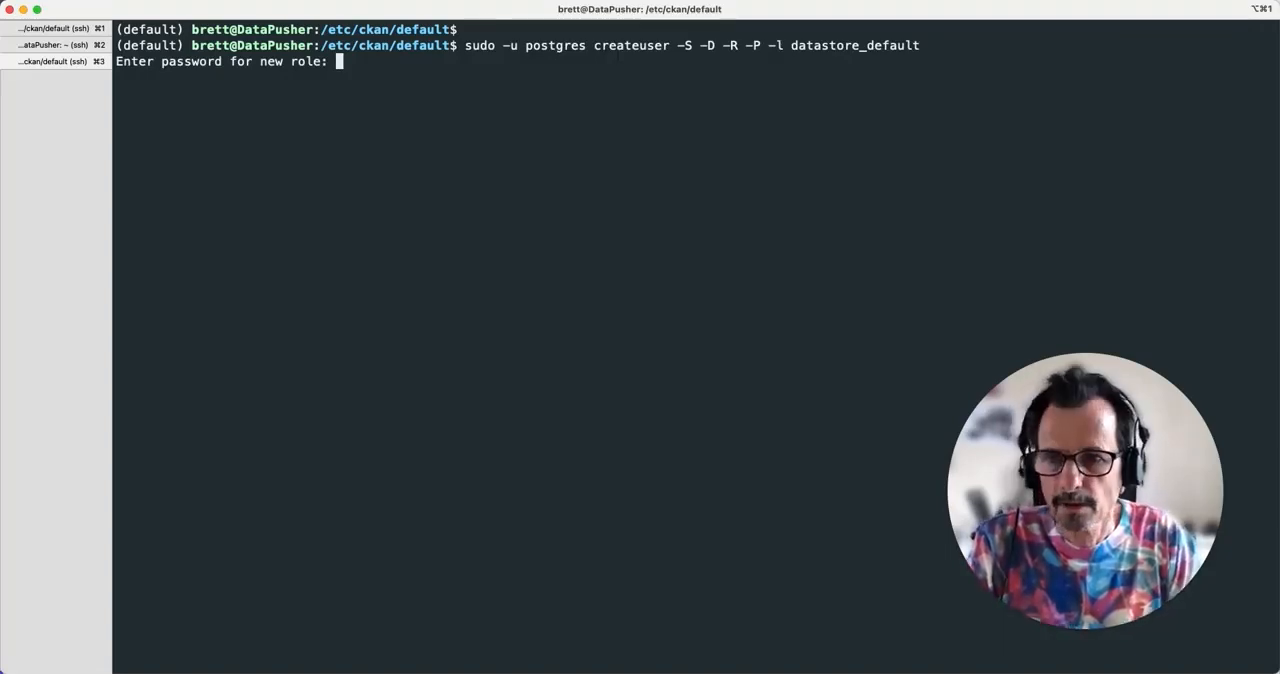
{"action": "key", "text": "Return"}
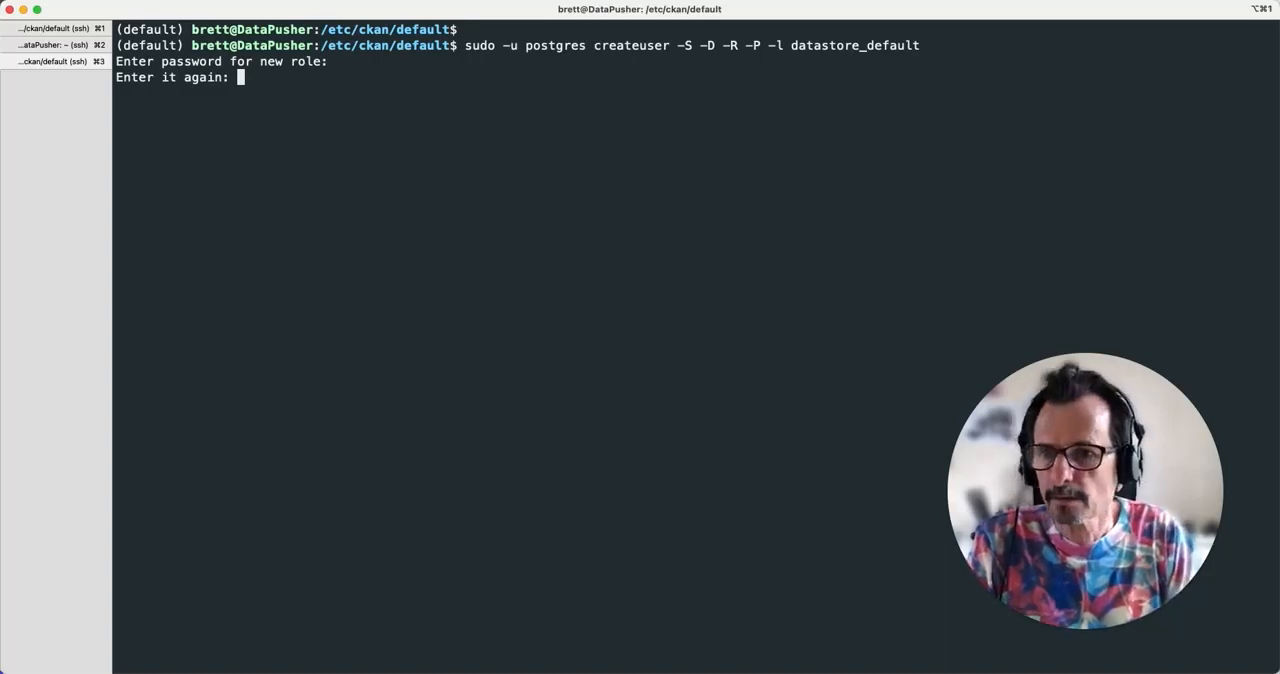
{"action": "key", "text": "Return"}
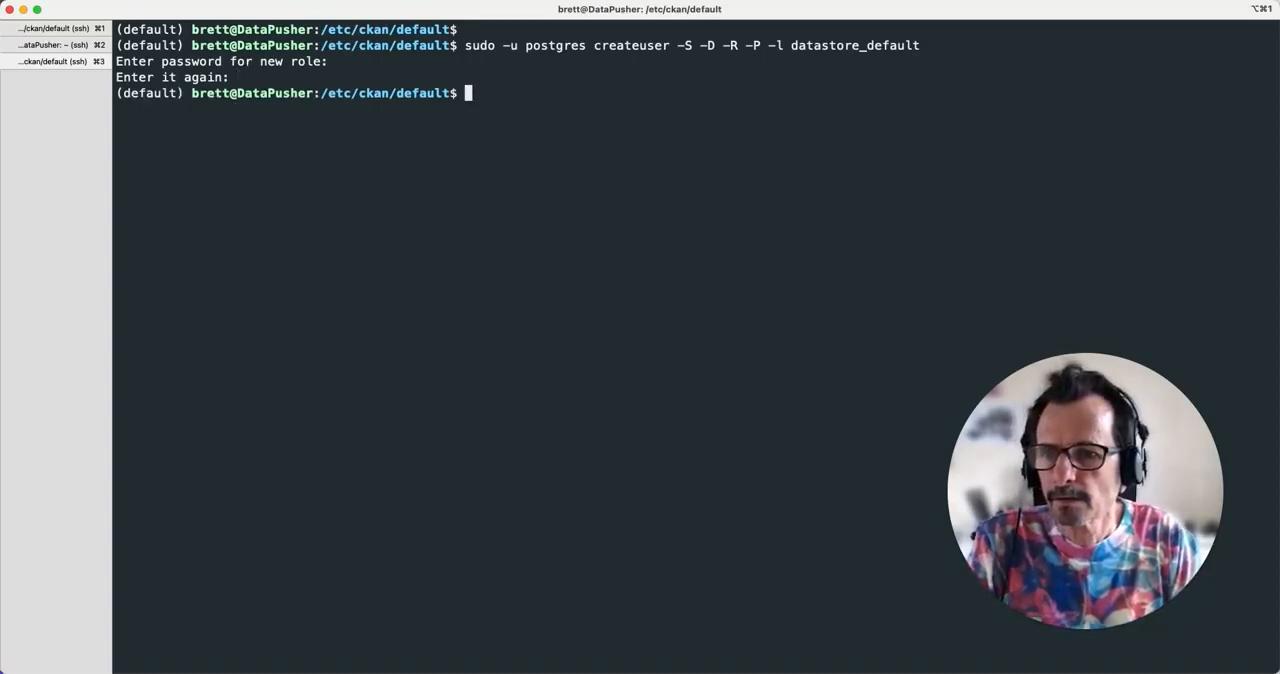
{"action": "key", "text": "Return"}
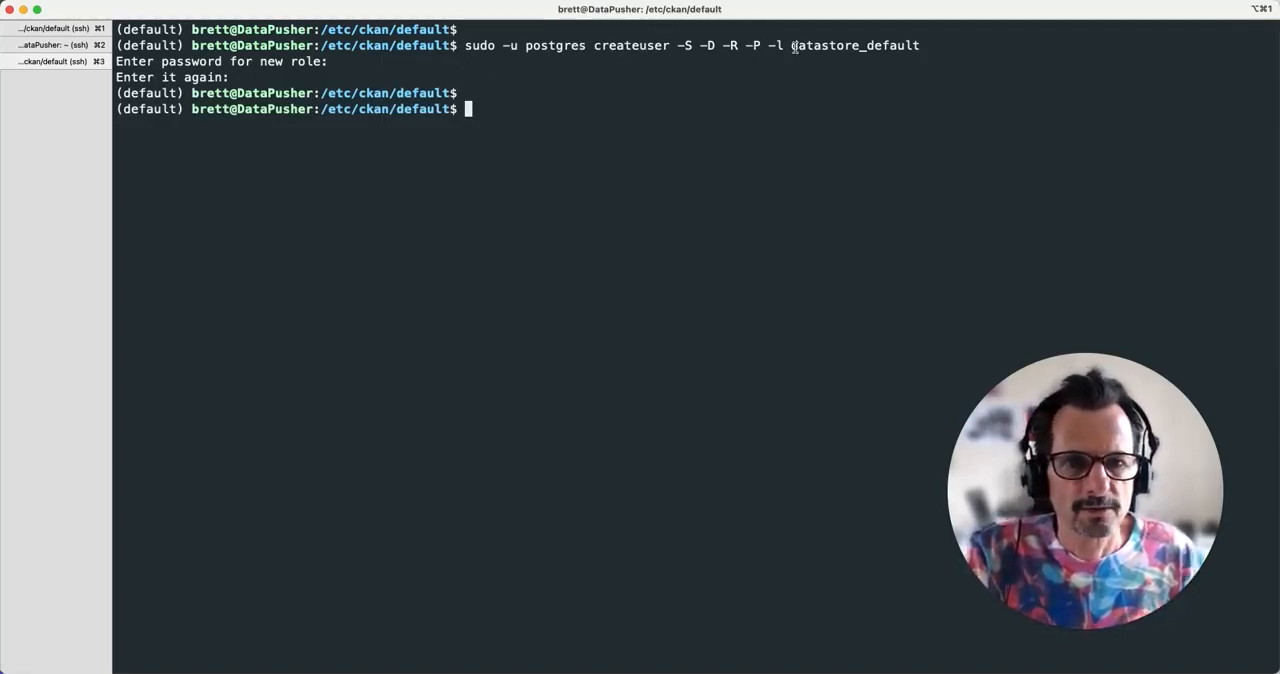
{"action": "left_click_drag", "start_coordinate": [790, 45], "coordinate": [920, 45]}
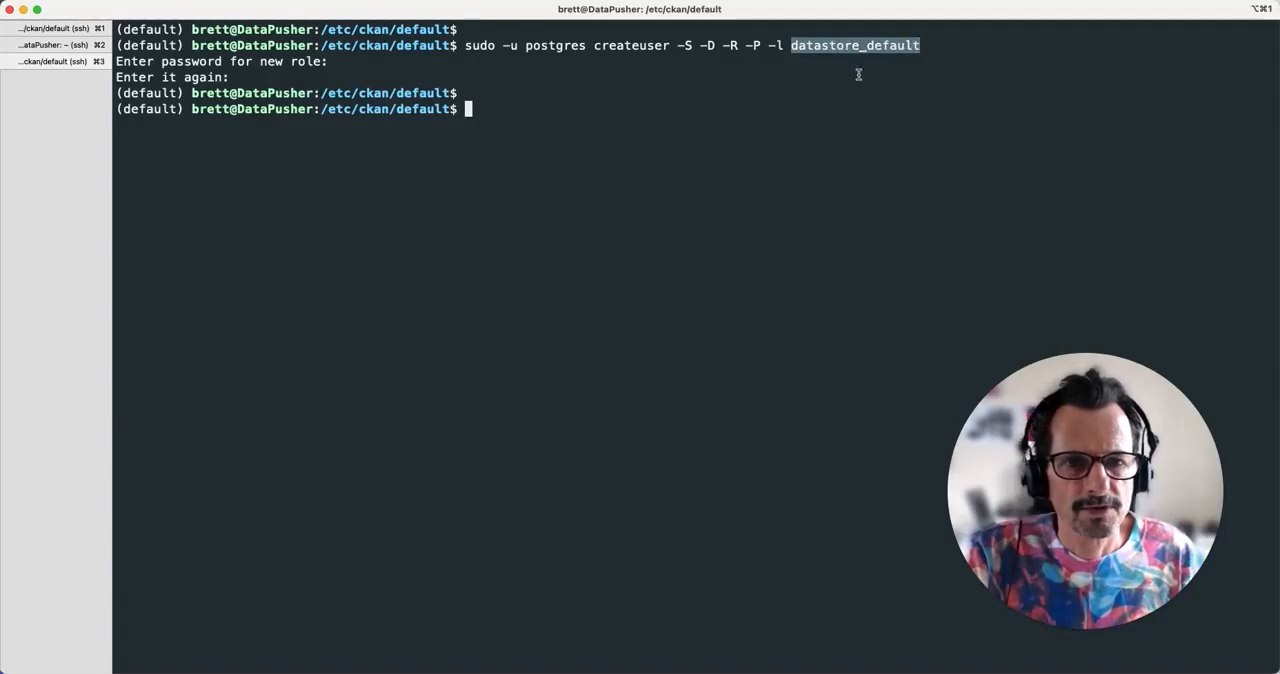
{"action": "key", "text": "super+Tab"}
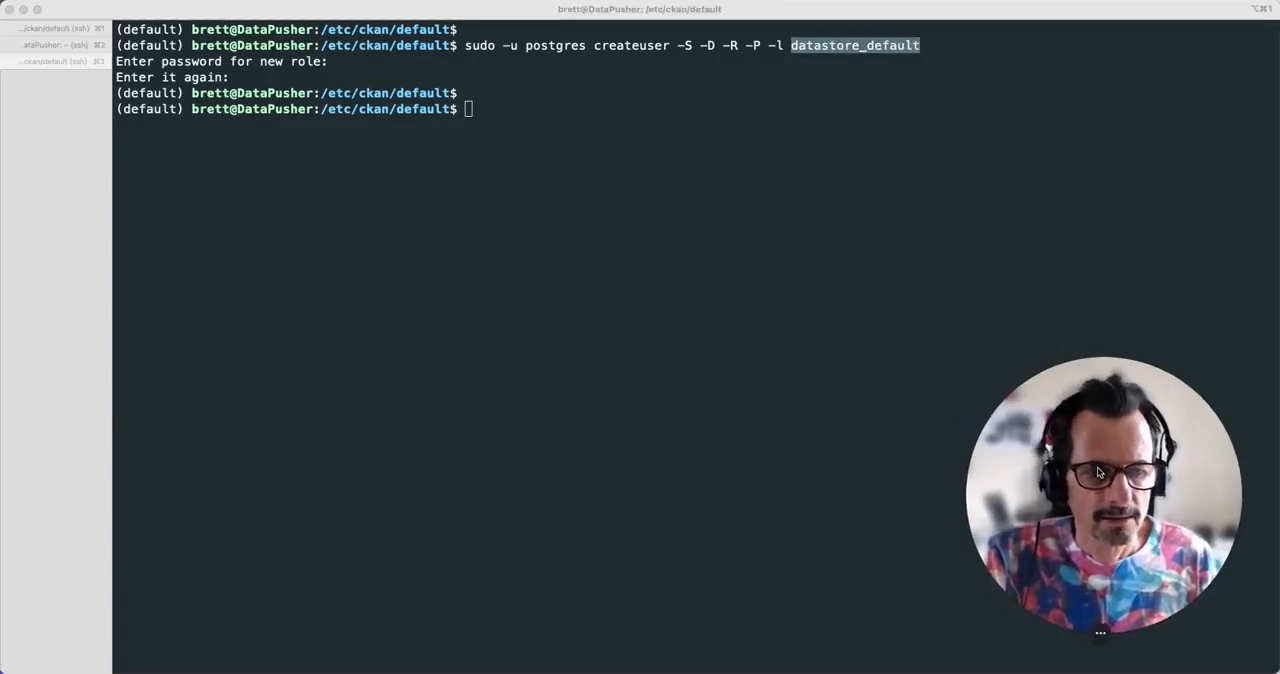
{"action": "left_click", "coordinate": [503, 107]}
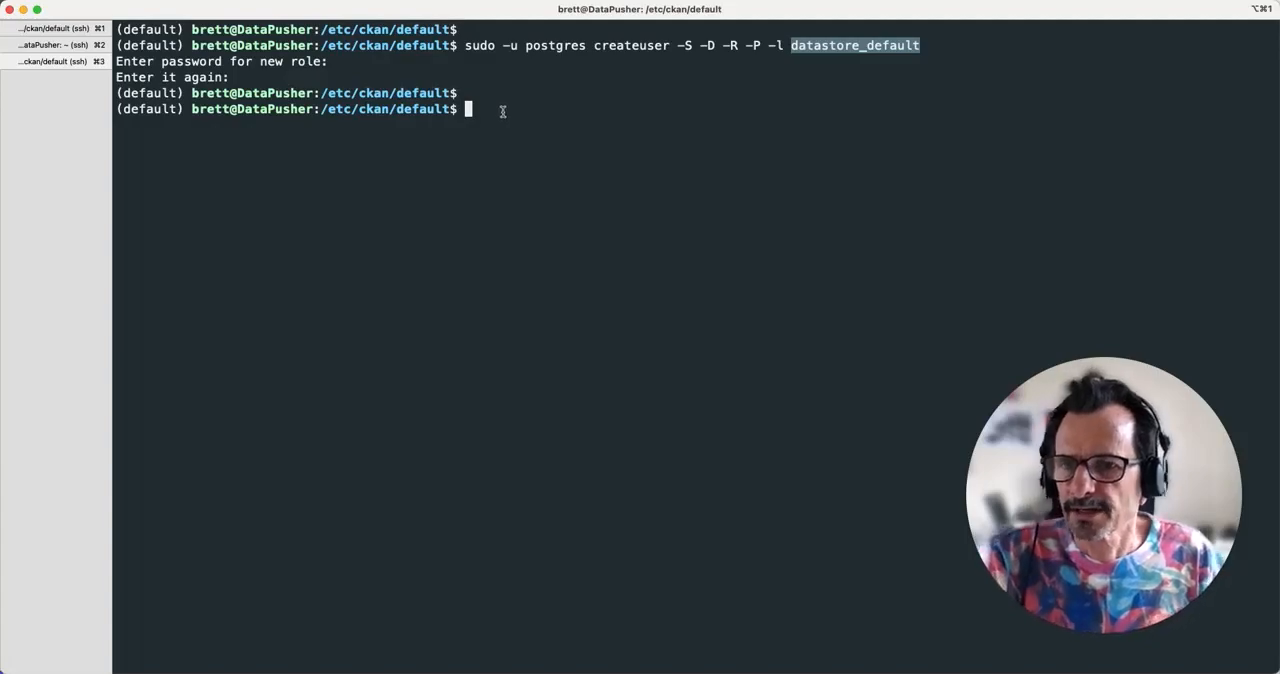
Run the createdb command making datastore_default owned by ckan_default with UTF-8 encoding.
{"action": "key", "text": "super+Tab"}
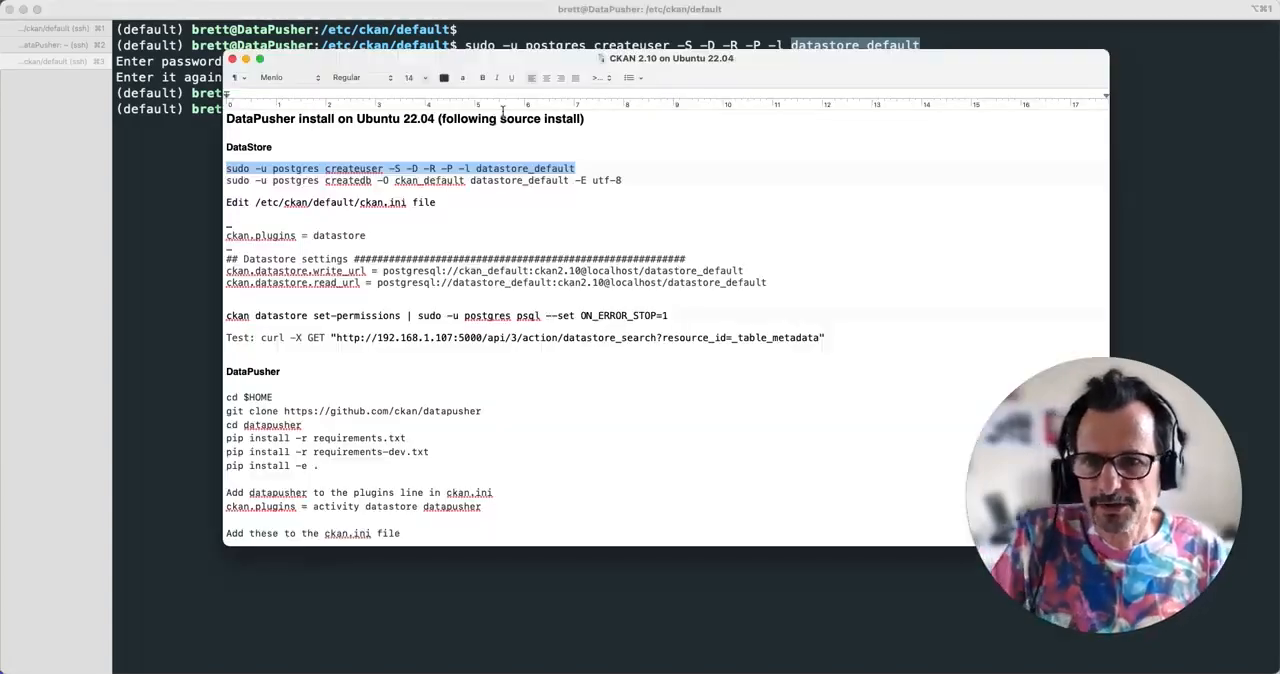
{"action": "left_click", "coordinate": [227, 181]}
{"action": "left_click_drag", "start_coordinate": [227, 181], "coordinate": [624, 180]}
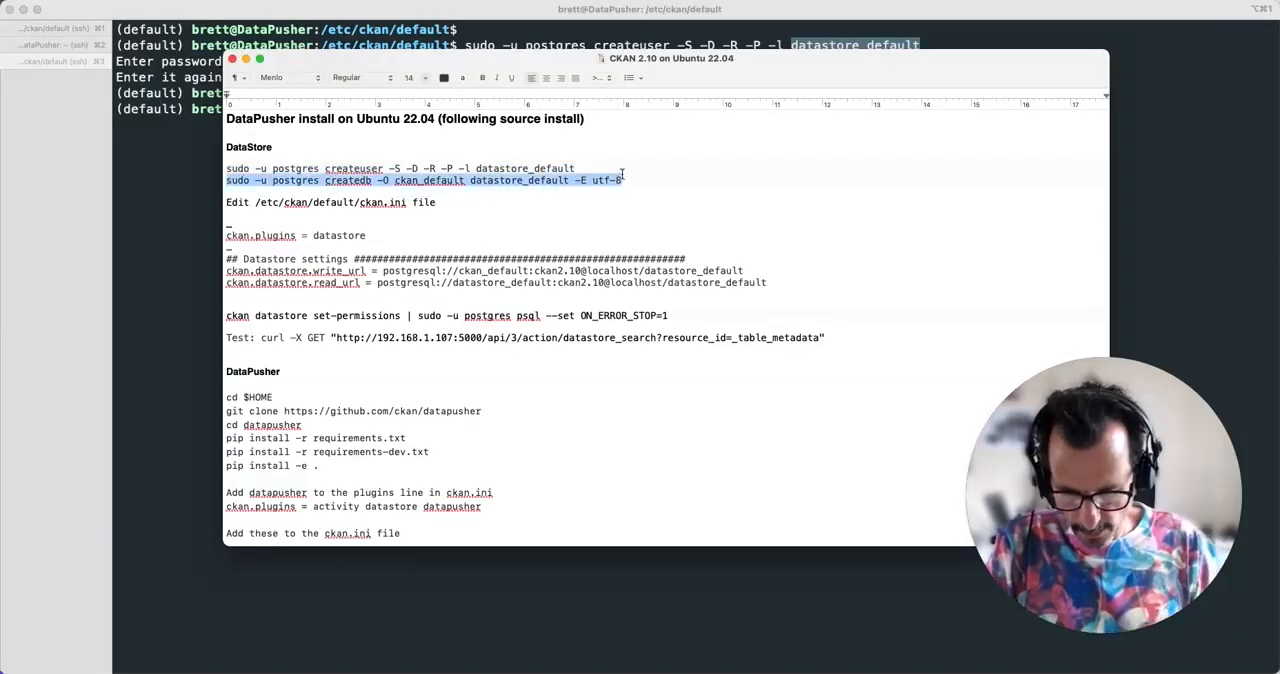
{"action": "key", "text": "super+c"}
{"action": "key", "text": "super+Tab"}
{"action": "key", "text": "super+v"}
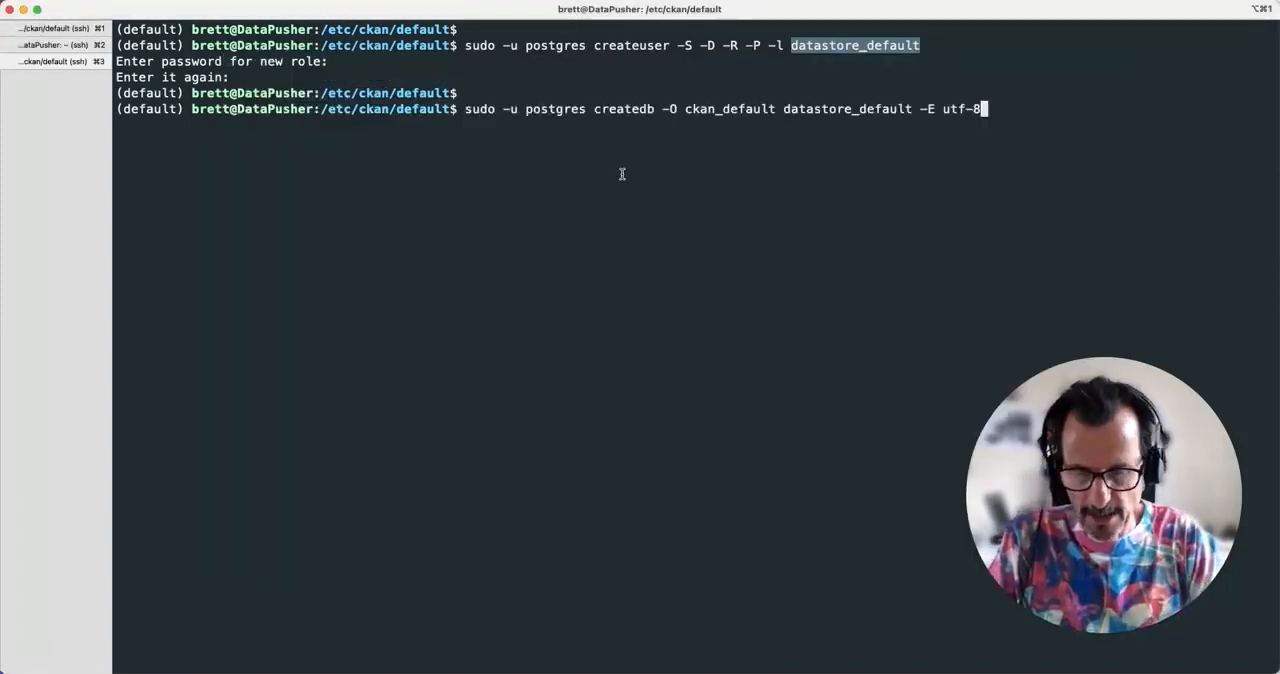
{"action": "key", "text": "Return"}
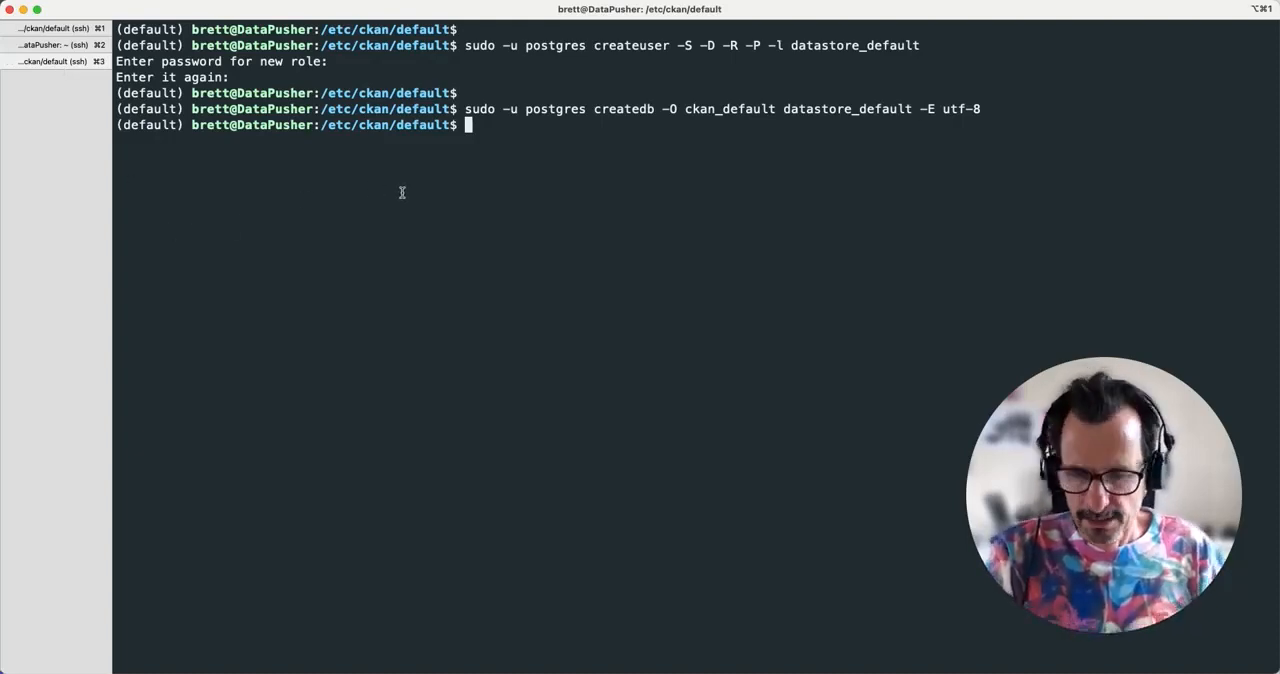
{"action": "type", "text": "sudo -u "}
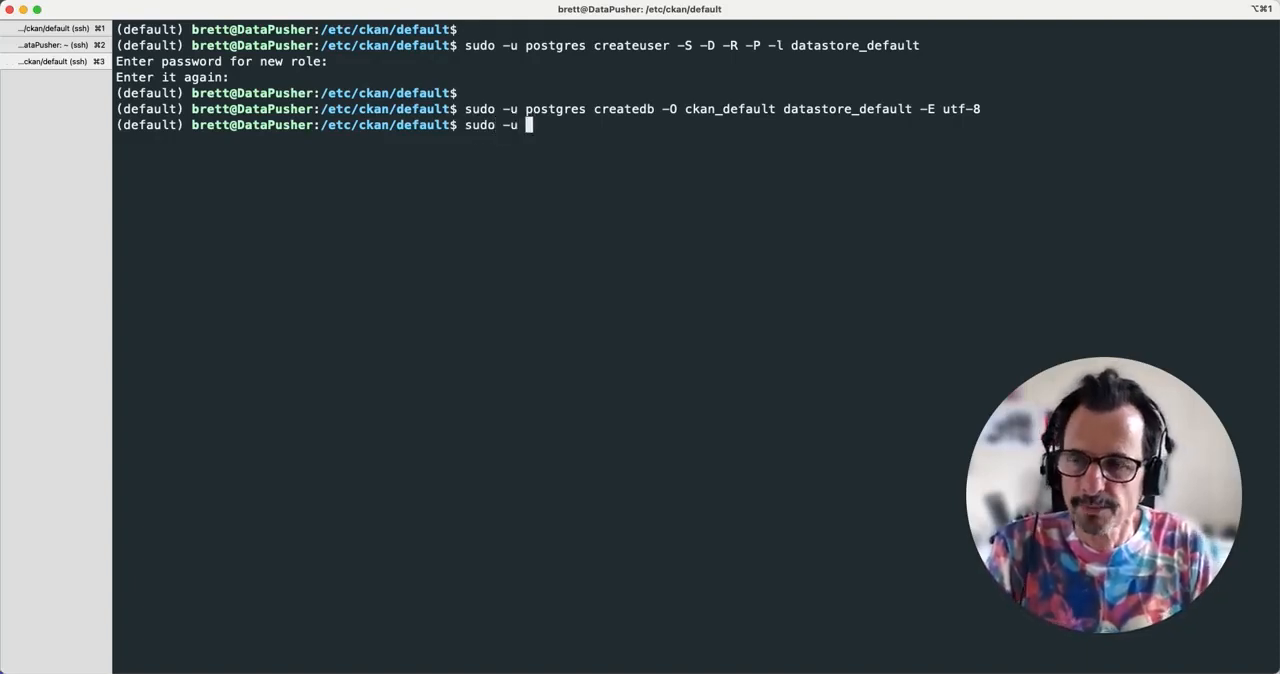
{"action": "type", "text": "postgres"}
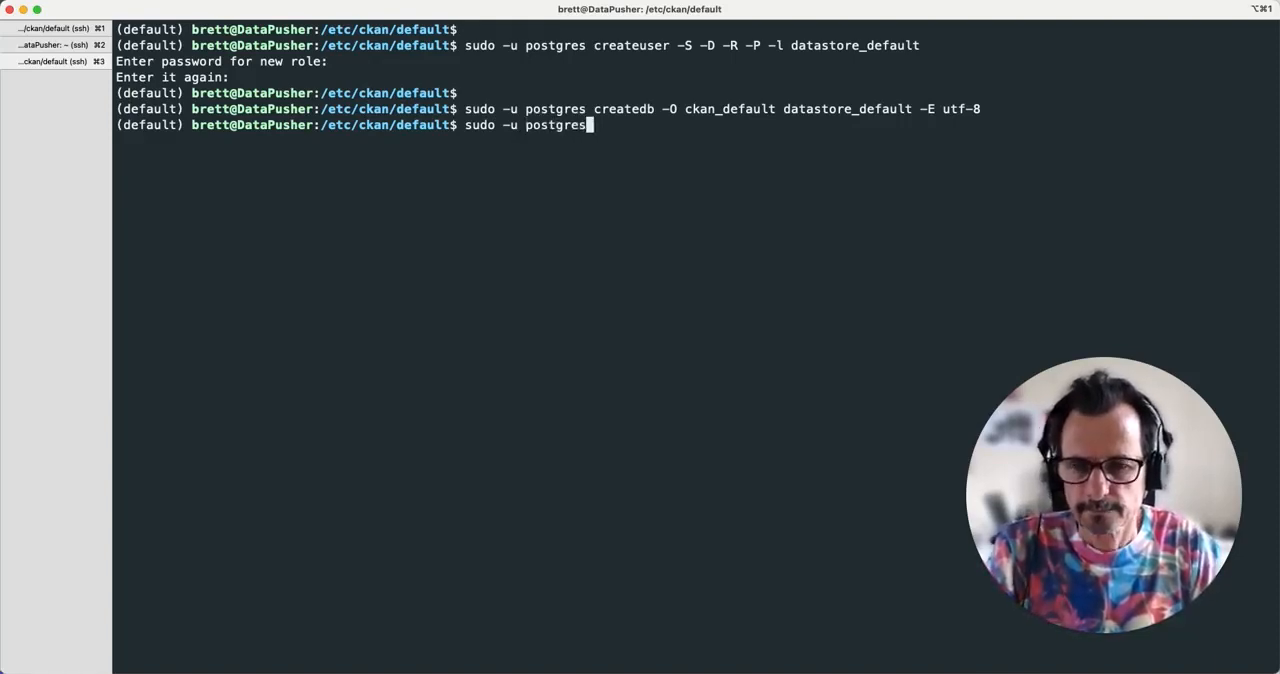
{"action": "type", "text": " psql"}
List databases in psql as postgres, verify datastore_default appears, then quit to the shell.
{"action": "key", "text": "Return"}
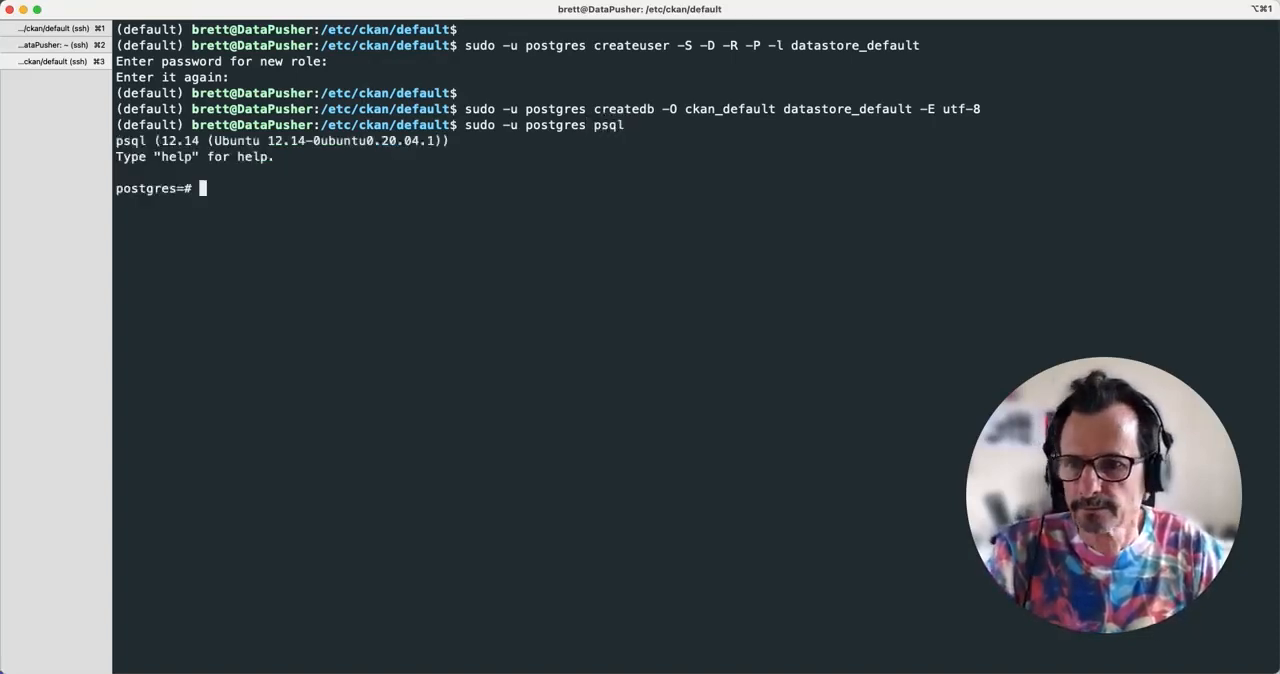
{"action": "type", "text": "\\"}
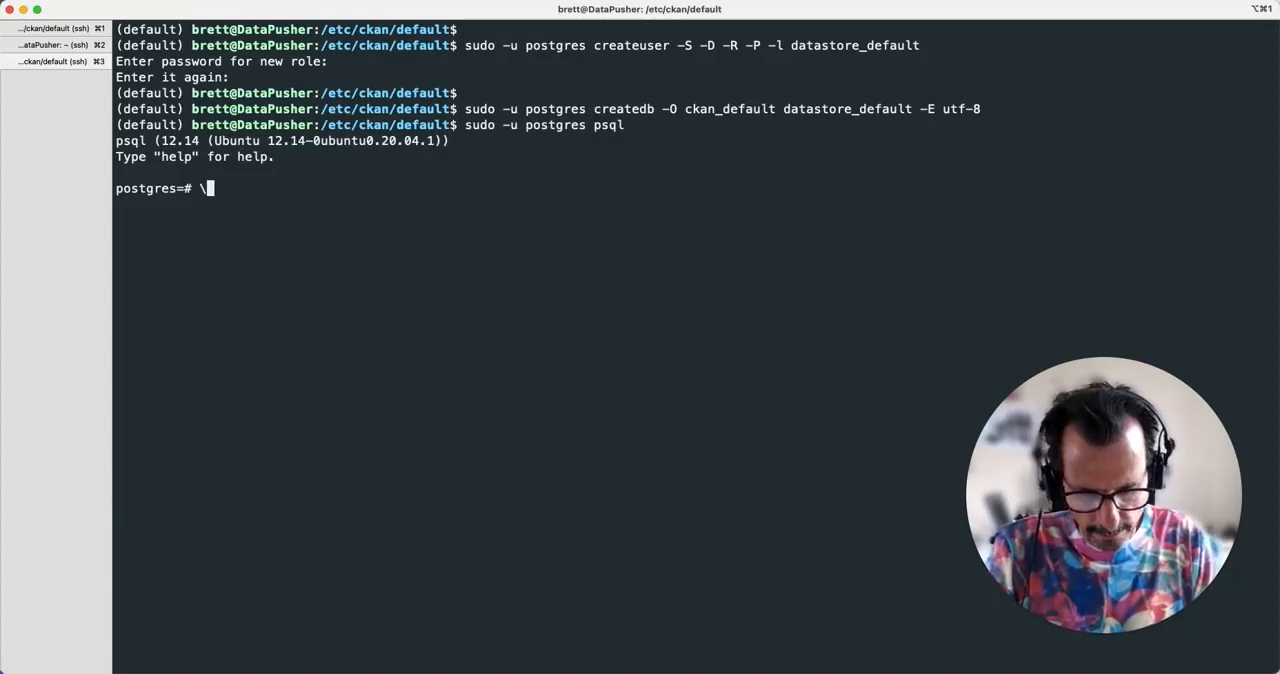
{"action": "type", "text": "l"}
{"action": "key", "text": "Return"}
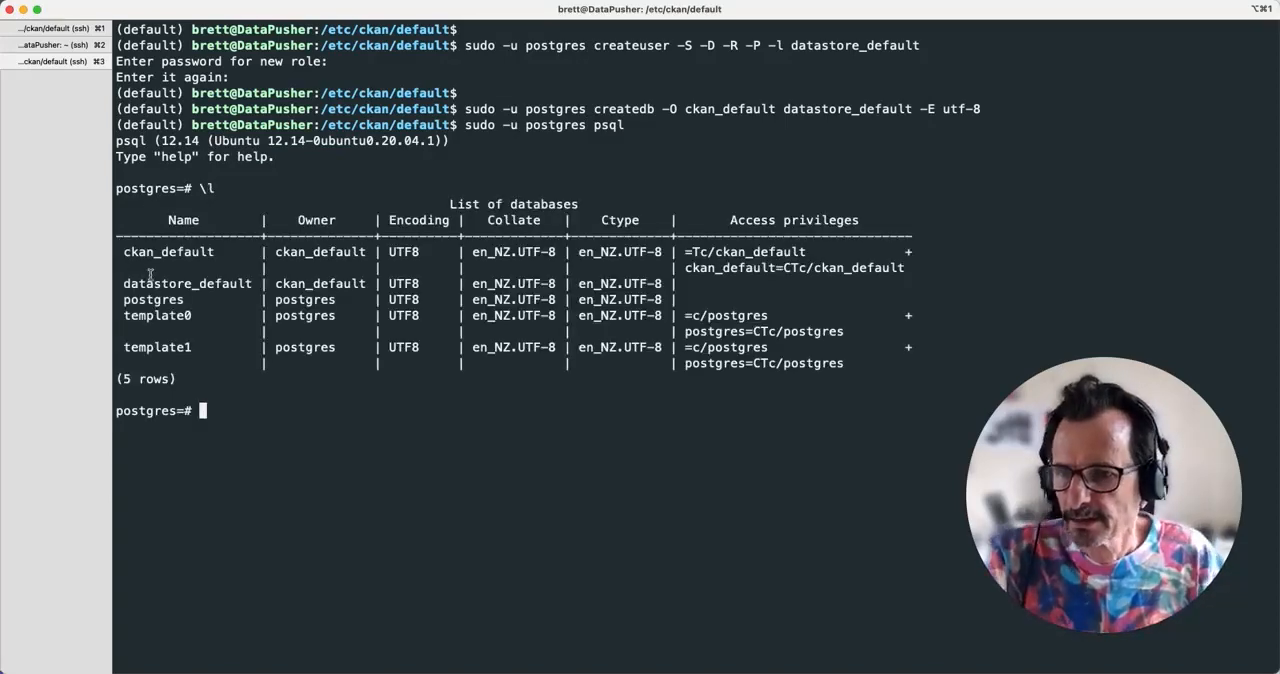
{"action": "left_click_drag", "start_coordinate": [123, 283], "coordinate": [252, 283]}
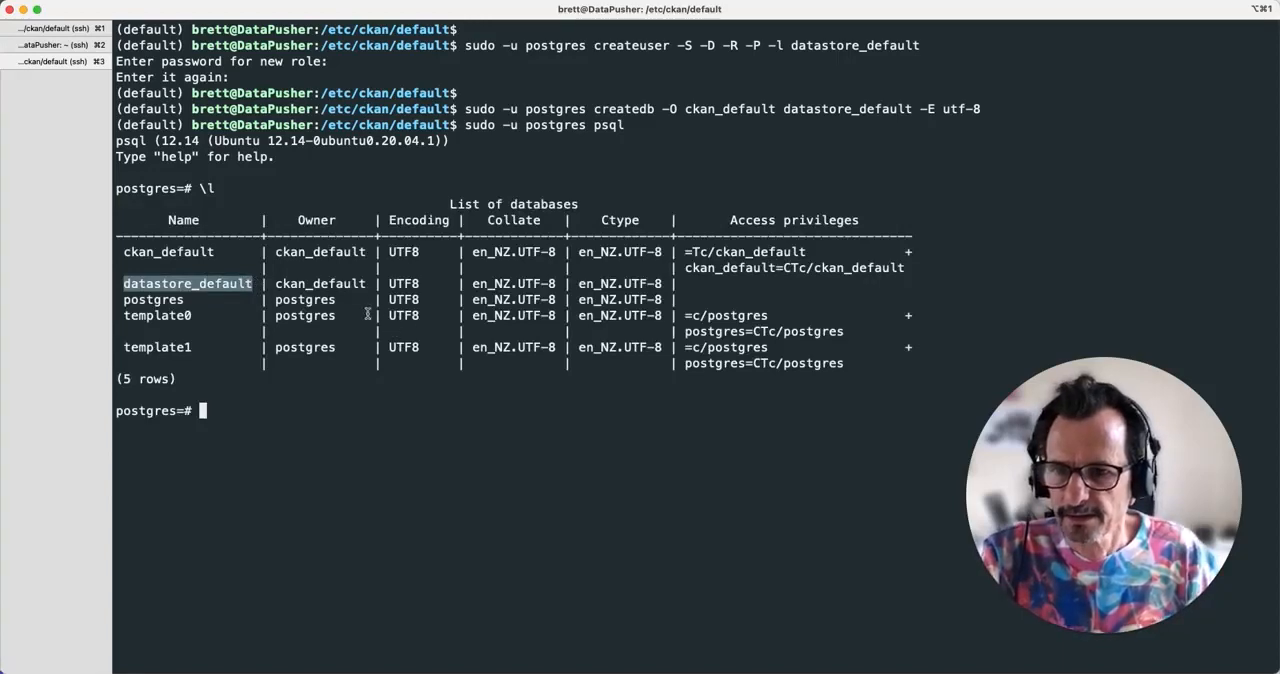
{"action": "left_click", "coordinate": [356, 379]}
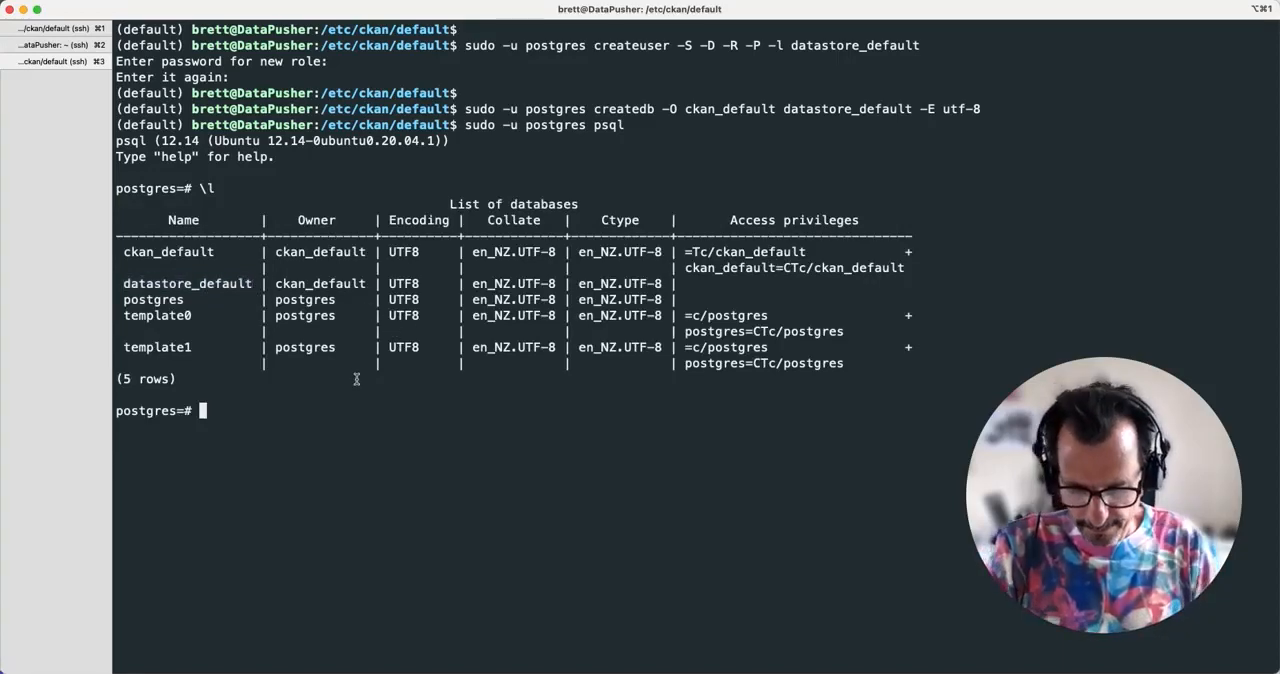
{"action": "type", "text": "quit"}
{"action": "key", "text": "Return"}
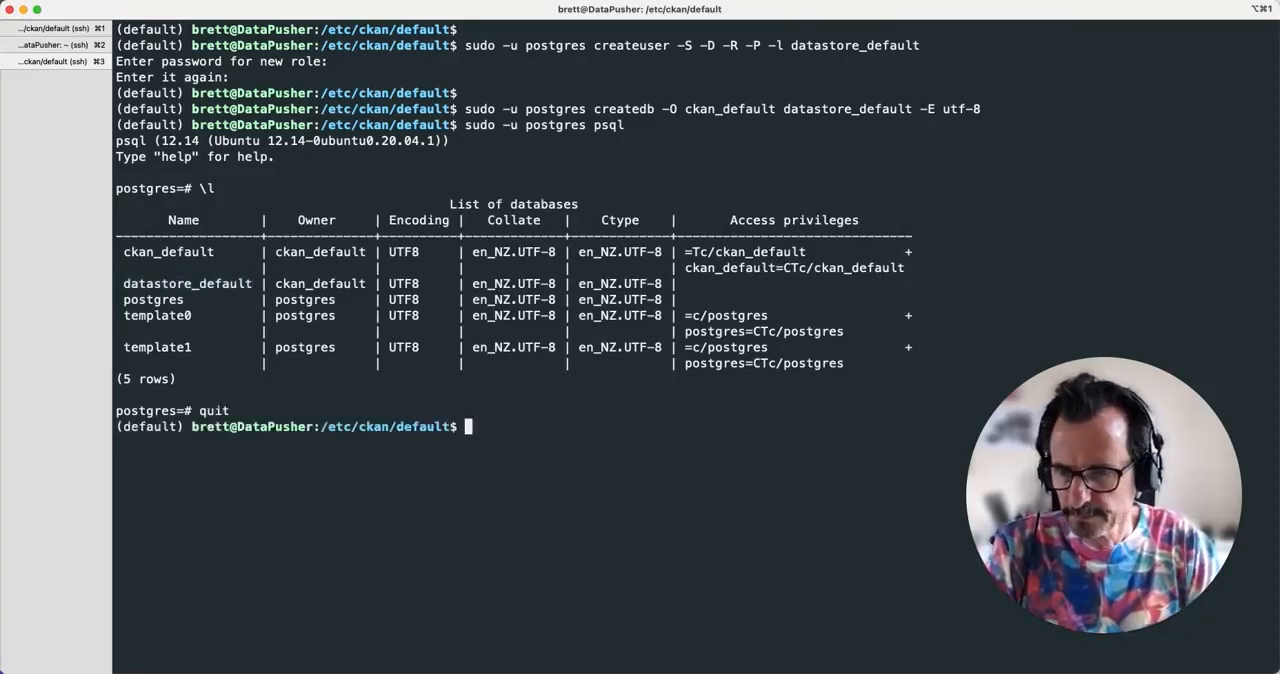
{"action": "key", "text": "Return"}
{"action": "key", "text": "Return"}
{"action": "key", "text": "super+Tab"}
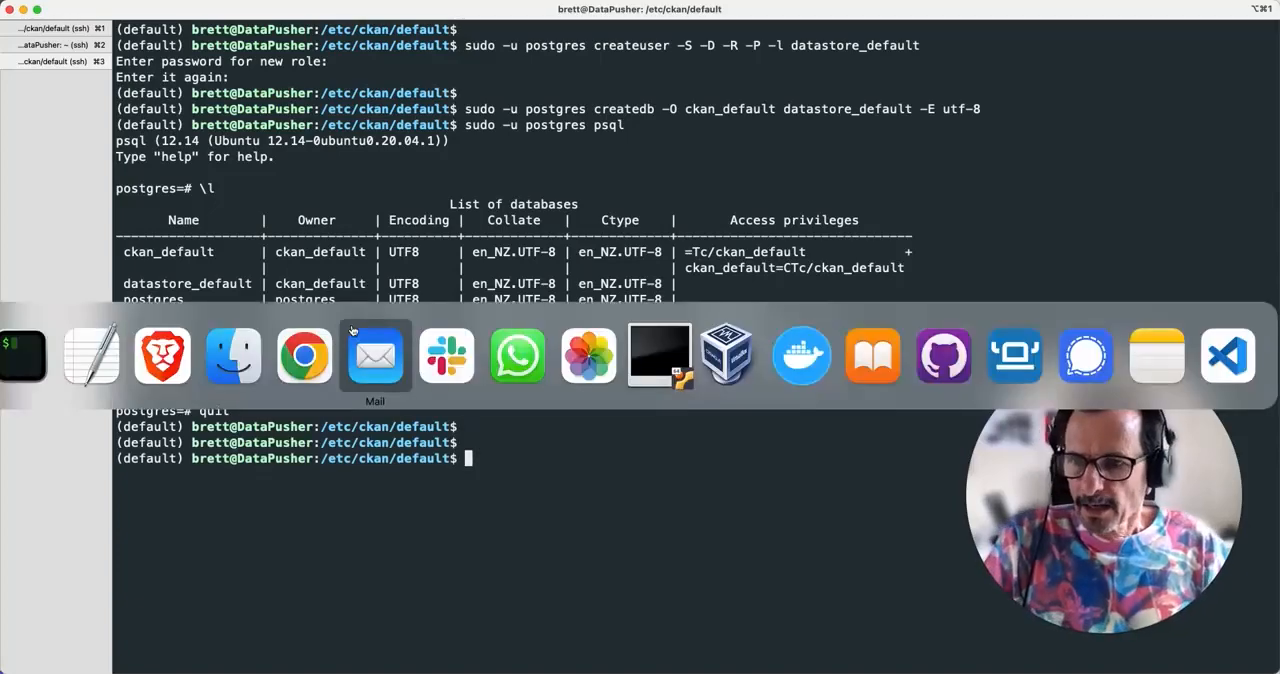
{"action": "key", "text": "super+Tab"}
{"action": "key", "text": "super+Tab"}
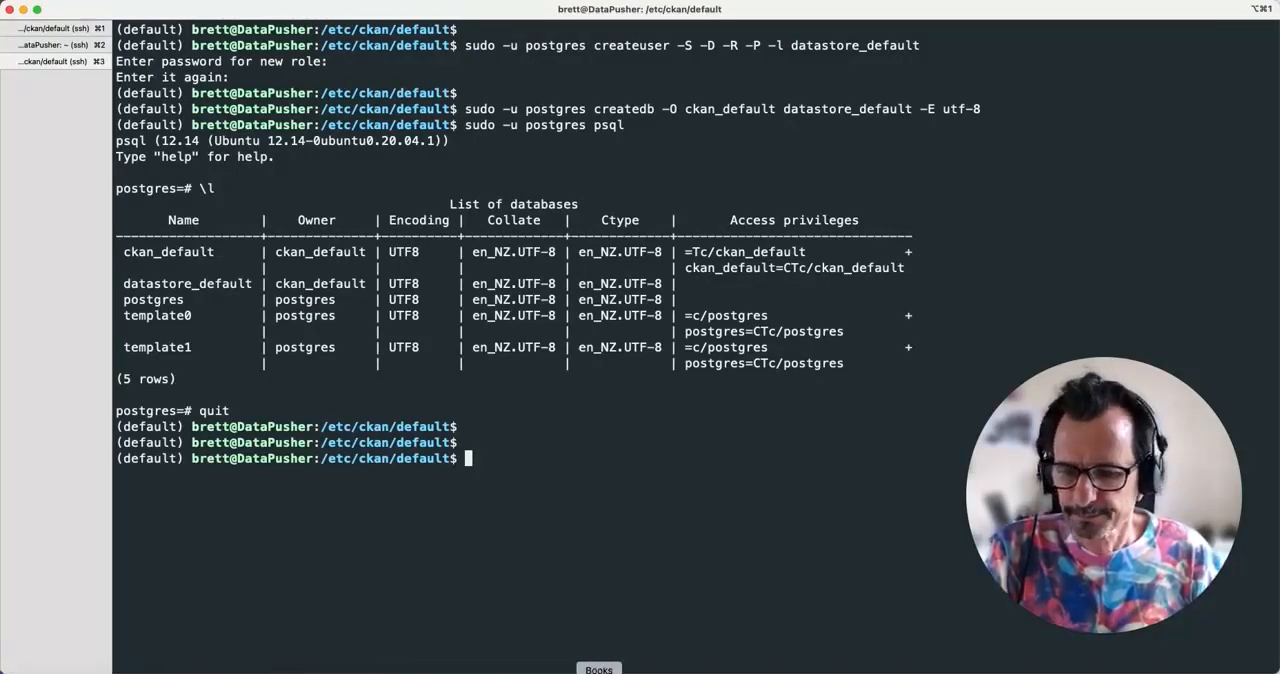
Edit ckan.ini in vi, add datastore to the ckan.plugins line and save.
{"action": "left_click", "coordinate": [680, 668]}
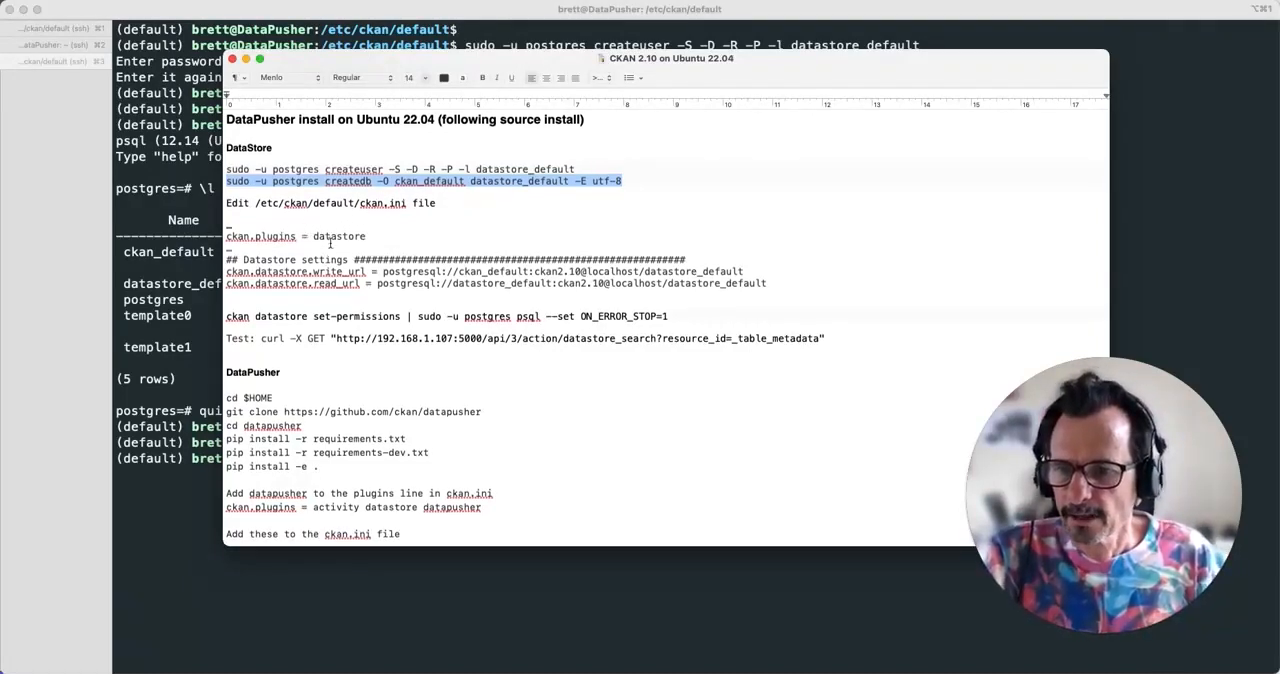
{"action": "left_click", "coordinate": [175, 316]}
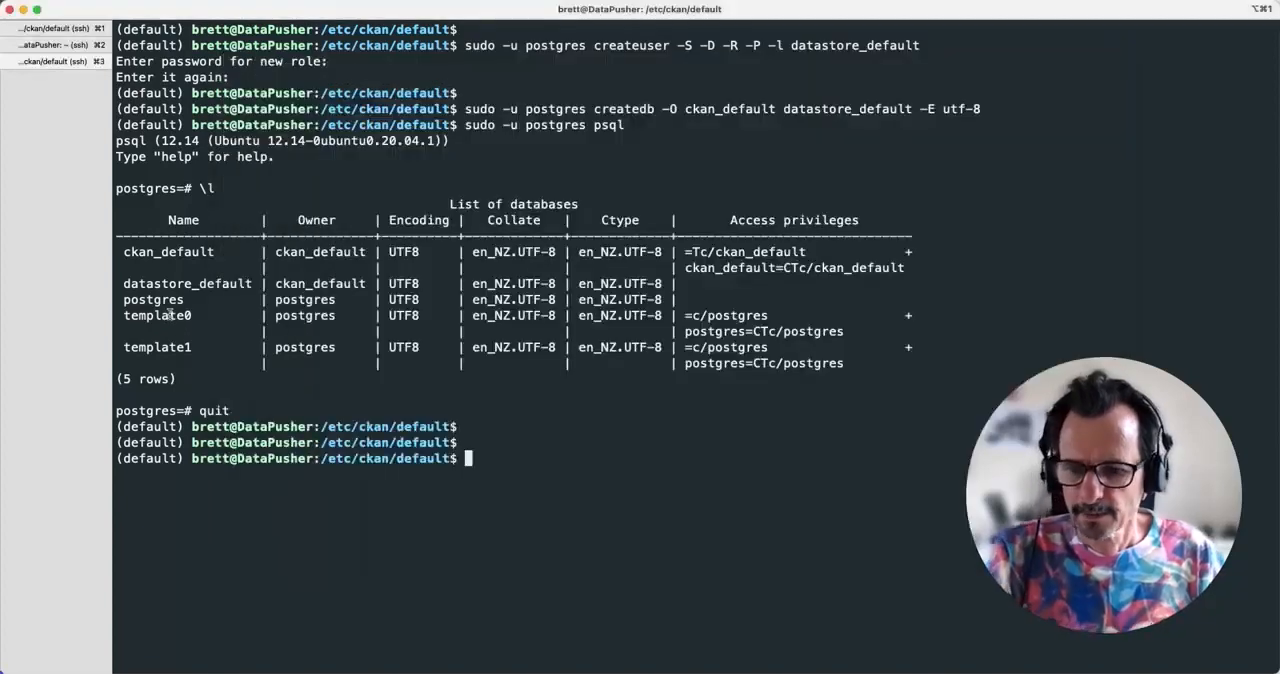
{"action": "type", "text": "vi "}
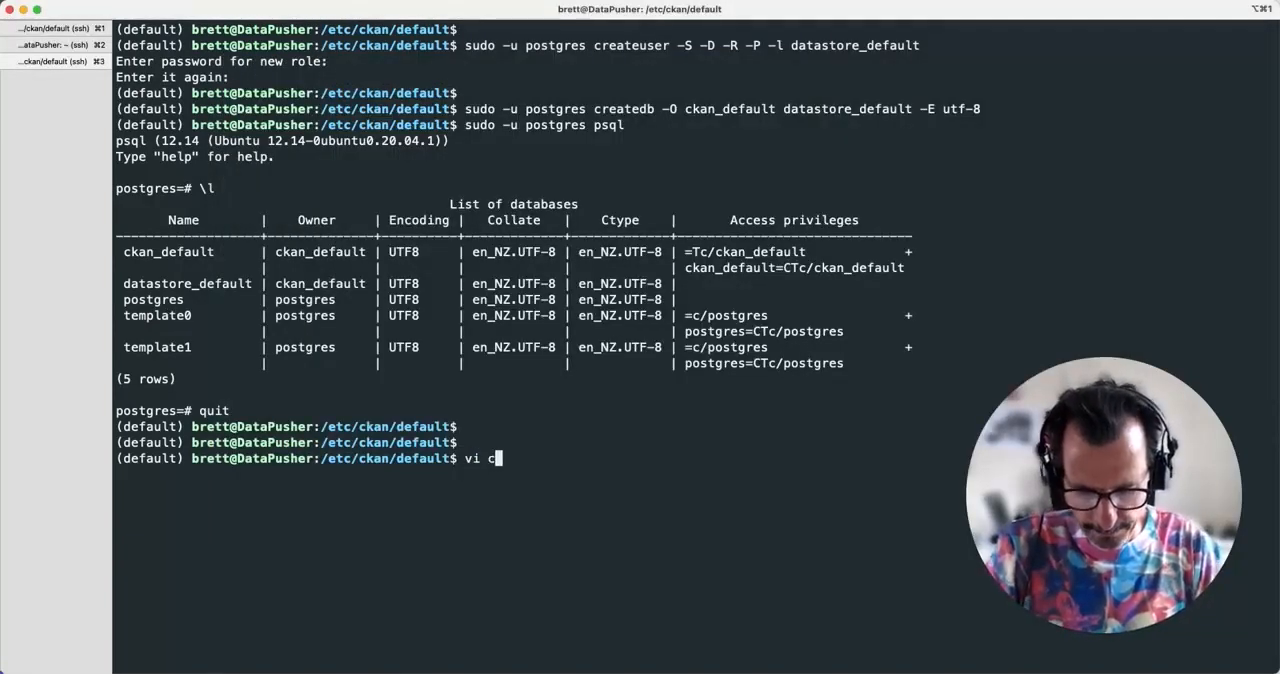
{"action": "type", "text": "ckan.ini"}
{"action": "key", "text": "Return"}
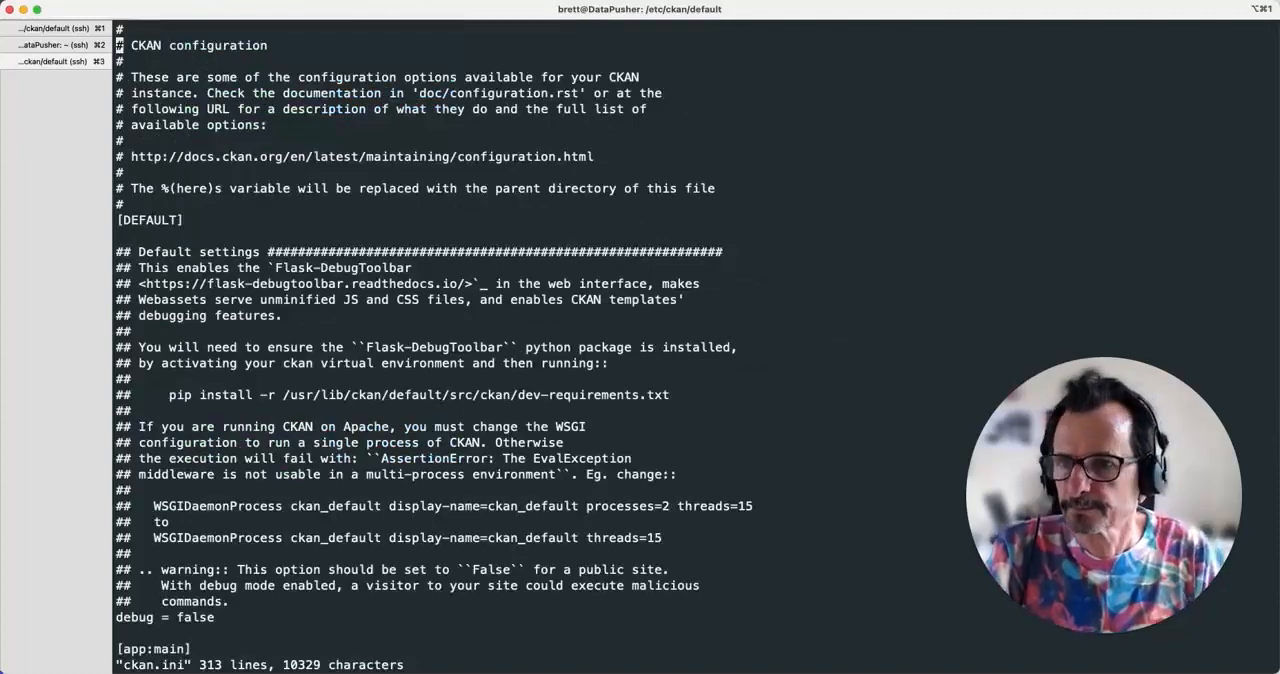
{"action": "key", "text": "Down"}
{"action": "key", "text": "Down"}
{"action": "key", "text": "Down"}
{"action": "type", "text": "/"}
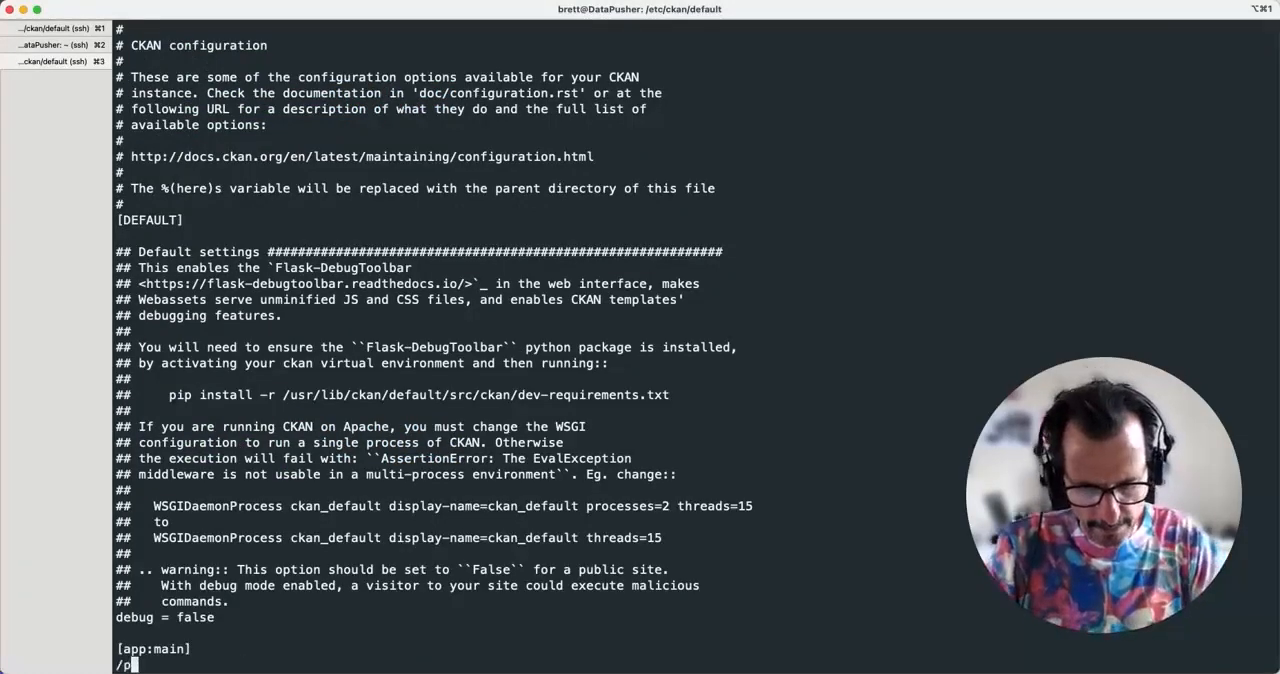
{"action": "type", "text": "ugin"}
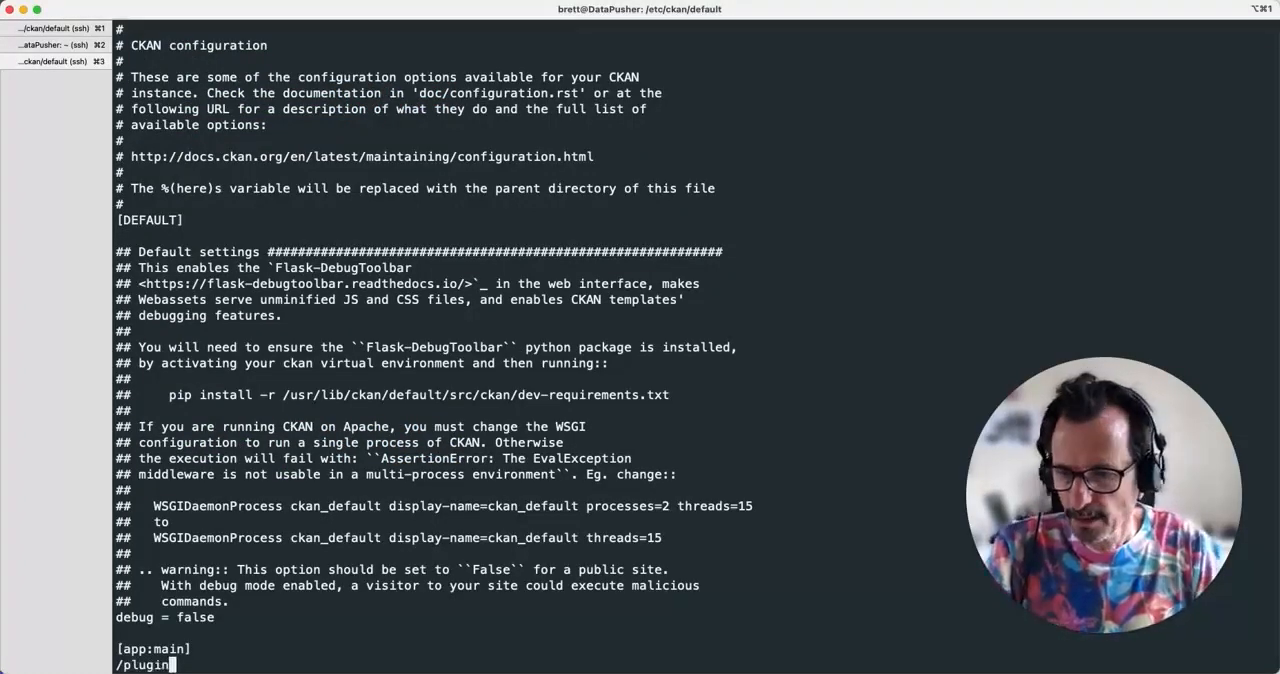
{"action": "key", "text": "Return"}
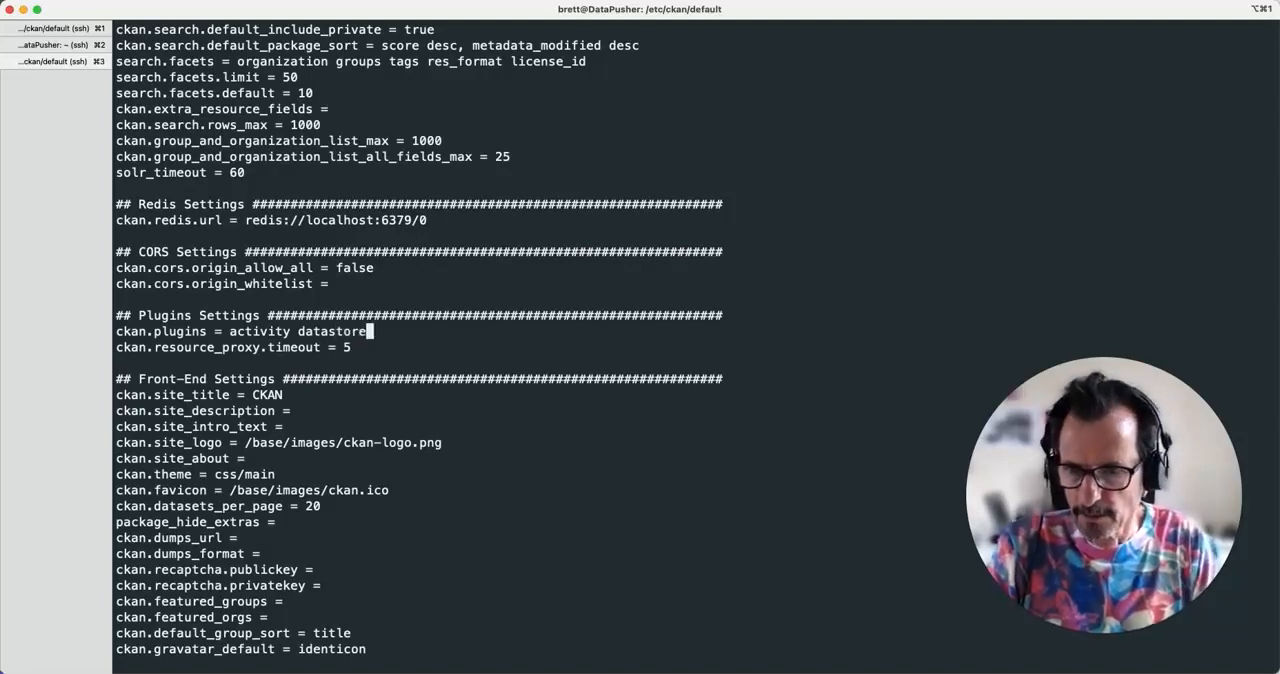
{"action": "key", "text": "Return"}
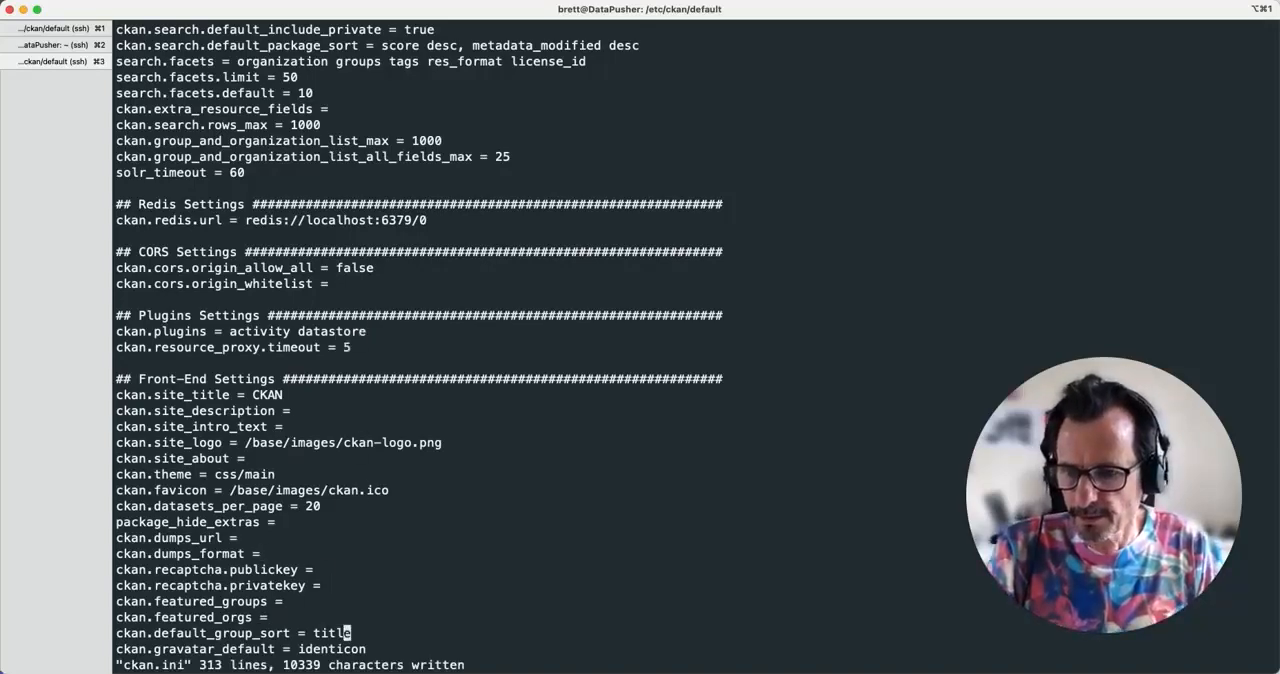
Scroll to the Datastore and Datapusher settings heading and start a blank line under it.
{"action": "key", "text": "Down"}
{"action": "key", "text": "Down"}
{"action": "key", "text": "Down"}
{"action": "key", "text": "Down"}
{"action": "key", "text": "Down"}
{"action": "key", "text": "Down"}
{"action": "key", "text": "Down"}
{"action": "key", "text": "Down"}
{"action": "key", "text": "Down"}
{"action": "key", "text": "Down"}
{"action": "key", "text": "Down"}
{"action": "key", "text": "Down"}
{"action": "key", "text": "Down"}
{"action": "key", "text": "Down"}
{"action": "key", "text": "Down"}
{"action": "key", "text": "Down"}
{"action": "key", "text": "Down"}
{"action": "key", "text": "Down"}
{"action": "key", "text": "Down"}
{"action": "key", "text": "Down"}
{"action": "key", "text": "Down"}
{"action": "key", "text": "Down"}
{"action": "key", "text": "Down"}
{"action": "key", "text": "Down"}
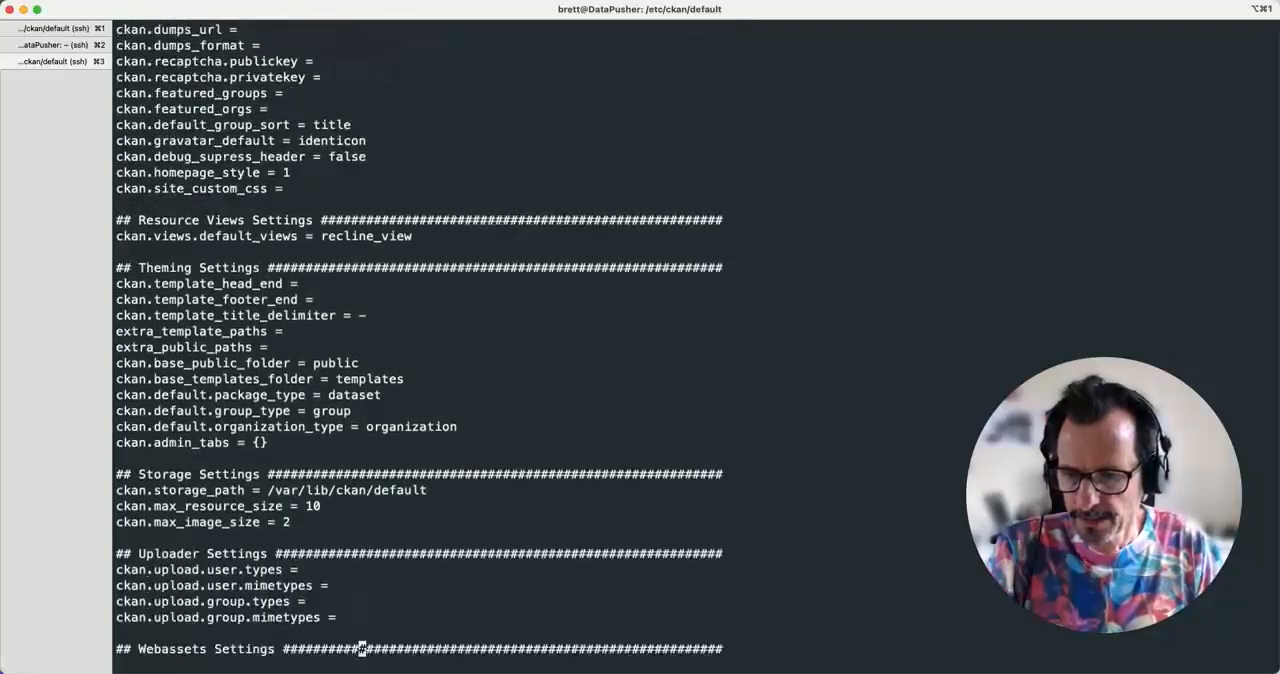
{"action": "key", "text": "Down"}
{"action": "key", "text": "Down"}
{"action": "key", "text": "Down"}
{"action": "key", "text": "Down"}
{"action": "key", "text": "Down"}
{"action": "key", "text": "Down"}
{"action": "type", "text": "1"}
{"action": "key", "text": "Return"}
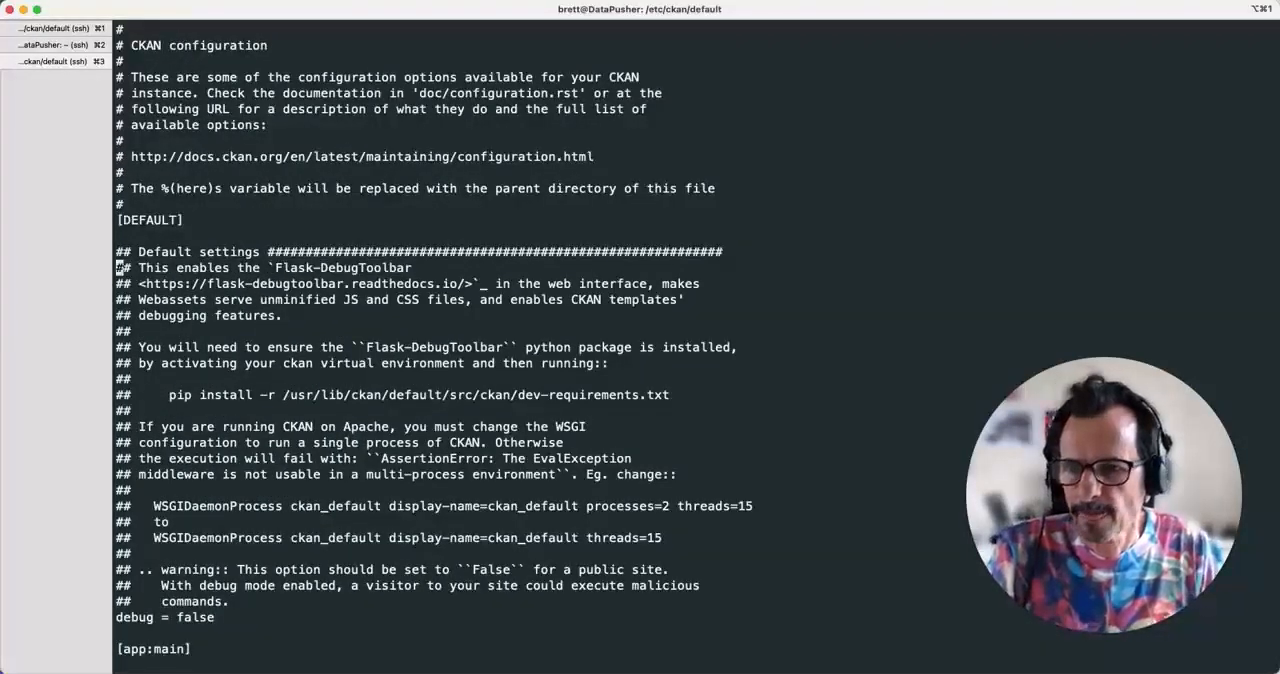
{"action": "key", "text": "Down"}
{"action": "key", "text": "Down"}
{"action": "key", "text": "Down"}
{"action": "key", "text": "Down"}
{"action": "key", "text": "Down"}
{"action": "key", "text": "Down"}
{"action": "key", "text": "Down"}
{"action": "key", "text": "Down"}
{"action": "key", "text": "Down"}
{"action": "key", "text": "Down"}
{"action": "key", "text": "Down"}
{"action": "key", "text": "Down"}
{"action": "key", "text": "Down"}
{"action": "key", "text": "Down"}
{"action": "key", "text": "Down"}
{"action": "key", "text": "Down"}
{"action": "key", "text": "Down"}
{"action": "key", "text": "Down"}
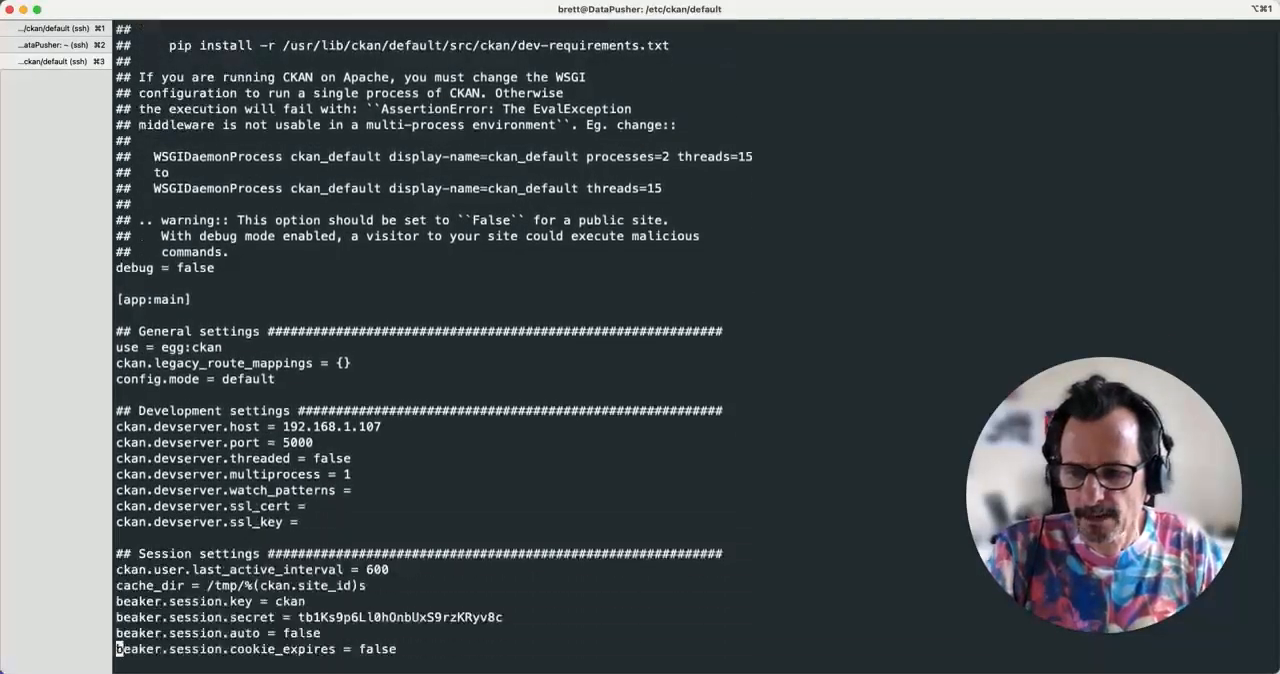
{"action": "key", "text": "Down"}
{"action": "key", "text": "Down"}
{"action": "key", "text": "Down"}
{"action": "key", "text": "Down"}
{"action": "key", "text": "Down"}
{"action": "key", "text": "Down"}
{"action": "key", "text": "Down"}
{"action": "key", "text": "Down"}
{"action": "key", "text": "Down"}
{"action": "key", "text": "Down"}
{"action": "key", "text": "Down"}
{"action": "key", "text": "Down"}
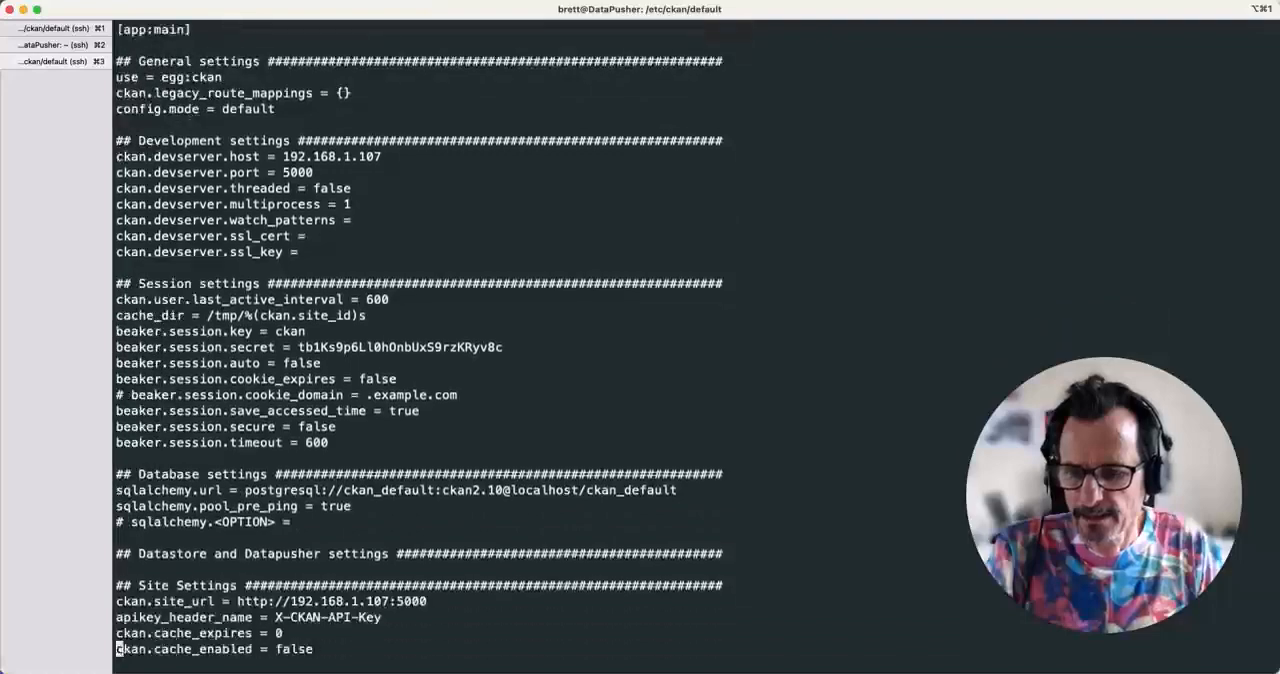
{"action": "key", "text": "Down"}
{"action": "key", "text": "Down"}
{"action": "key", "text": "Down"}
{"action": "key", "text": "Up"}
{"action": "key", "text": "Up"}
{"action": "key", "text": "Up"}
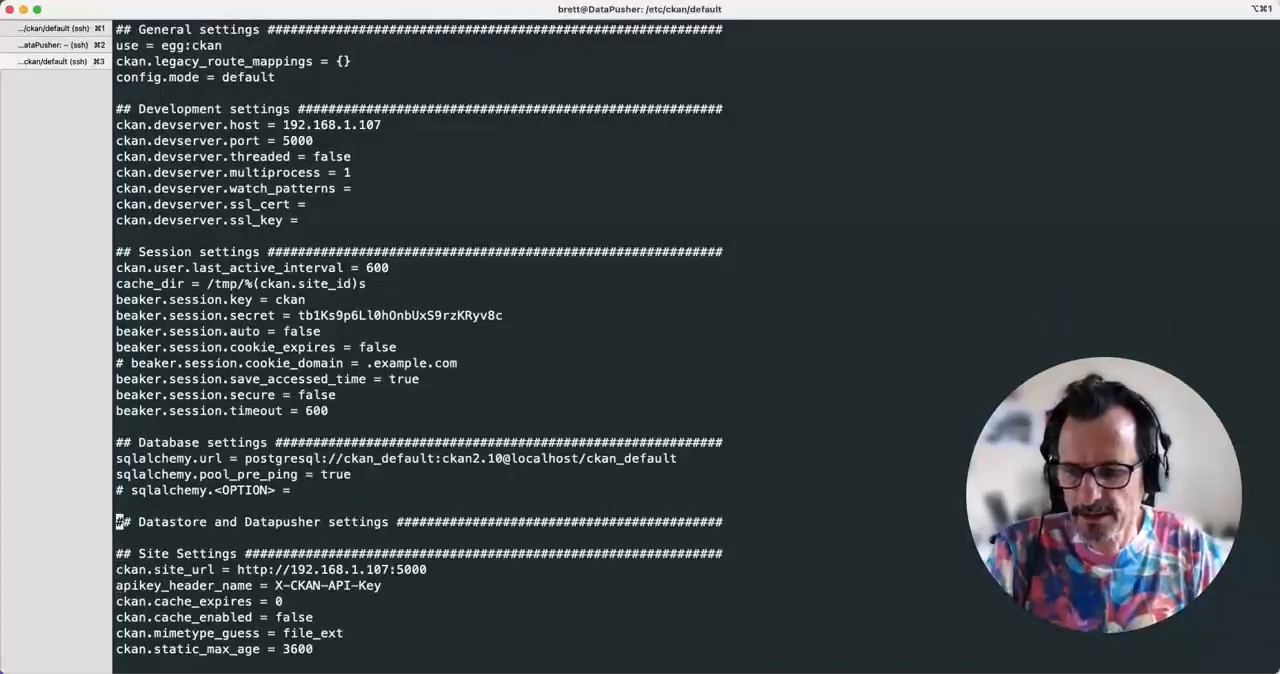
{"action": "key", "text": "o"}
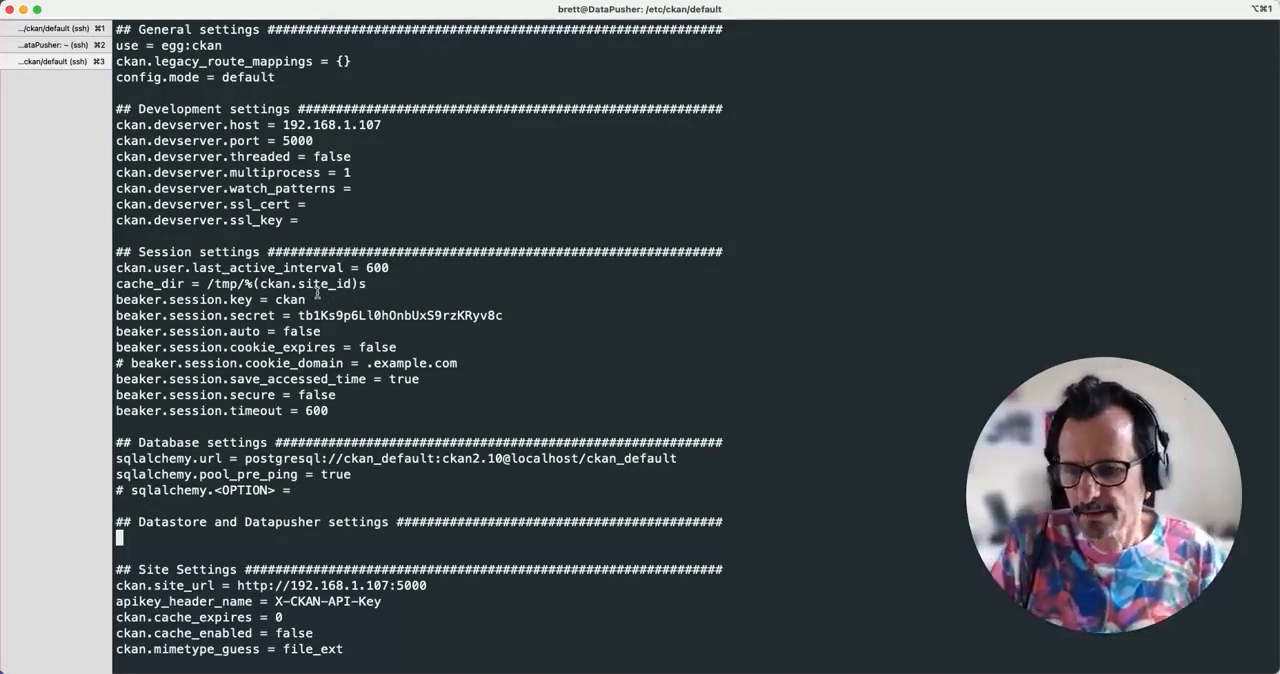
Paste the ckan.datastore.write_url and read_url lines into ckan.ini, save and quit vim.
{"action": "key", "text": "super+Tab"}
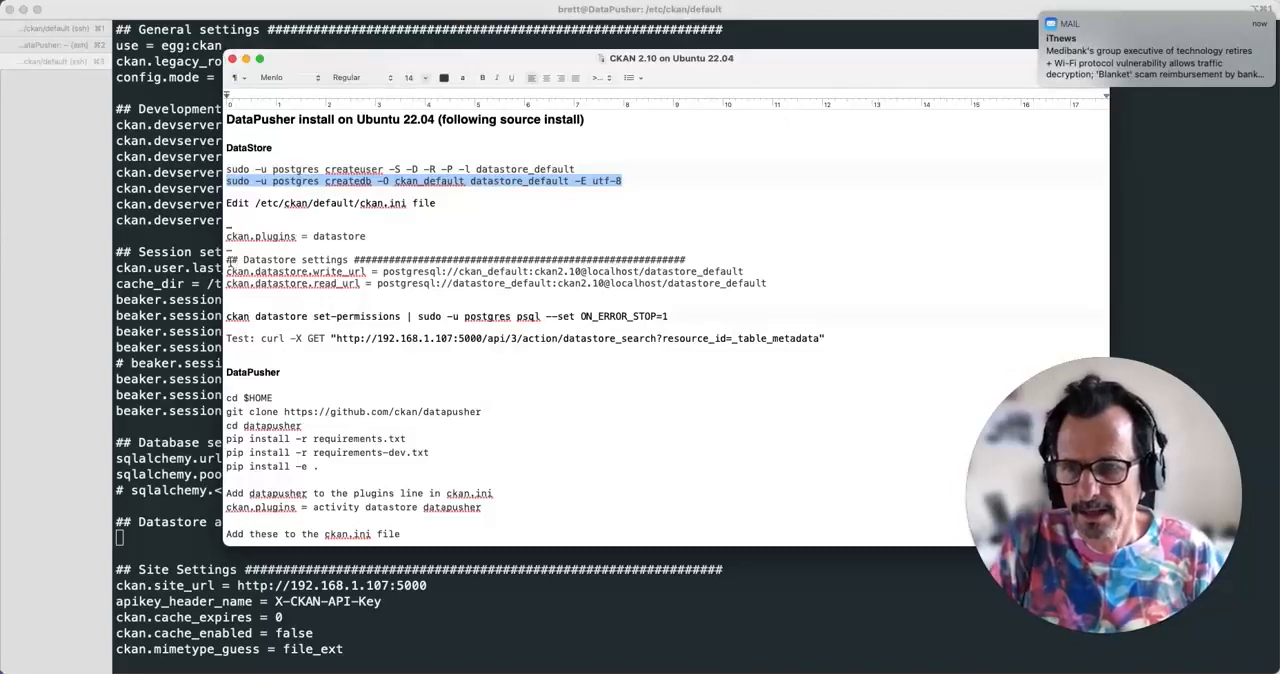
{"action": "left_click_drag", "start_coordinate": [226, 271], "coordinate": [660, 283]}
{"action": "key", "text": "super+c"}
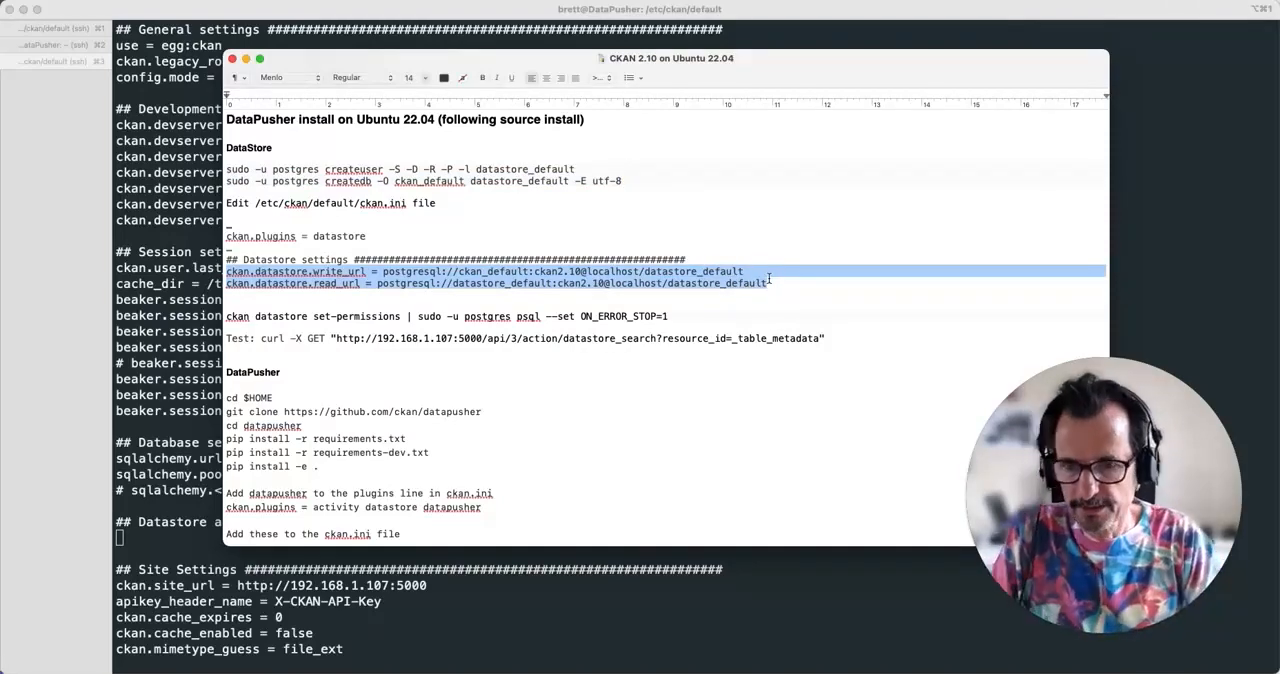
{"action": "key", "text": "super+Tab"}
{"action": "key", "text": "super+v"}
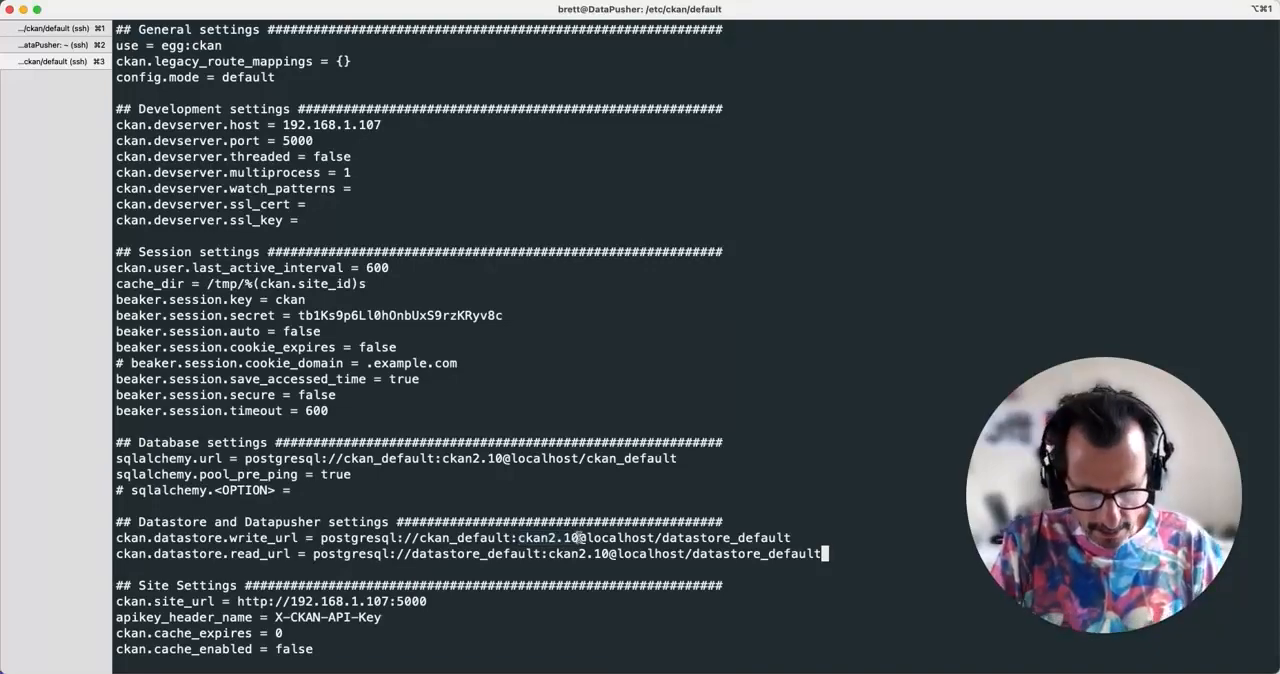
{"action": "key", "text": "Return"}
{"action": "type", "text": ":q!"}
{"action": "key", "text": "Return"}
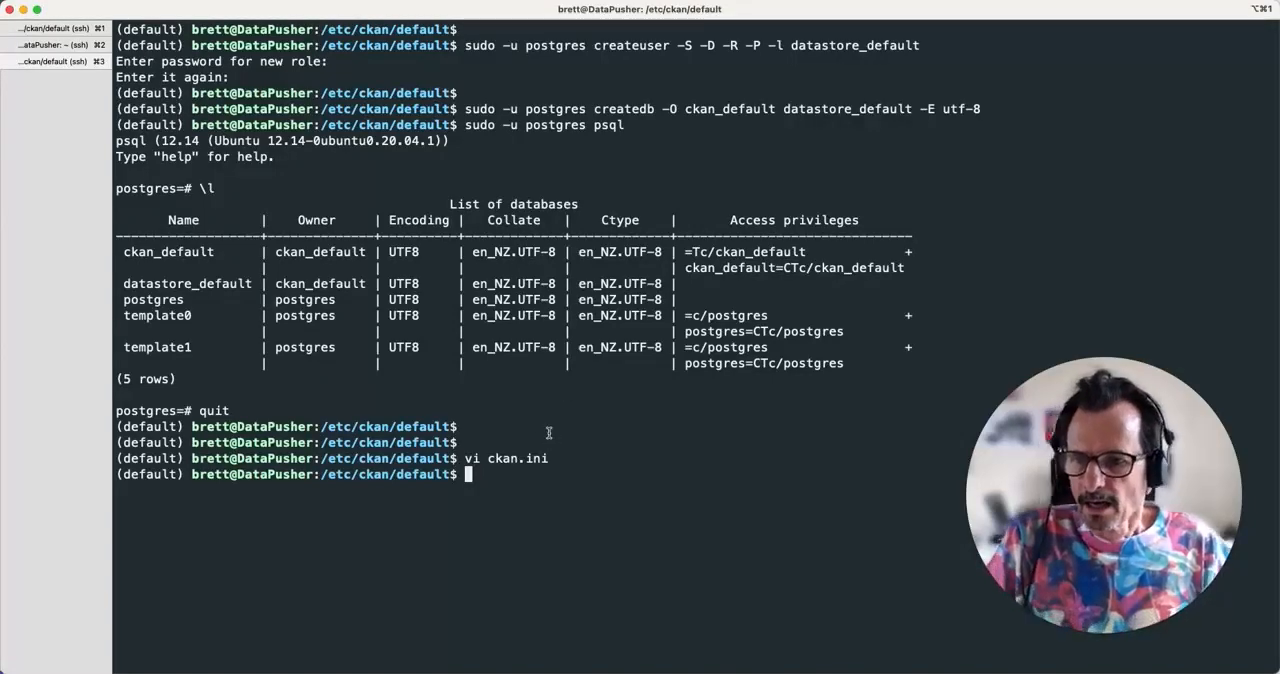
Run 'ckan datastore set-permissions | sudo -u postgres psql --set ON_ERROR_STOP=1'.
{"action": "key", "text": "super+Tab"}
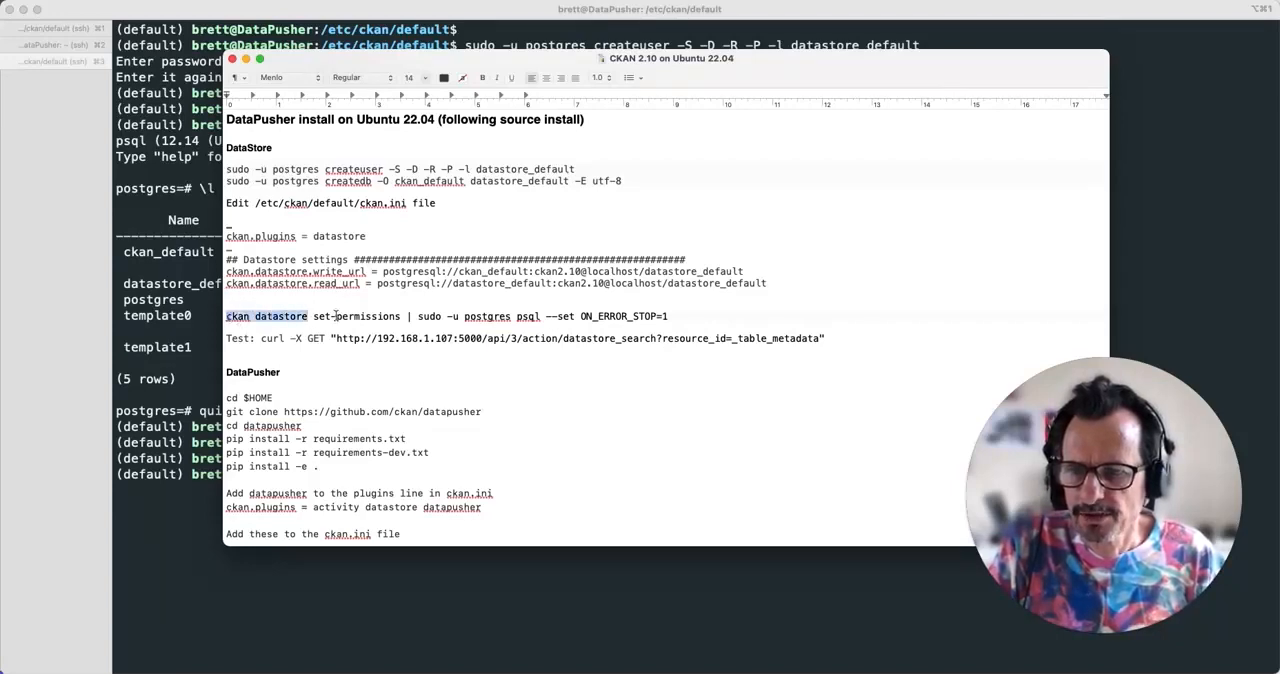
{"action": "left_click_drag", "start_coordinate": [408, 313], "coordinate": [657, 313]}
{"action": "key", "text": "super+c"}
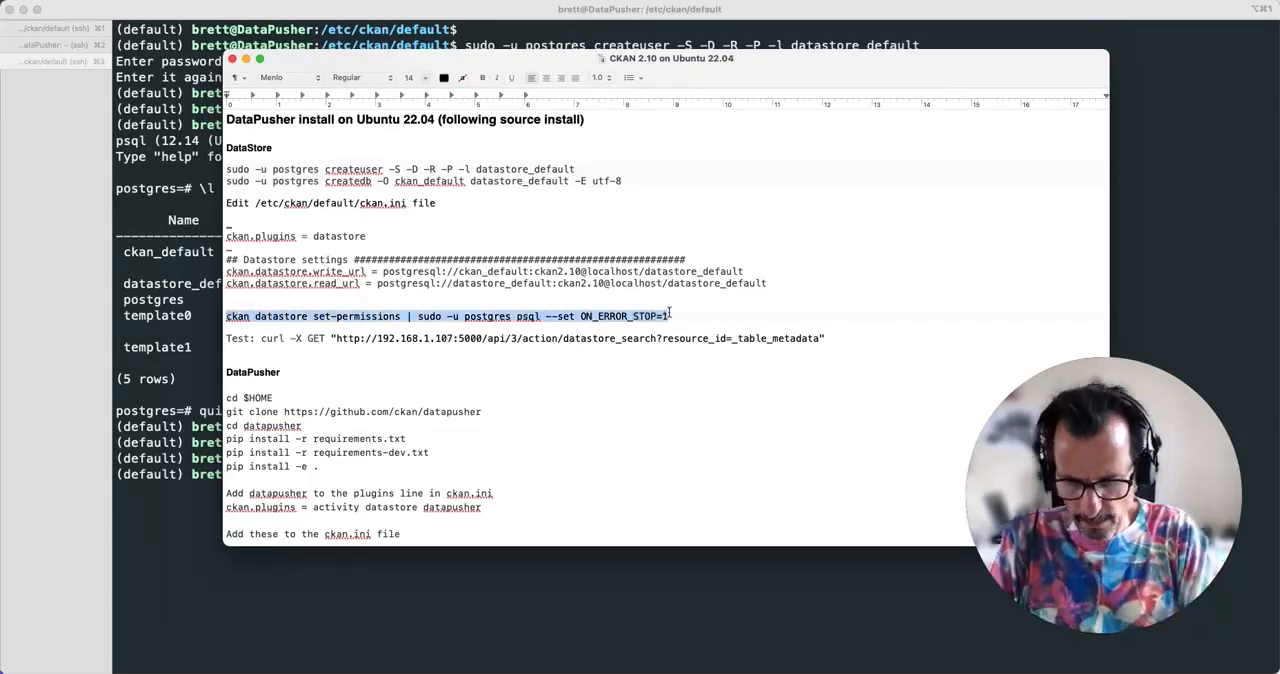
{"action": "key", "text": "super+Tab"}
{"action": "key", "text": "Return"}
{"action": "key", "text": "super+v"}
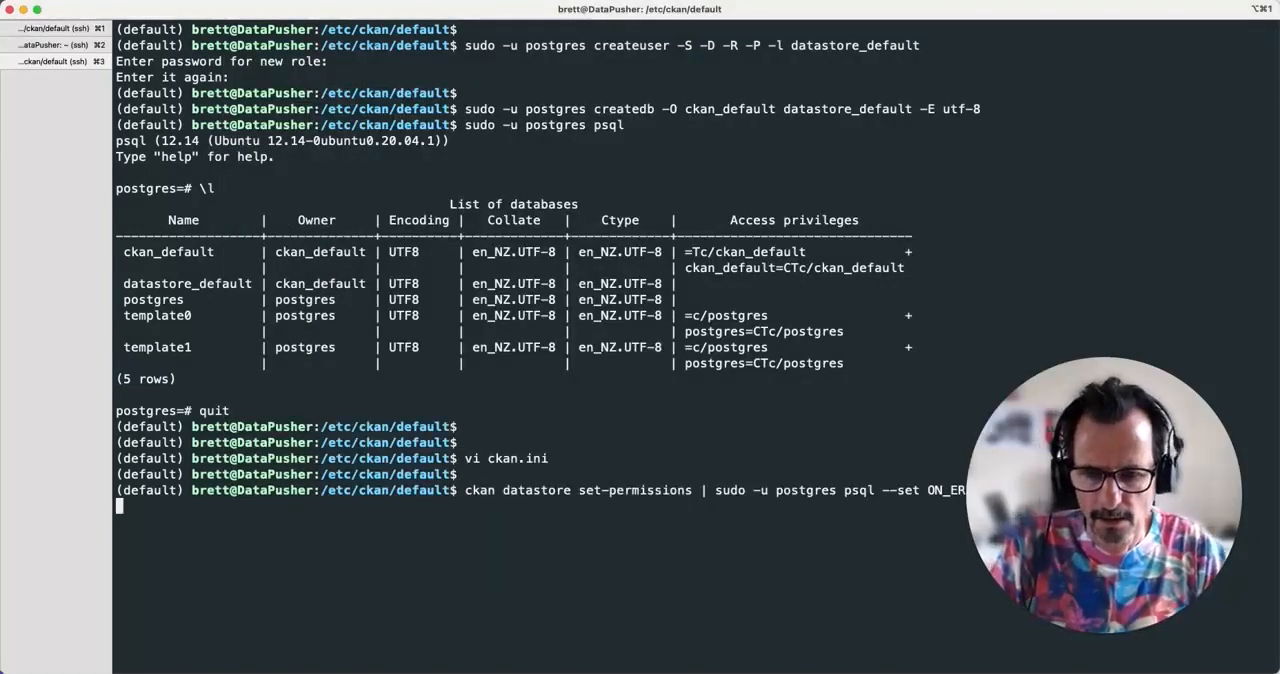
{"action": "left_click_drag", "start_coordinate": [1105, 460], "coordinate": [1080, 220]}
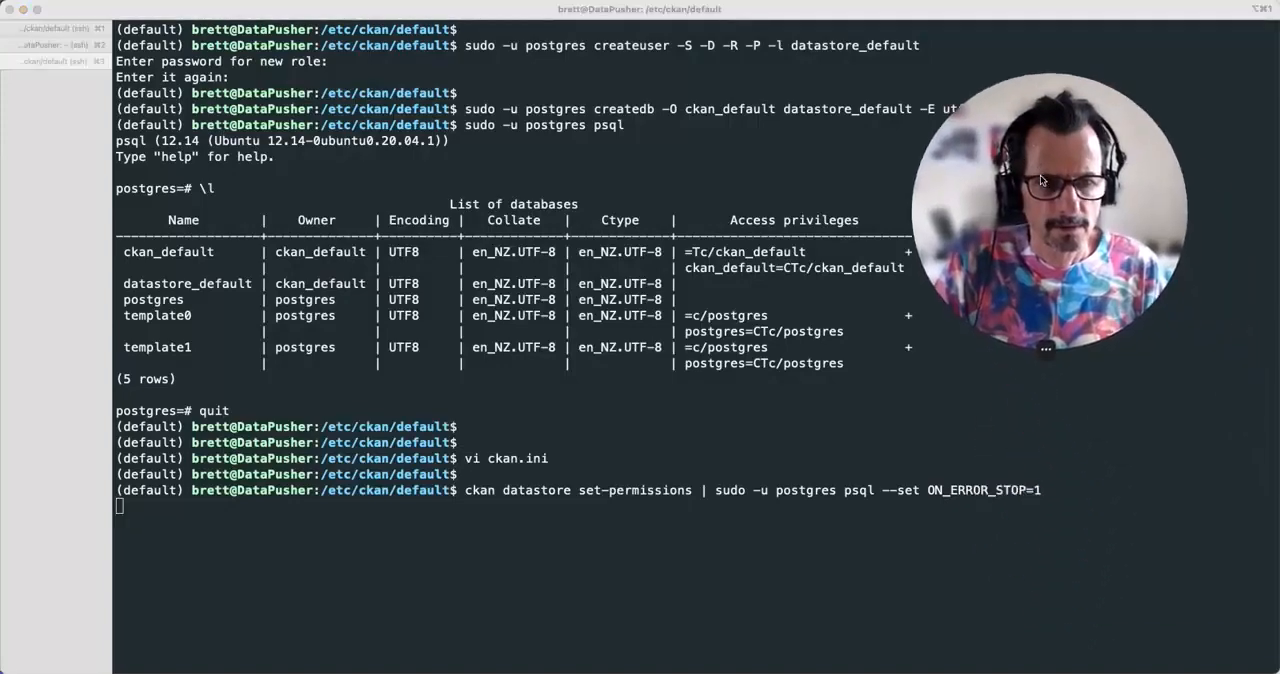
{"action": "key", "text": "Return"}
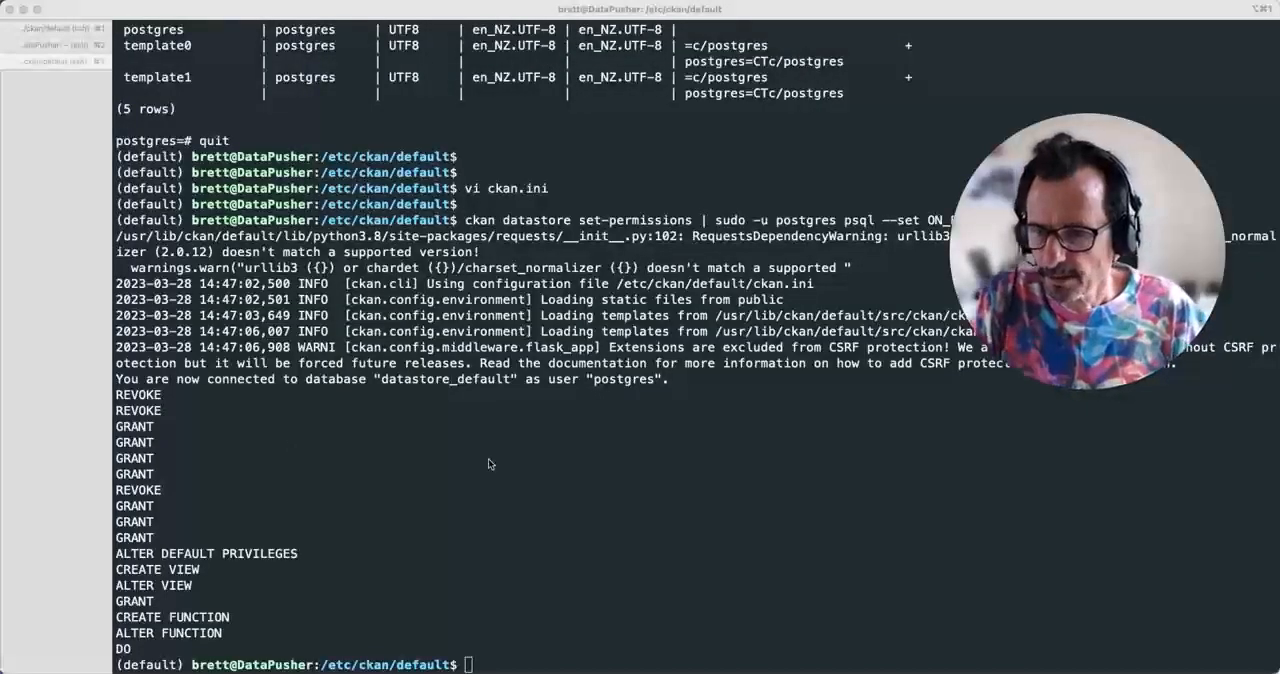
{"action": "key", "text": "super+Tab"}
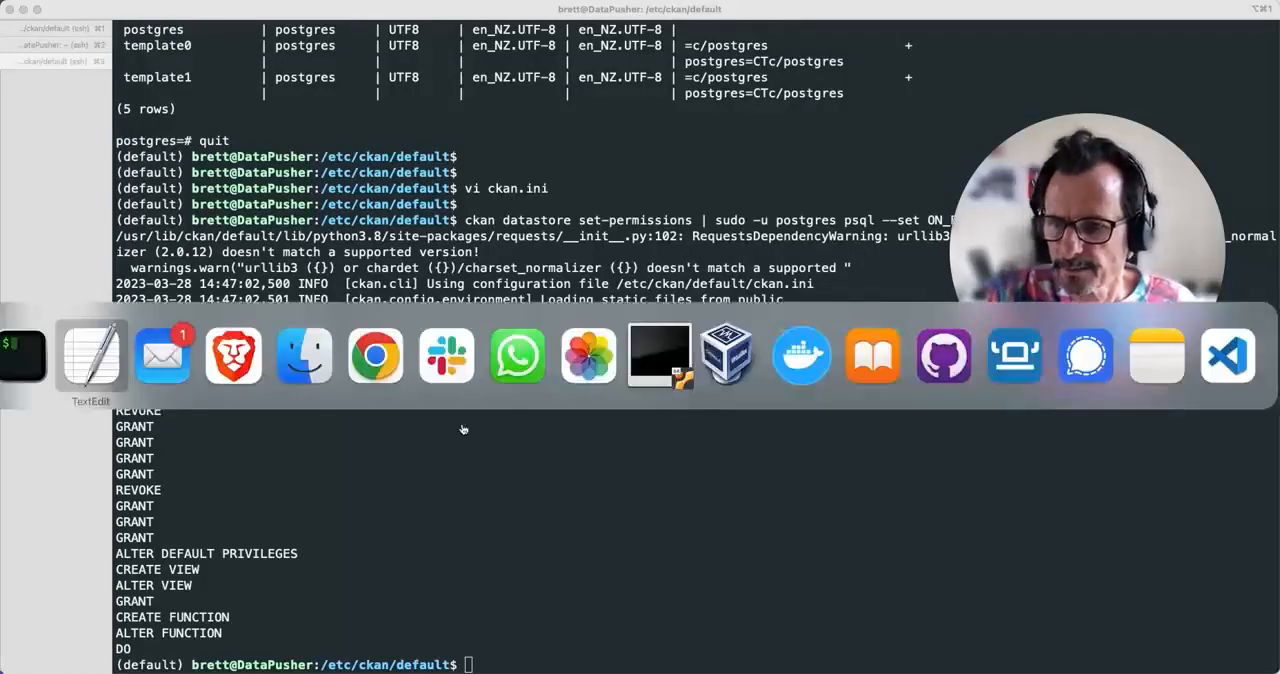
{"action": "key", "text": "Tab"}
{"action": "key", "text": "Tab"}
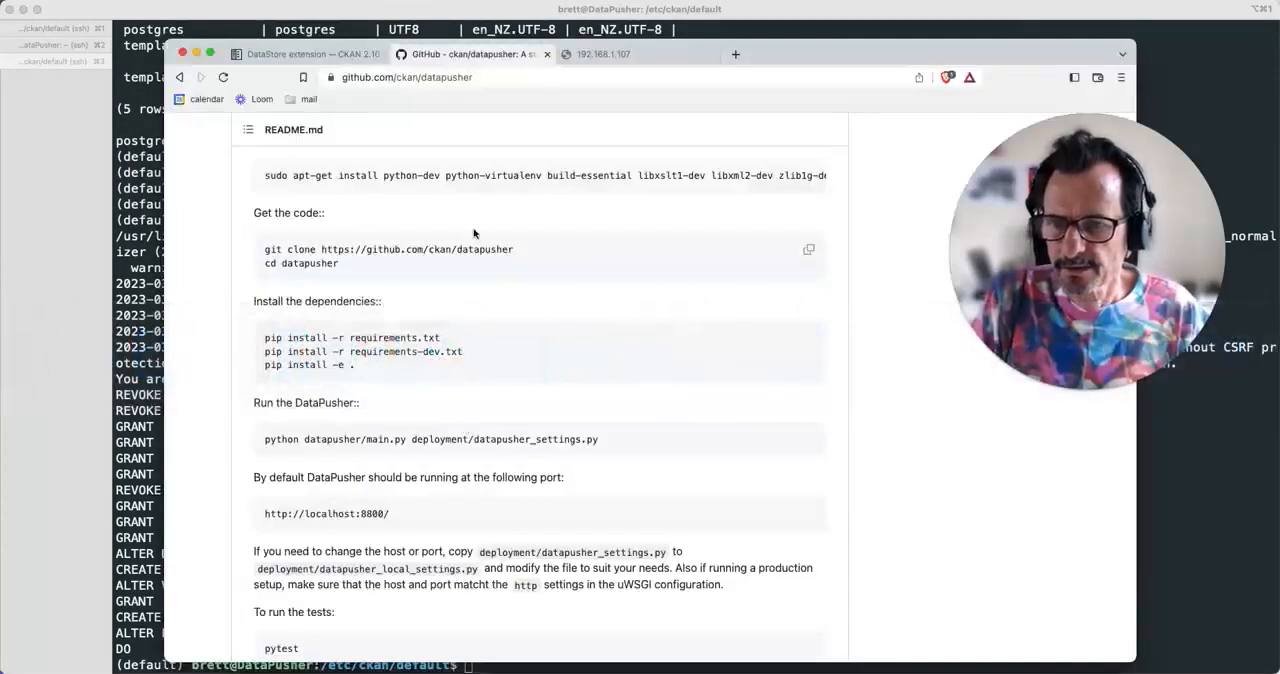
{"action": "left_click", "coordinate": [300, 54]}
{"action": "scroll", "coordinate": [615, 385], "scroll_direction": "down", "scroll_amount": 8}
{"action": "scroll", "coordinate": [615, 385], "scroll_direction": "down", "scroll_amount": 8}
{"action": "scroll", "coordinate": [615, 385], "scroll_direction": "down", "scroll_amount": 5}
{"action": "scroll", "coordinate": [615, 385], "scroll_direction": "down", "scroll_amount": 5}
{"action": "scroll", "coordinate": [613, 385], "scroll_direction": "down", "scroll_amount": 2}
{"action": "scroll", "coordinate": [613, 385], "scroll_direction": "down", "scroll_amount": 2}
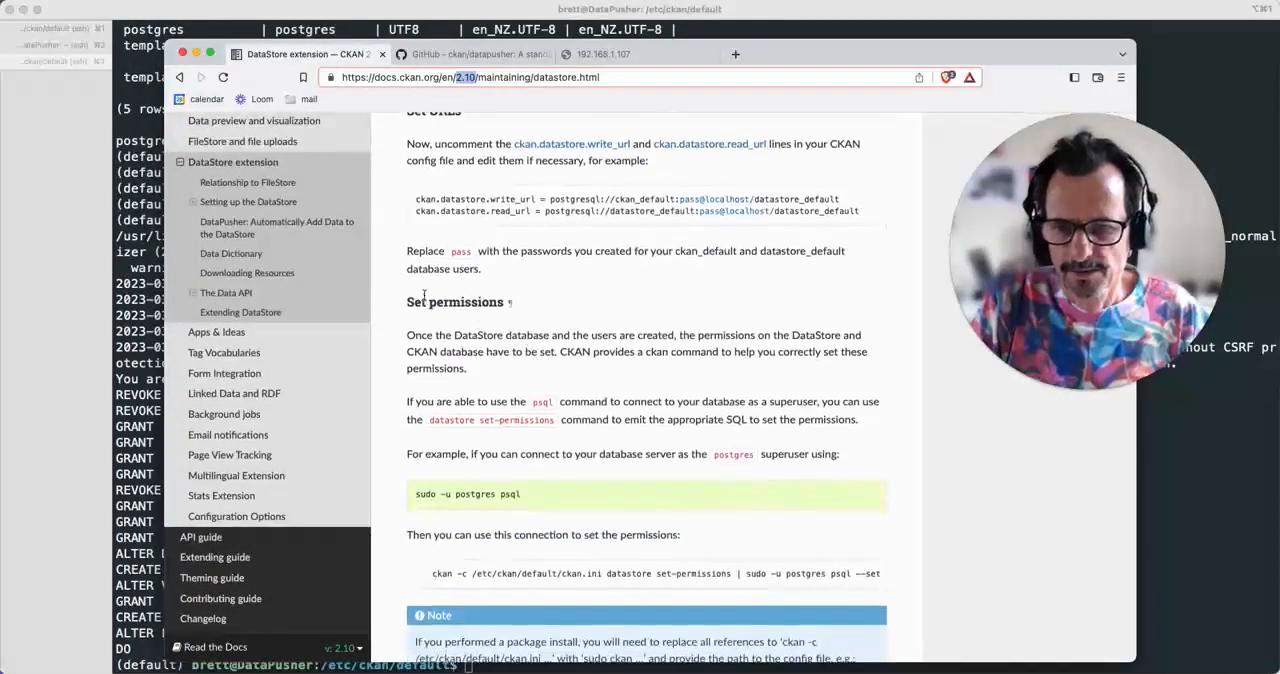
{"action": "scroll", "coordinate": [585, 350], "scroll_direction": "down", "scroll_amount": 2}
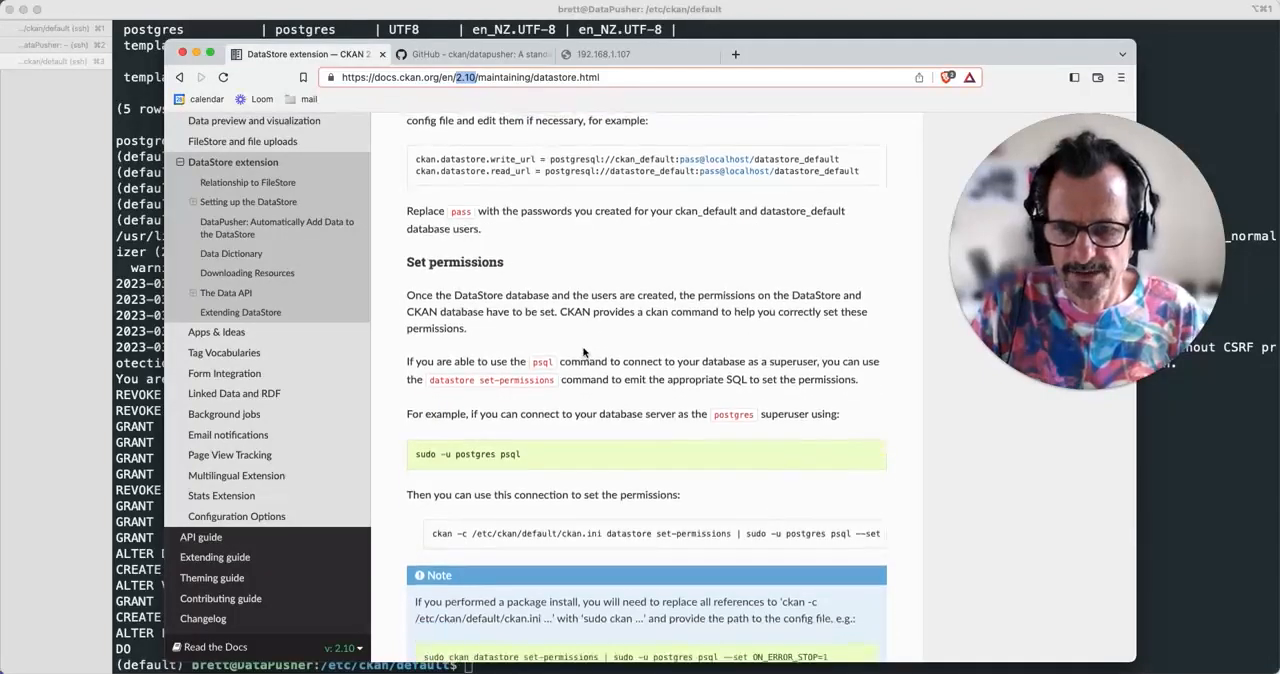
{"action": "scroll", "coordinate": [585, 350], "scroll_direction": "down", "scroll_amount": 2}
{"action": "scroll", "coordinate": [585, 350], "scroll_direction": "down", "scroll_amount": 2}
{"action": "scroll", "coordinate": [585, 350], "scroll_direction": "down", "scroll_amount": 1}
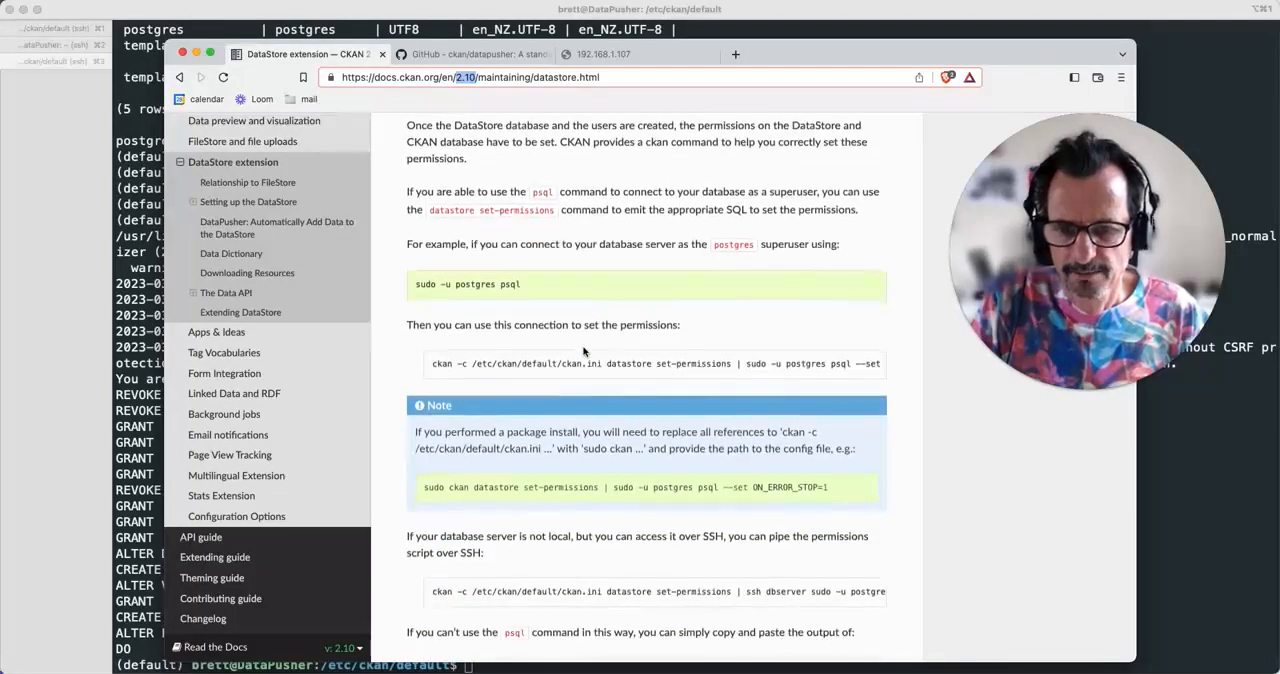
{"action": "scroll", "coordinate": [585, 350], "scroll_direction": "up", "scroll_amount": 1}
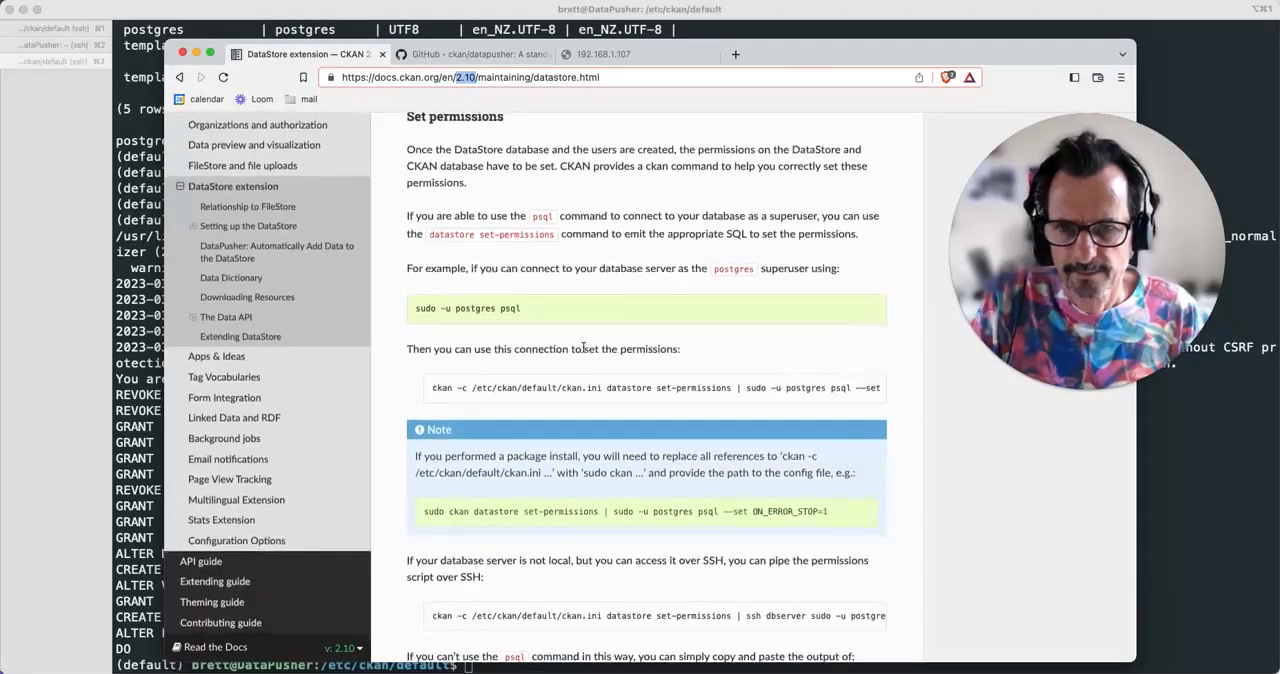
{"action": "scroll", "coordinate": [585, 348], "scroll_direction": "down", "scroll_amount": 1}
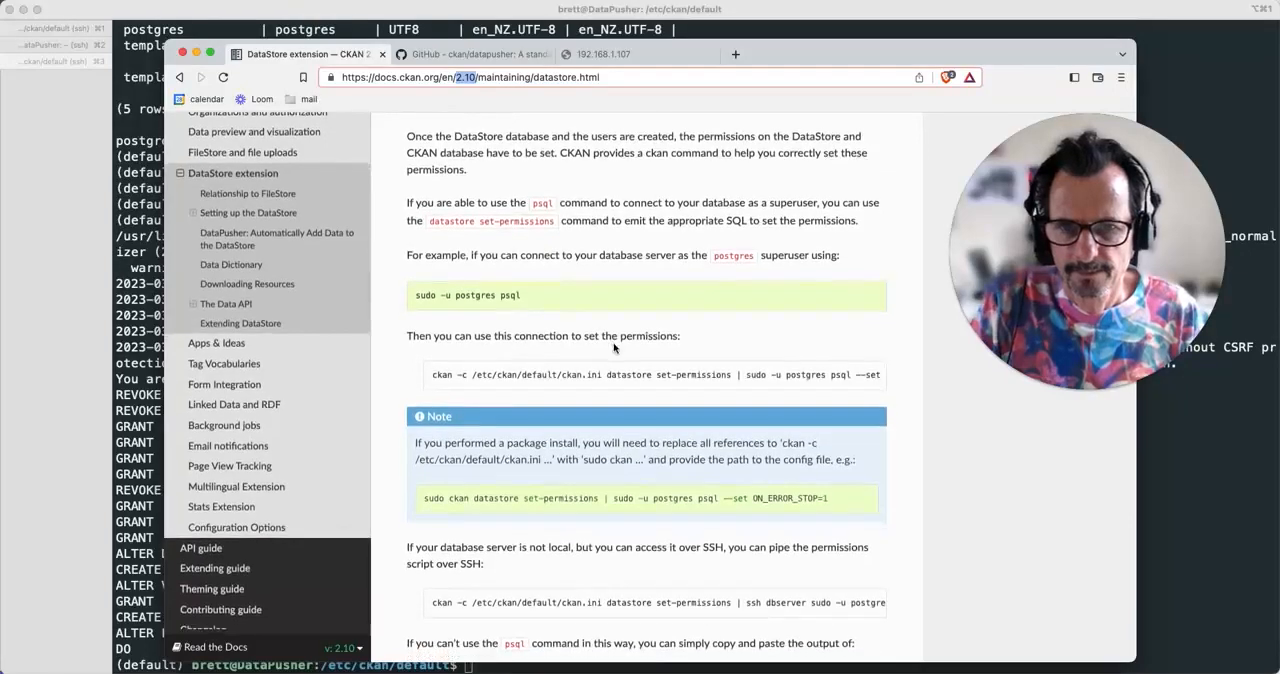
{"action": "key", "text": "super+Tab"}
Run 'ckan -c /etc/ckan/default/ckan.ini run' to start the CKAN server on port 5000.
{"action": "key", "text": "super+Tab"}
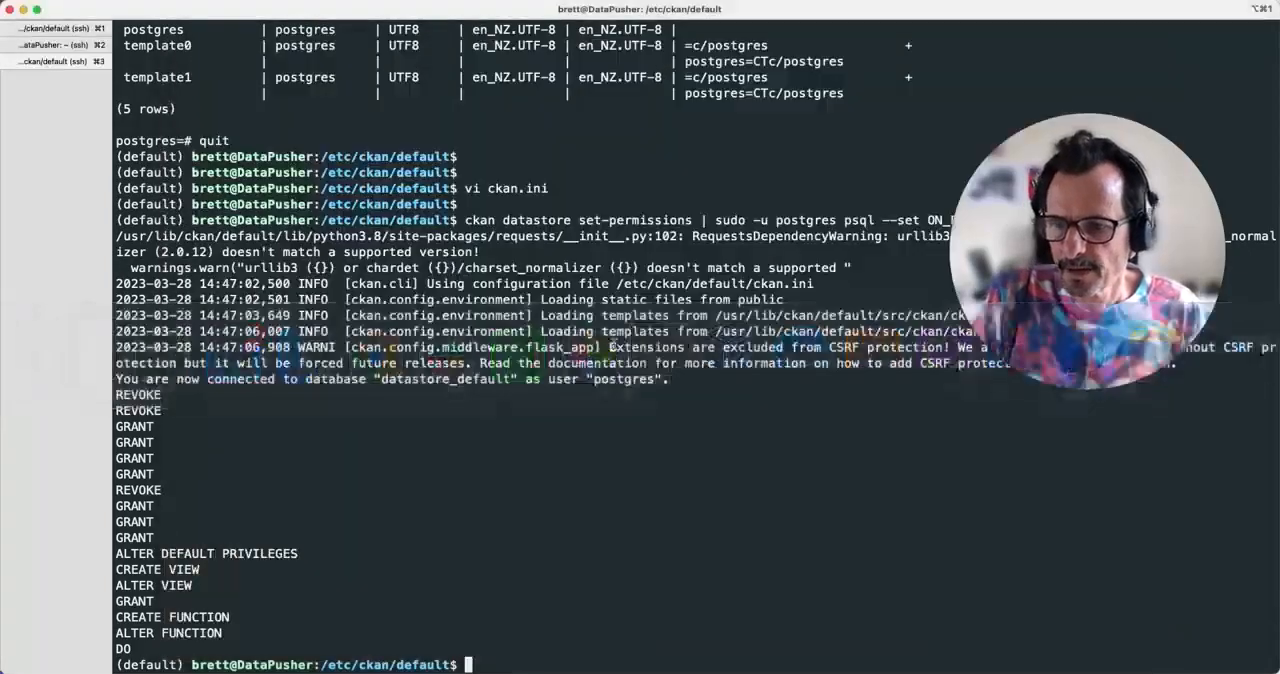
{"action": "key", "text": "super+Tab"}
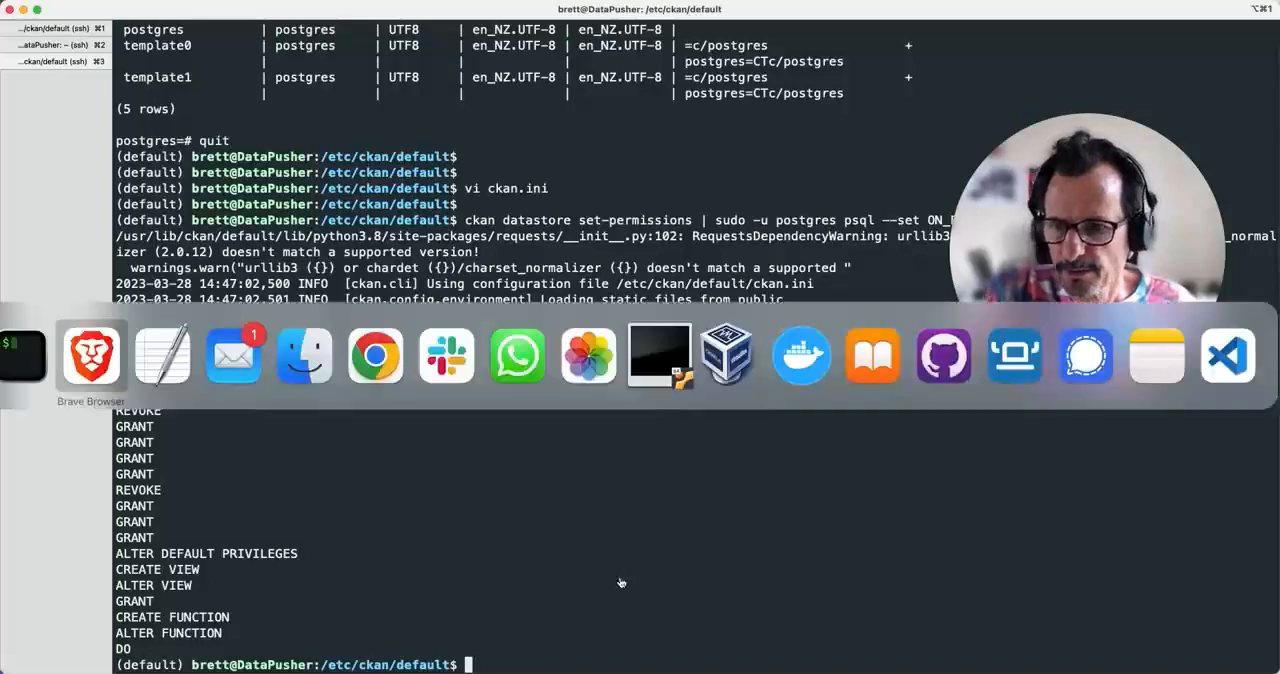
{"action": "key", "text": "super+Tab"}
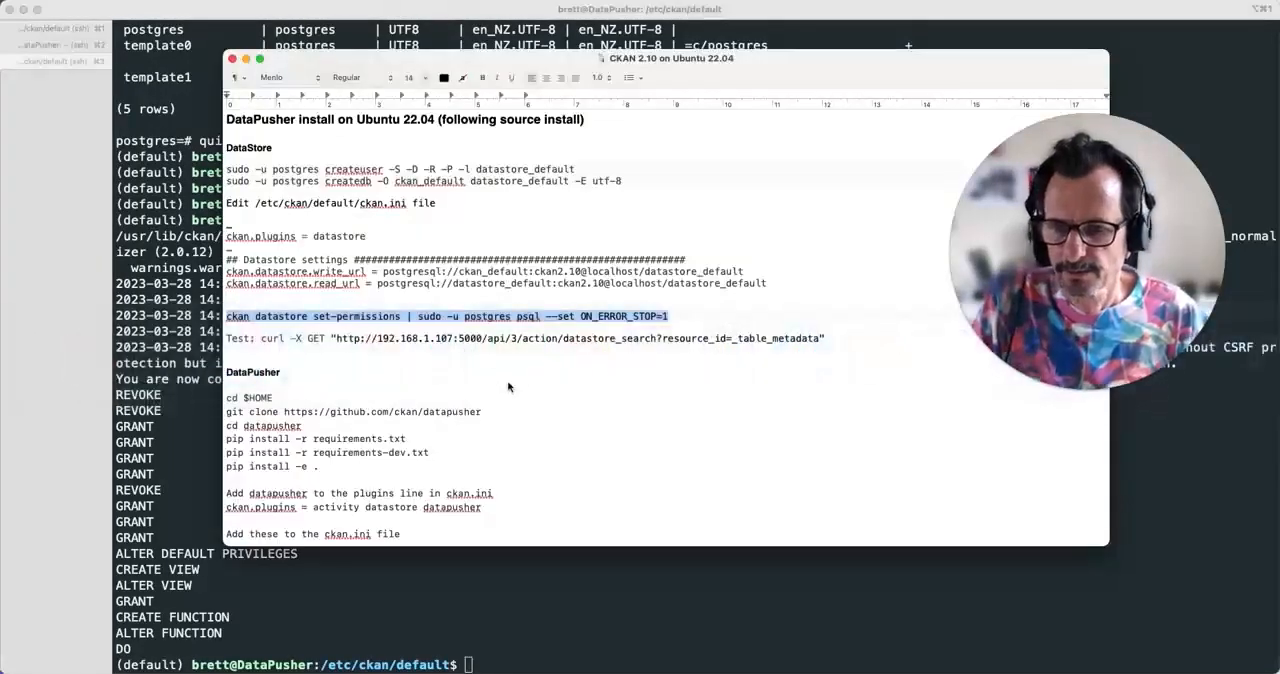
{"action": "left_click", "coordinate": [321, 322]}
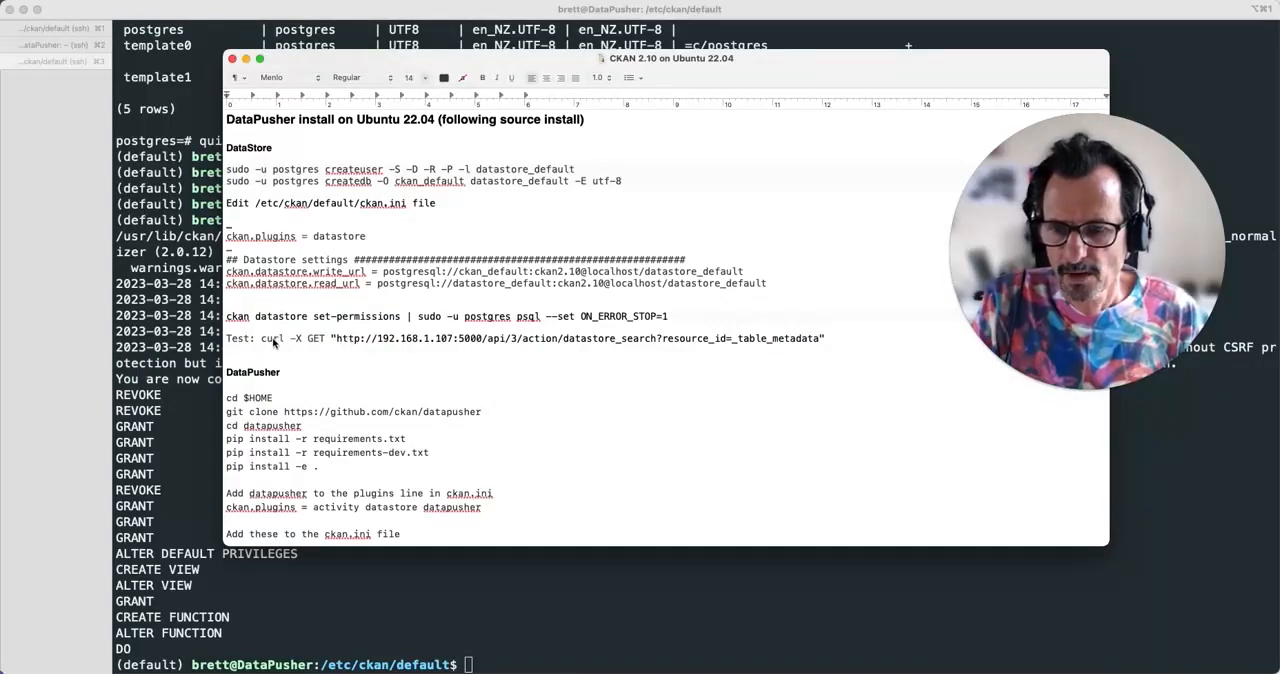
{"action": "double_click", "coordinate": [270, 338]}
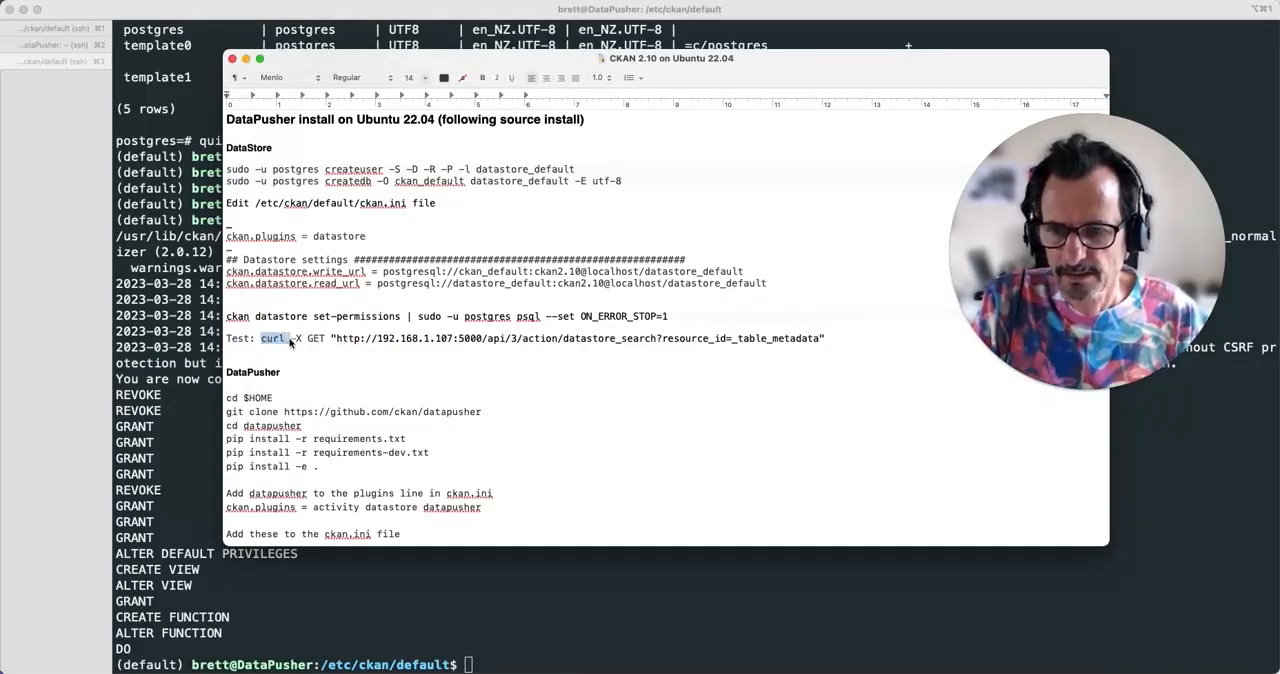
{"action": "key", "text": "super+Tab"}
{"action": "key", "text": "ctrl+l"}
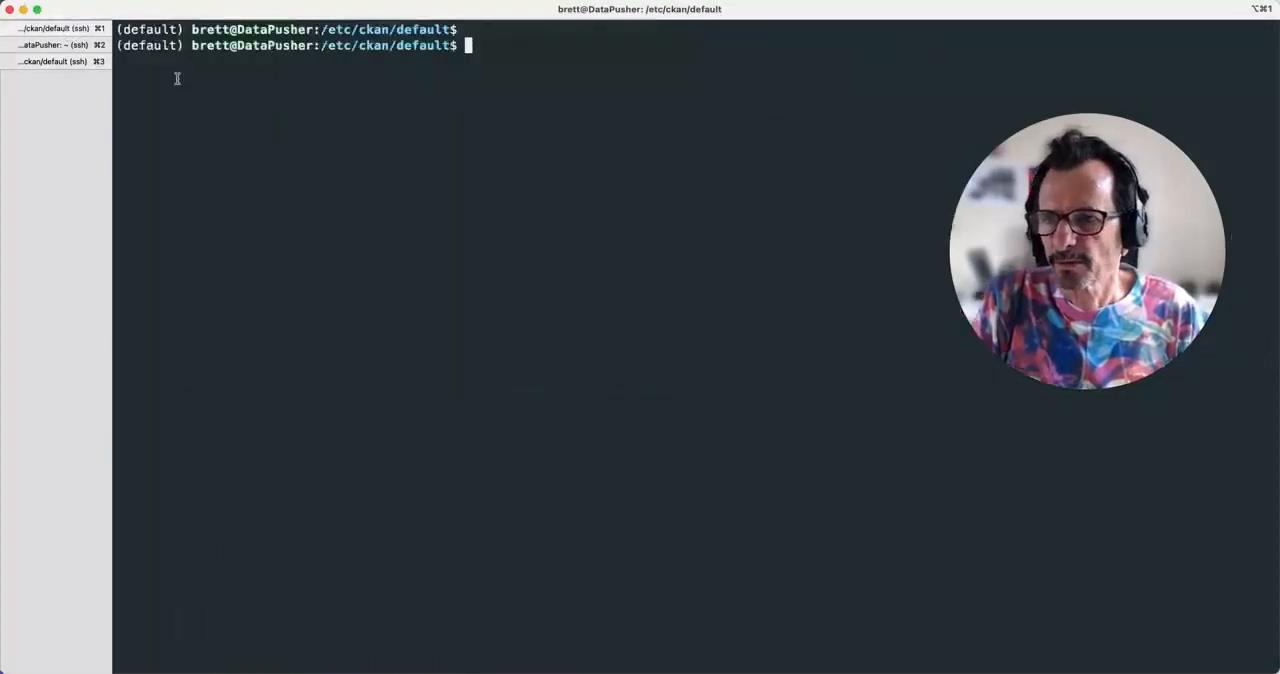
{"action": "type", "text": "clear"}
{"action": "key", "text": "Up"}
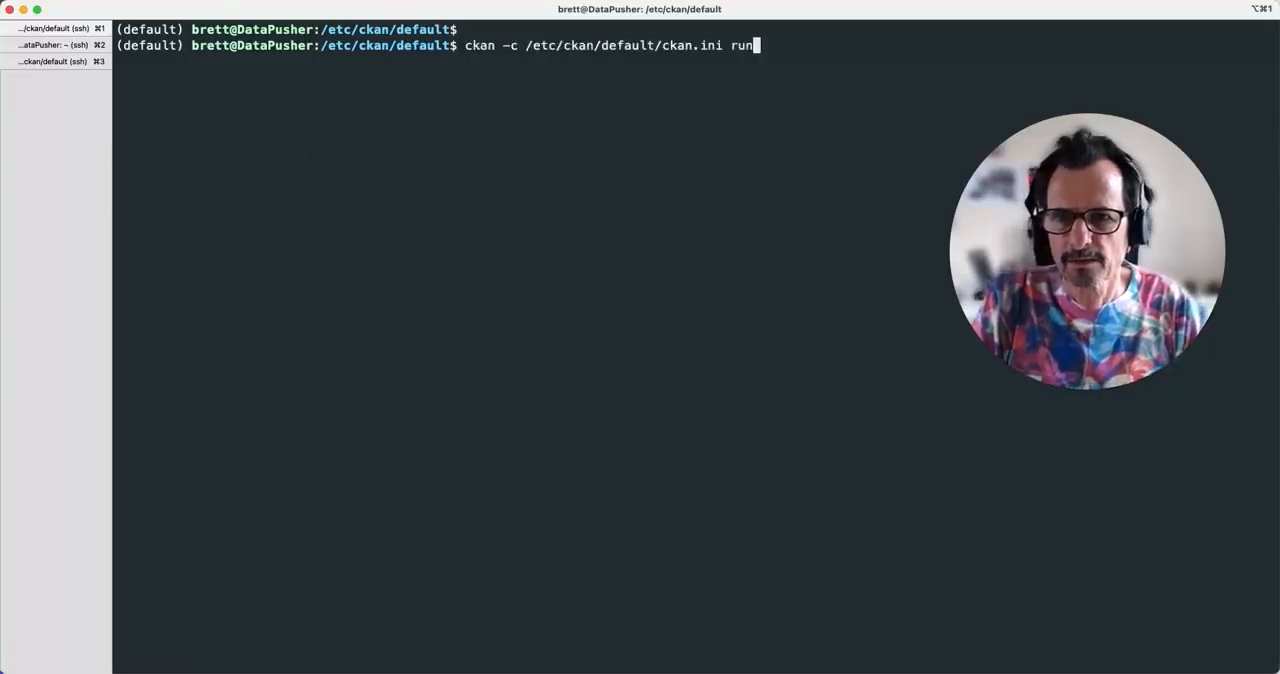
{"action": "key", "text": "Return"}
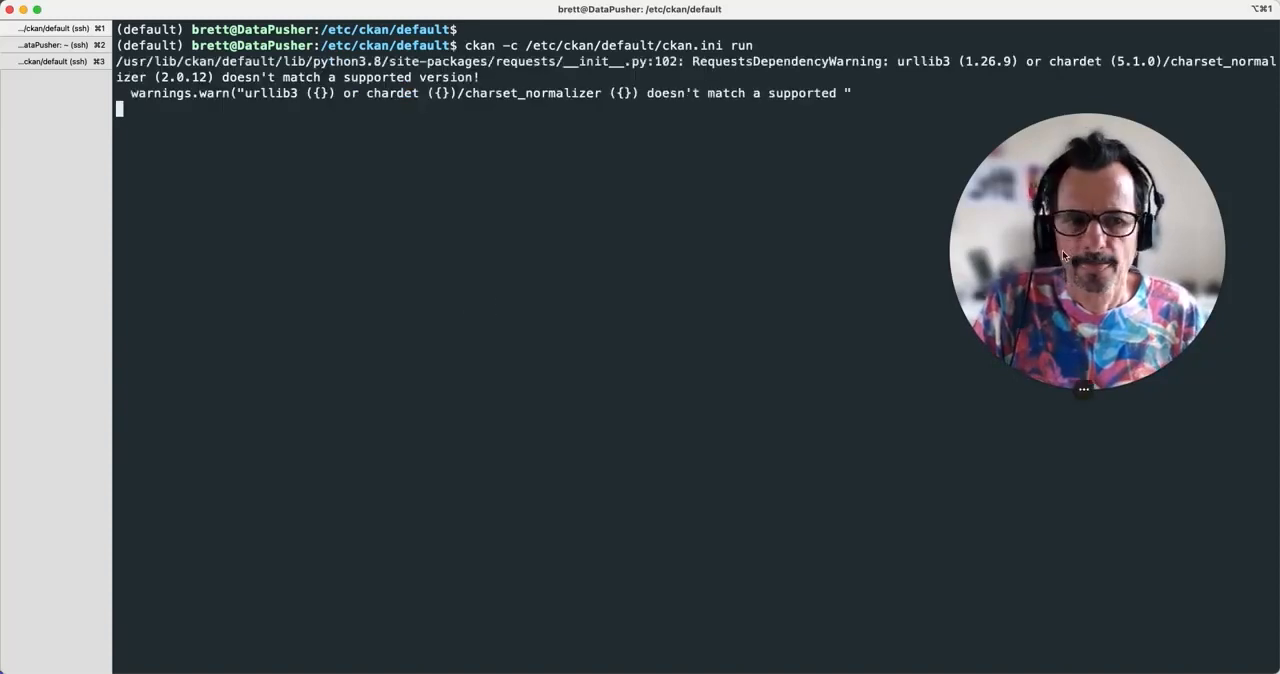
{"action": "left_click_drag", "start_coordinate": [1087, 250], "coordinate": [1065, 469]}
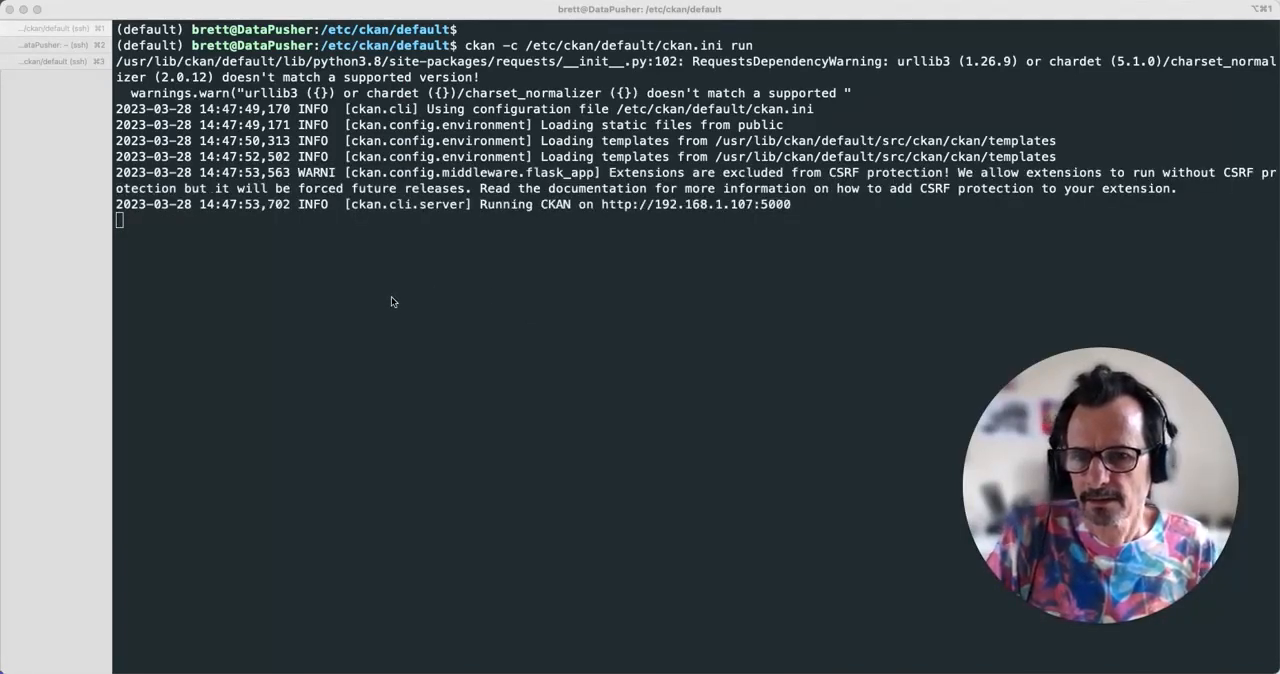
Run the curl datastore_search request for _table_metadata and confirm the response shows success: true.
{"action": "left_click", "coordinate": [65, 60]}
{"action": "key", "text": "super+Tab"}
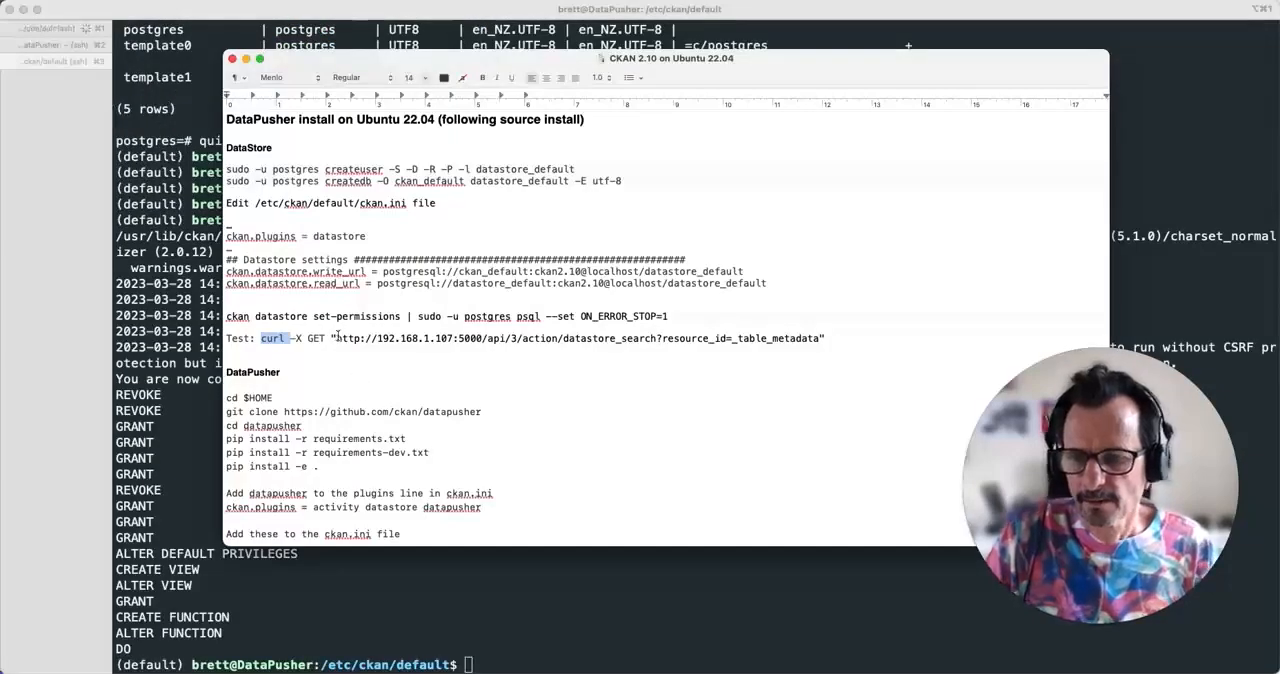
{"action": "left_click_drag", "start_coordinate": [384, 393], "coordinate": [826, 333]}
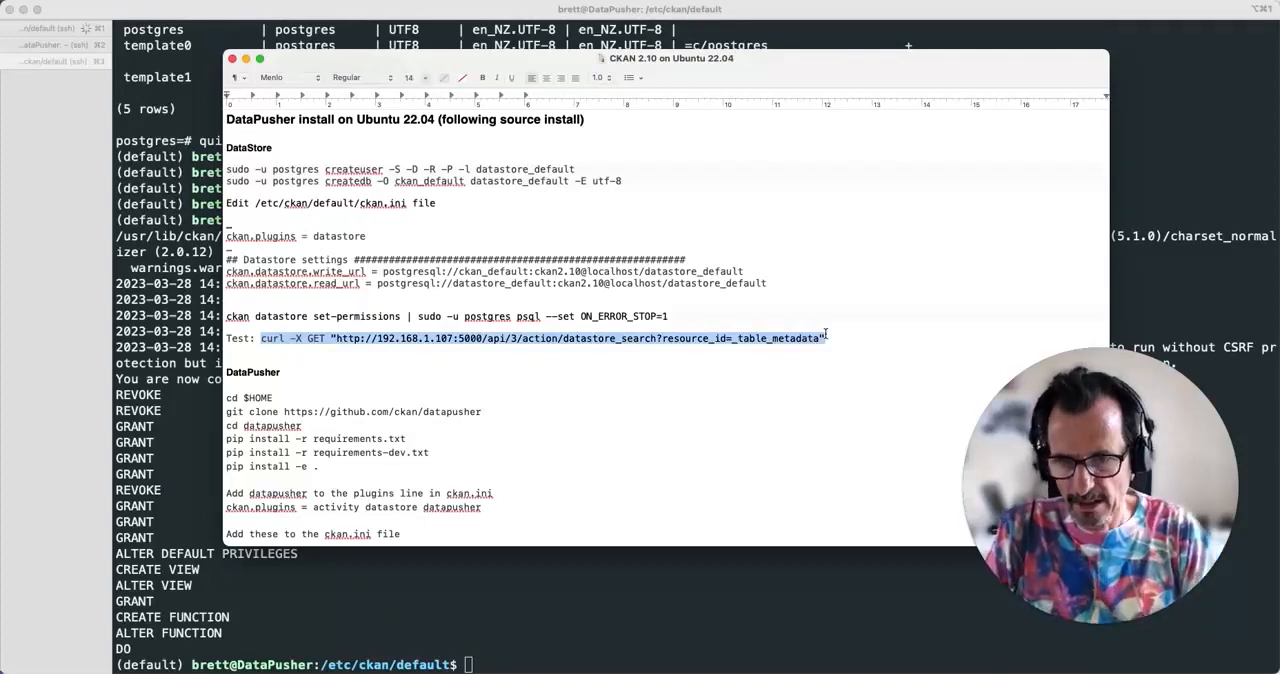
{"action": "left_click", "coordinate": [375, 660]}
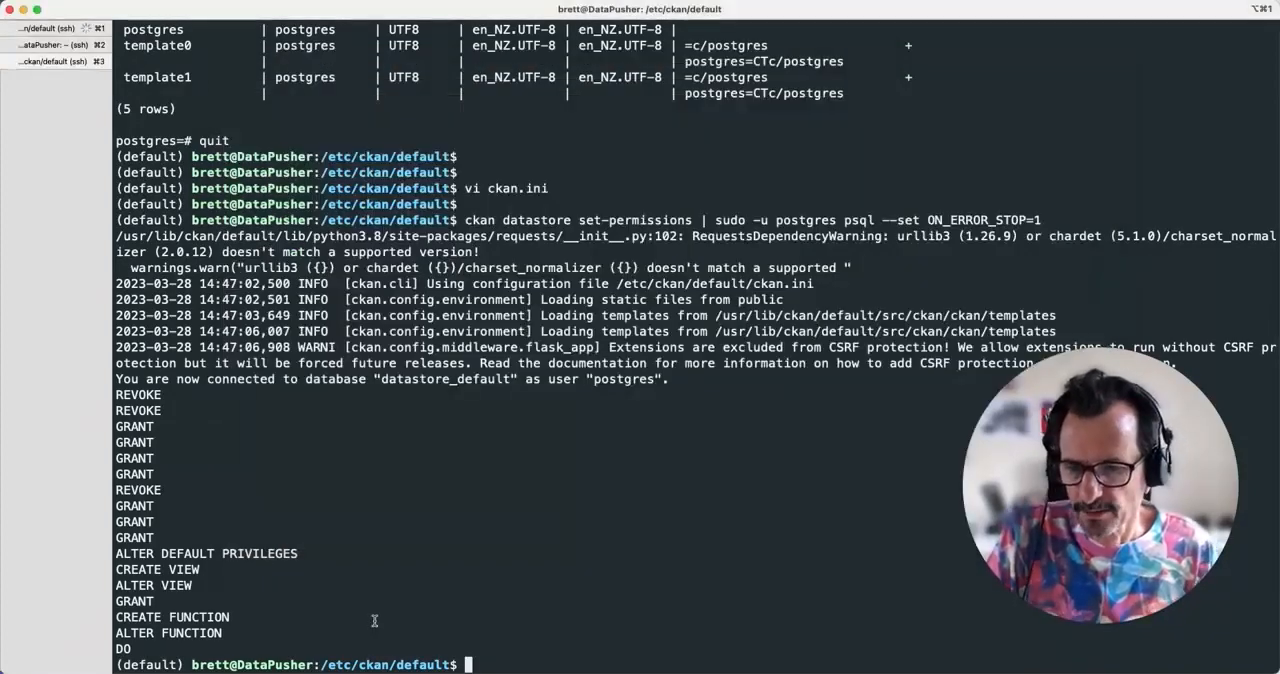
{"action": "type", "text": "curl -X GET \"http://192.168.1.107:5000/api/3/action/datastore_search?resource_id=_table_metadata\""}
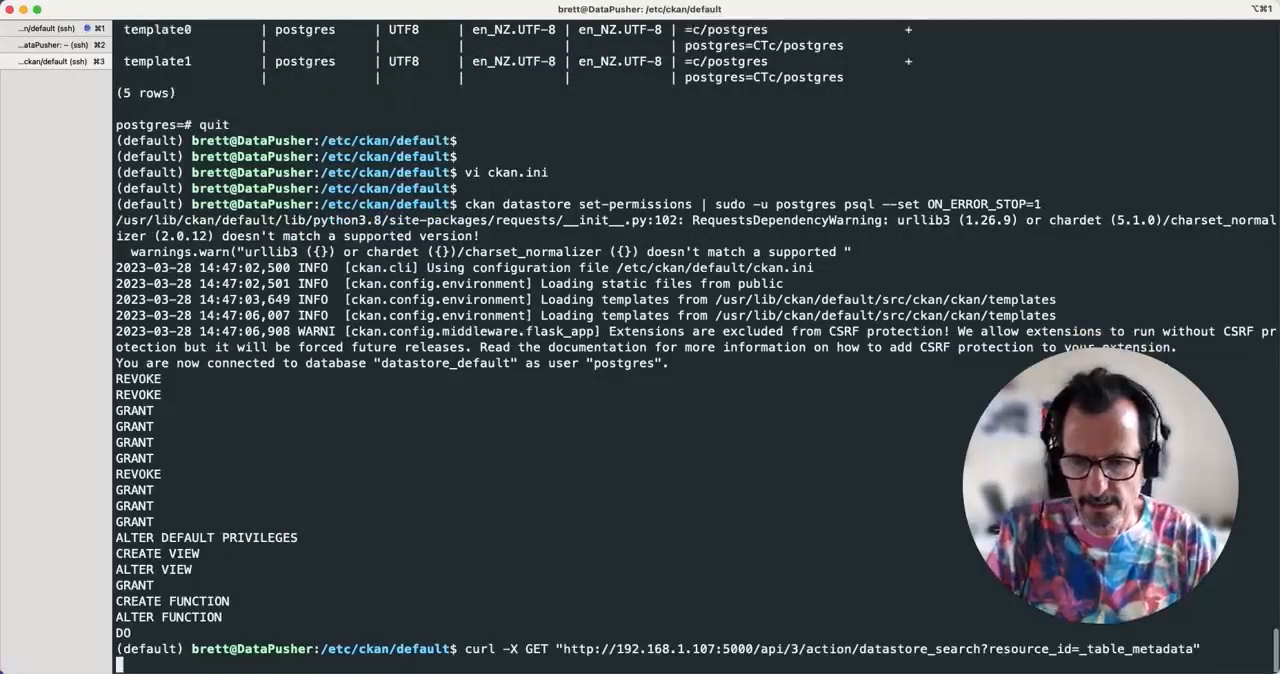
{"action": "key", "text": "Return"}
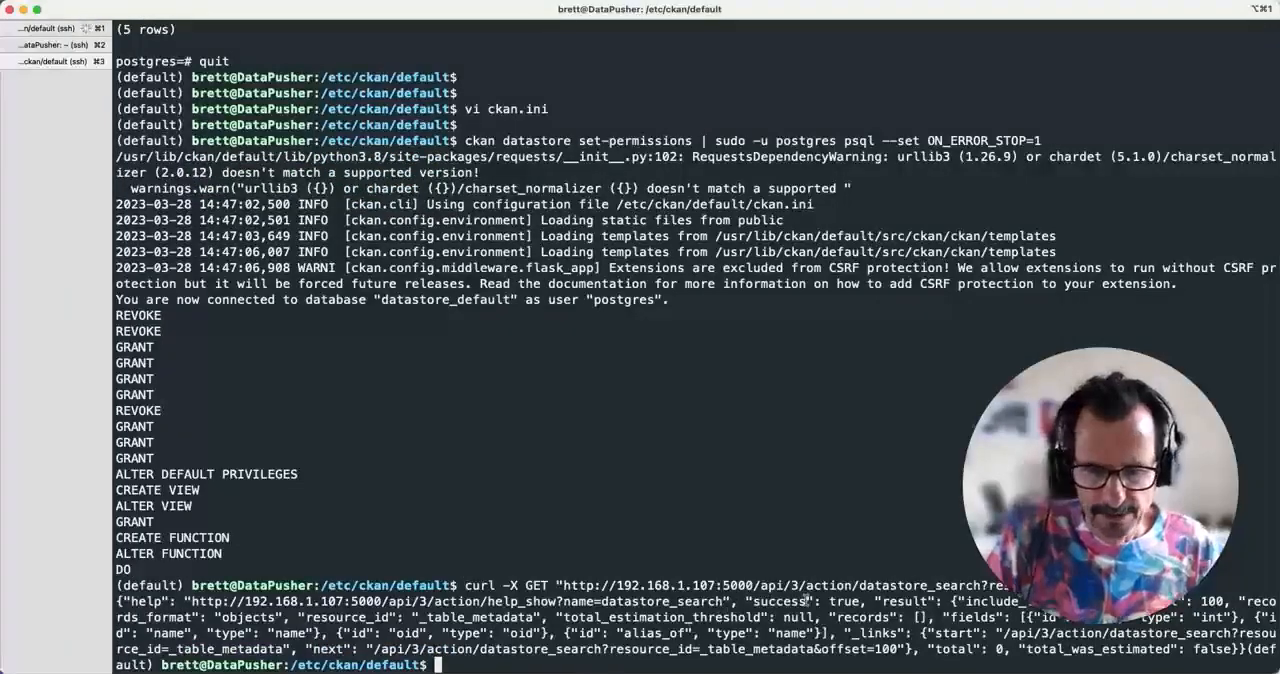
{"action": "left_click_drag", "start_coordinate": [752, 601], "coordinate": [858, 601]}
{"action": "left_click_drag", "start_coordinate": [1093, 456], "coordinate": [1104, 368]}
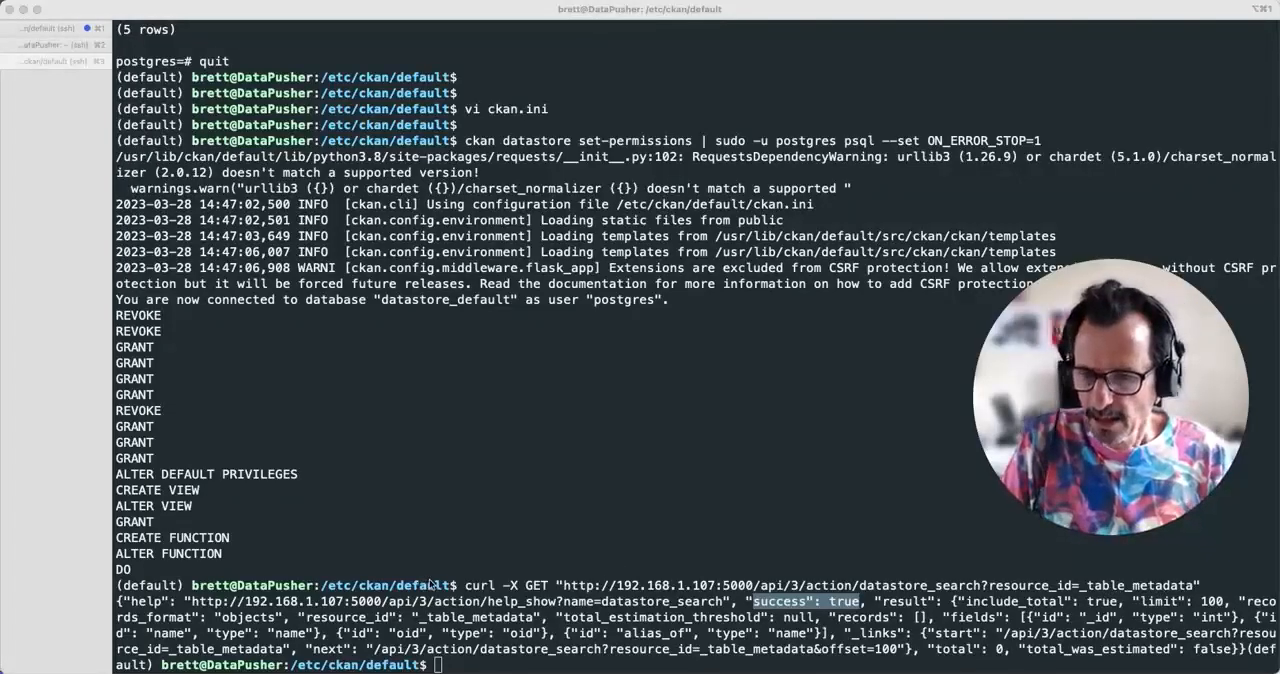
{"action": "key", "text": "super+Tab"}
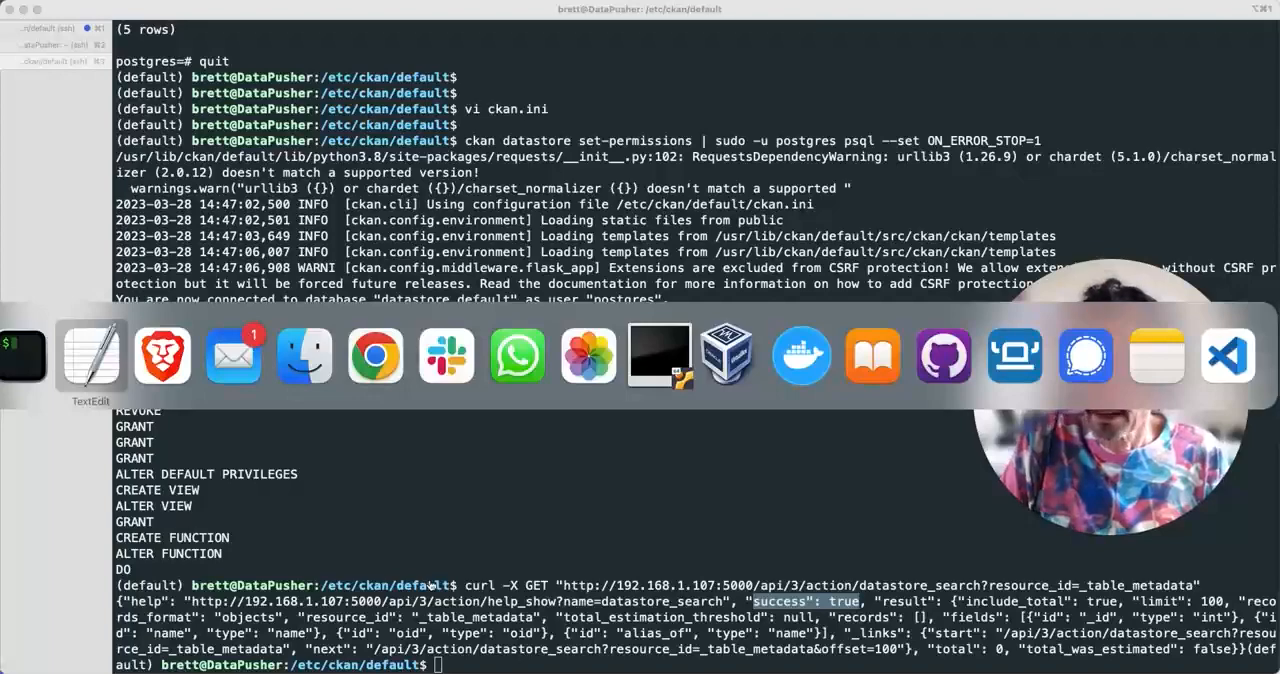
{"action": "scroll", "coordinate": [443, 366], "scroll_direction": "down", "scroll_amount": 2}
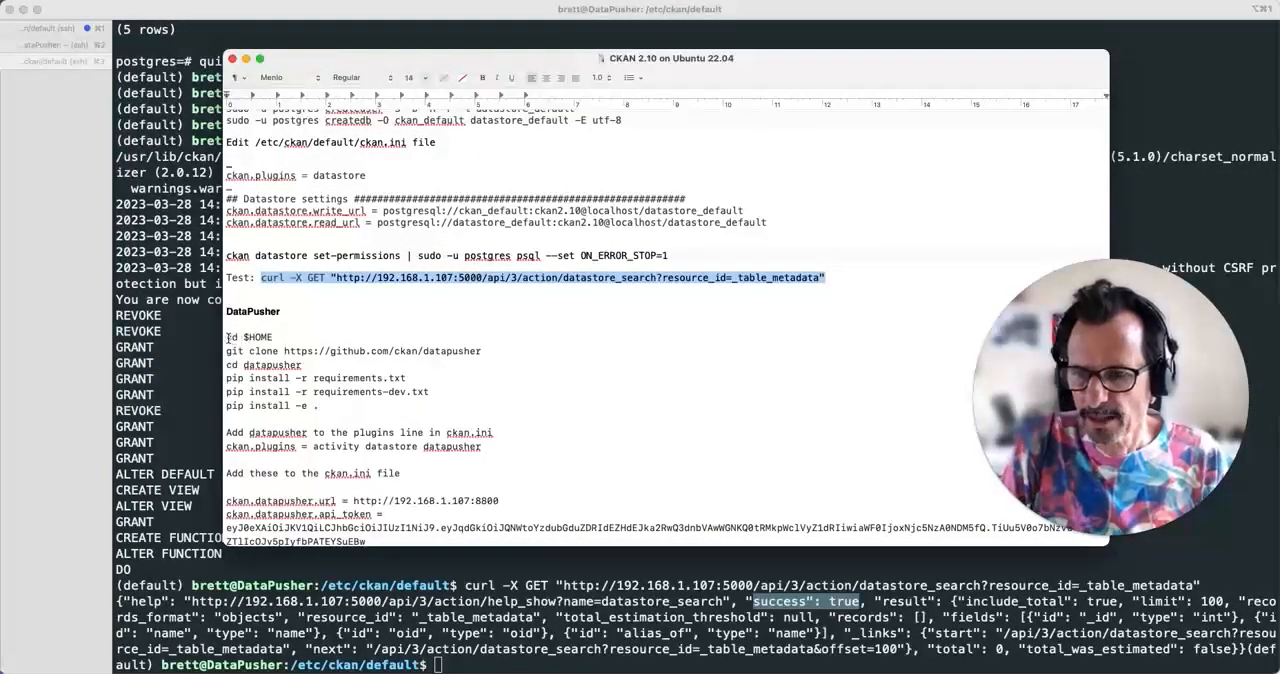
{"action": "key", "text": "super+Tab"}
{"action": "left_click", "coordinate": [49, 46]}
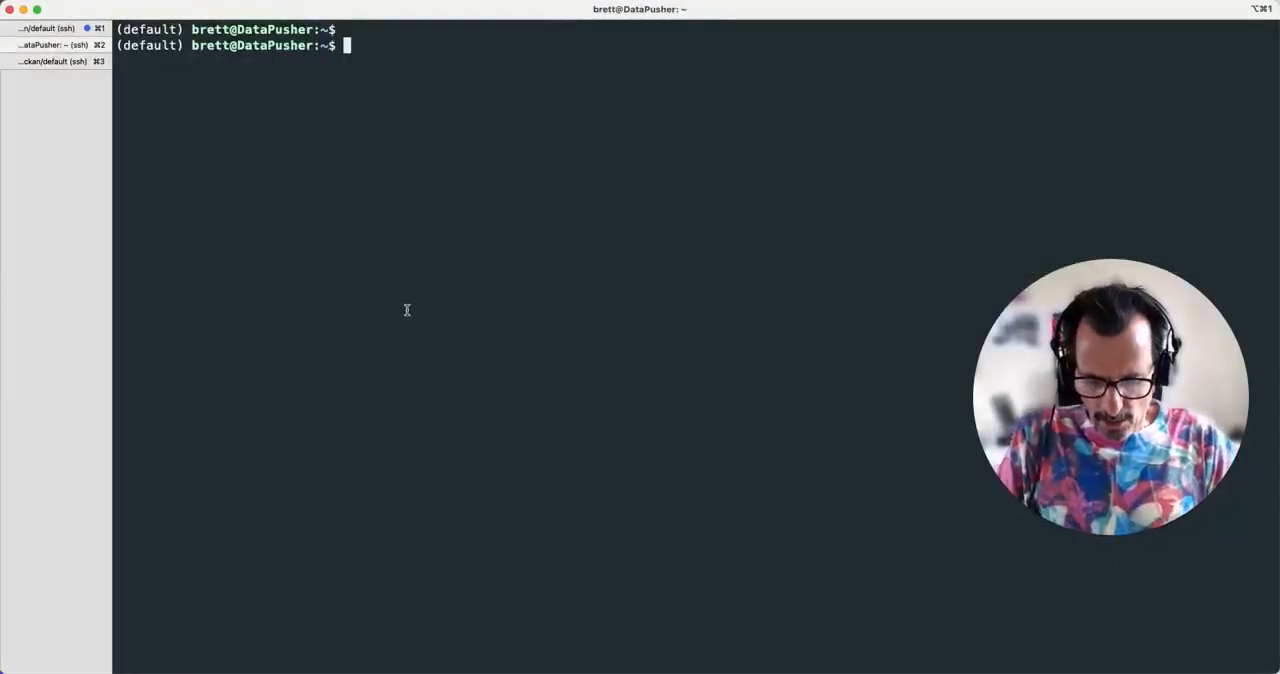
{"action": "key", "text": "super+Tab"}
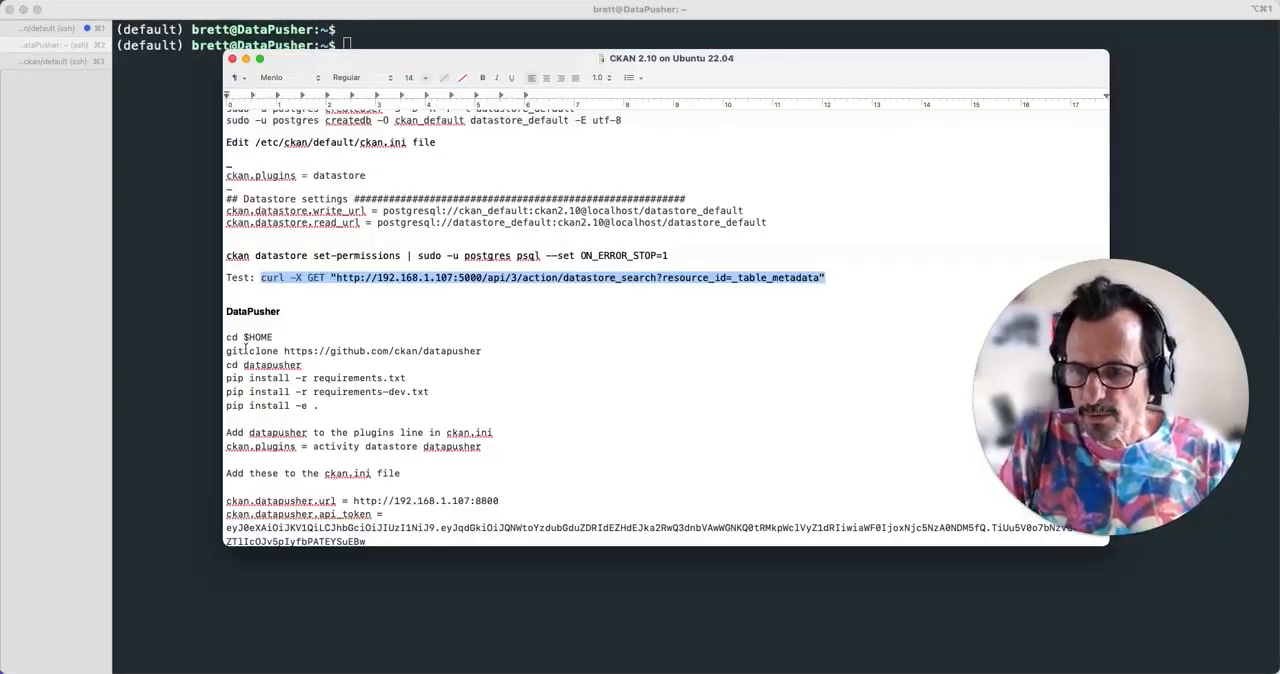
{"action": "left_click_drag", "start_coordinate": [227, 351], "coordinate": [487, 351]}
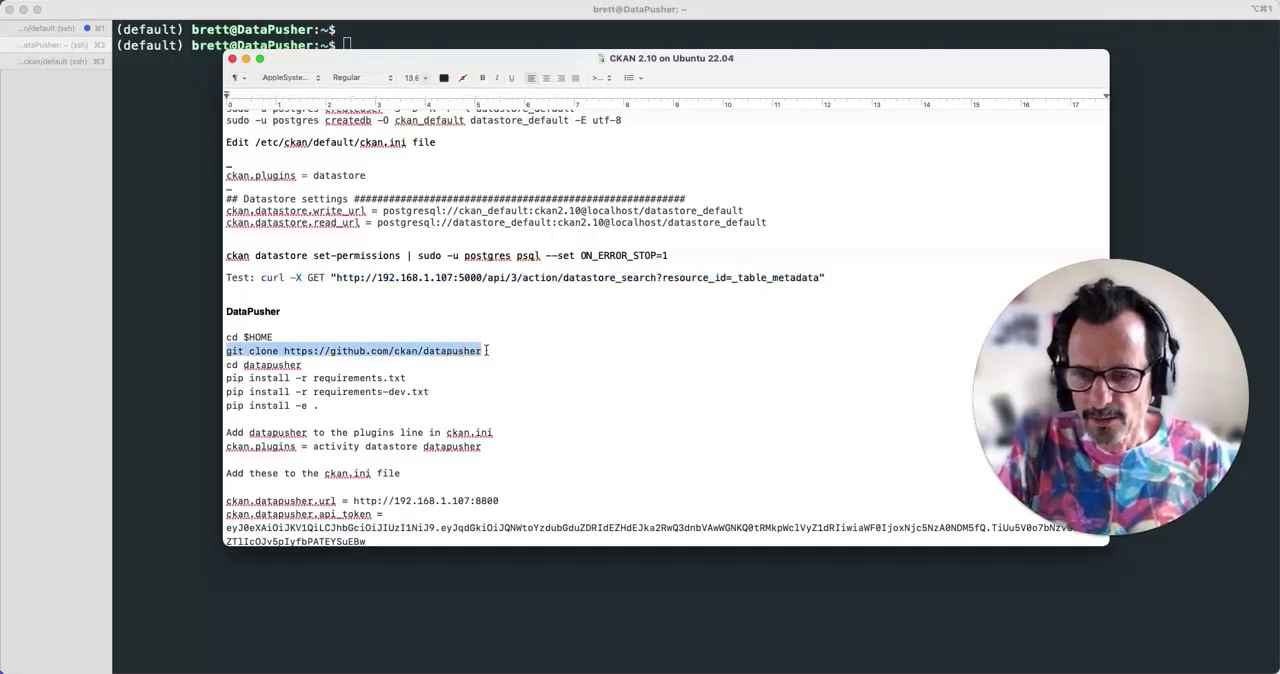
{"action": "key", "text": "super+c"}
{"action": "key", "text": "super+Tab"}
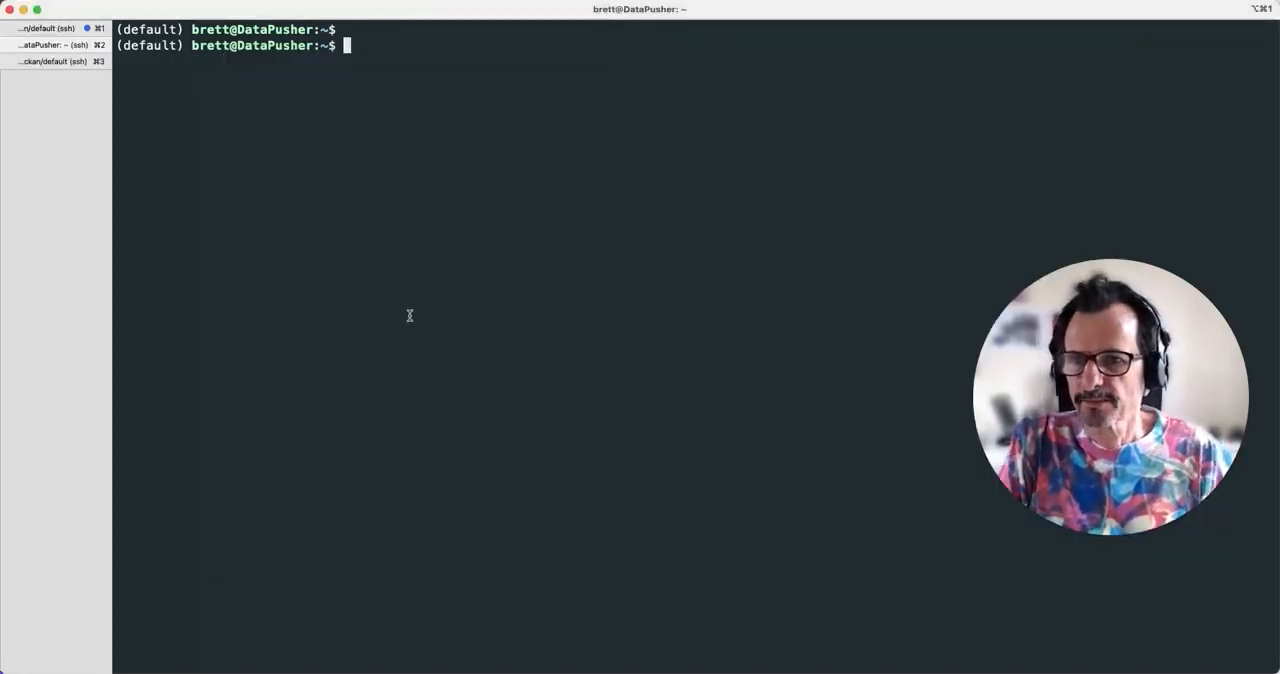
{"action": "key", "text": "super+v"}
{"action": "key", "text": "Return"}
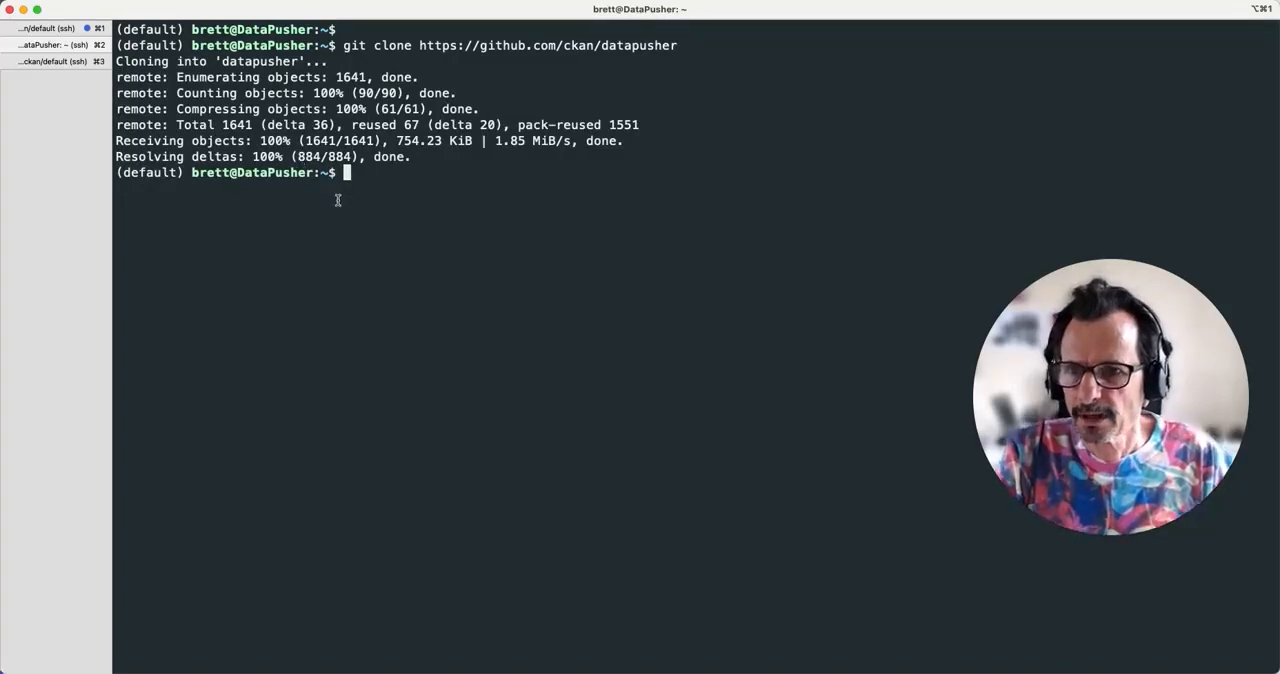
{"action": "type", "text": "cd data"}
Enter the datapusher folder and list its files.
{"action": "key", "text": "Tab"}
{"action": "key", "text": "Return"}
{"action": "type", "text": "ls"}
{"action": "key", "text": "Return"}
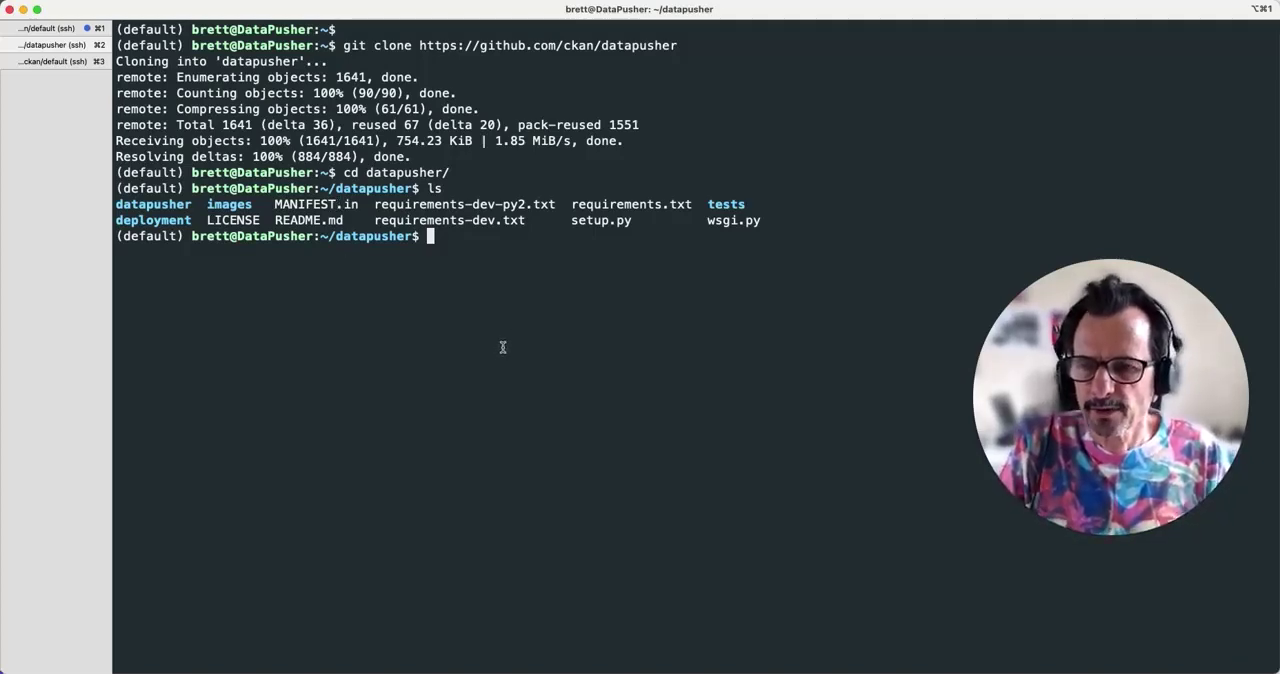
Run pip install -r requirements.txt copied from the setup notes.
{"action": "key", "text": "super+Tab"}
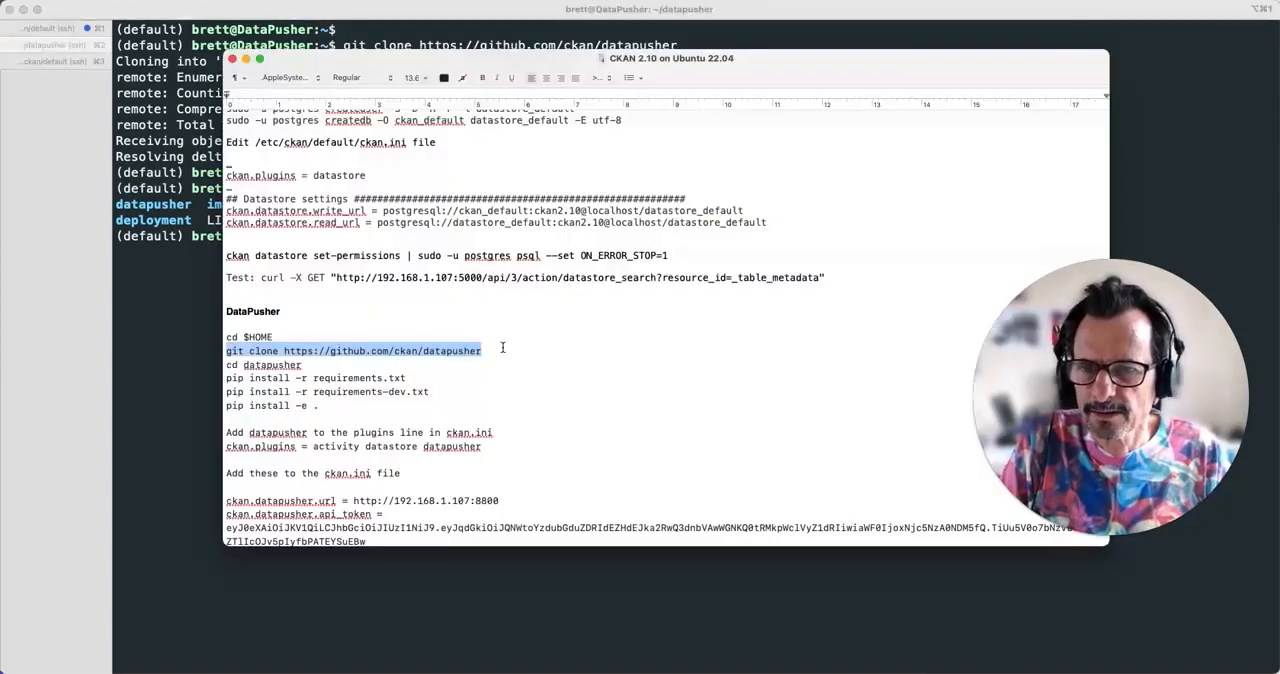
{"action": "left_click", "coordinate": [352, 362]}
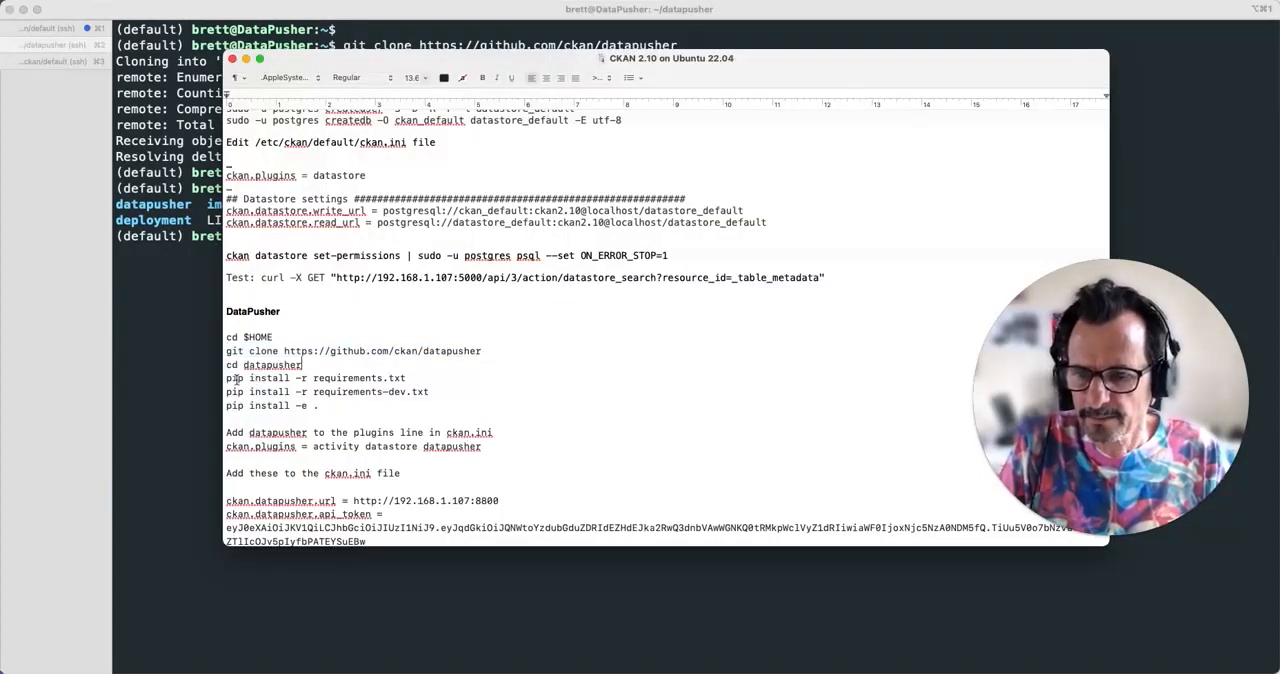
{"action": "left_click", "coordinate": [230, 378]}
{"action": "left_click_drag", "start_coordinate": [227, 378], "coordinate": [410, 378]}
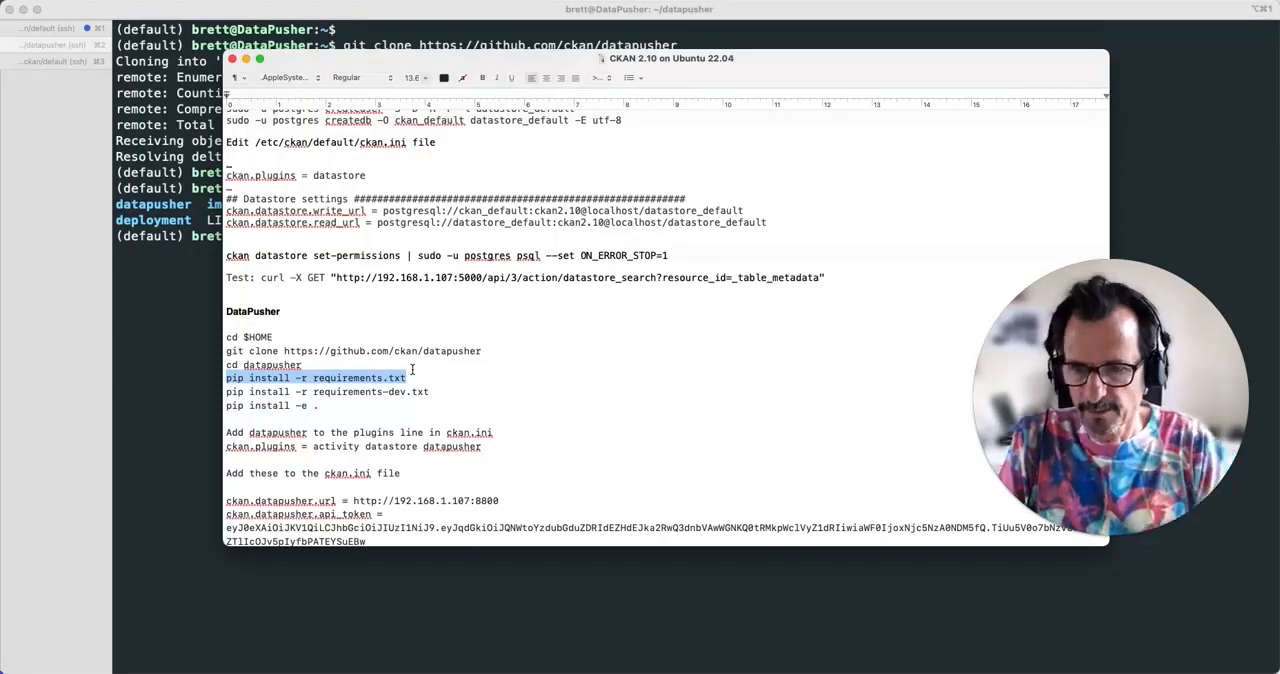
{"action": "key", "text": "super+Tab"}
{"action": "key", "text": "super+v"}
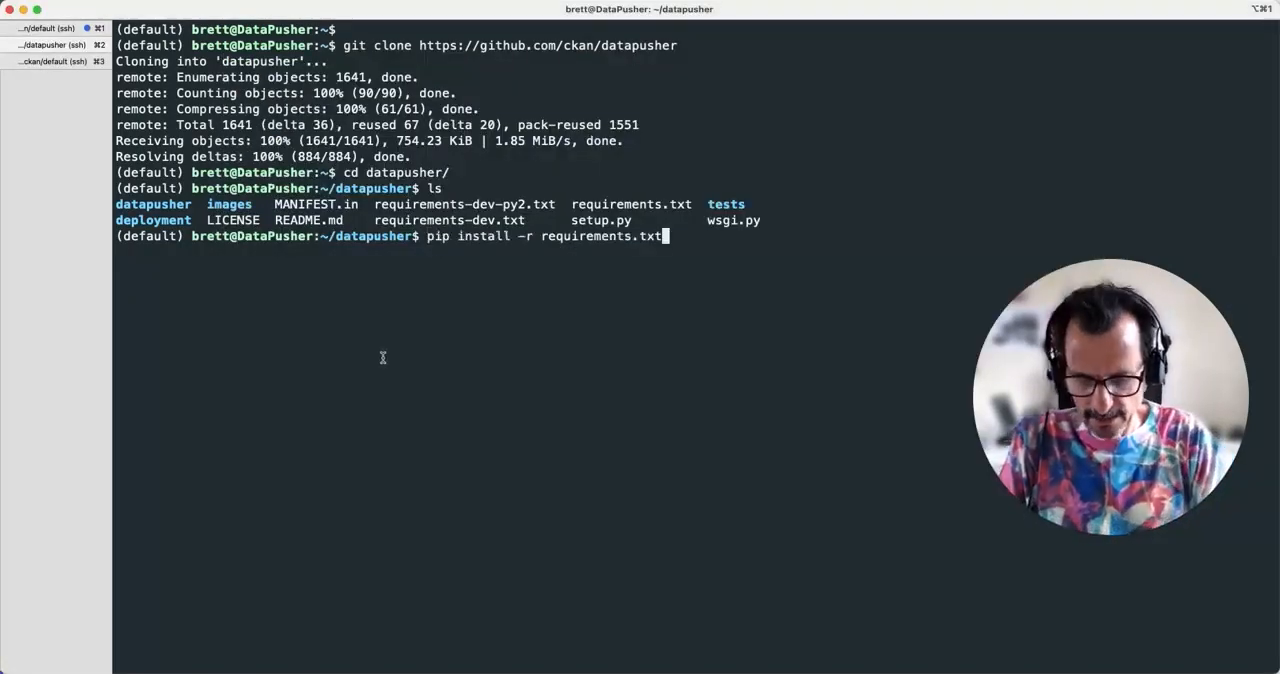
{"action": "key", "text": "Return"}
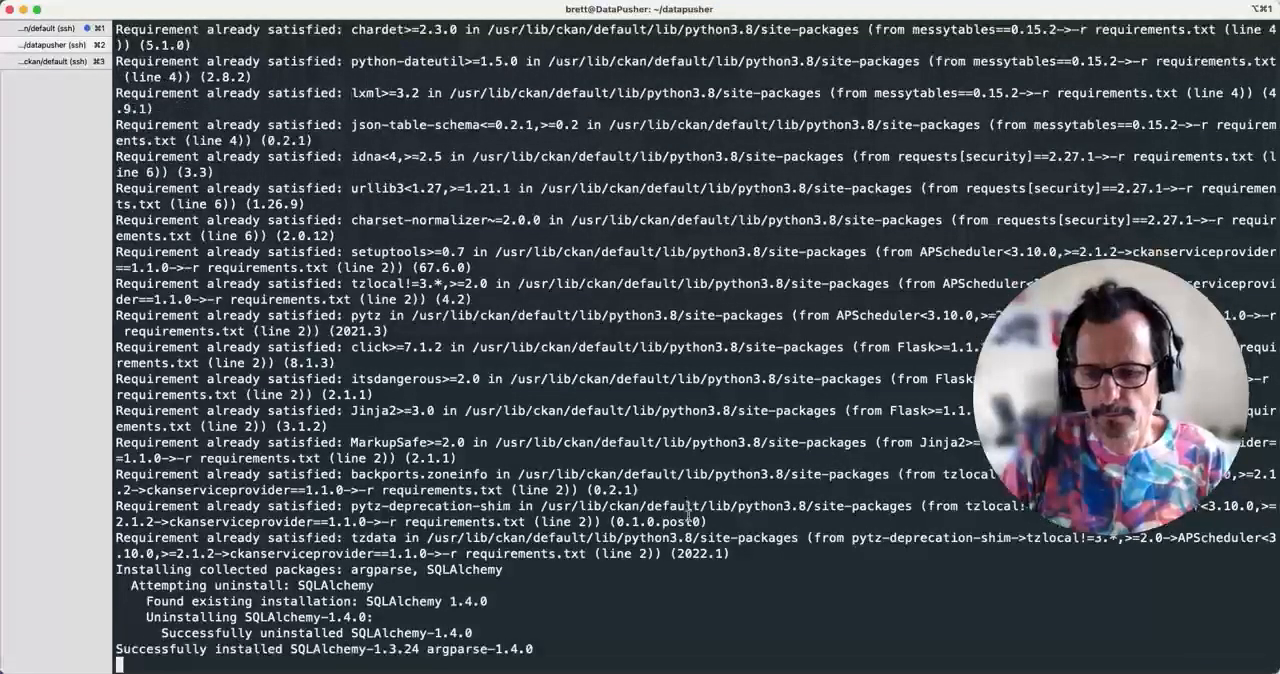
Run pip install -r requirements-dev.txt copied from the setup notes.
{"action": "key", "text": "super+Tab"}
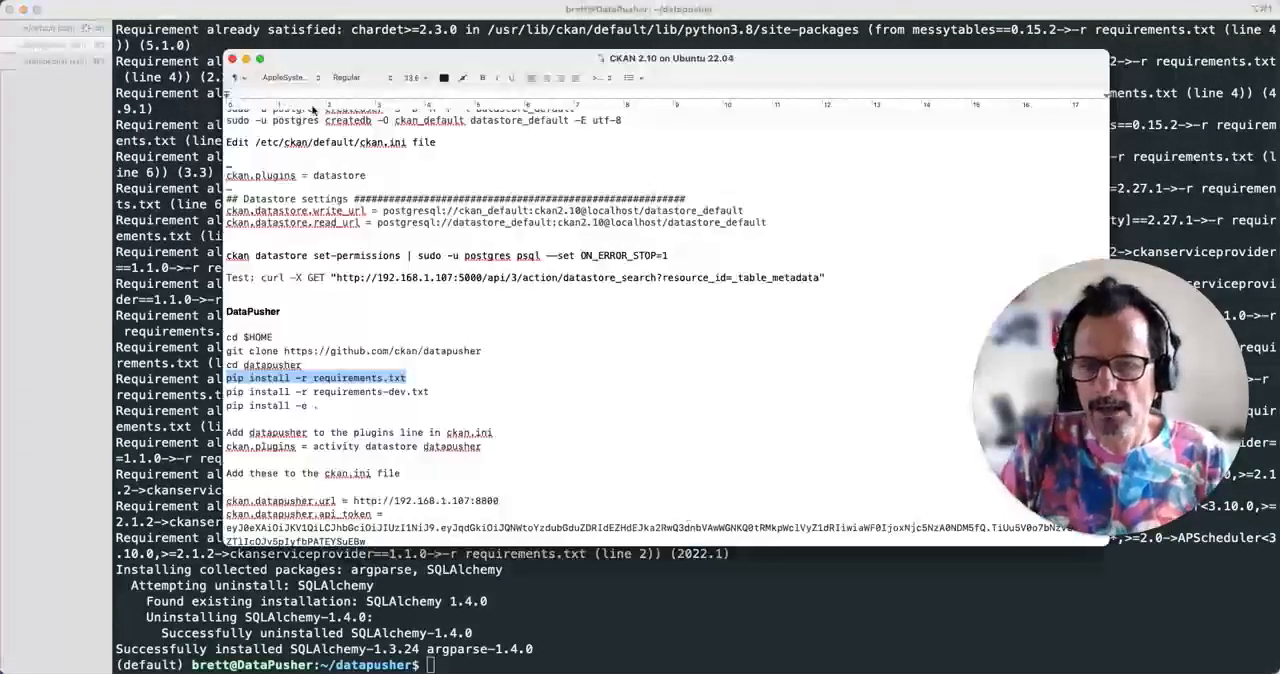
{"action": "left_click_drag", "start_coordinate": [227, 392], "coordinate": [431, 385]}
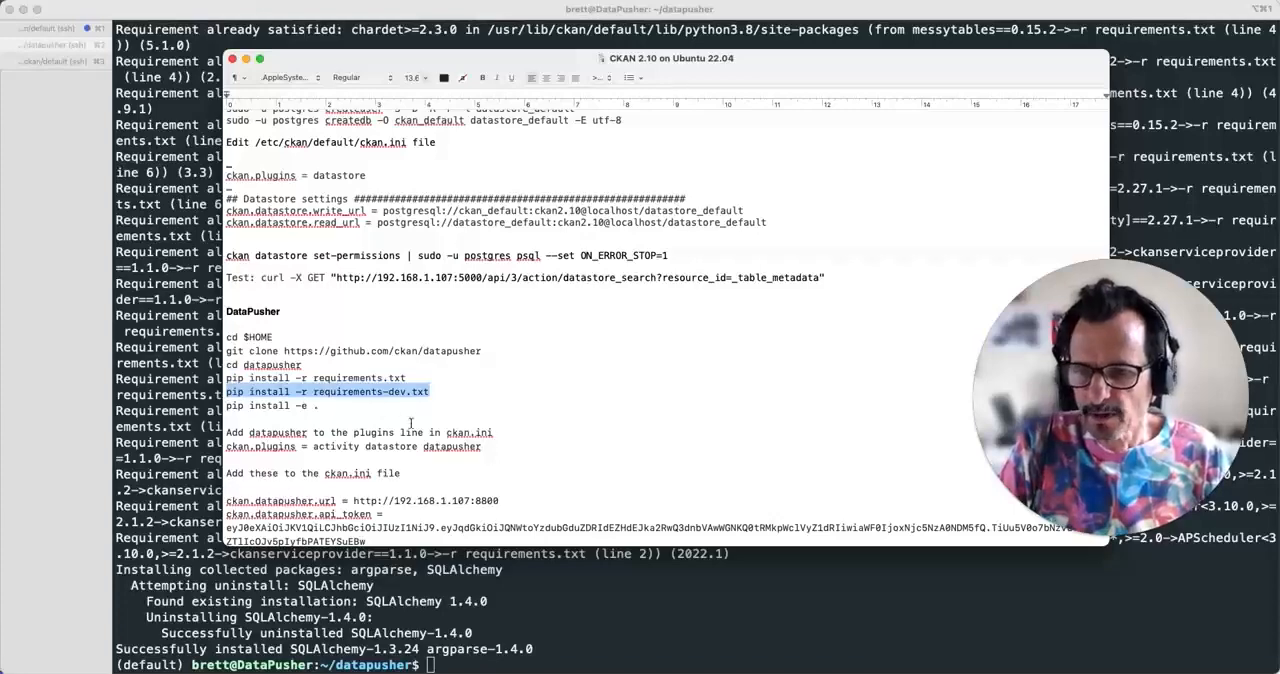
{"action": "left_click", "coordinate": [417, 601]}
{"action": "key", "text": "super+v"}
{"action": "key", "text": "Return"}
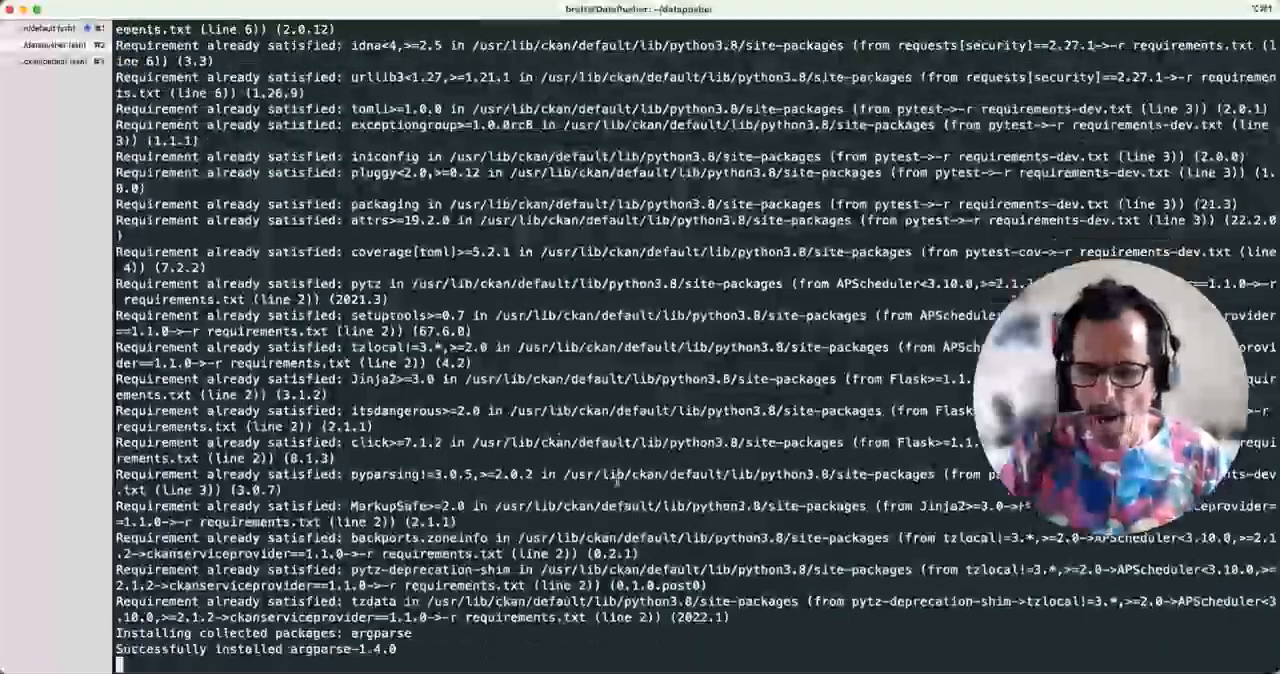
Copy the editable 'pip install -e .' command from the notes.
{"action": "key", "text": "super+Tab"}
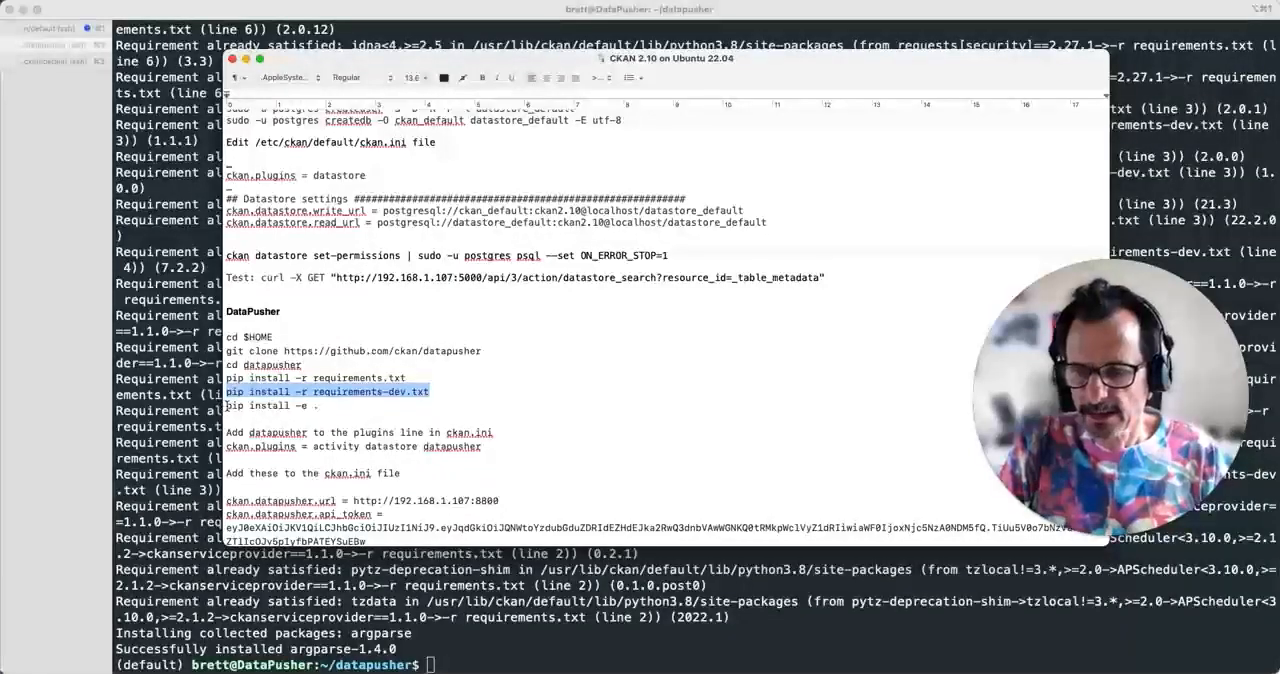
{"action": "left_click_drag", "start_coordinate": [226, 406], "coordinate": [308, 406]}
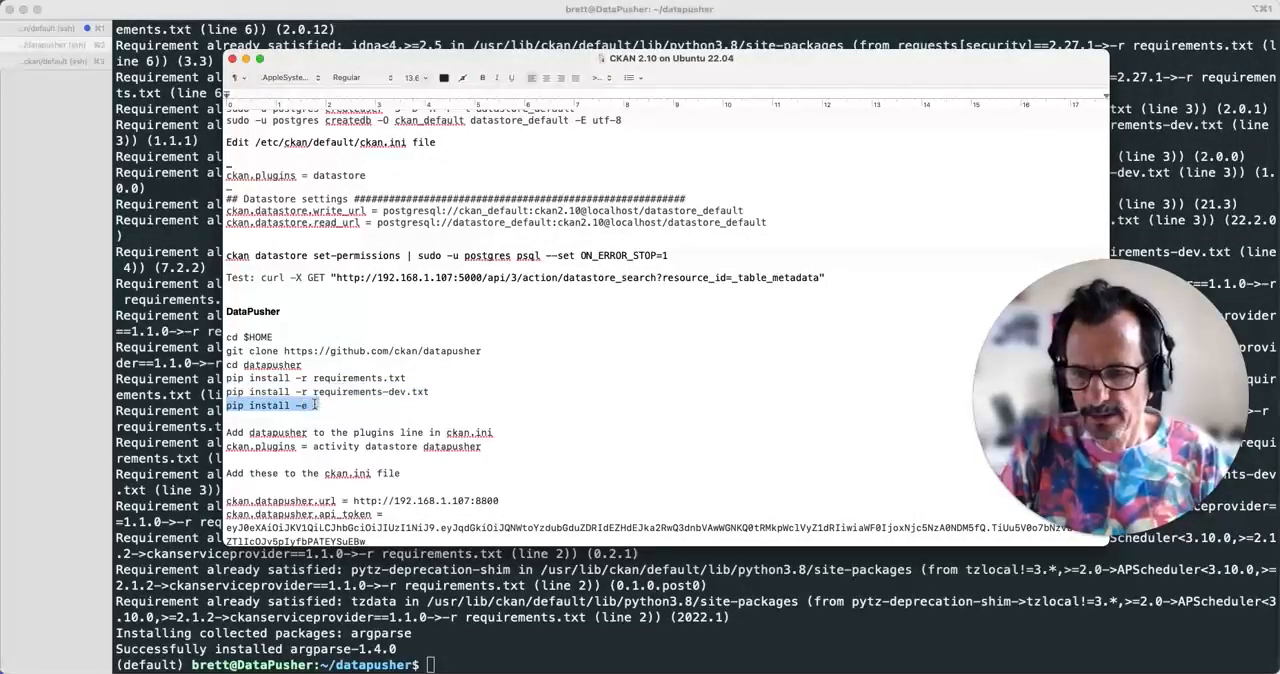
{"action": "key", "text": "super+c"}
Run pip install -e . and confirm datapusher 0.0.20 is reported installed.
{"action": "key", "text": "super+Tab"}
{"action": "key", "text": "super+v"}
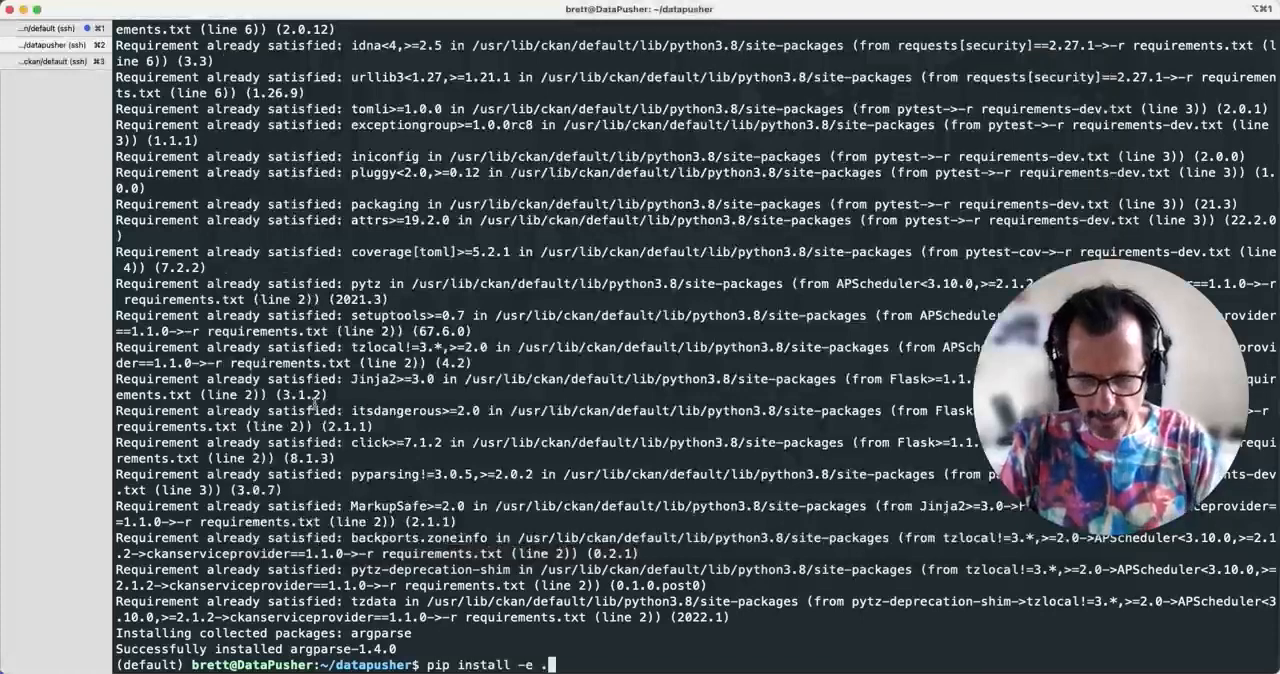
{"action": "key", "text": "Return"}
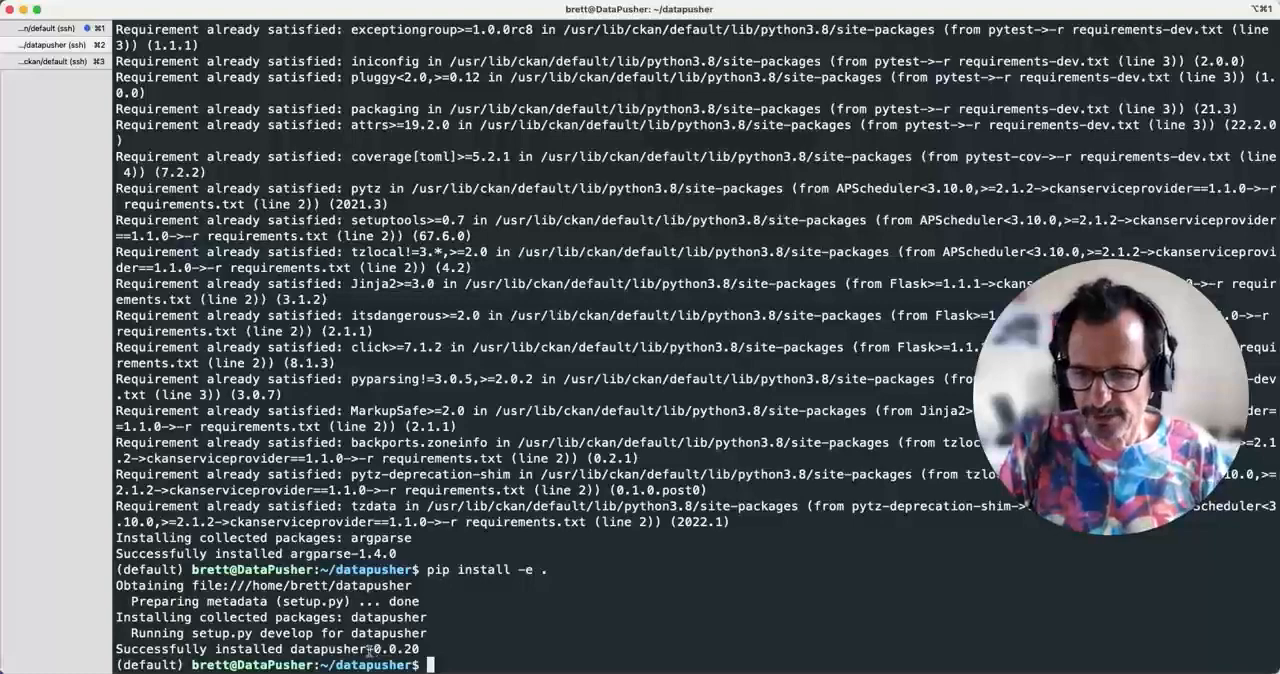
{"action": "left_click_drag", "start_coordinate": [374, 649], "coordinate": [420, 649]}
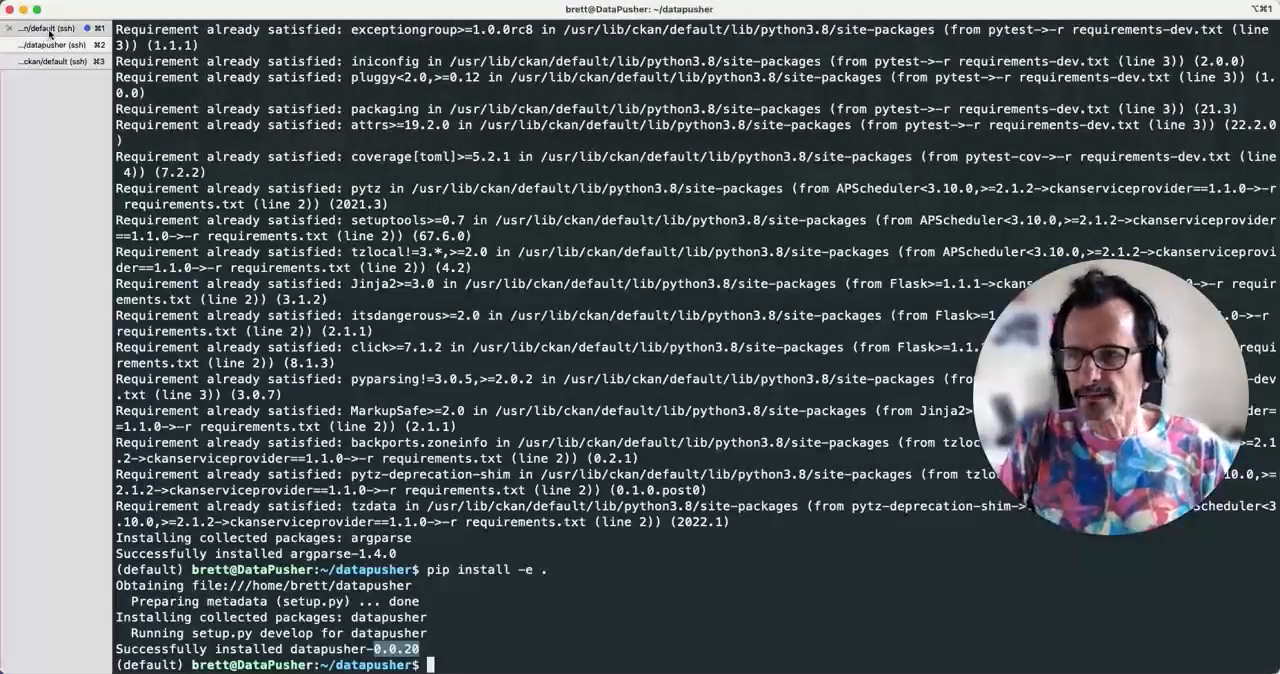
{"action": "left_click", "coordinate": [567, 627]}
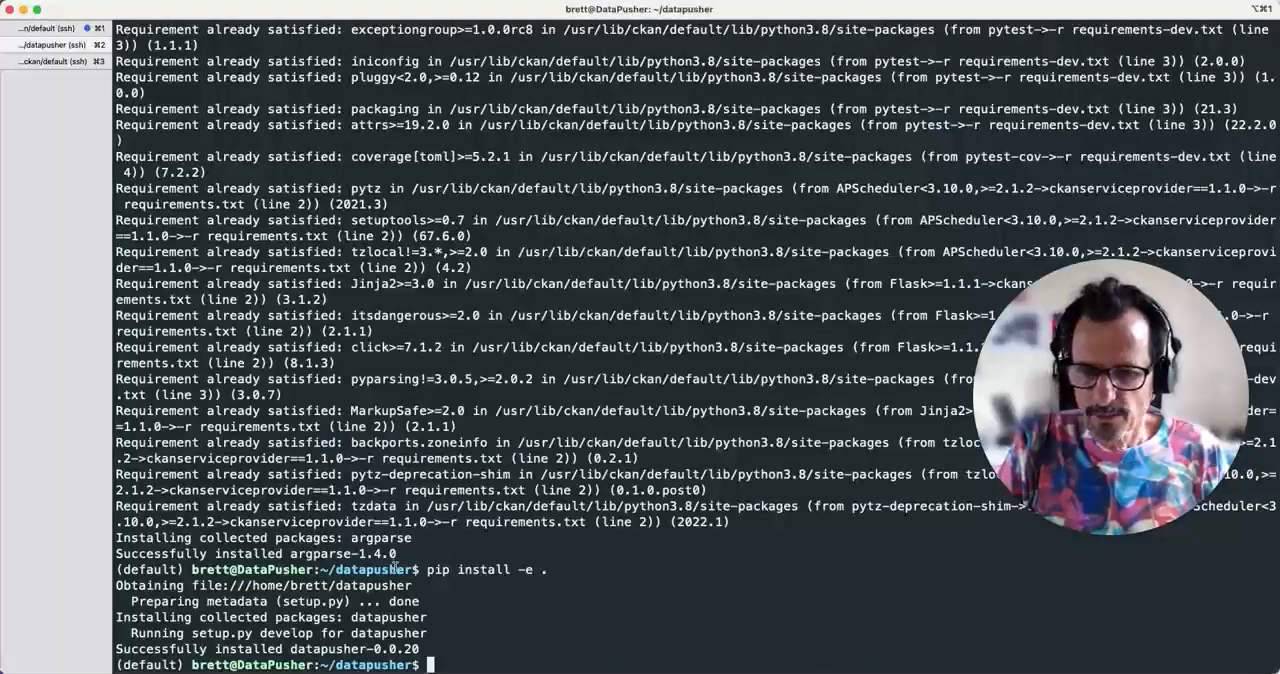
In the notes, highlight the SQLAlchemy versions 1.3.24 and target 1.4.0.
{"action": "key", "text": "super+Tab"}
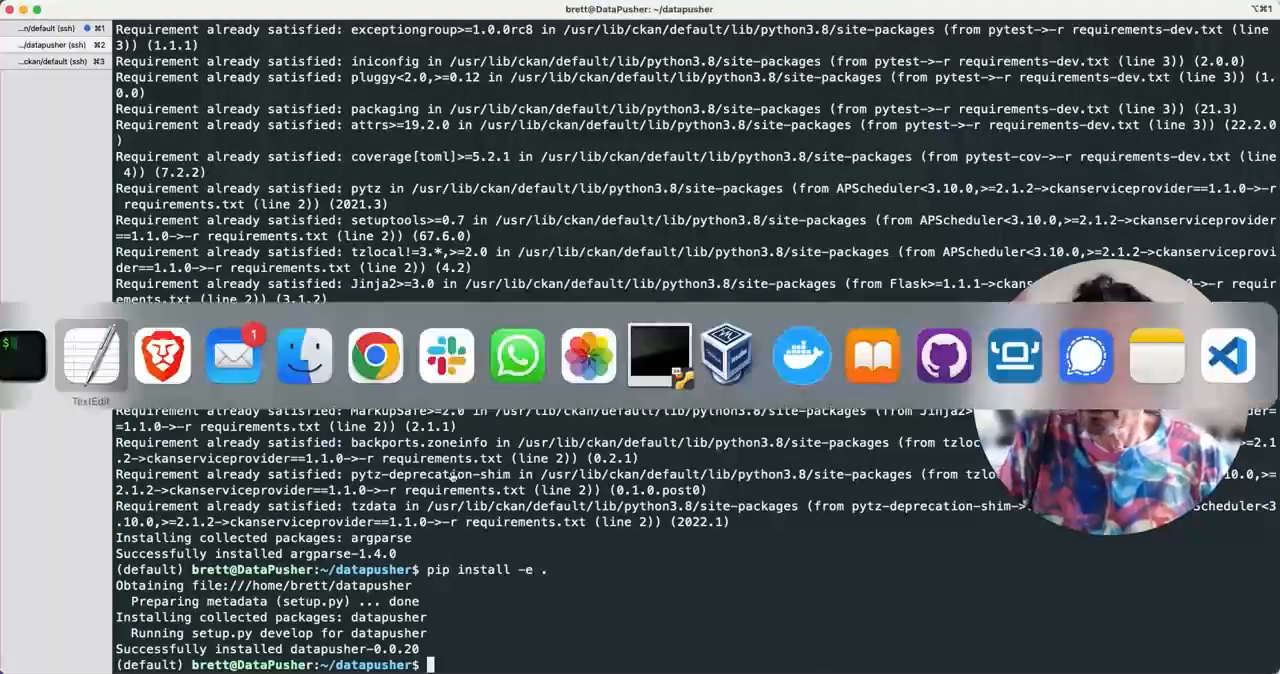
{"action": "key", "text": "super+Tab"}
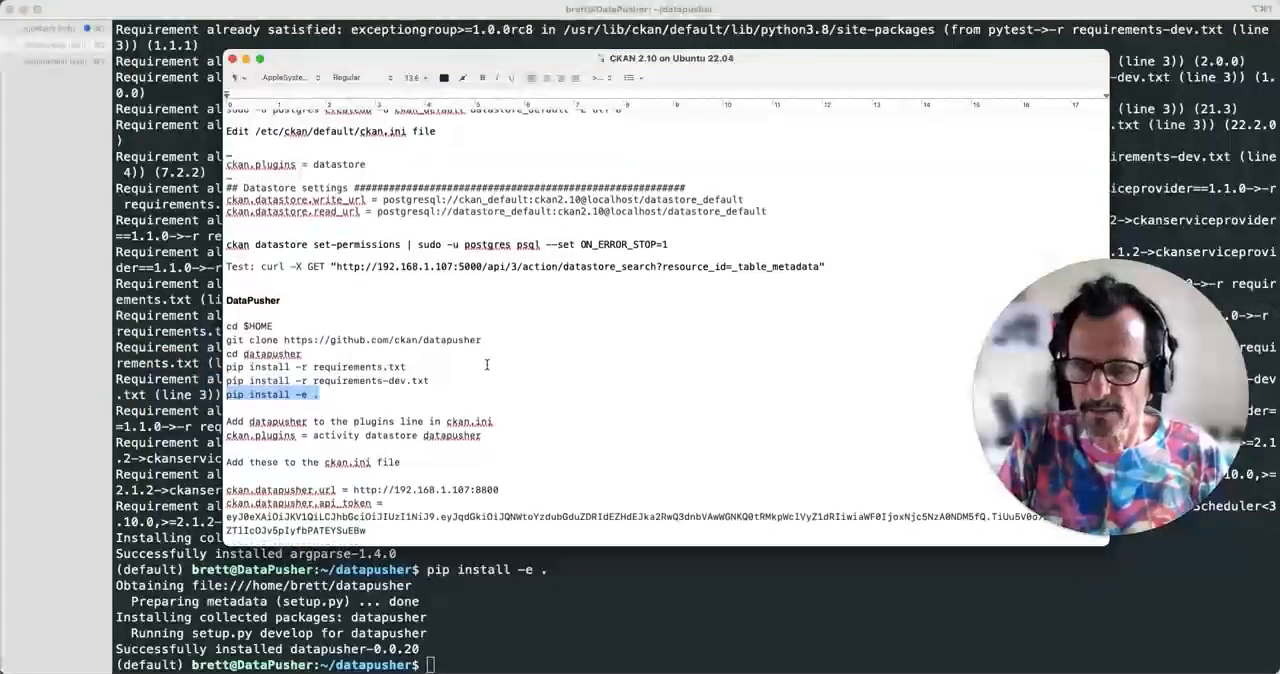
{"action": "scroll", "coordinate": [485, 368], "scroll_direction": "down", "scroll_amount": 3}
{"action": "scroll", "coordinate": [485, 368], "scroll_direction": "down", "scroll_amount": 2}
{"action": "scroll", "coordinate": [485, 368], "scroll_direction": "down", "scroll_amount": 3}
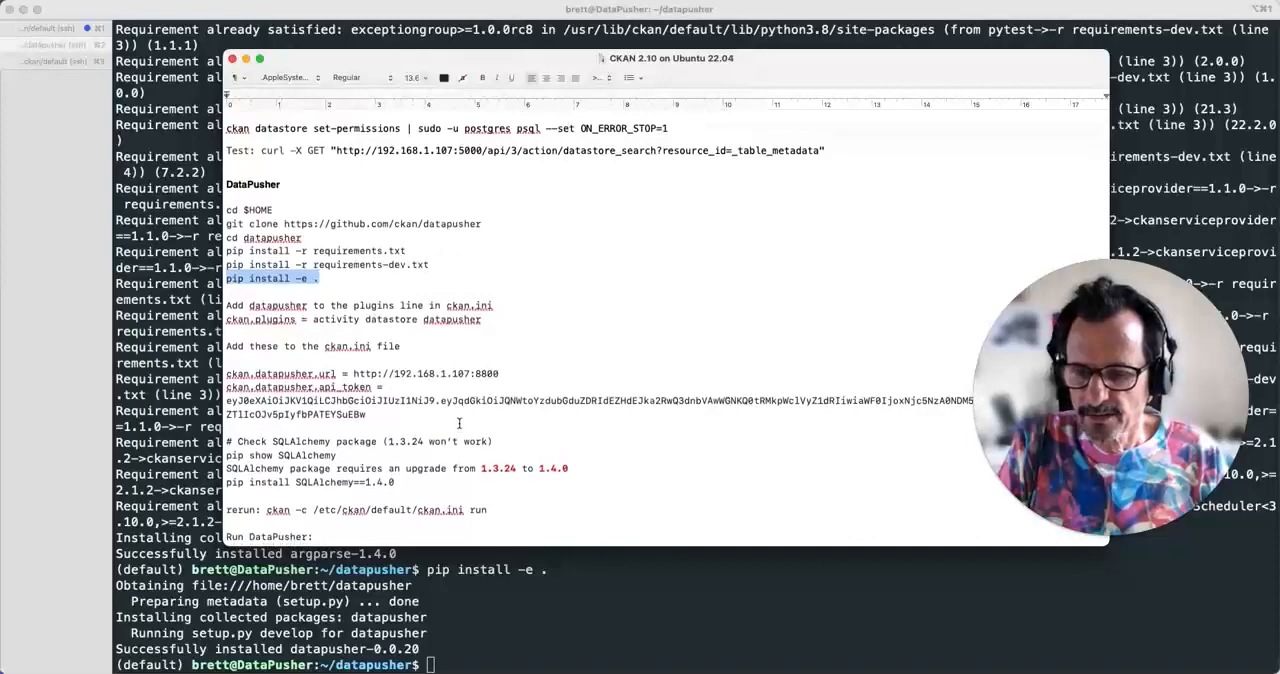
{"action": "scroll", "coordinate": [470, 400], "scroll_direction": "up", "scroll_amount": 2}
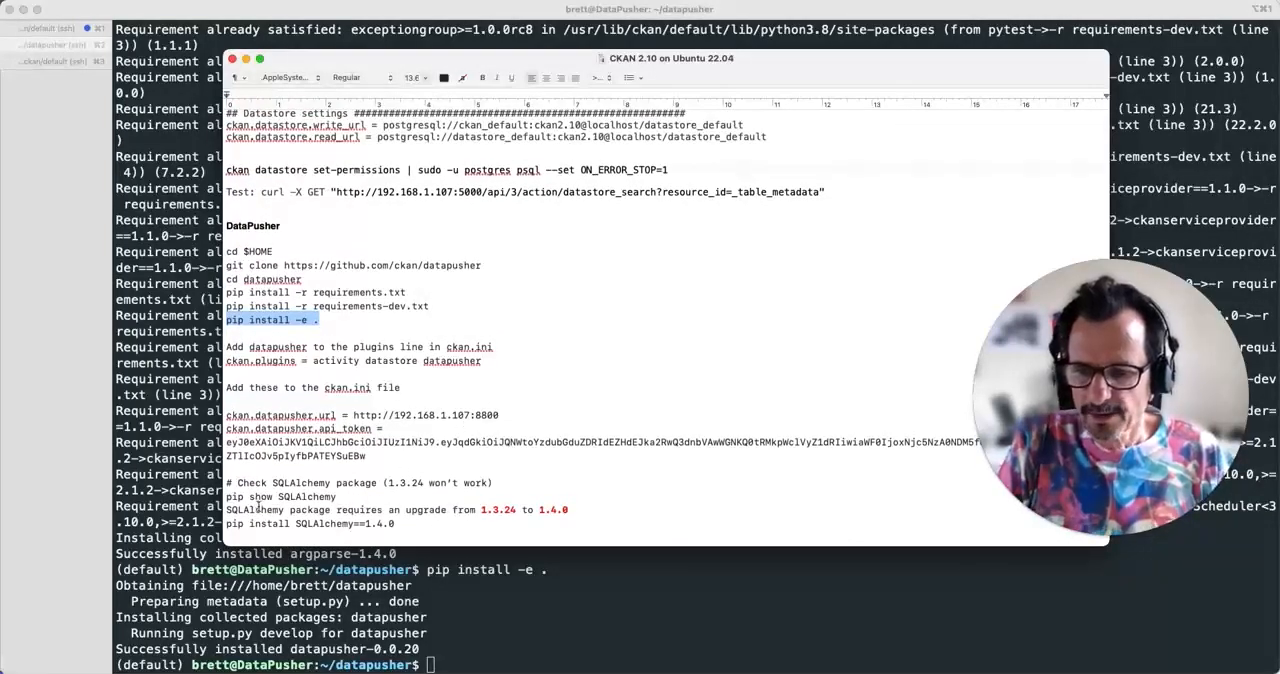
{"action": "left_click", "coordinate": [482, 510]}
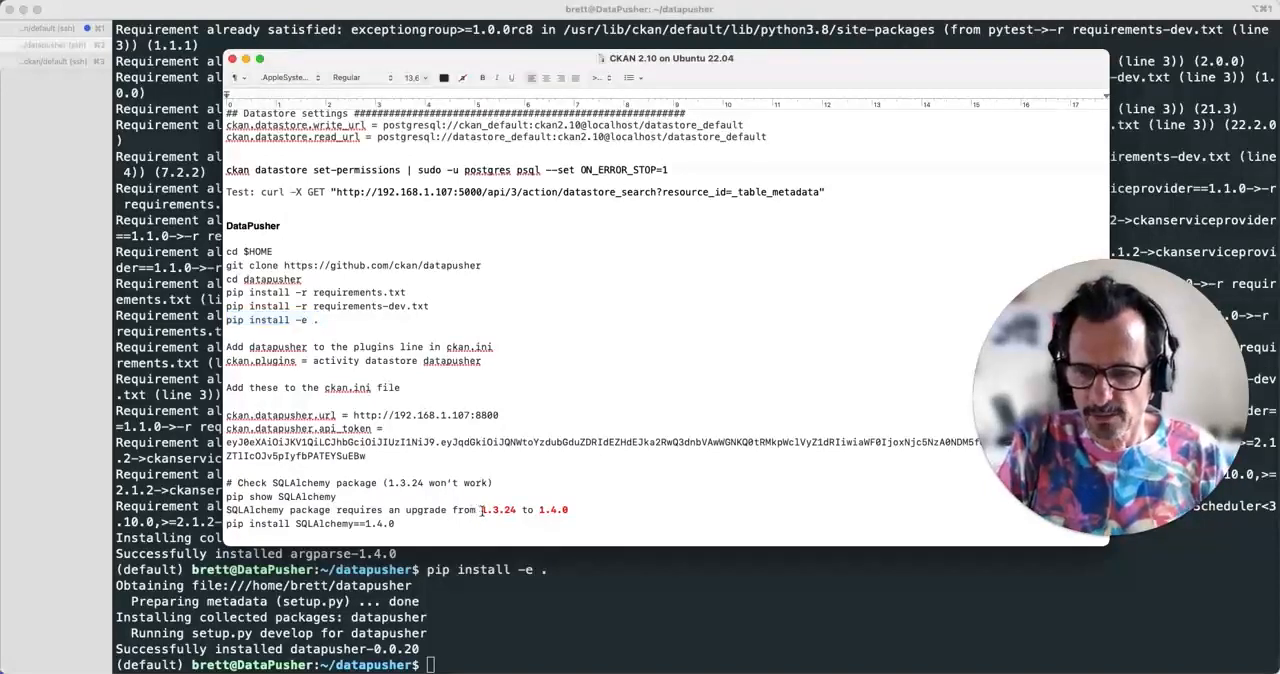
{"action": "key", "text": "super+b"}
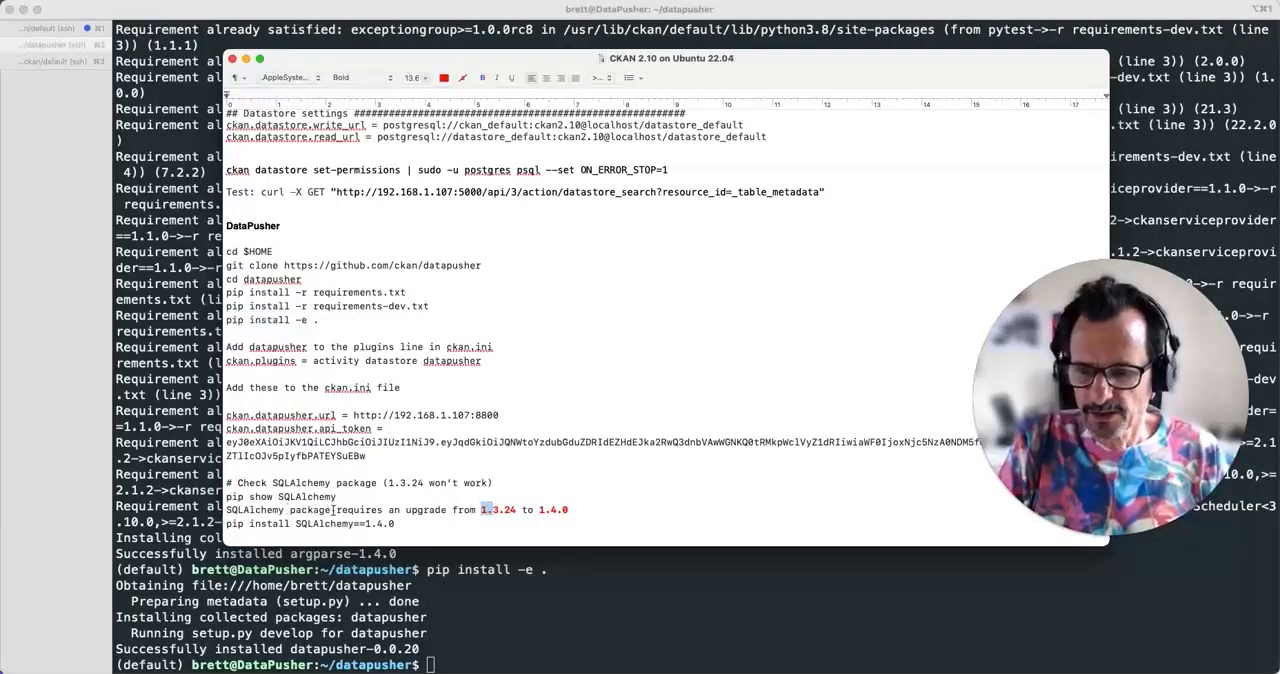
{"action": "left_click", "coordinate": [482, 510]}
{"action": "left_click_drag", "start_coordinate": [482, 510], "coordinate": [510, 509]}
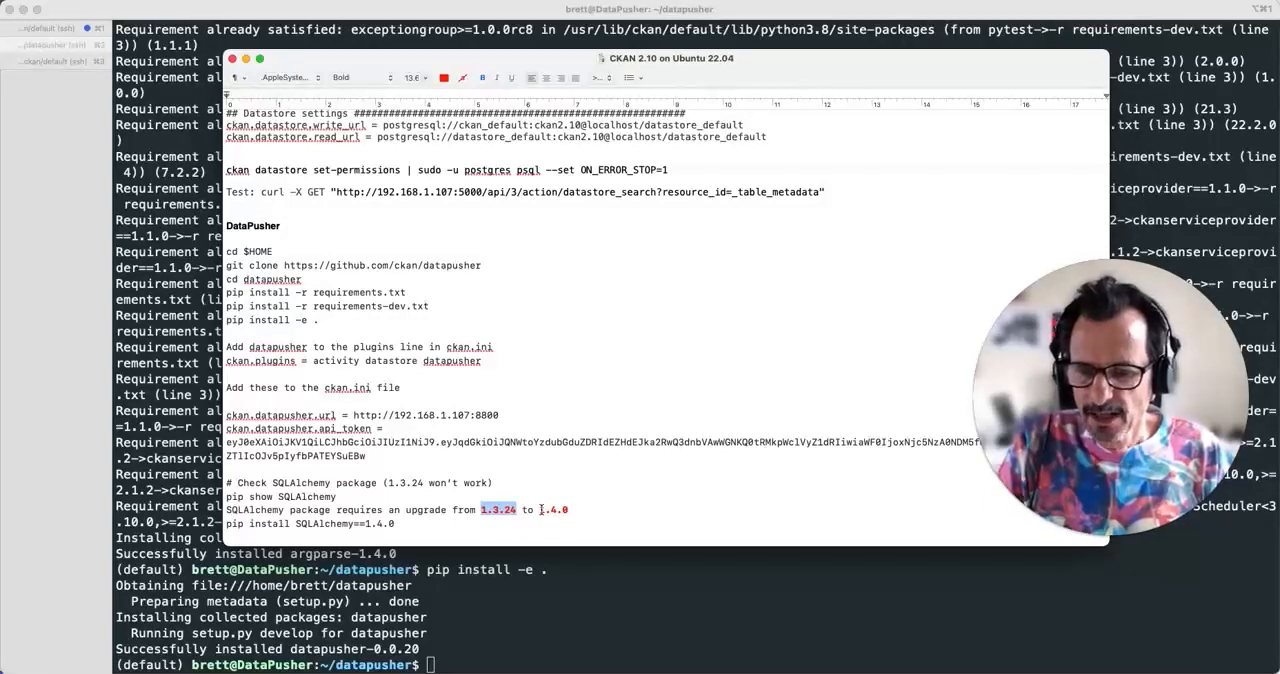
{"action": "left_click_drag", "start_coordinate": [539, 509], "coordinate": [570, 509]}
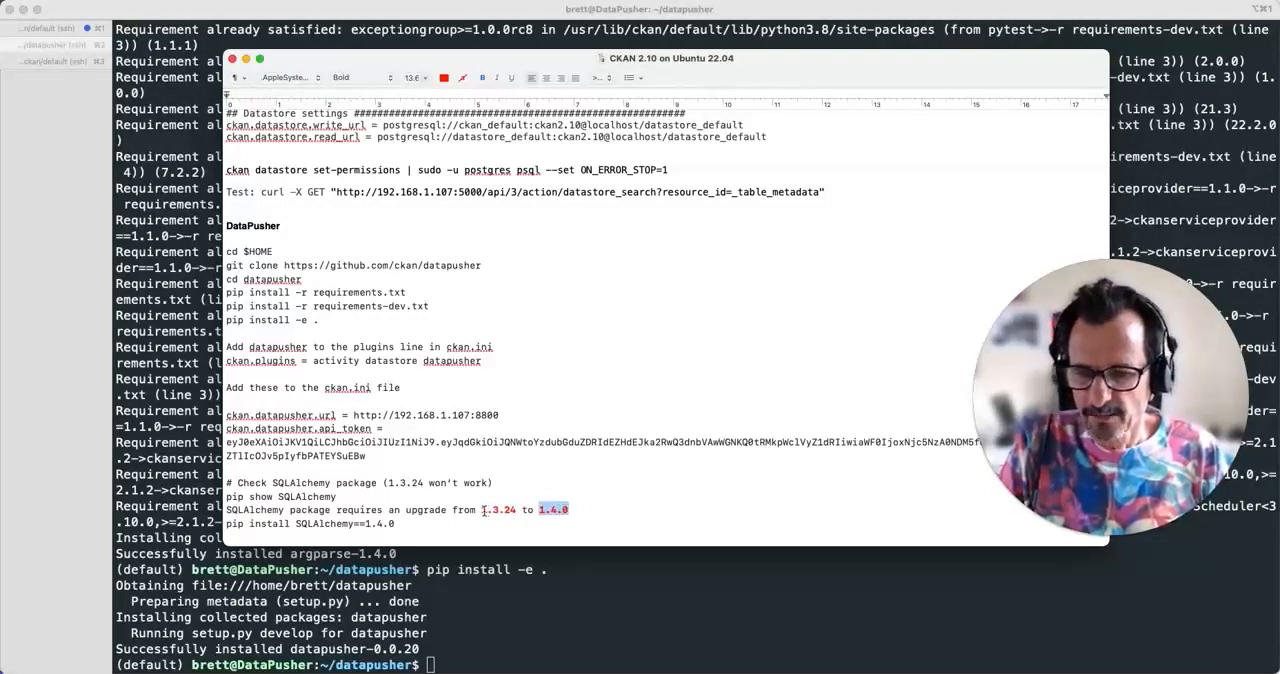
{"action": "scroll", "coordinate": [484, 508], "scroll_direction": "down", "scroll_amount": 2}
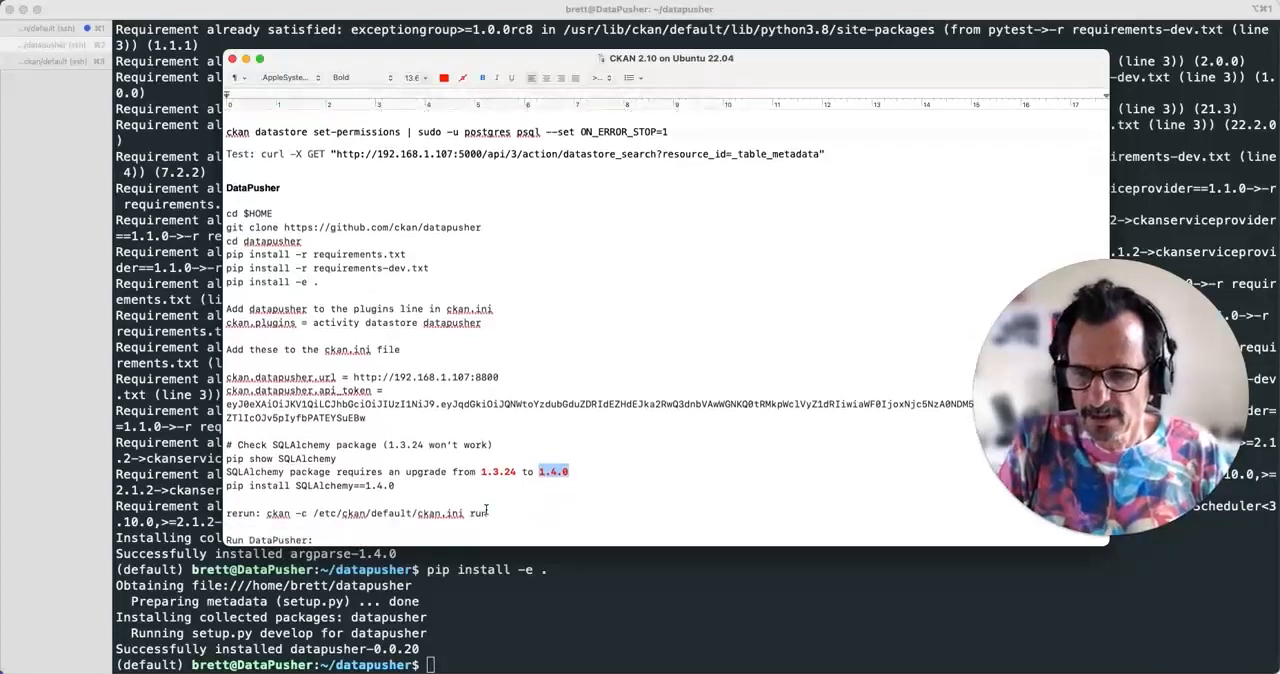
{"action": "scroll", "coordinate": [484, 508], "scroll_direction": "up", "scroll_amount": 1}
{"action": "scroll", "coordinate": [484, 508], "scroll_direction": "down", "scroll_amount": 1}
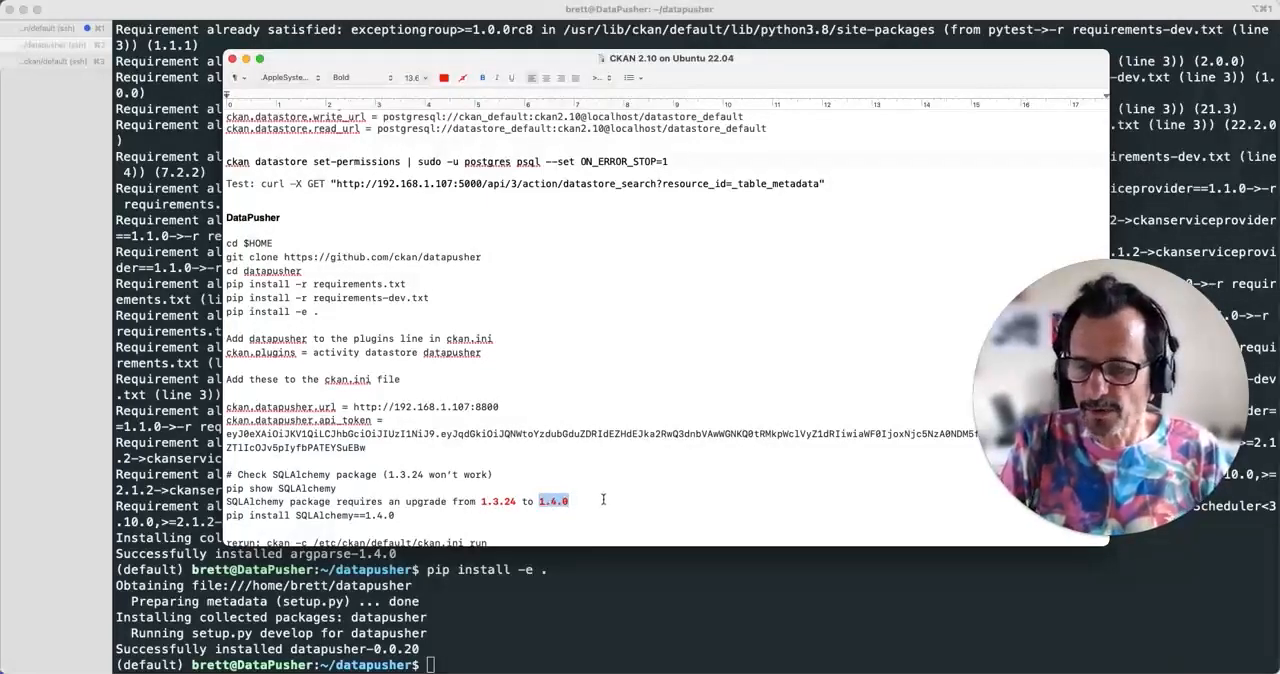
Run pip install SQLAlchemy==1.4.0 to replace 1.3.24.
{"action": "left_click", "coordinate": [484, 612]}
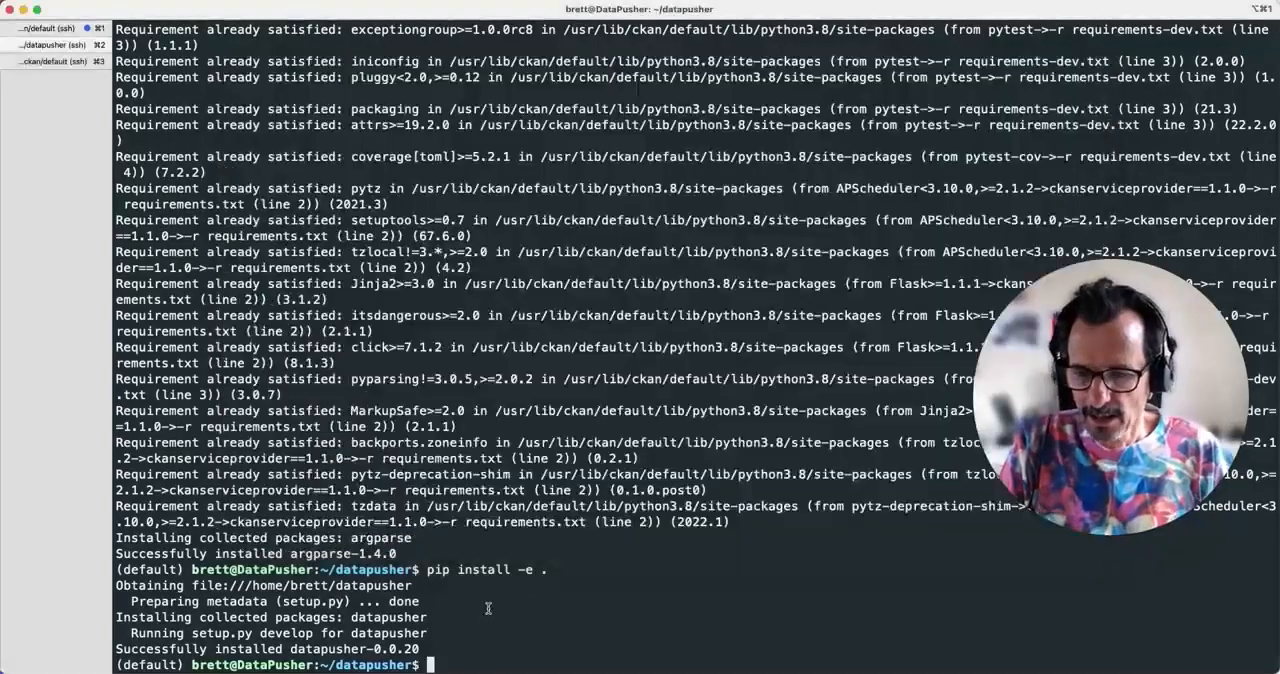
{"action": "type", "text": "pip "}
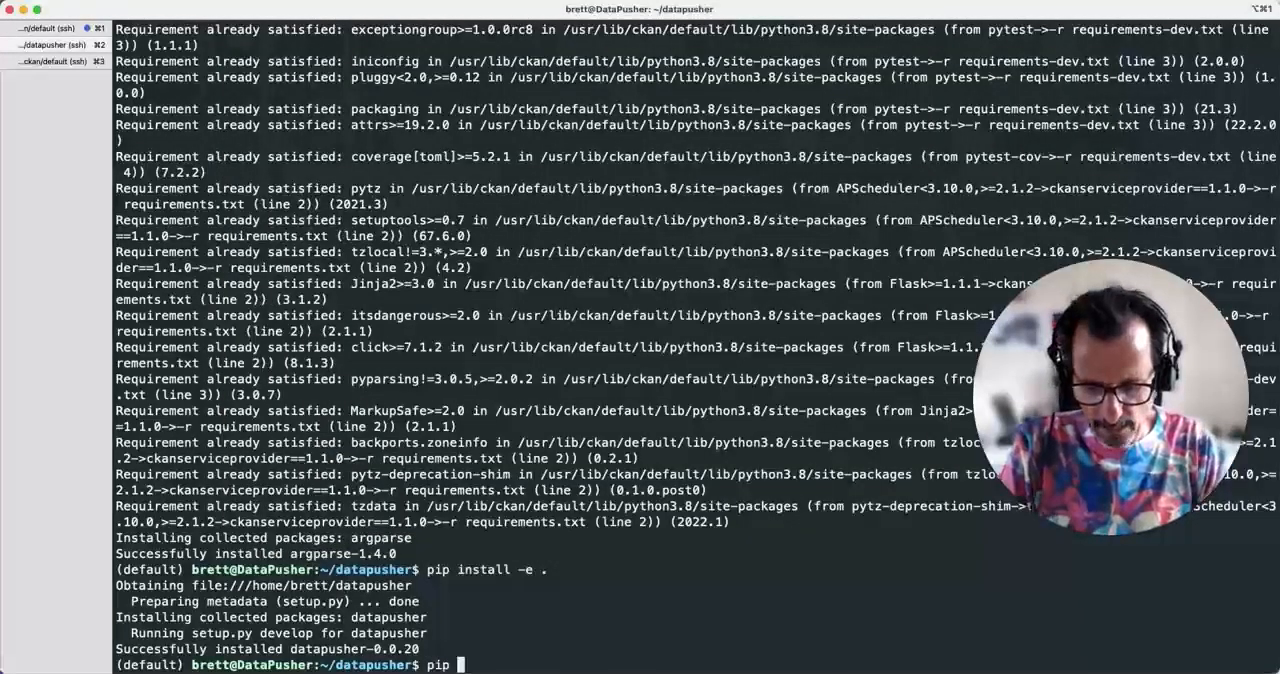
{"action": "type", "text": "install"}
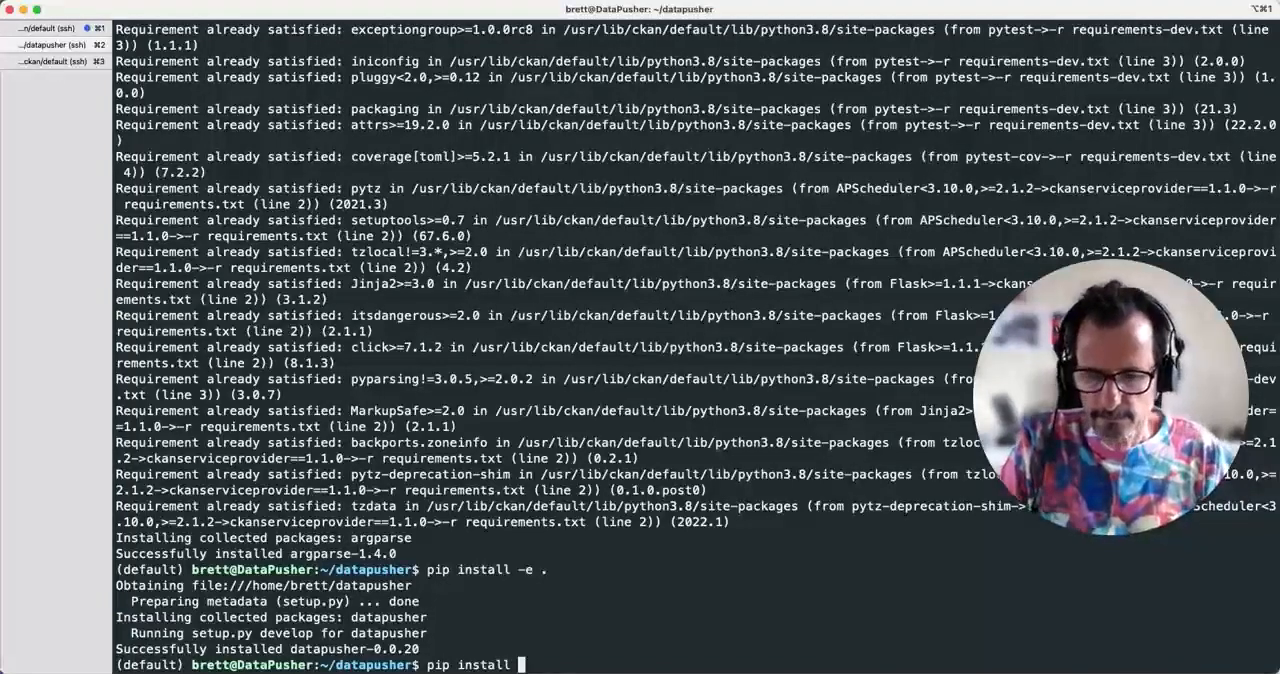
{"action": "key", "text": "super+Tab"}
{"action": "scroll", "coordinate": [518, 499], "scroll_direction": "down", "scroll_amount": 2}
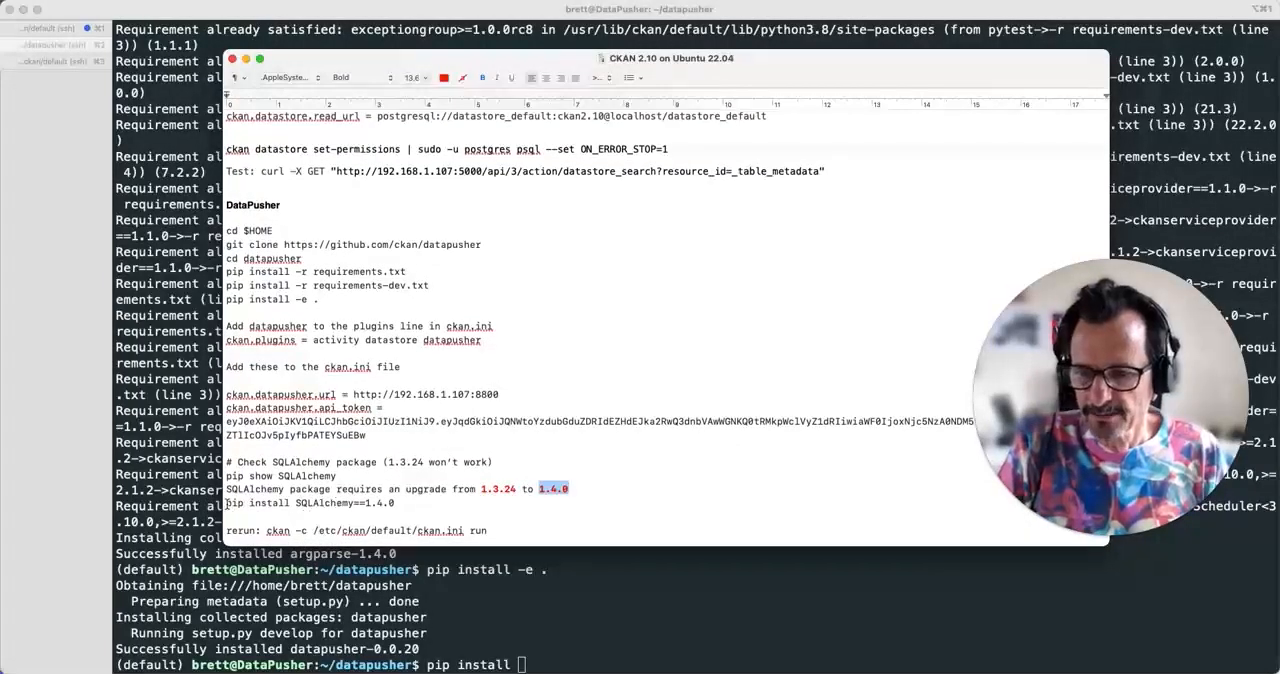
{"action": "left_click_drag", "start_coordinate": [227, 502], "coordinate": [395, 502]}
{"action": "key", "text": "super+c"}
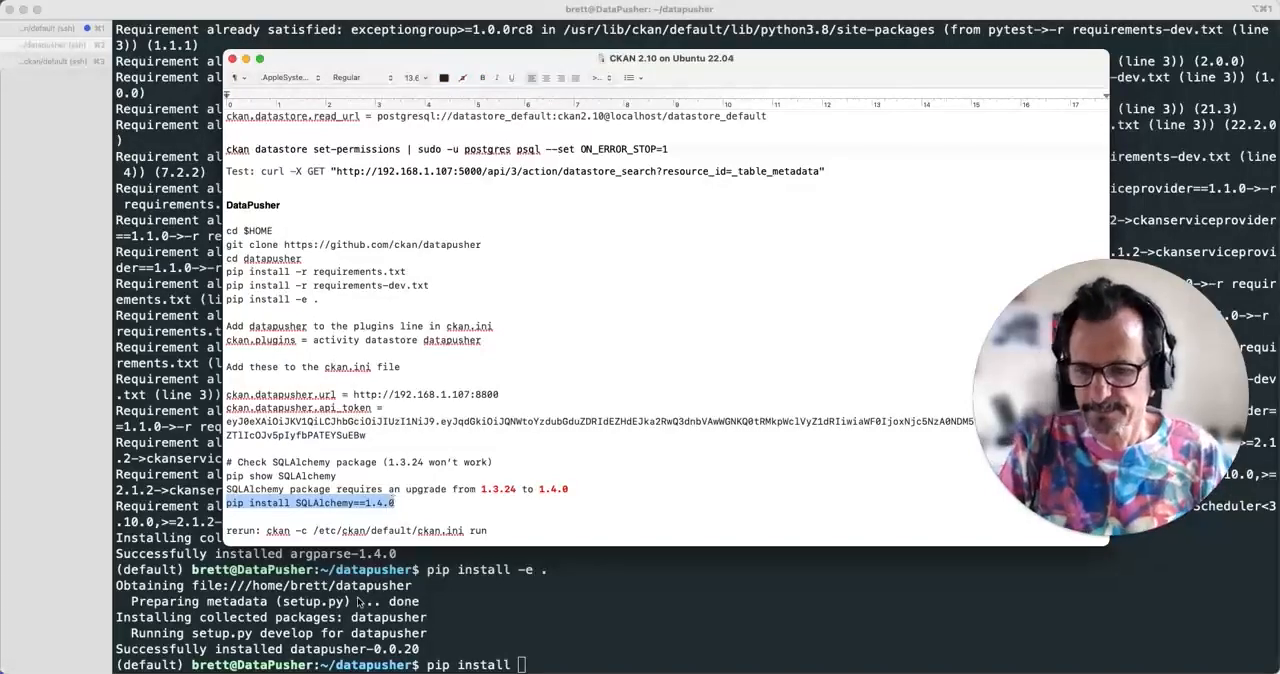
{"action": "left_click", "coordinate": [524, 628]}
{"action": "key", "text": "BackSpace"}
{"action": "key", "text": "BackSpace"}
{"action": "key", "text": "BackSpace"}
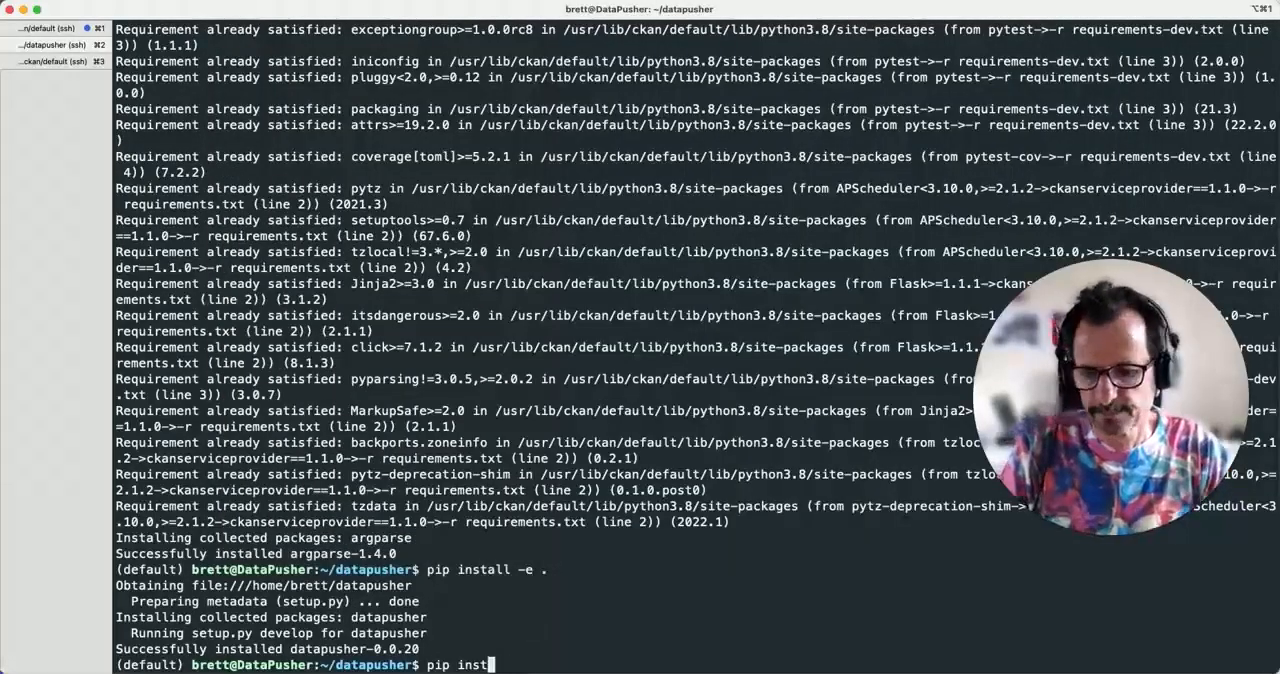
{"action": "key", "text": "super+v"}
{"action": "key", "text": "Return"}
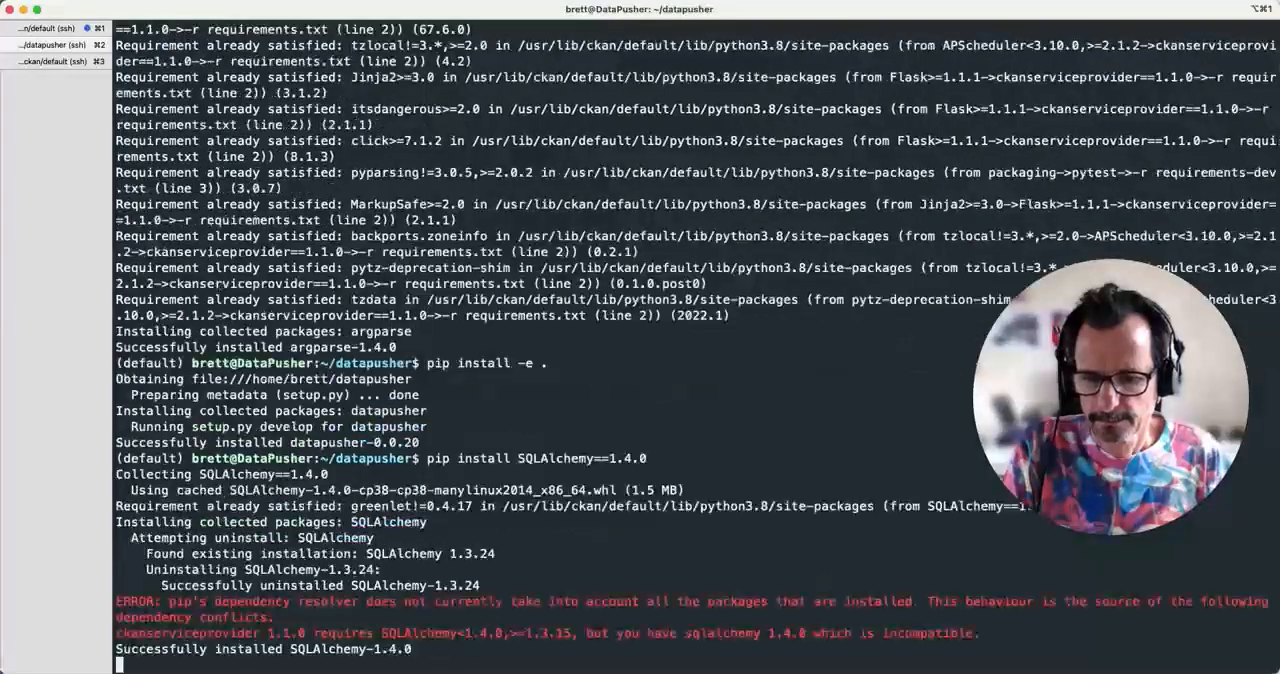
Check the notes, return to the terminal and clear the partly typed command.
{"action": "key", "text": "super+Tab"}
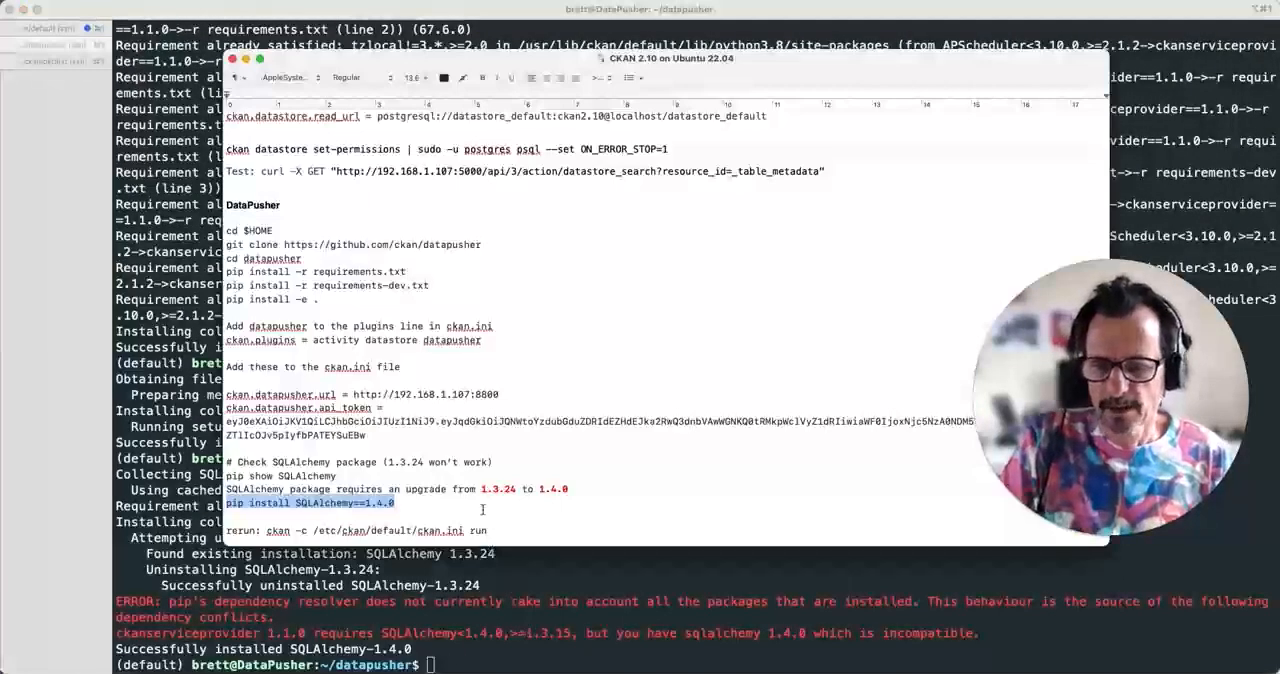
{"action": "scroll", "coordinate": [397, 483], "scroll_direction": "down", "scroll_amount": 3}
{"action": "scroll", "coordinate": [397, 483], "scroll_direction": "down", "scroll_amount": 2}
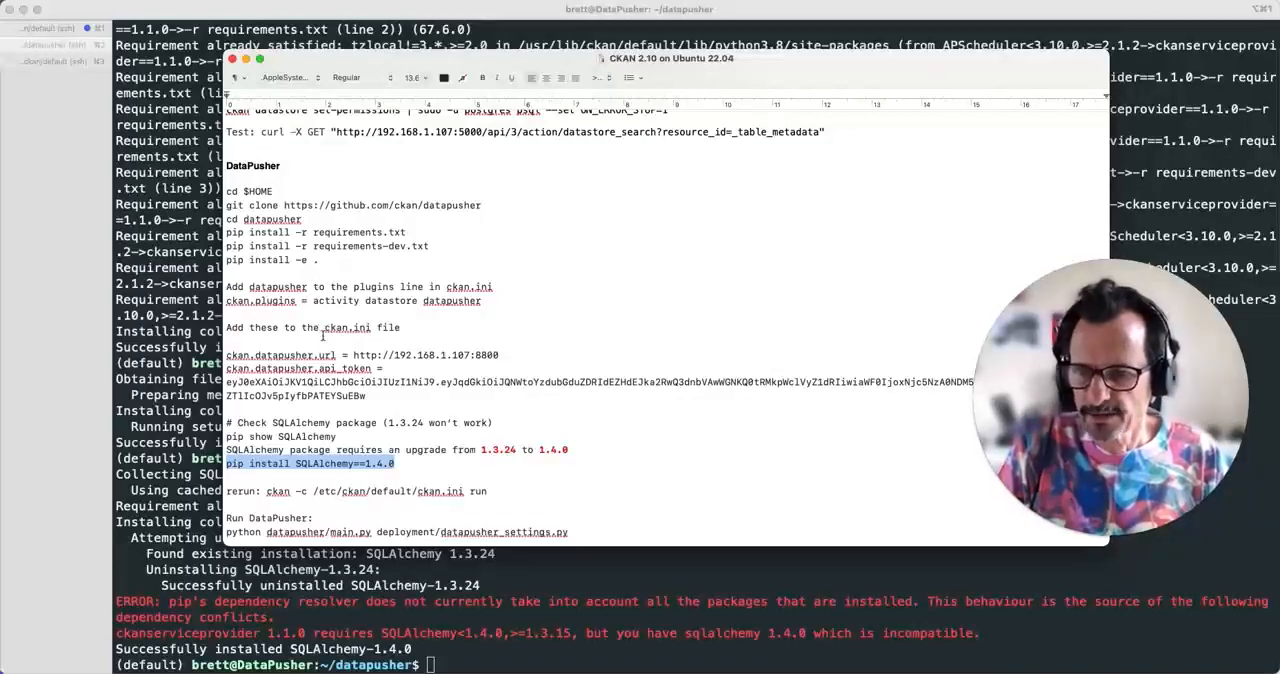
{"action": "left_click", "coordinate": [82, 191]}
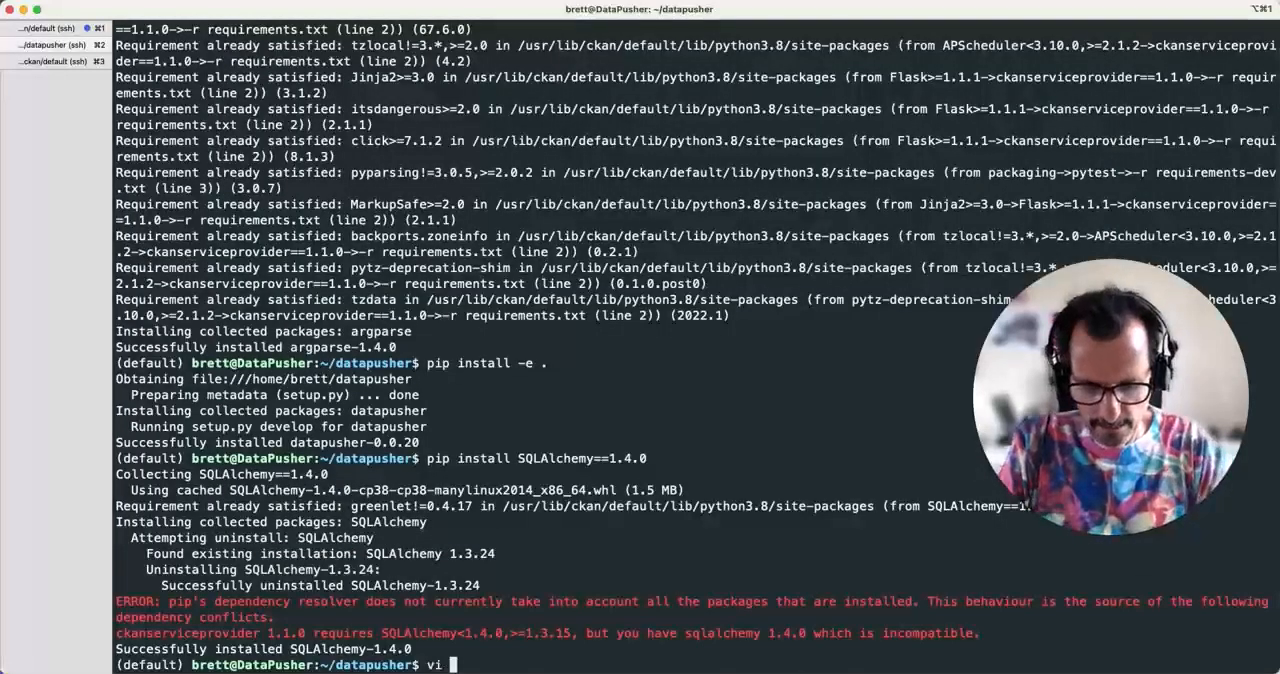
{"action": "type", "text": "cka"}
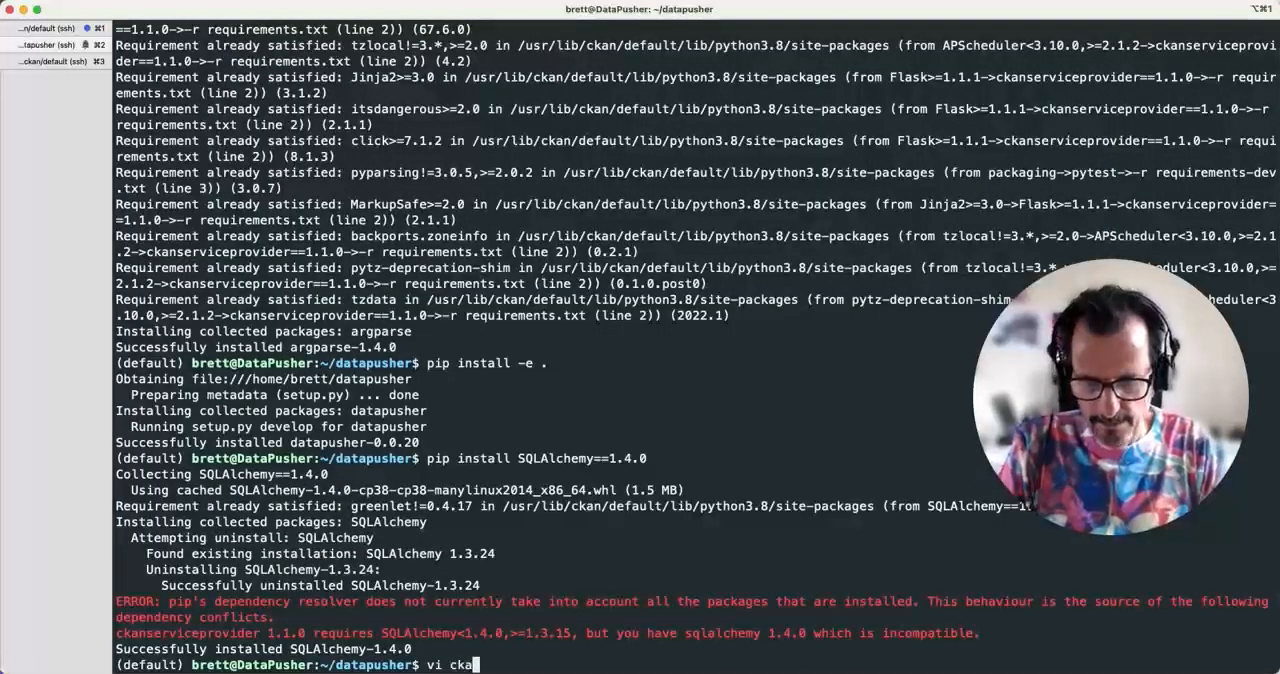
{"action": "key", "text": "BackSpace"}
{"action": "key", "text": "BackSpace"}
{"action": "key", "text": "BackSpace"}
{"action": "key", "text": "BackSpace"}
{"action": "key", "text": "BackSpace"}
{"action": "key", "text": "BackSpace"}
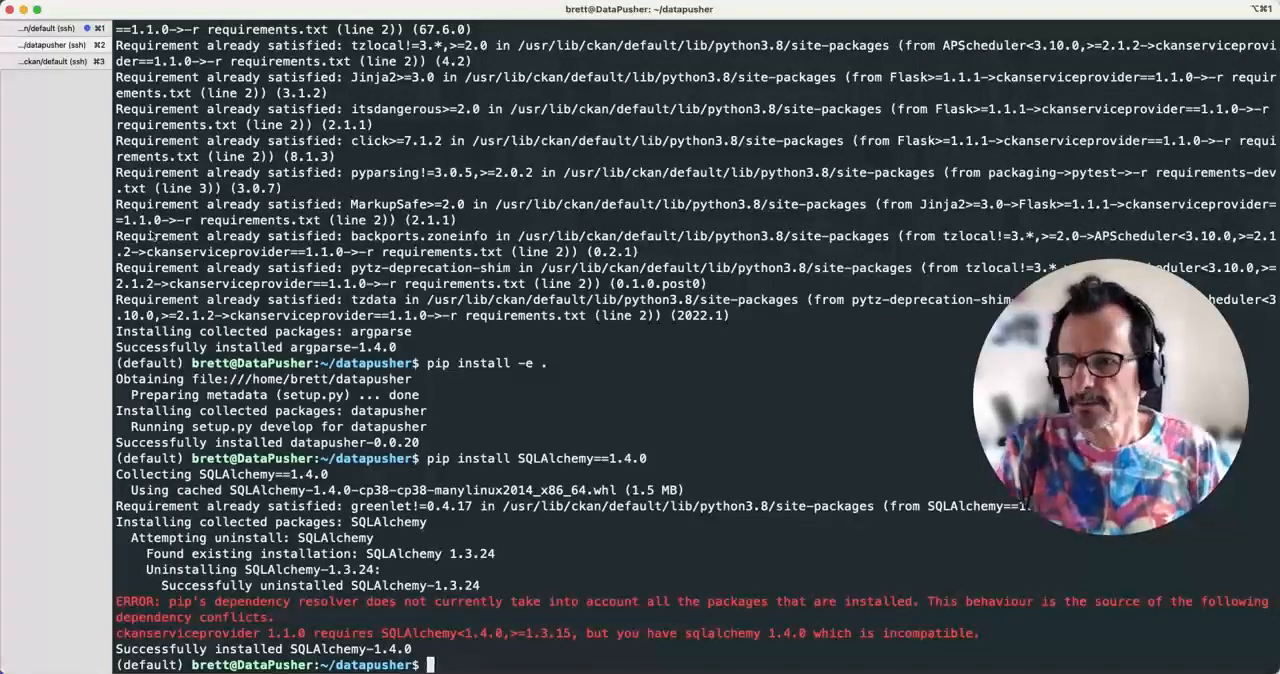
In the /etc/ckan/default session, move to the ckan.datastore.read_url line of ckan.ini and start a new line below it.
{"action": "left_click", "coordinate": [60, 61]}
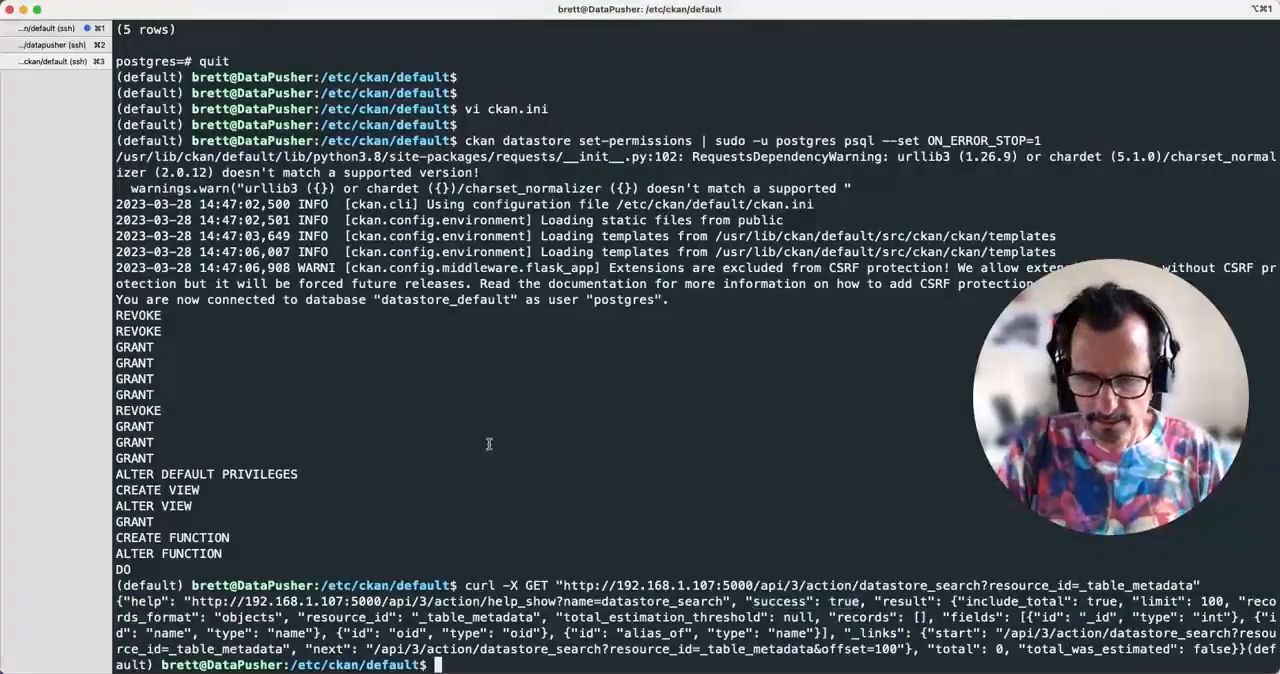
{"action": "key", "text": "Return"}
{"action": "key", "text": "Return"}
{"action": "key", "text": "Return"}
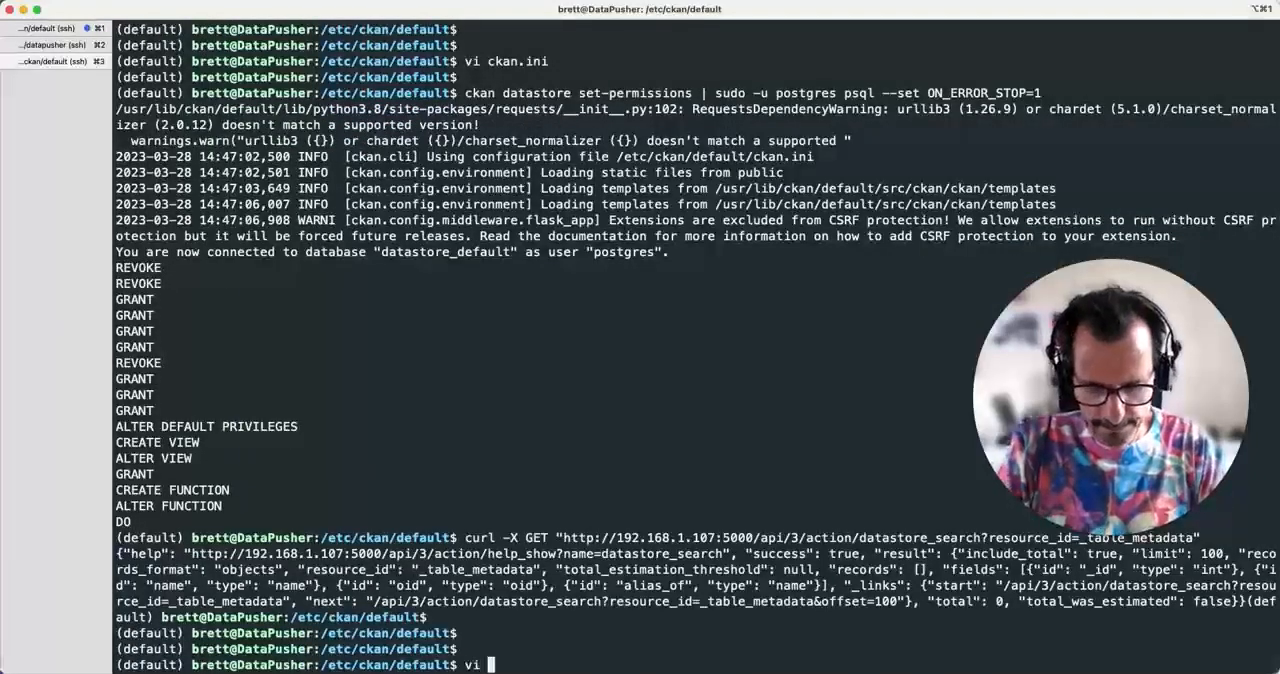
{"action": "type", "text": "vi ckan.ini"}
{"action": "key", "text": "Return"}
{"action": "key", "text": "Down"}
{"action": "key", "text": "Down"}
{"action": "key", "text": "Down"}
{"action": "key", "text": "Down"}
{"action": "key", "text": "Down"}
{"action": "key", "text": "Down"}
{"action": "key", "text": "Down"}
{"action": "key", "text": "Down"}
{"action": "key", "text": "Down"}
{"action": "key", "text": "Down"}
{"action": "key", "text": "Down"}
{"action": "key", "text": "Down"}
{"action": "key", "text": "Down"}
{"action": "key", "text": "Down"}
{"action": "key", "text": "Down"}
{"action": "key", "text": "Down"}
{"action": "key", "text": "Down"}
{"action": "key", "text": "Down"}
{"action": "key", "text": "Down"}
{"action": "key", "text": "Down"}
{"action": "key", "text": "Down"}
{"action": "key", "text": "Down"}
{"action": "key", "text": "Down"}
{"action": "key", "text": "Down"}
{"action": "key", "text": "Down"}
{"action": "key", "text": "Down"}
{"action": "key", "text": "Down"}
{"action": "key", "text": "Down"}
{"action": "key", "text": "Down"}
{"action": "key", "text": "Down"}
{"action": "key", "text": "Down"}
{"action": "key", "text": "Down"}
{"action": "key", "text": "Down"}
{"action": "key", "text": "Down"}
{"action": "key", "text": "Down"}
{"action": "key", "text": "Down"}
{"action": "key", "text": "Down"}
{"action": "key", "text": "Down"}
{"action": "key", "text": "Down"}
{"action": "key", "text": "Down"}
{"action": "key", "text": "Down"}
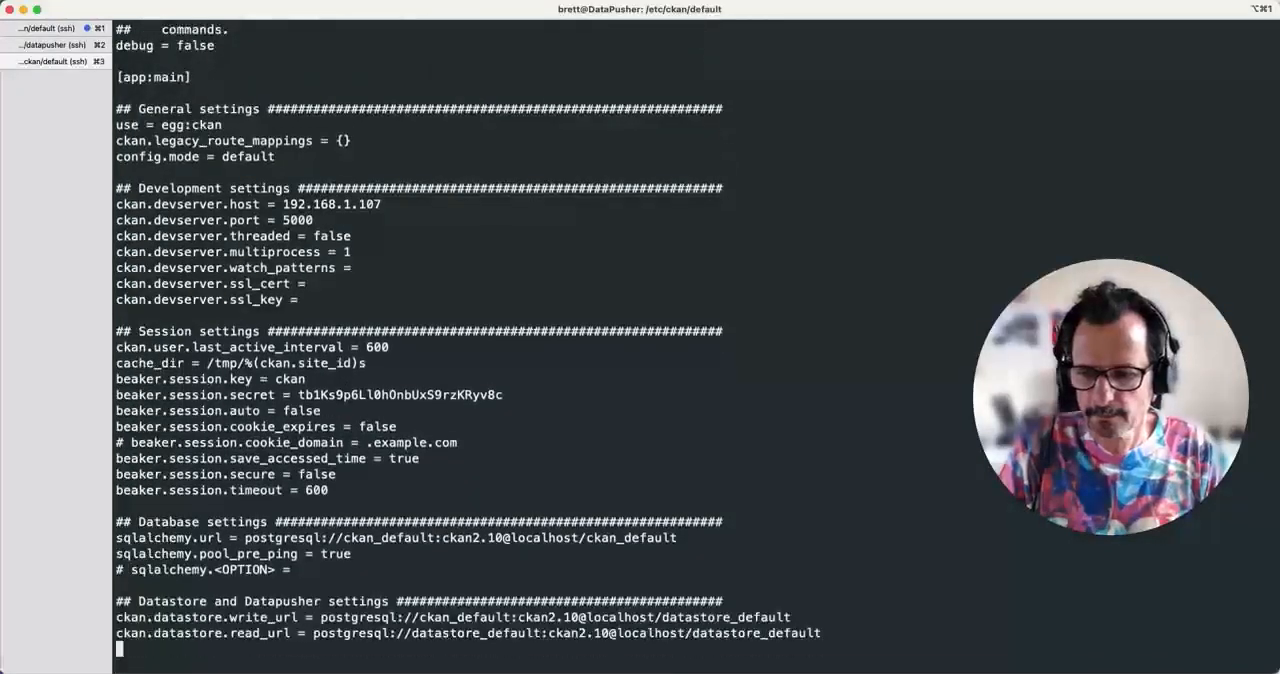
{"action": "key", "text": "Down"}
{"action": "key", "text": "Down"}
{"action": "key", "text": "Down"}
{"action": "key", "text": "Up"}
{"action": "key", "text": "Up"}
{"action": "key", "text": "Up"}
{"action": "key", "text": "Up"}
{"action": "key", "text": "Up"}
{"action": "key", "text": "o"}
{"action": "key", "text": "Return"}
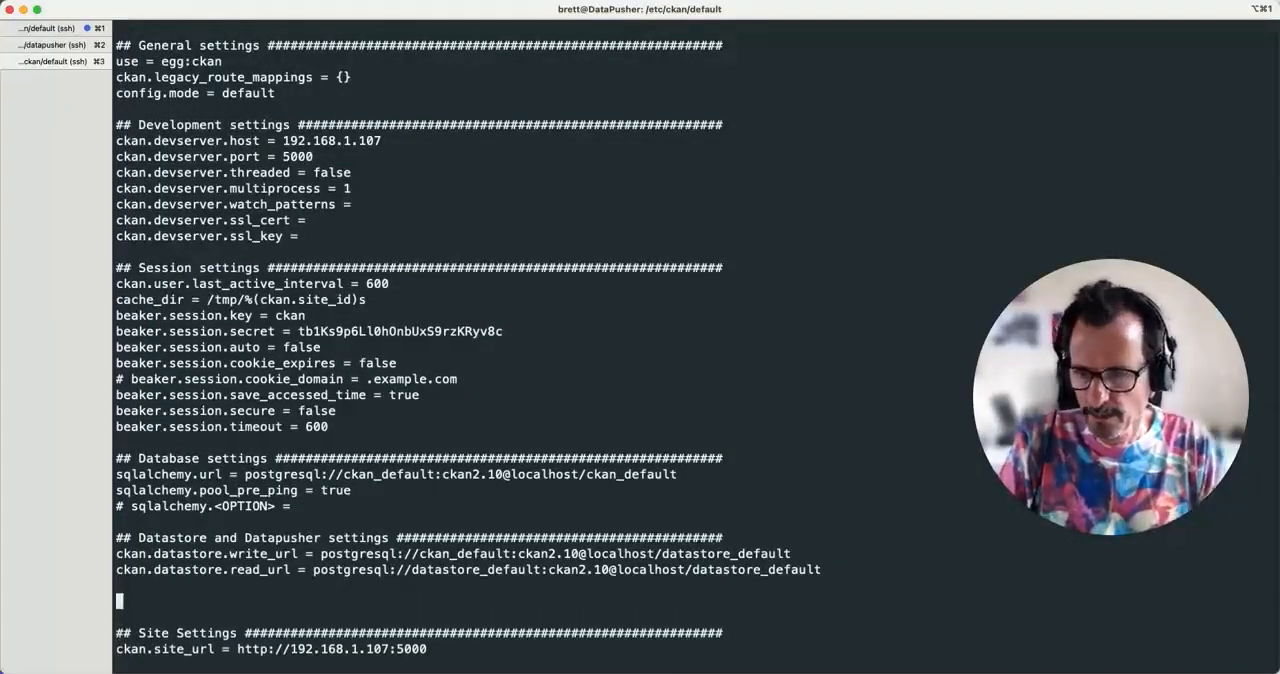
Paste the ckan.datapusher.url and api_token settings from the notes and review the url and port.
{"action": "key", "text": "super+Tab"}
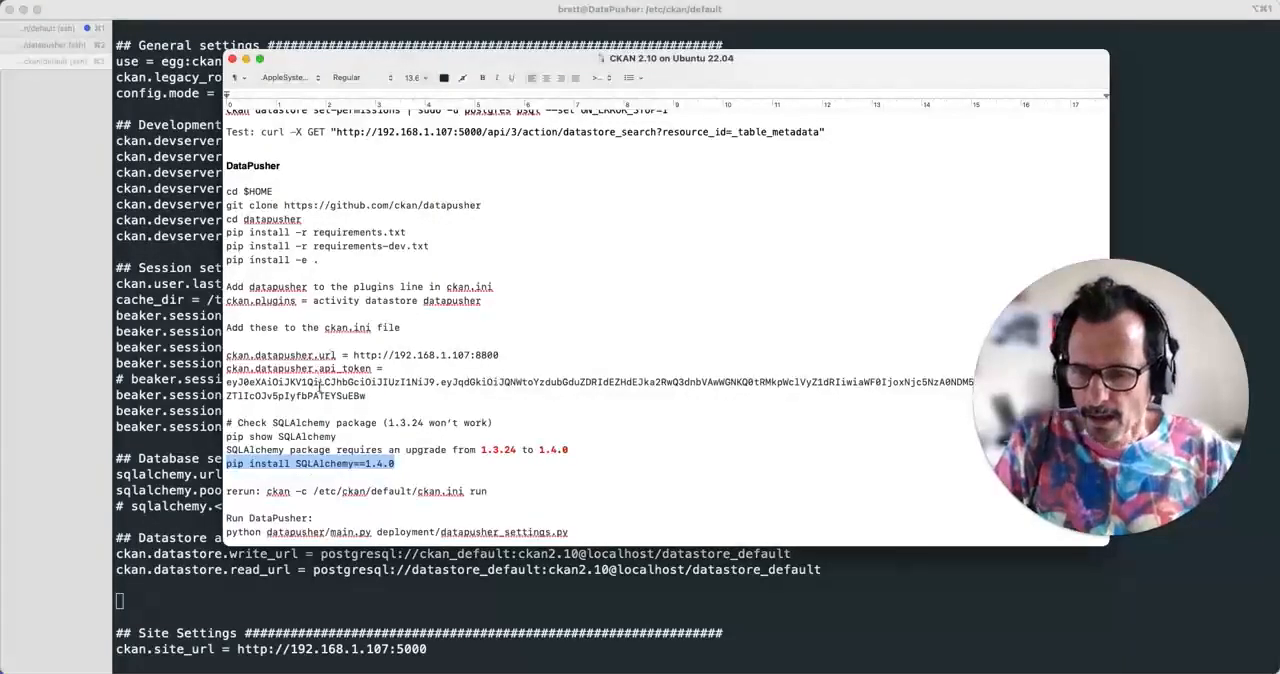
{"action": "left_click_drag", "start_coordinate": [226, 354], "coordinate": [357, 396]}
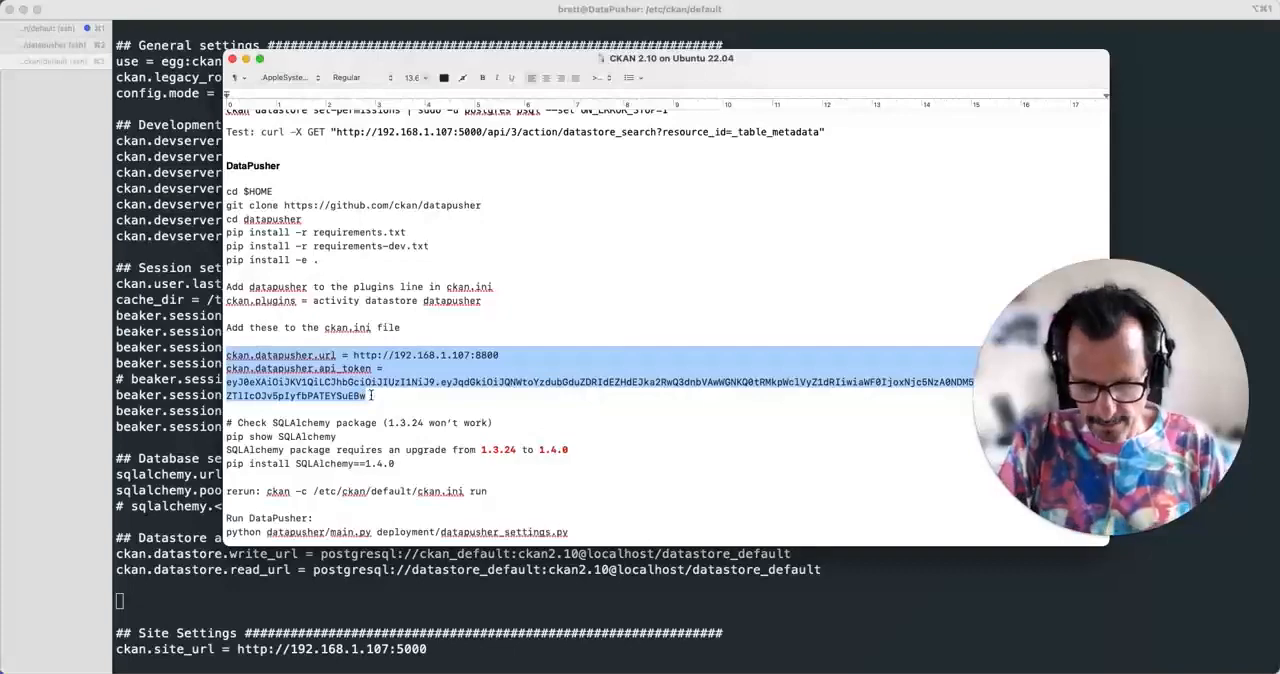
{"action": "left_click", "coordinate": [153, 598]}
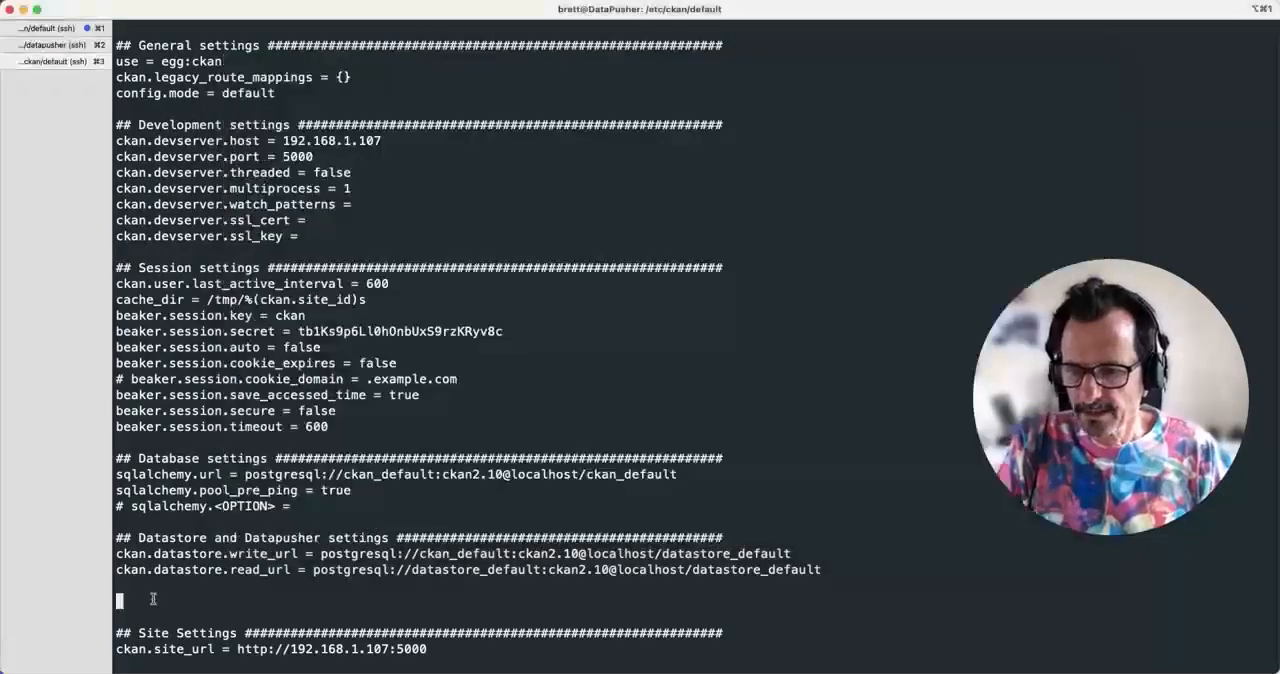
{"action": "key", "text": "super+v"}
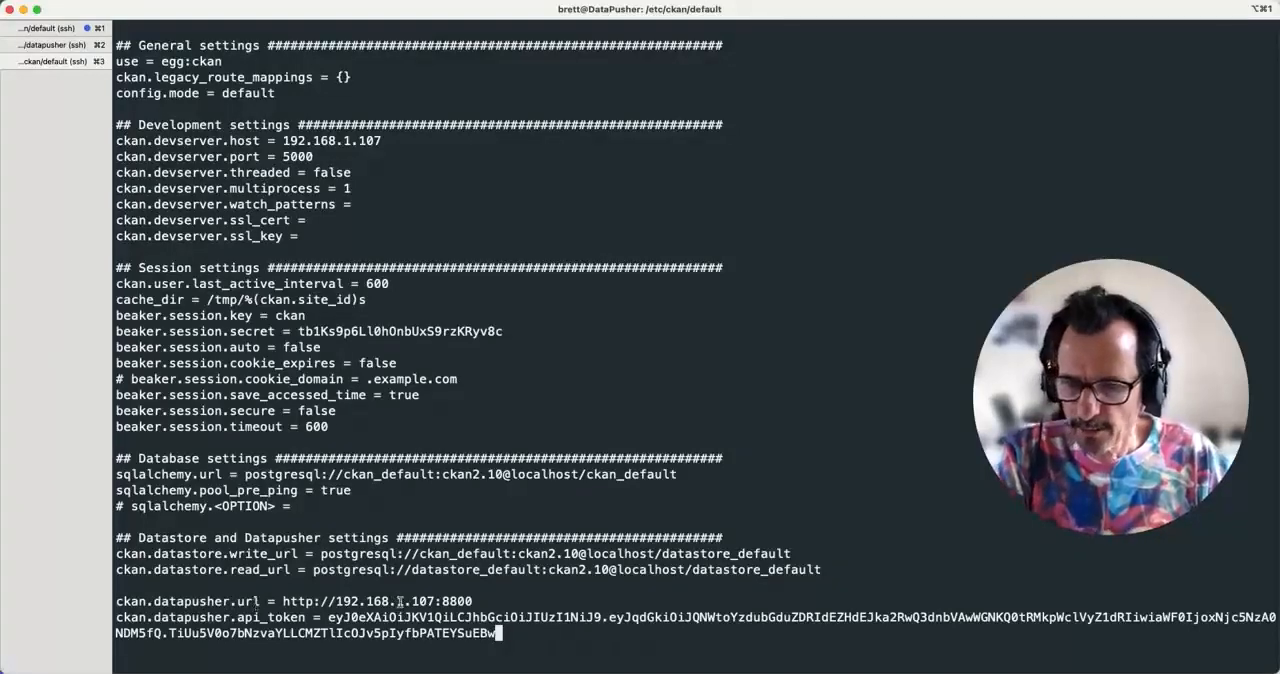
{"action": "left_click_drag", "start_coordinate": [285, 600], "coordinate": [430, 600]}
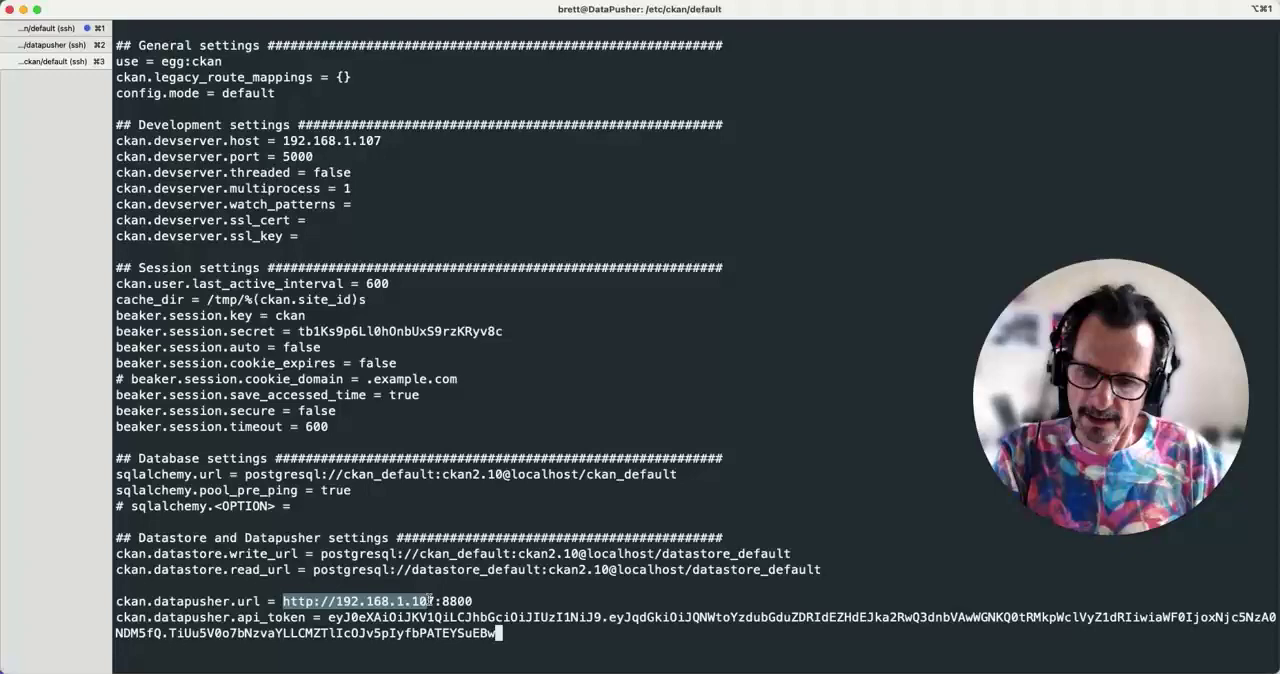
{"action": "left_click", "coordinate": [378, 598]}
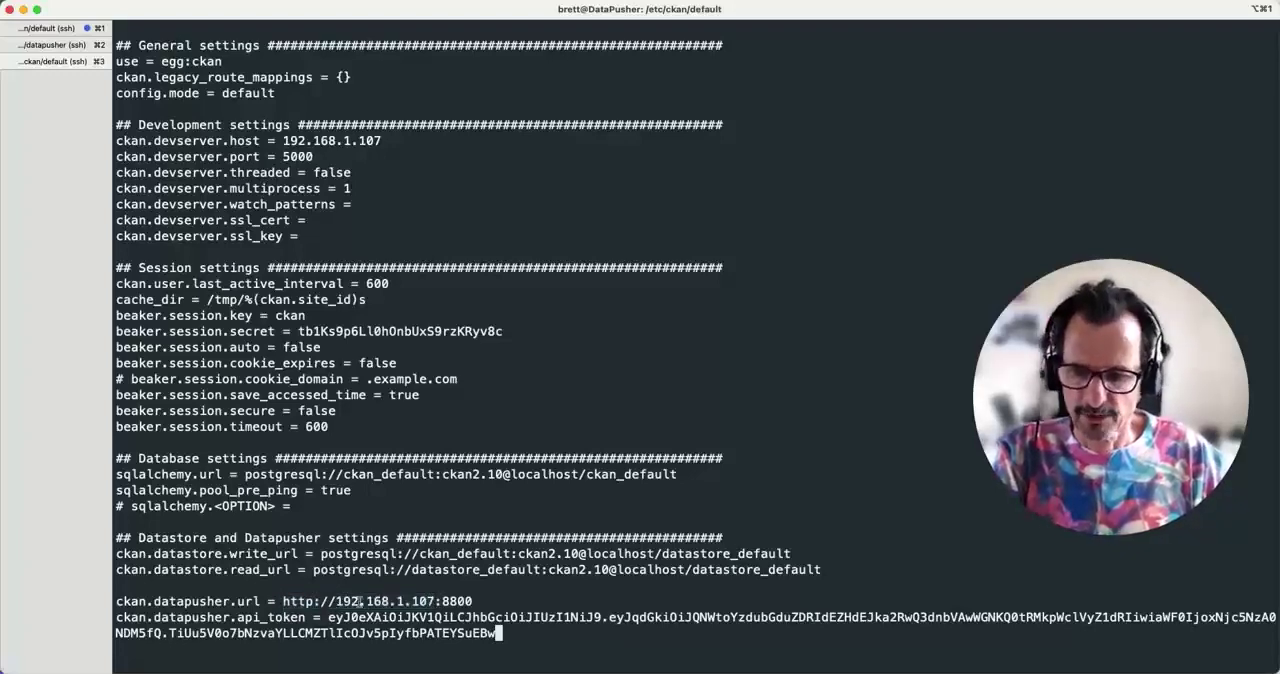
{"action": "left_click_drag", "start_coordinate": [444, 600], "coordinate": [476, 598]}
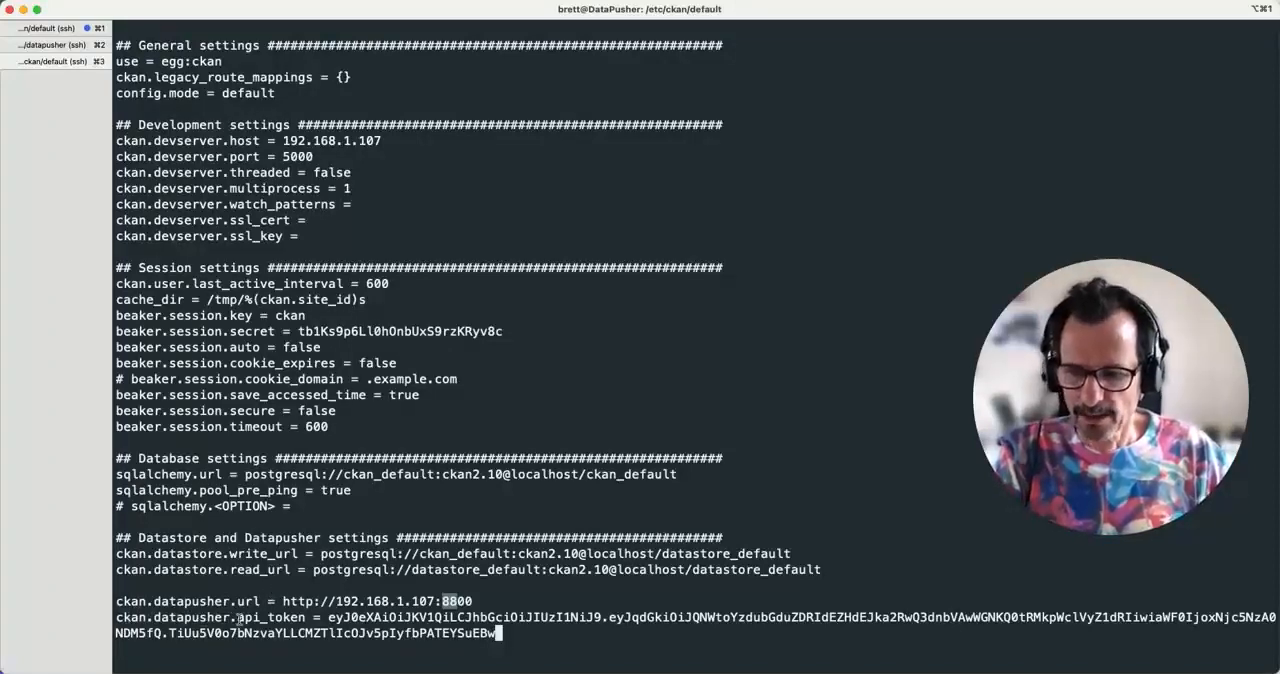
Review the api_token value, leave insert mode and write ckan.ini (318 lines).
{"action": "left_click_drag", "start_coordinate": [238, 617], "coordinate": [305, 617]}
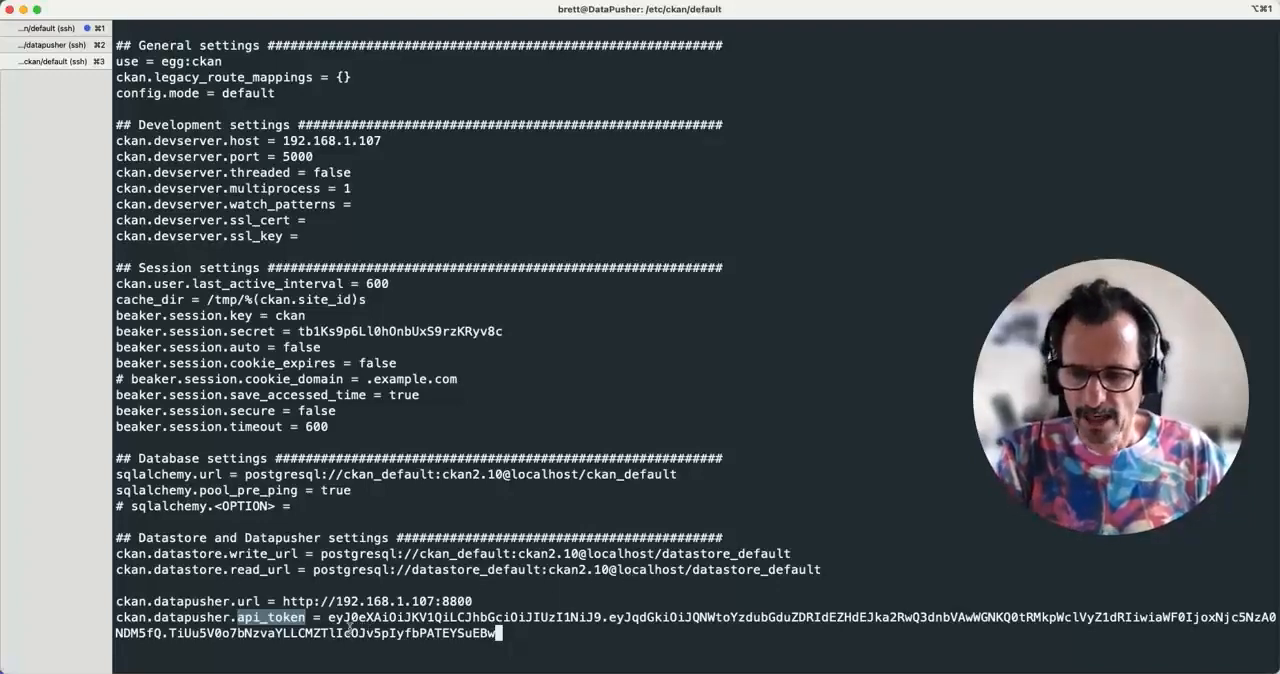
{"action": "left_click_drag", "start_coordinate": [329, 617], "coordinate": [500, 633]}
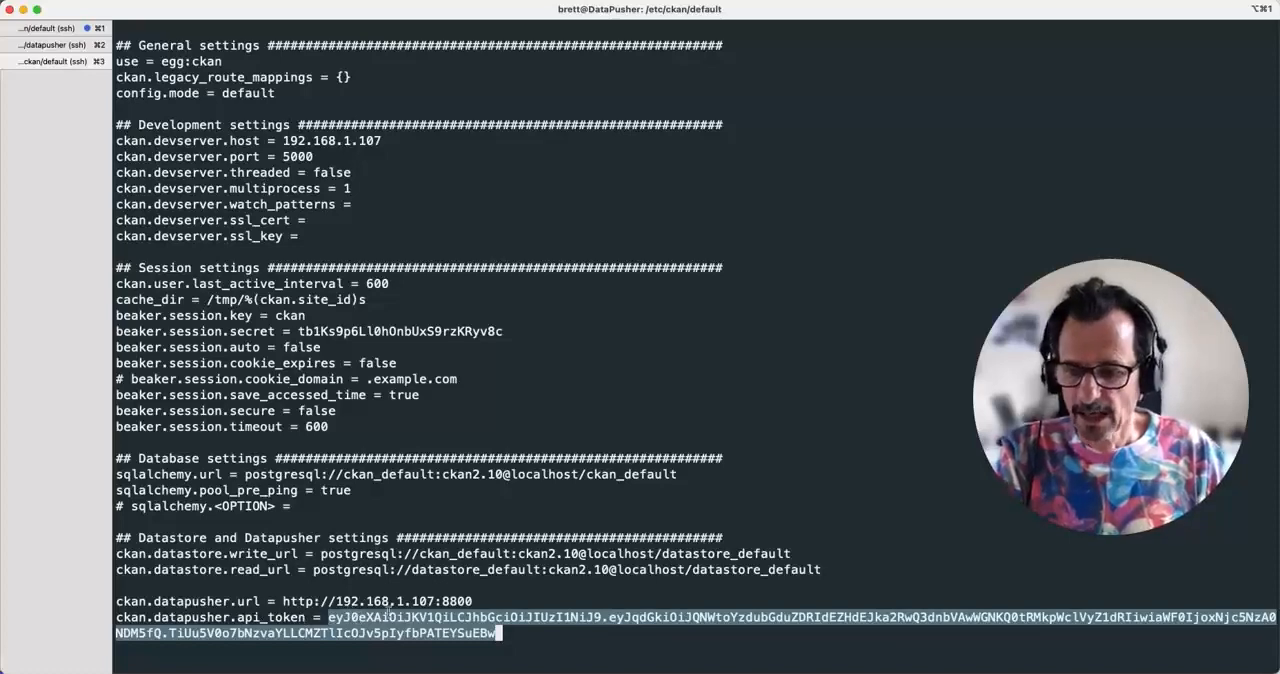
{"action": "left_click", "coordinate": [404, 617]}
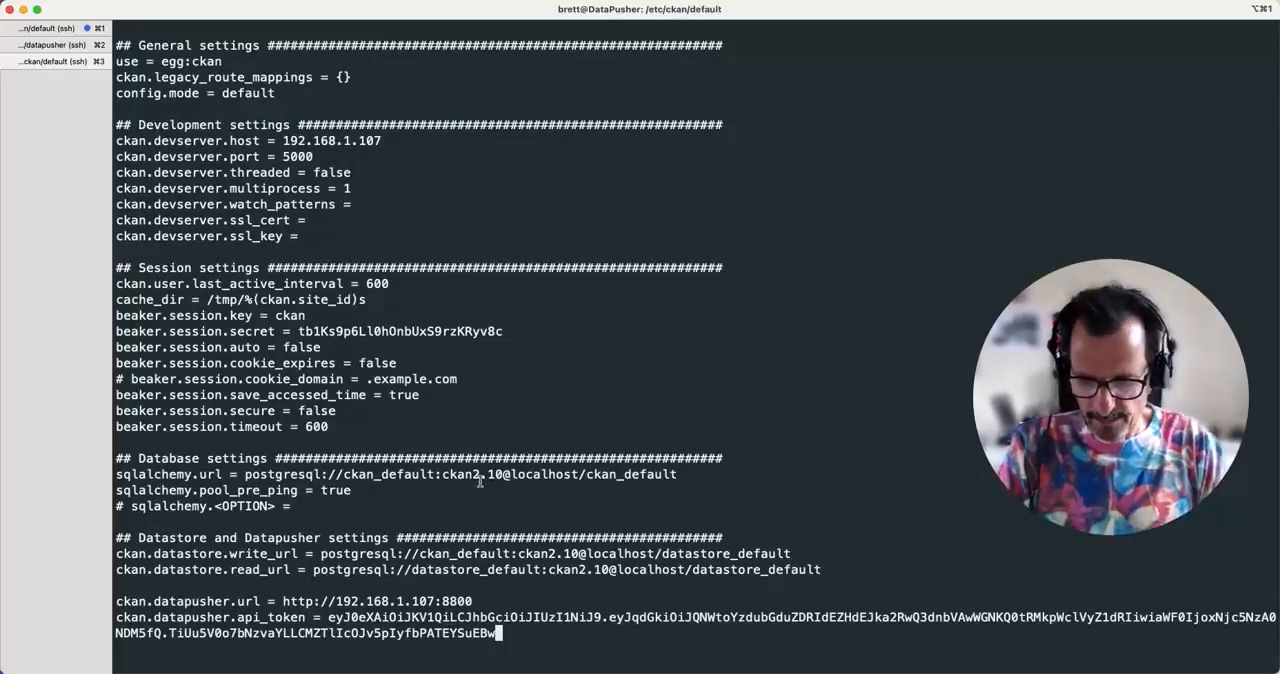
{"action": "key", "text": "Left"}
{"action": "key", "text": "Left"}
{"action": "type", "text": ":w"}
{"action": "key", "text": "Return"}
Force-save ckan.ini with :w! and quit vim back to the shell.
{"action": "key", "text": "super+Tab"}
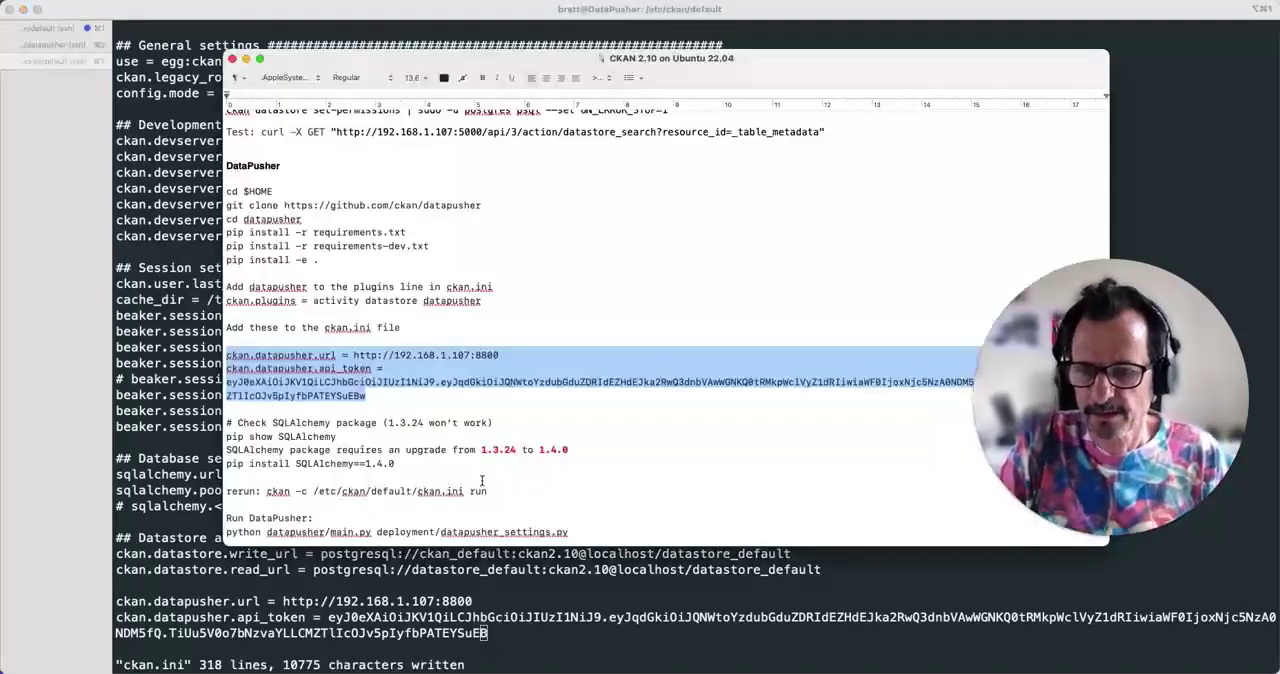
{"action": "left_click", "coordinate": [385, 402]}
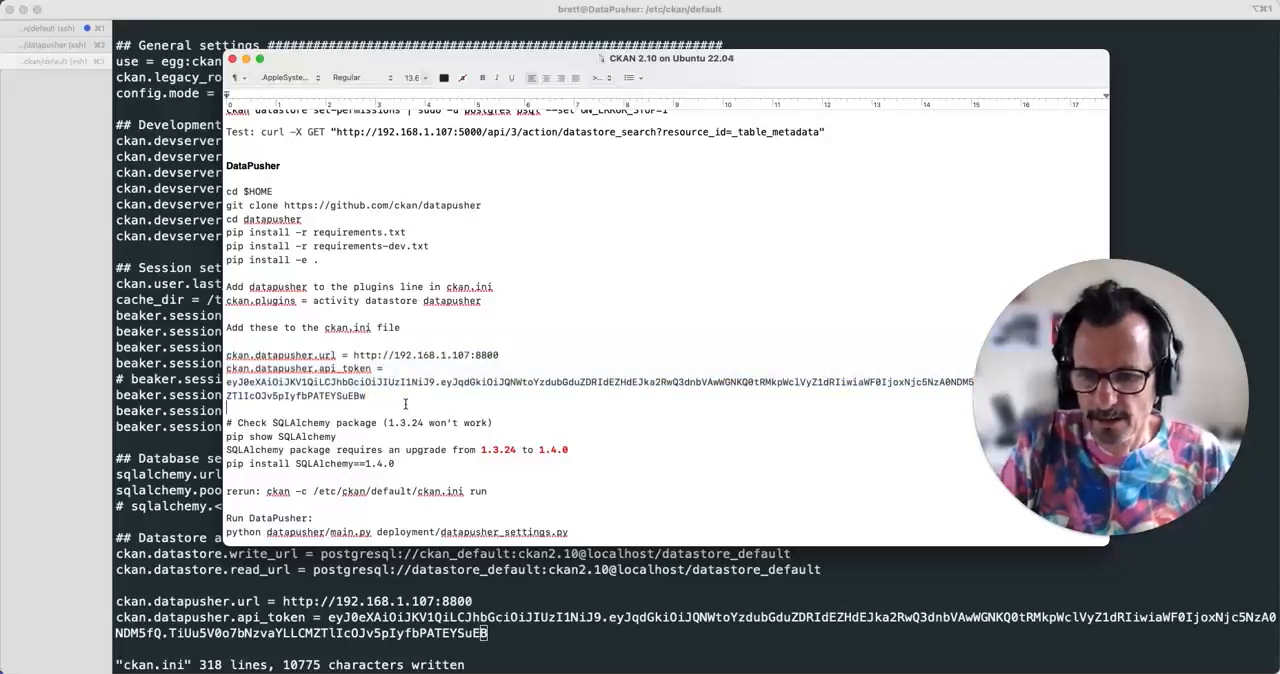
{"action": "key", "text": "super+Tab"}
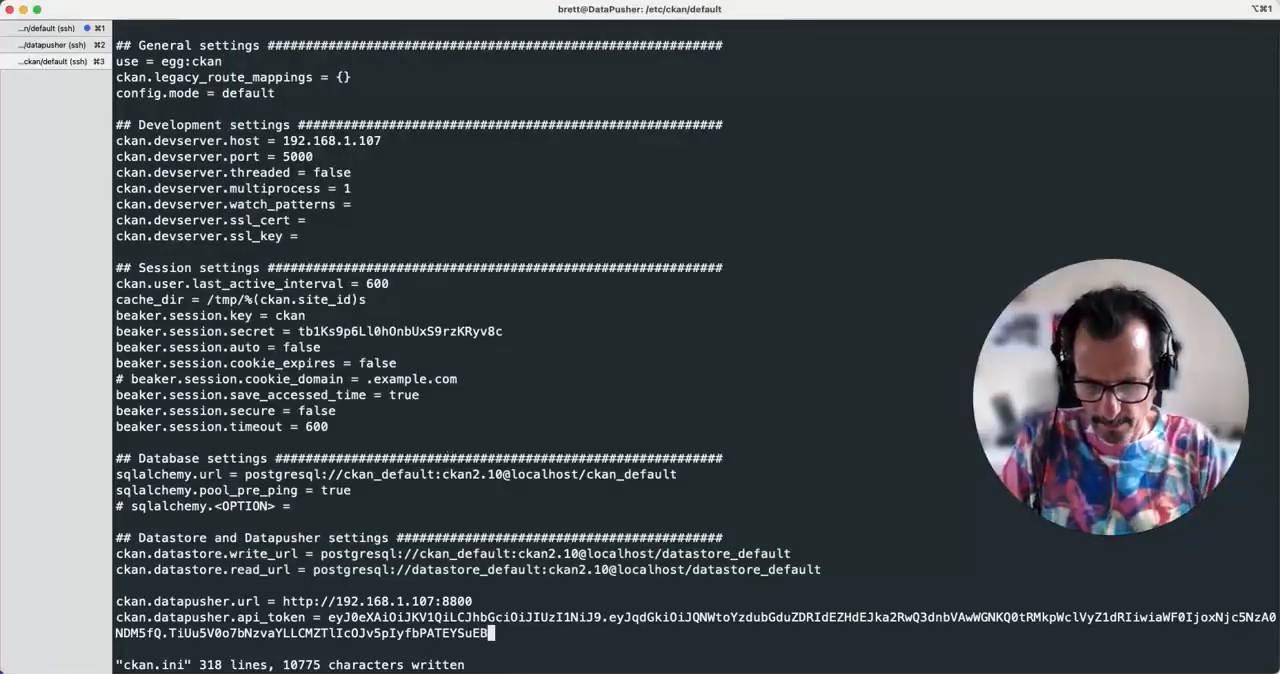
{"action": "type", "text": ":w!"}
{"action": "key", "text": "Return"}
{"action": "type", "text": ":q"}
{"action": "key", "text": "Return"}
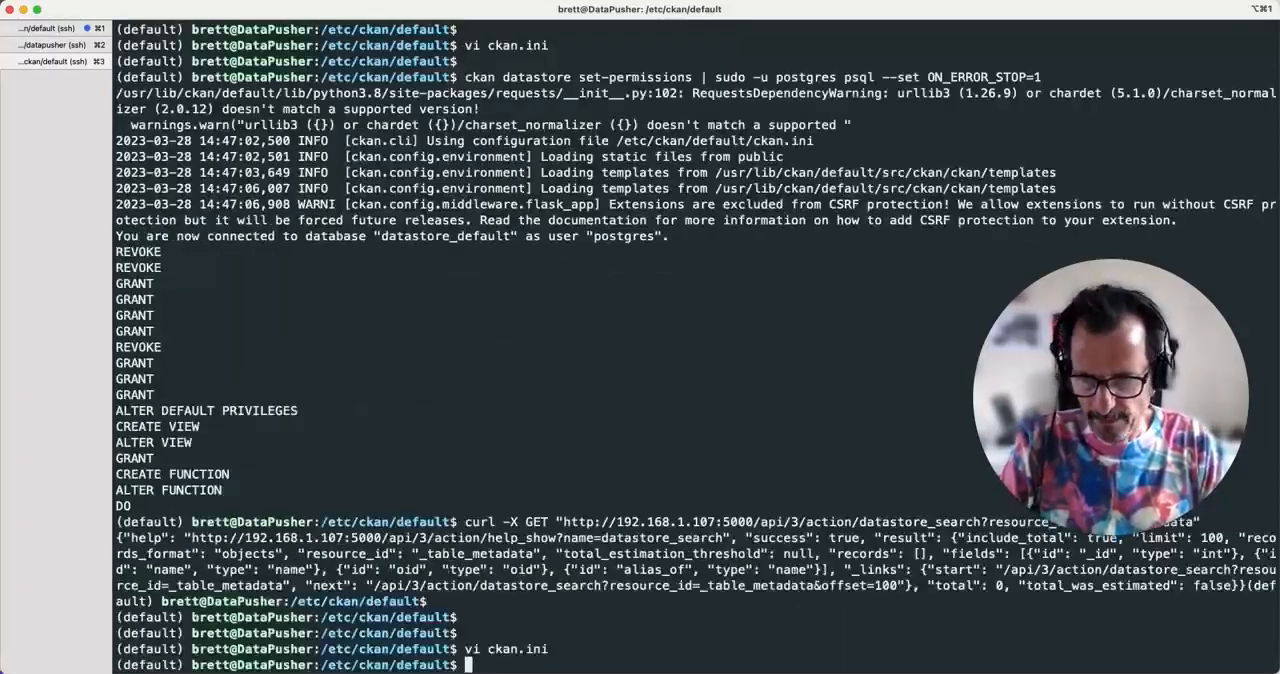
Reopen ckan.ini, search /plugin and start appending to the ckan.plugins line.
{"action": "key", "text": "super+Tab"}
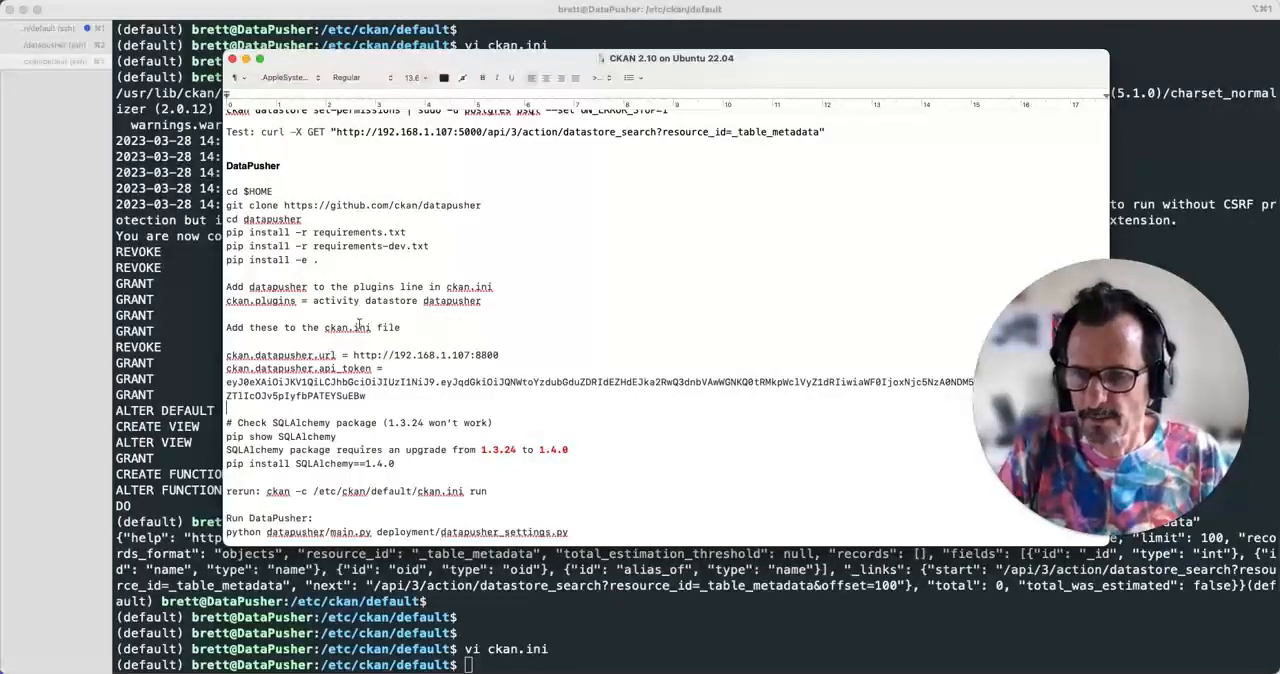
{"action": "scroll", "coordinate": [355, 318], "scroll_direction": "up", "scroll_amount": 1}
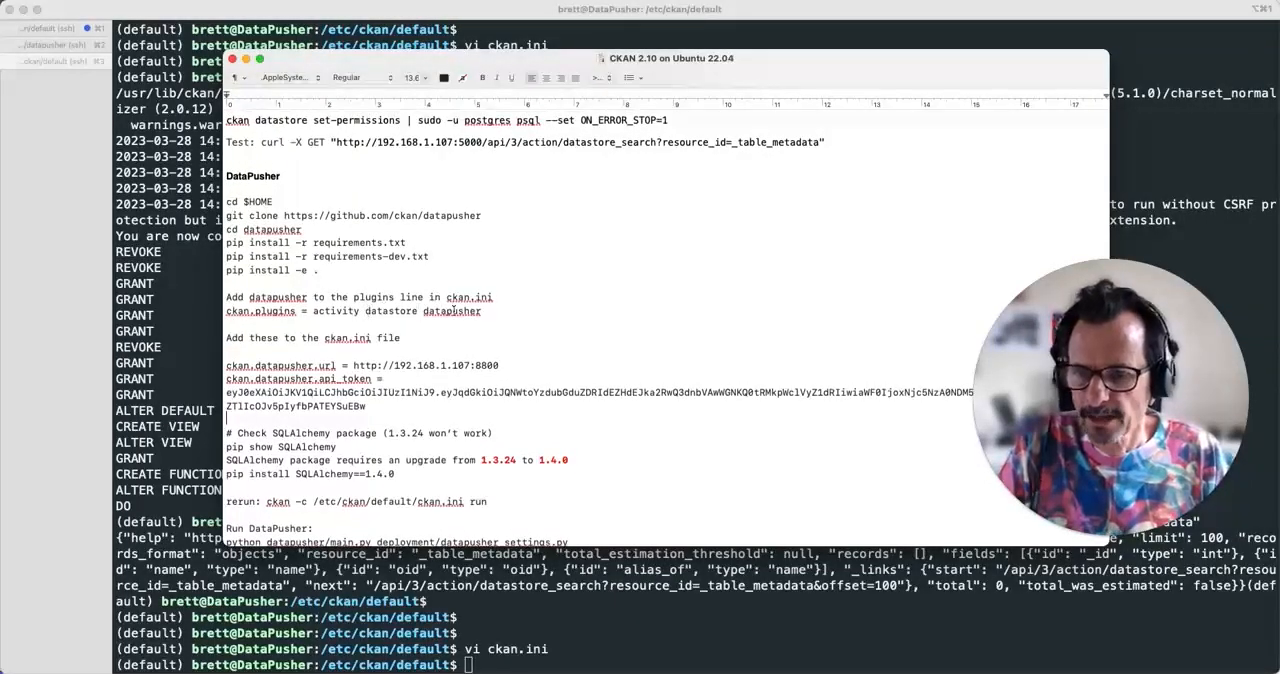
{"action": "left_click", "coordinate": [476, 585]}
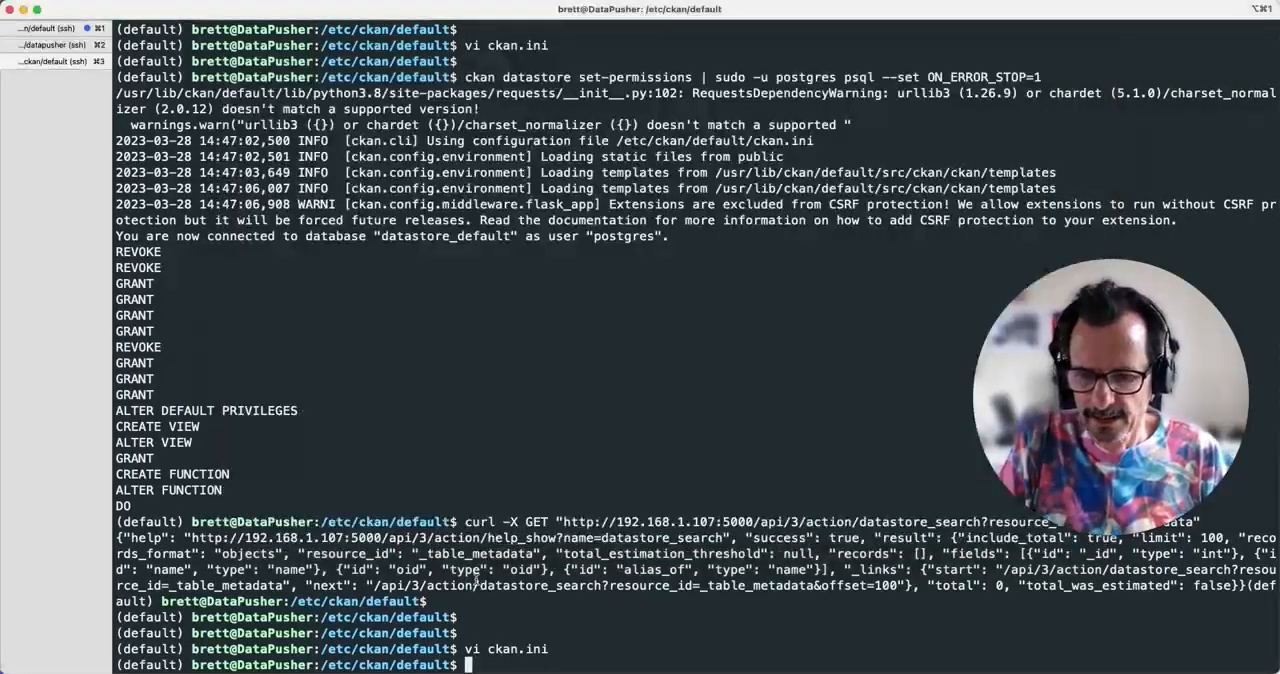
{"action": "key", "text": "Up"}
{"action": "key", "text": "Return"}
{"action": "type", "text": "/"}
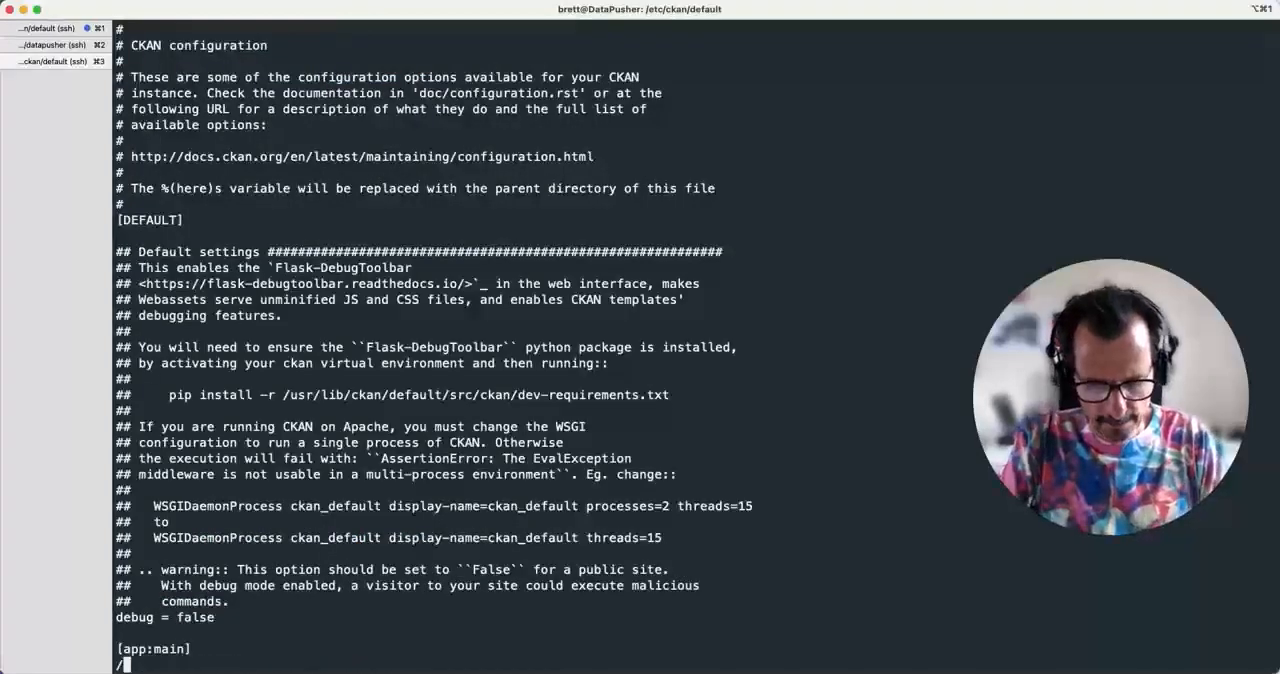
{"action": "type", "text": "plugin"}
{"action": "key", "text": "Return"}
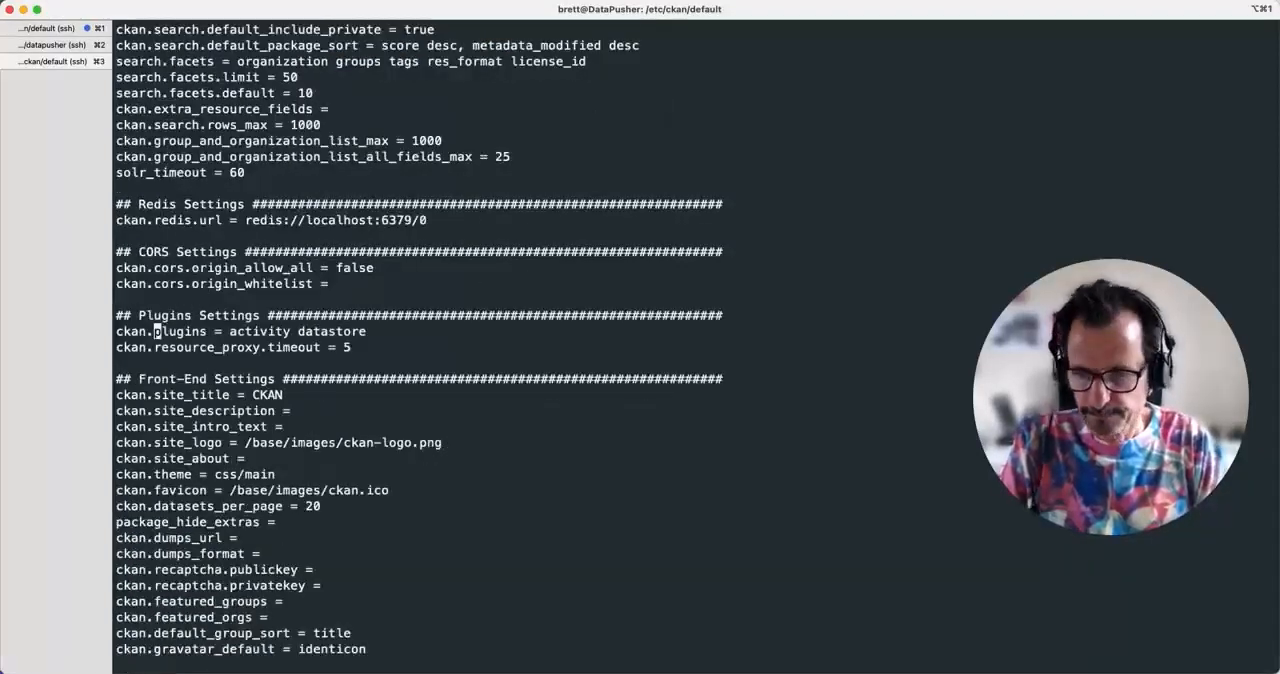
{"action": "key", "text": "l"}
{"action": "key", "text": "shift+a"}
{"action": "type", "text": "datapusher"}
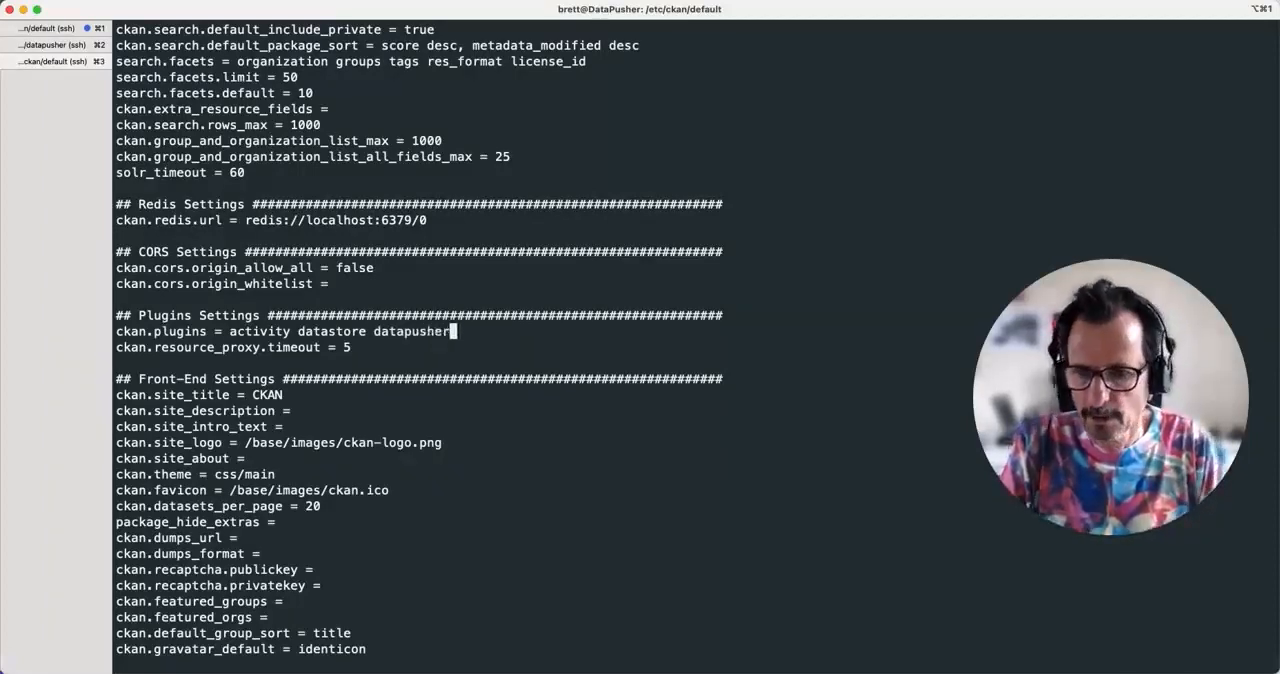
Finish adding ' datapusher' to ckan.plugins, force-save with :w! and quit.
{"action": "key", "text": "Escape"}
{"action": "type", "text": ":w!"}
{"action": "key", "text": "Return"}
{"action": "type", "text": ":q!"}
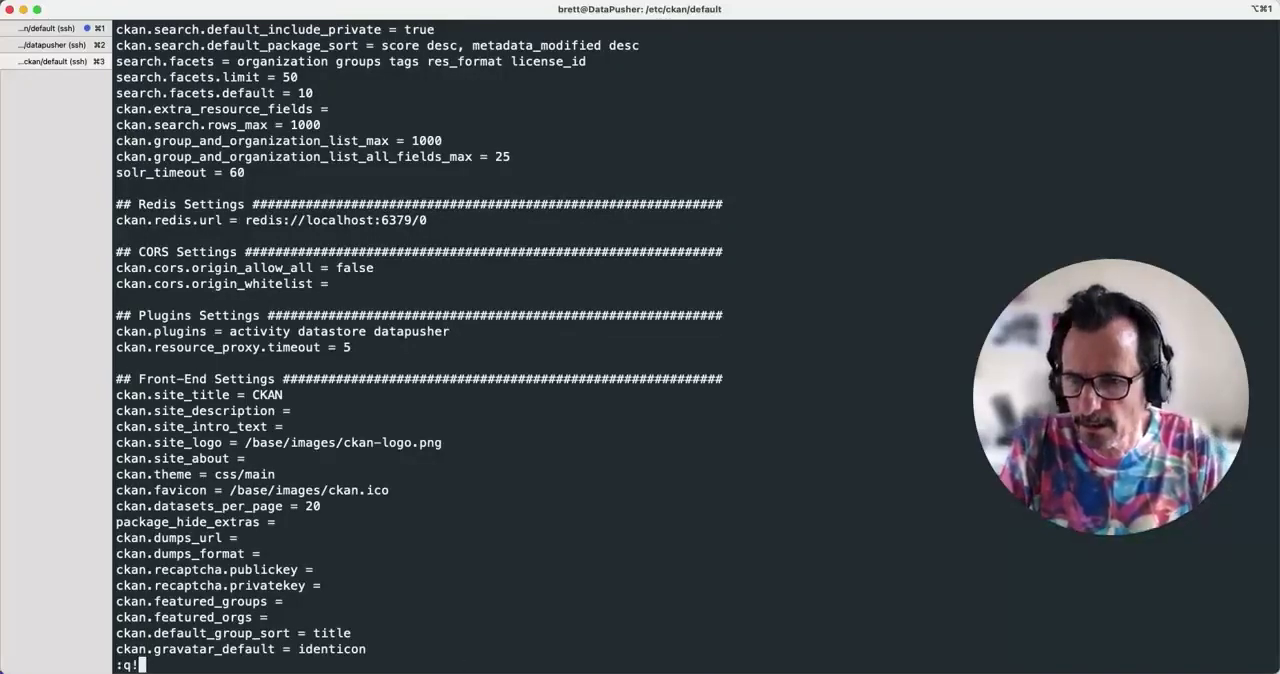
{"action": "key", "text": "Return"}
{"action": "key", "text": "Return"}
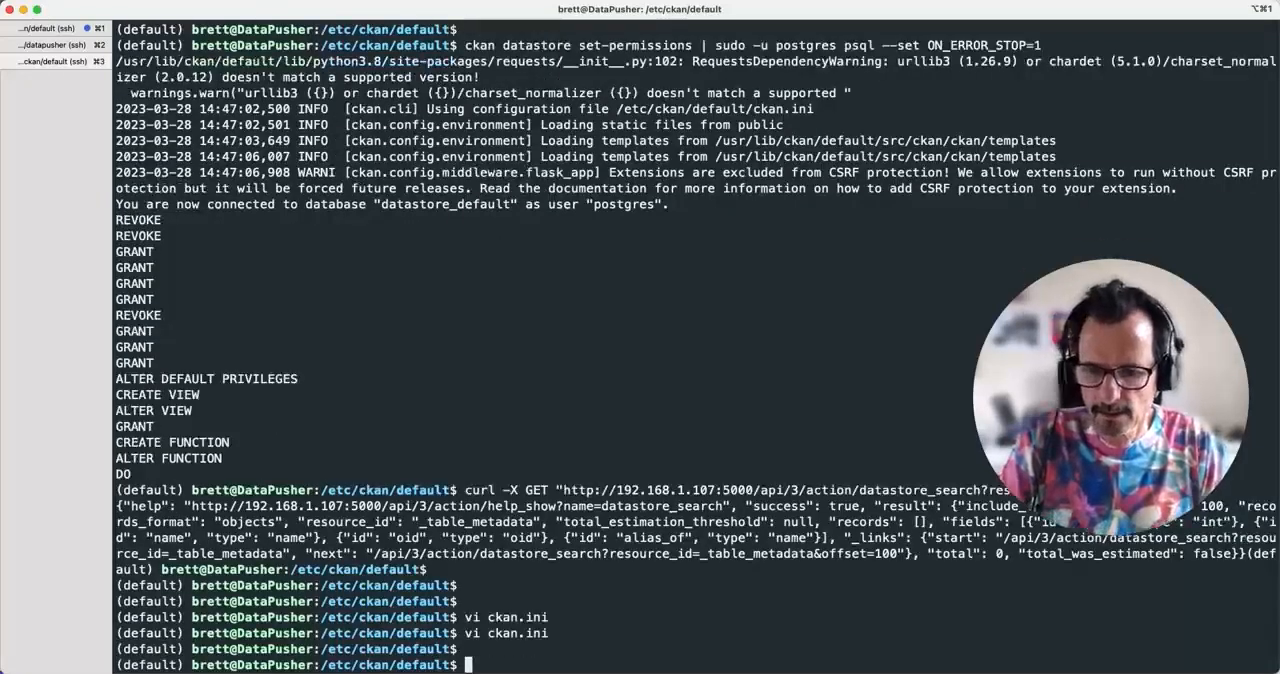
Check the DataPusher notes, then switch to the CKAN server session showing the 'Row' ImportError.
{"action": "key", "text": "super+Tab"}
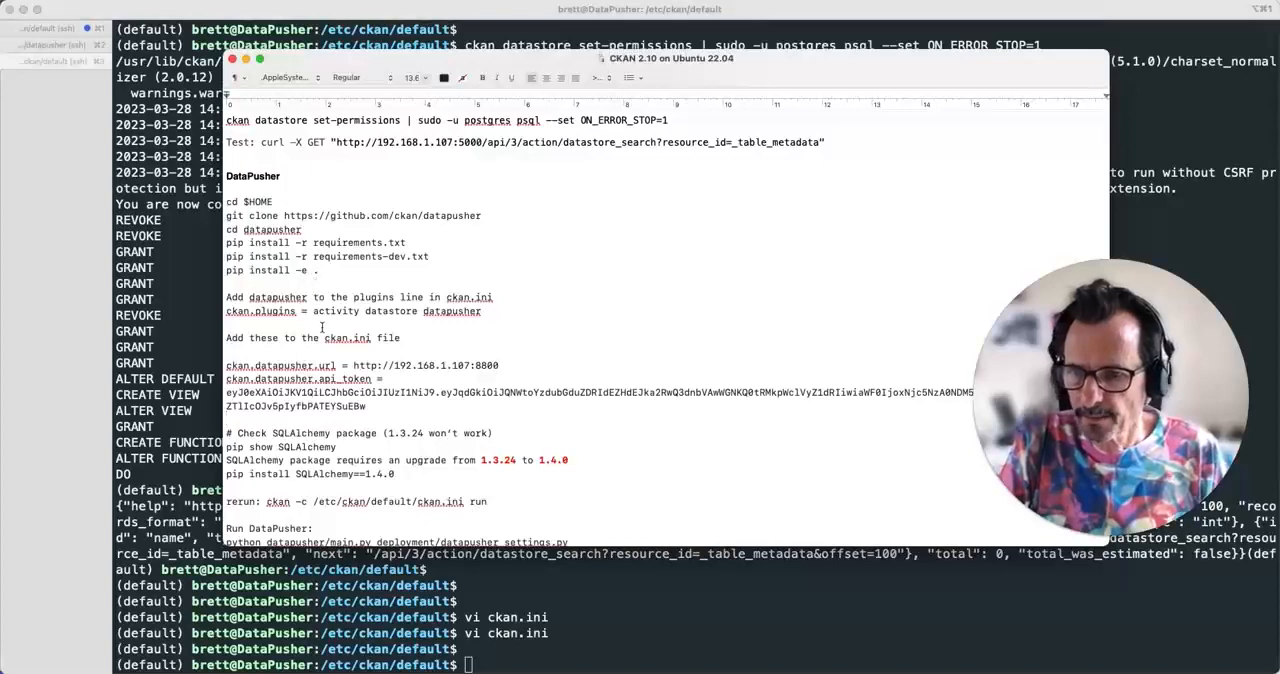
{"action": "scroll", "coordinate": [315, 383], "scroll_direction": "down", "scroll_amount": 2}
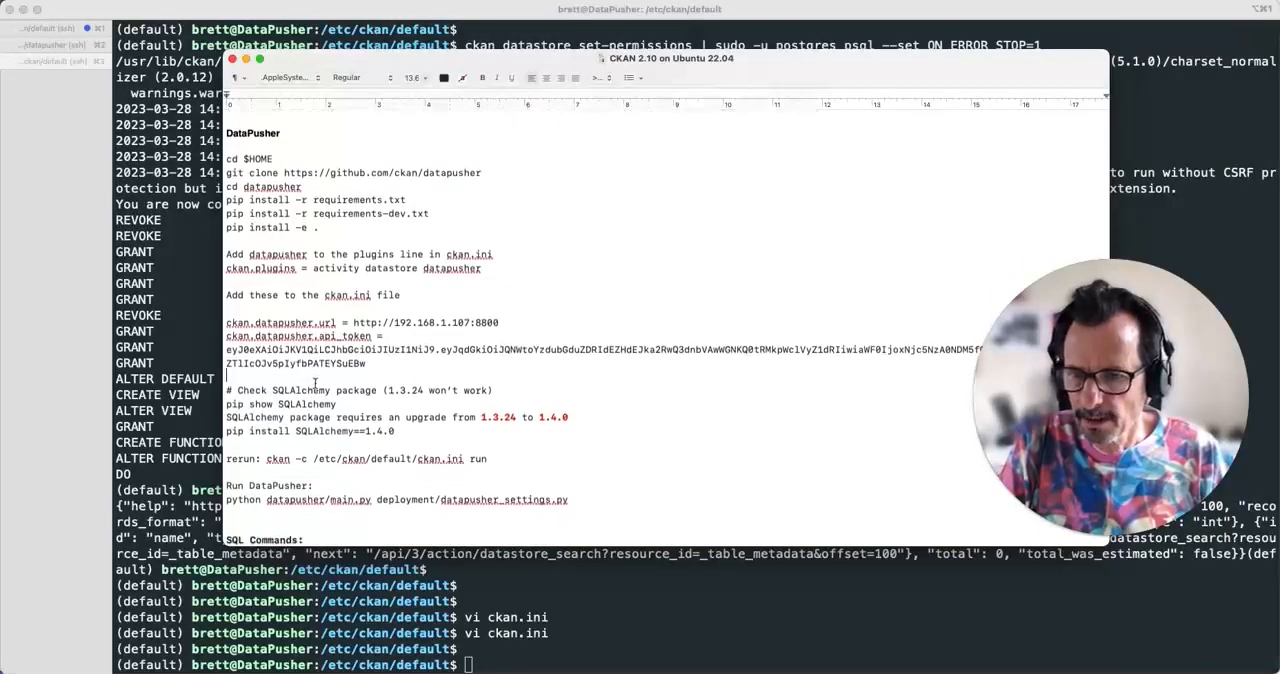
{"action": "scroll", "coordinate": [315, 383], "scroll_direction": "down", "scroll_amount": 1}
{"action": "scroll", "coordinate": [290, 380], "scroll_direction": "up", "scroll_amount": 1}
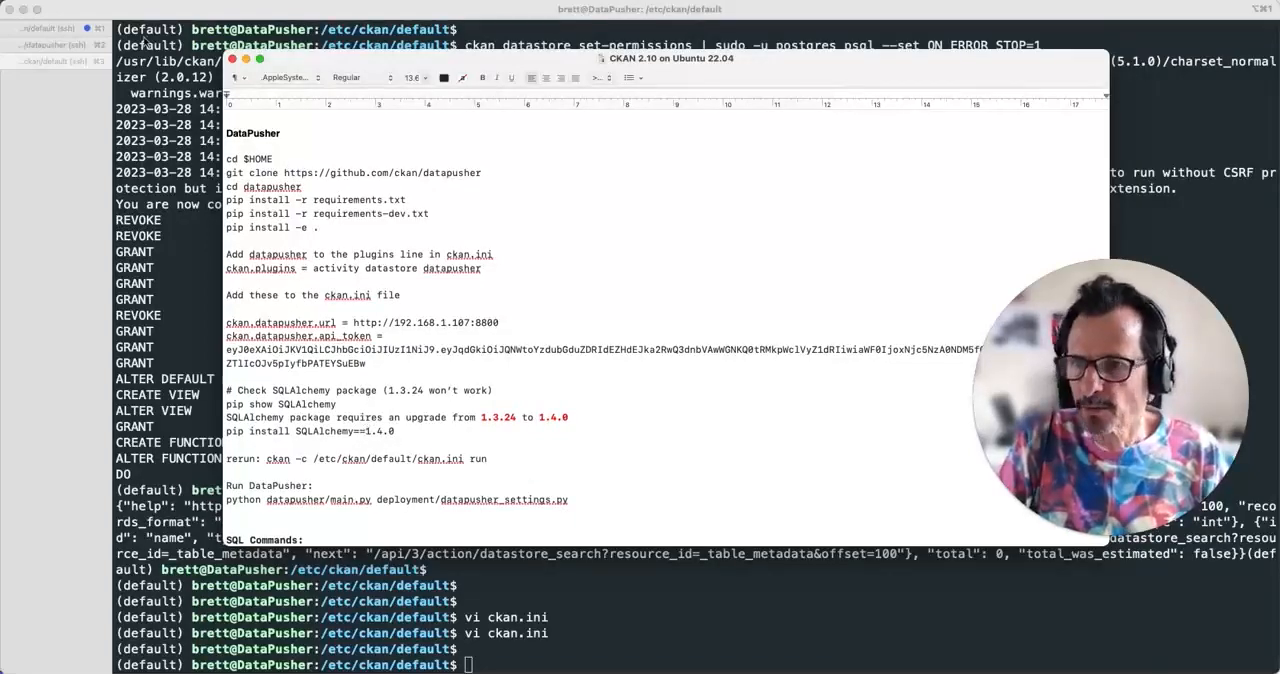
{"action": "left_click", "coordinate": [47, 32]}
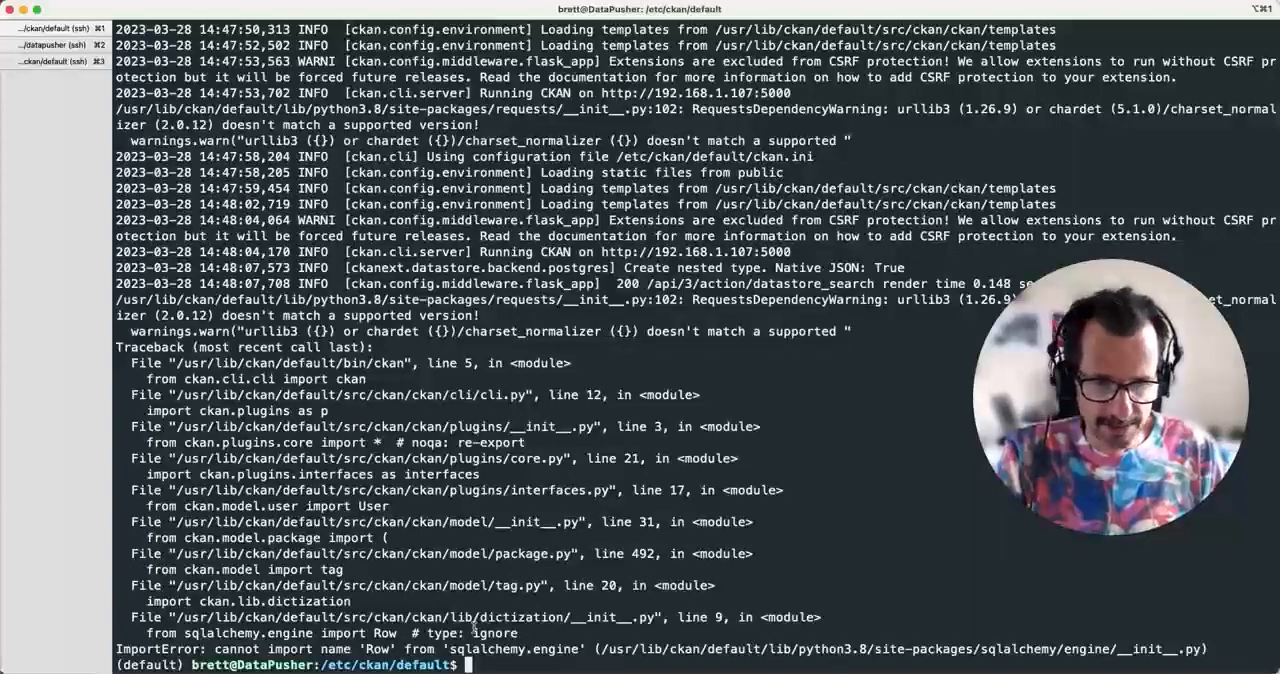
Inspect the sqlalchemy.engine 'Row' ImportError line, then rerun 'ckan -c /etc/ckan/default/ckan.ini run' to serve on port 5000.
{"action": "left_click_drag", "start_coordinate": [116, 649], "coordinate": [584, 649]}
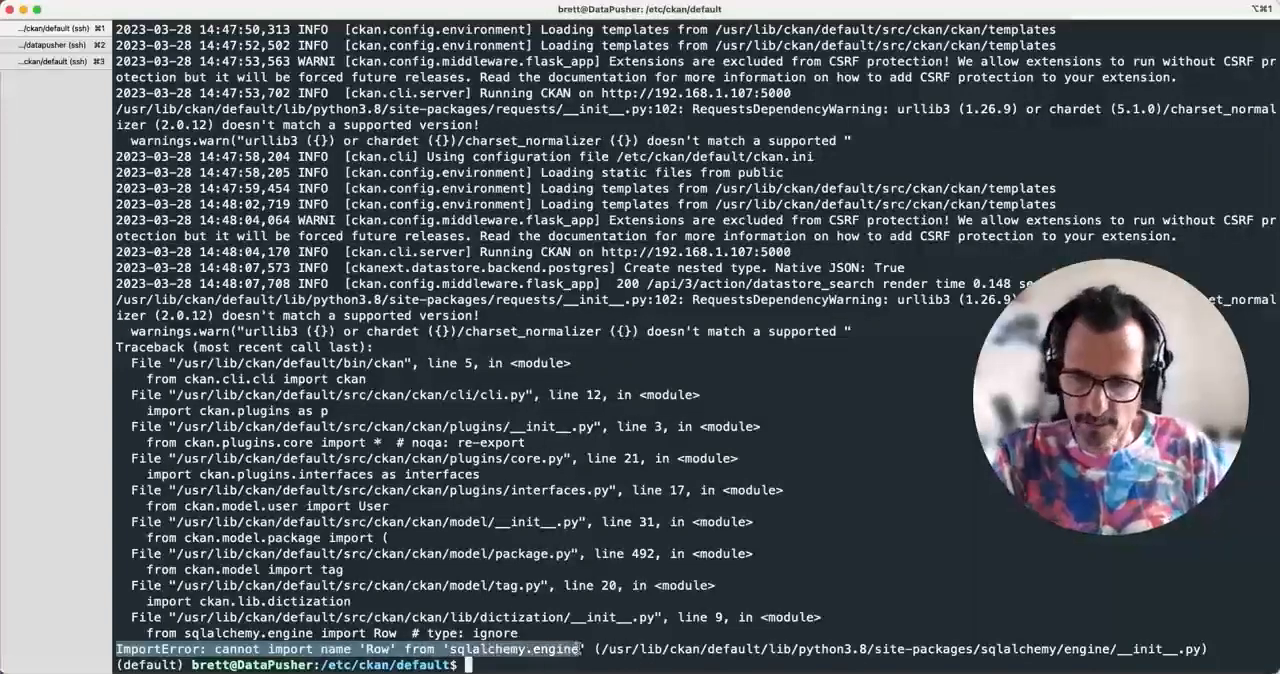
{"action": "left_click_drag", "start_coordinate": [584, 649], "coordinate": [1208, 649]}
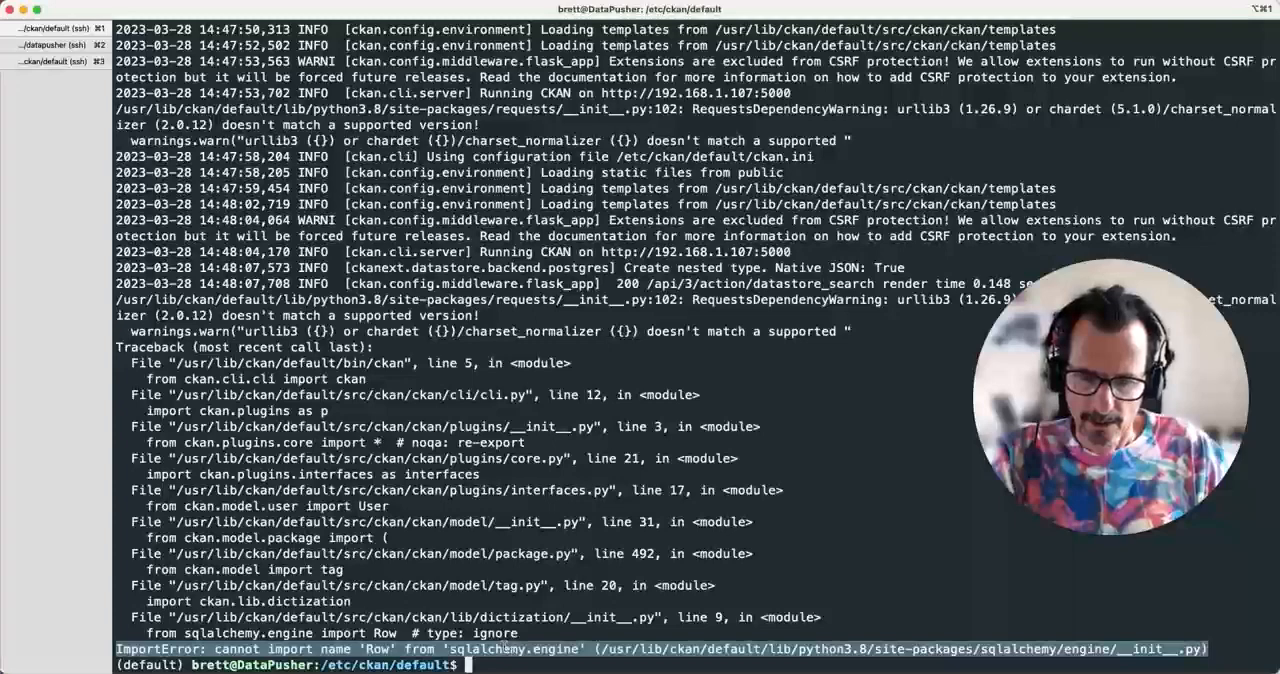
{"action": "left_click", "coordinate": [510, 652]}
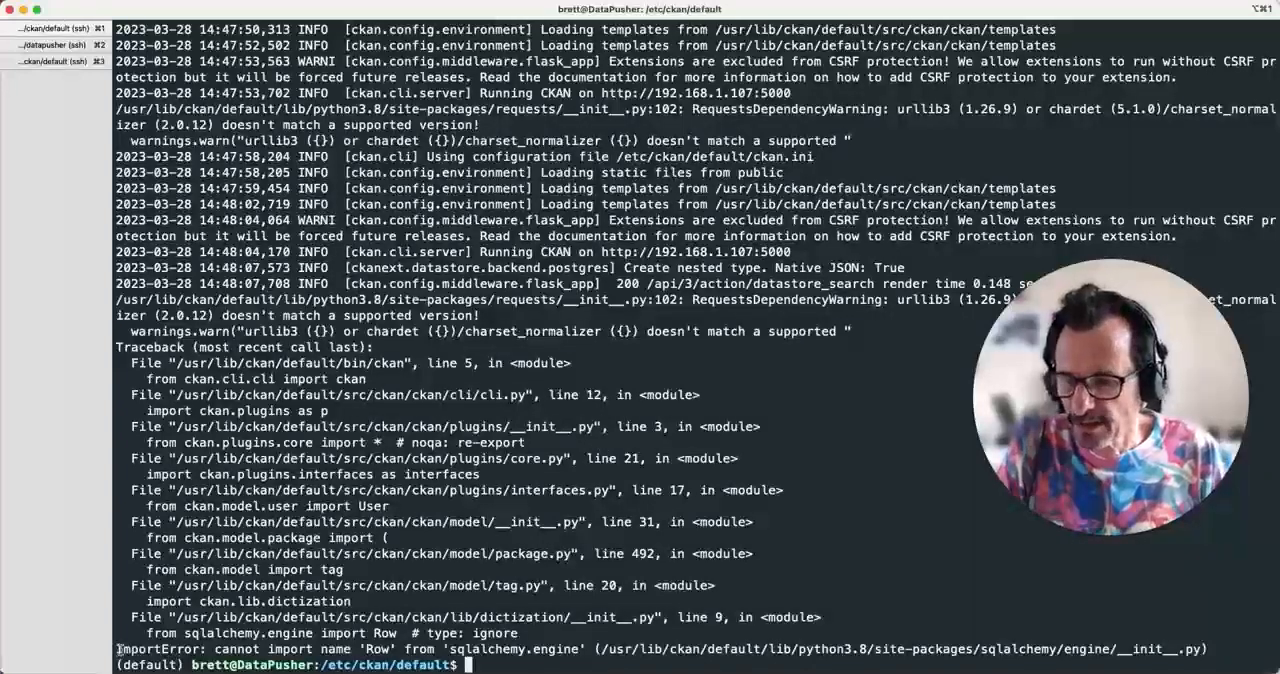
{"action": "left_click_drag", "start_coordinate": [118, 650], "coordinate": [1205, 648]}
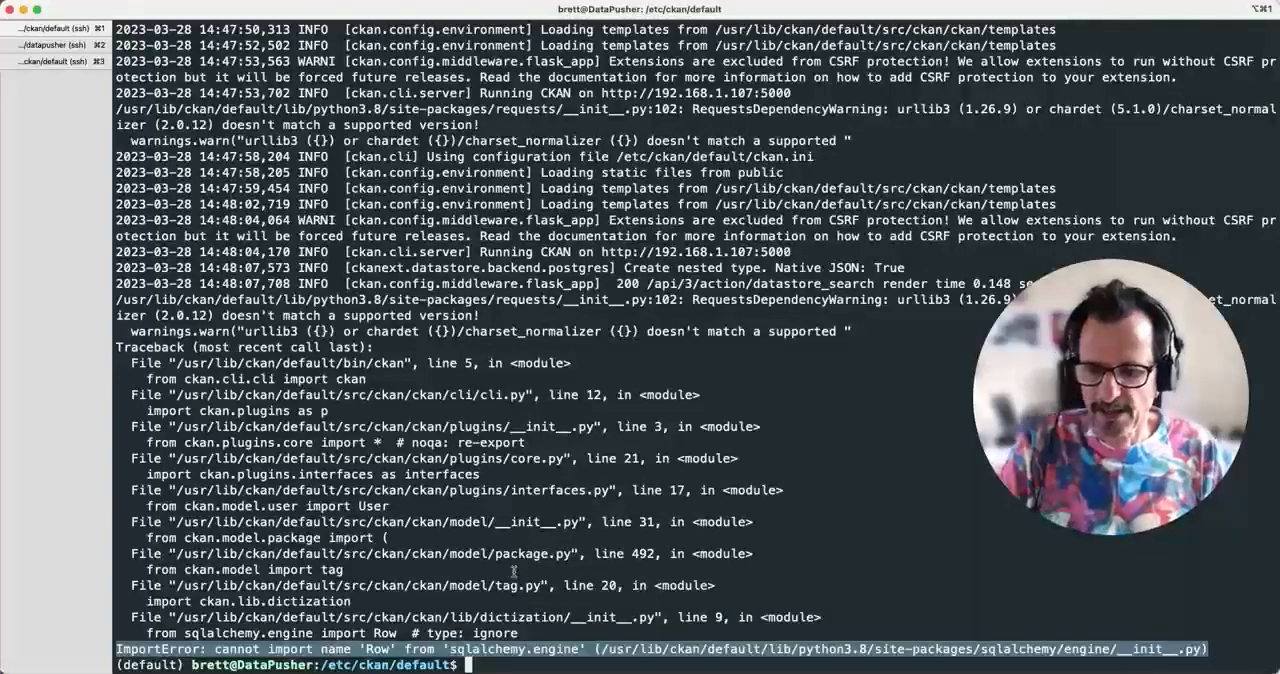
{"action": "left_click", "coordinate": [572, 456]}
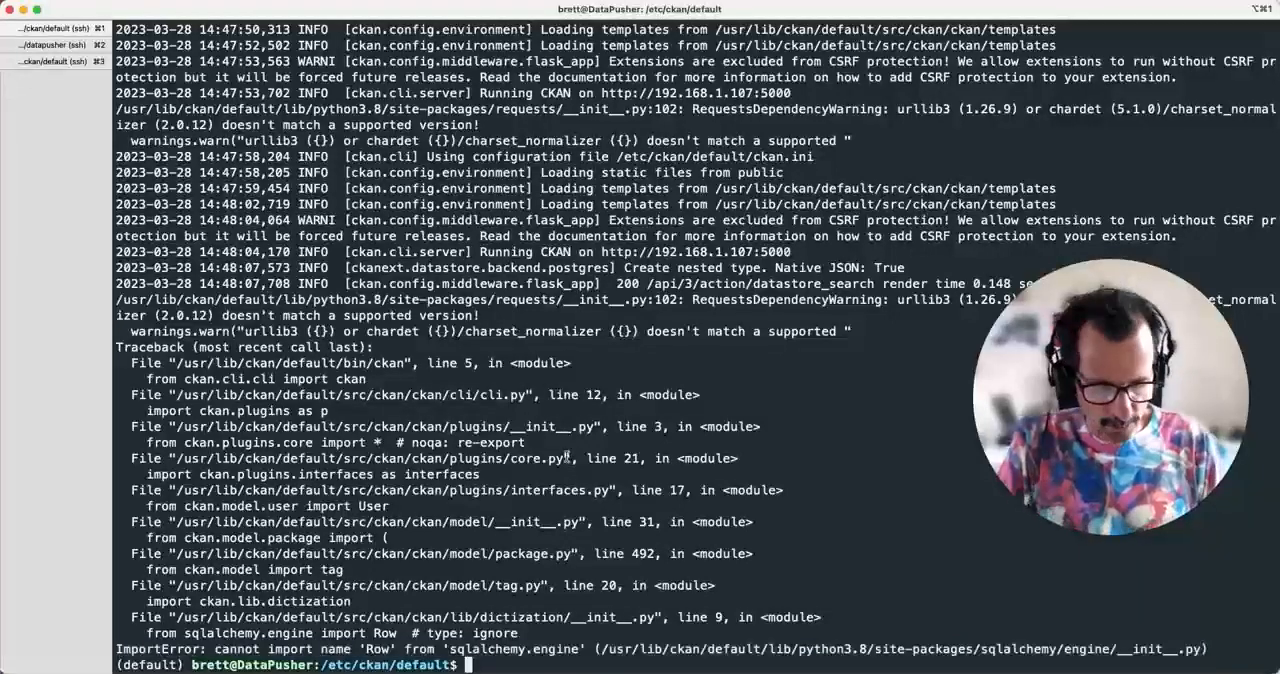
{"action": "key", "text": "Return"}
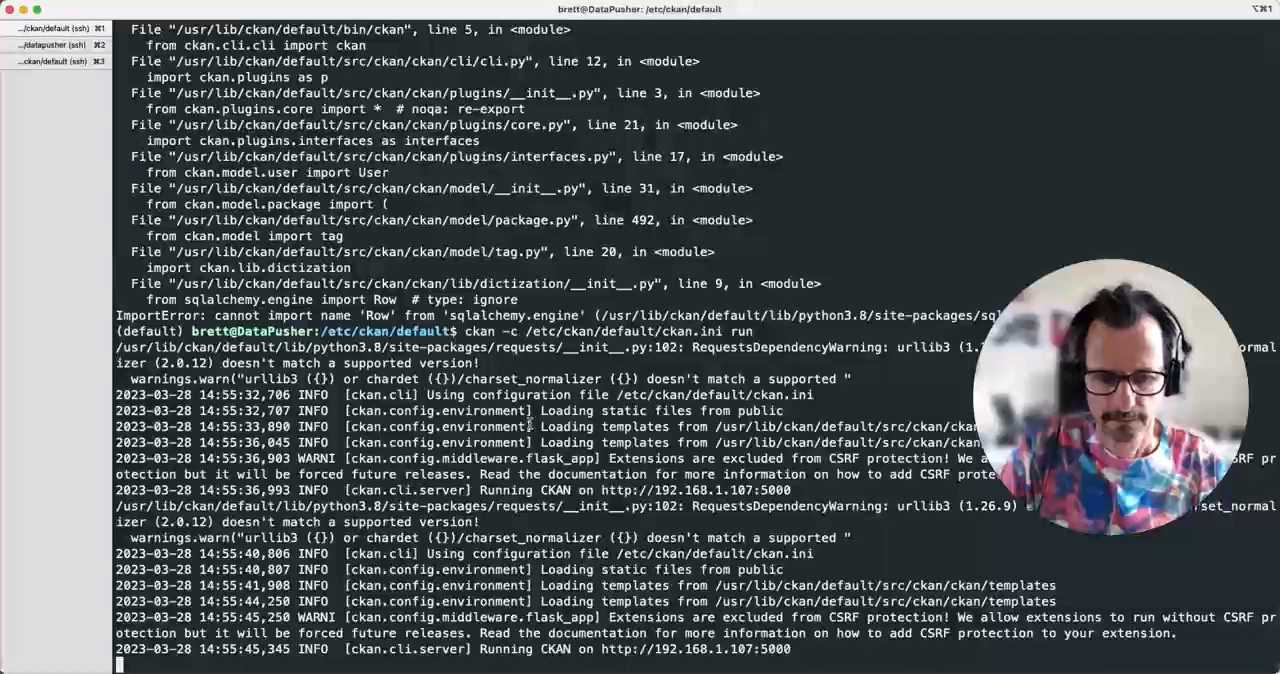
Switch to the datapusher session and clear its screen.
{"action": "left_click", "coordinate": [46, 45]}
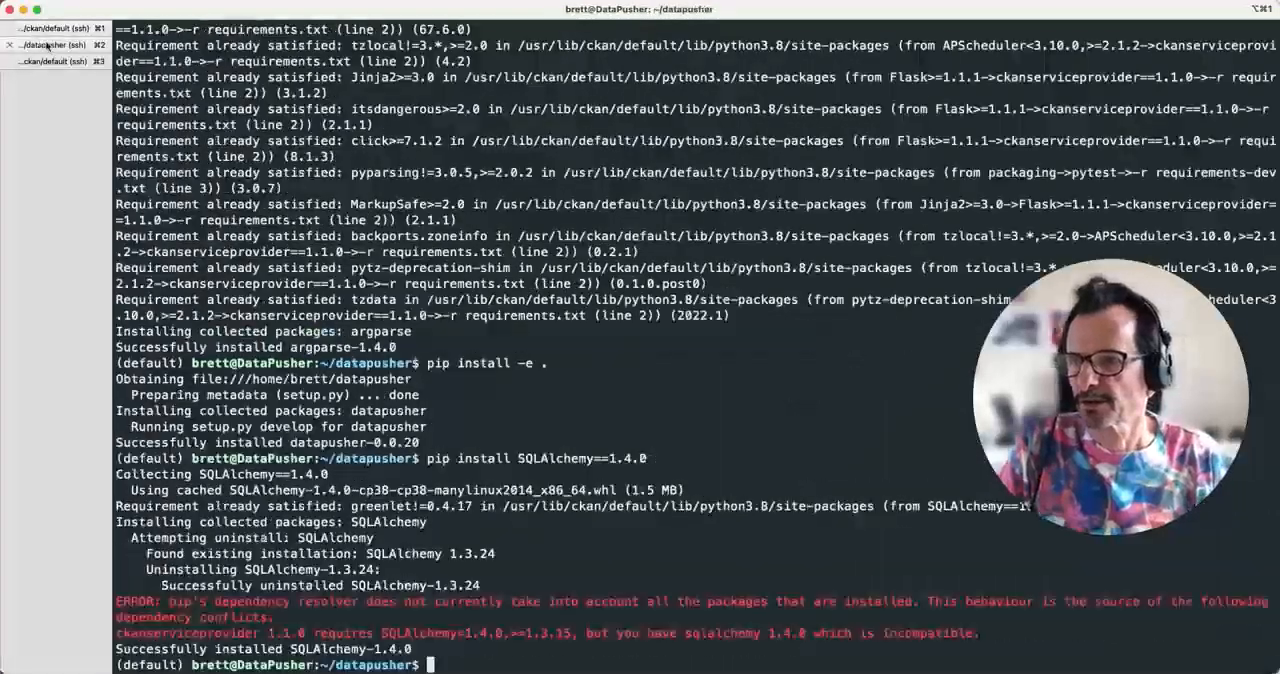
{"action": "key", "text": "Return"}
{"action": "key", "text": "Return"}
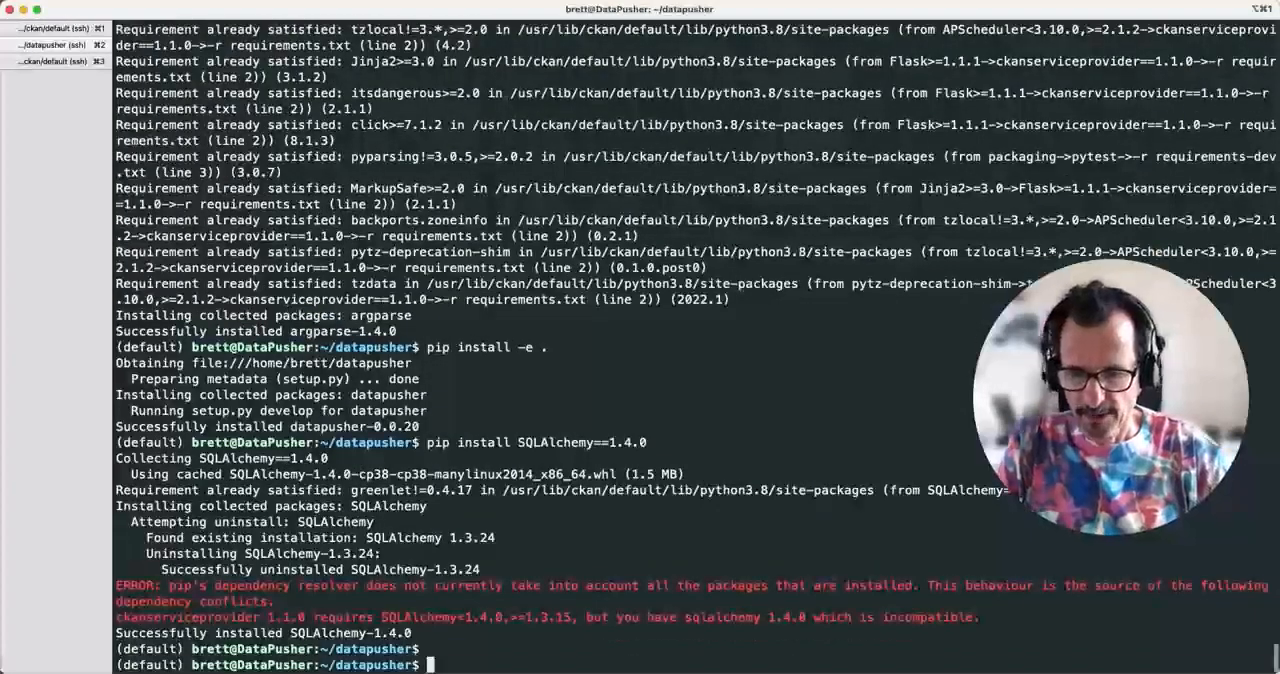
{"action": "key", "text": "Return"}
{"action": "key", "text": "Return"}
{"action": "type", "text": "c"}
{"action": "type", "text": "r"}
{"action": "key", "text": "Return"}
Paste the python datapusher/main.py run command at the prompt without running it, then bring up the browser.
{"action": "key", "text": "super+Tab"}
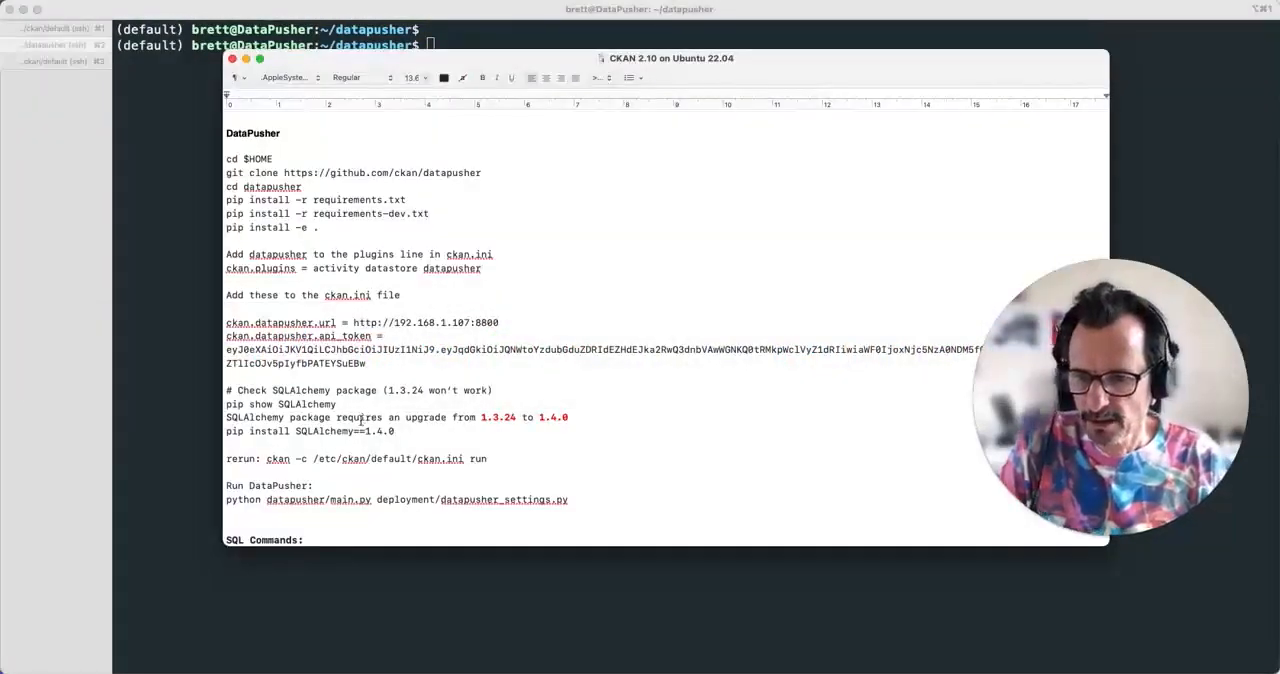
{"action": "scroll", "coordinate": [300, 450], "scroll_direction": "down", "scroll_amount": 1}
{"action": "left_click_drag", "start_coordinate": [226, 484], "coordinate": [558, 484]}
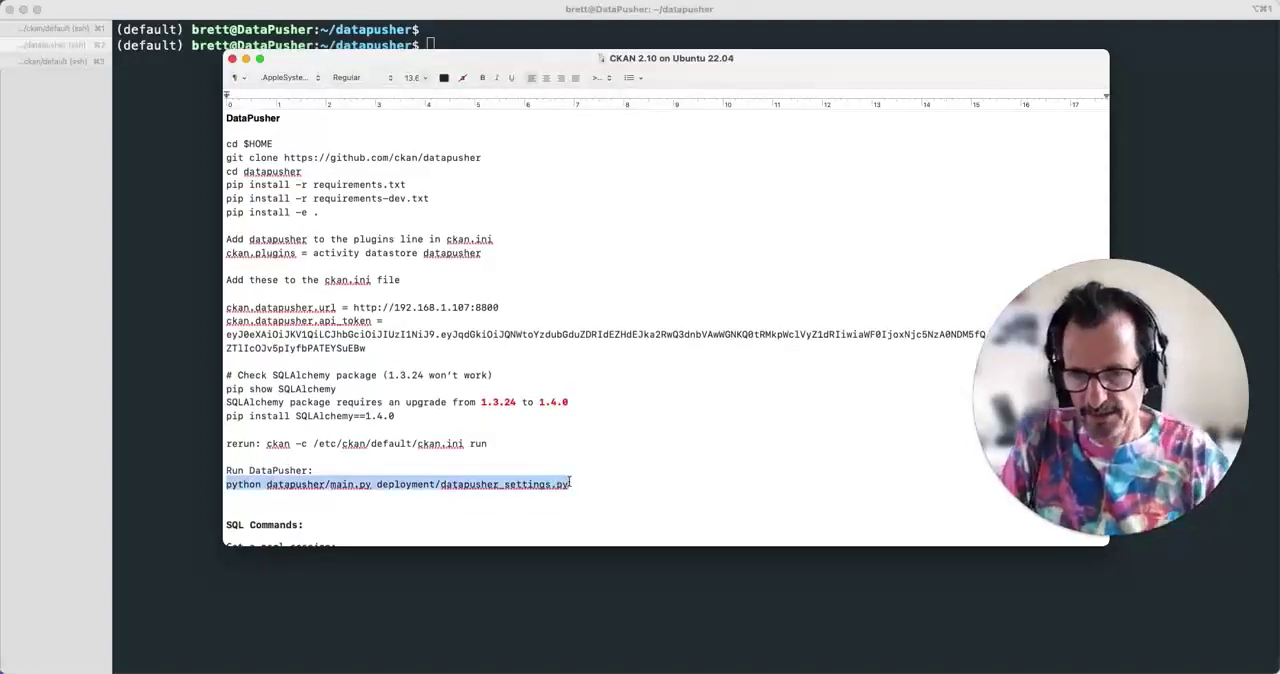
{"action": "key", "text": "super+Tab"}
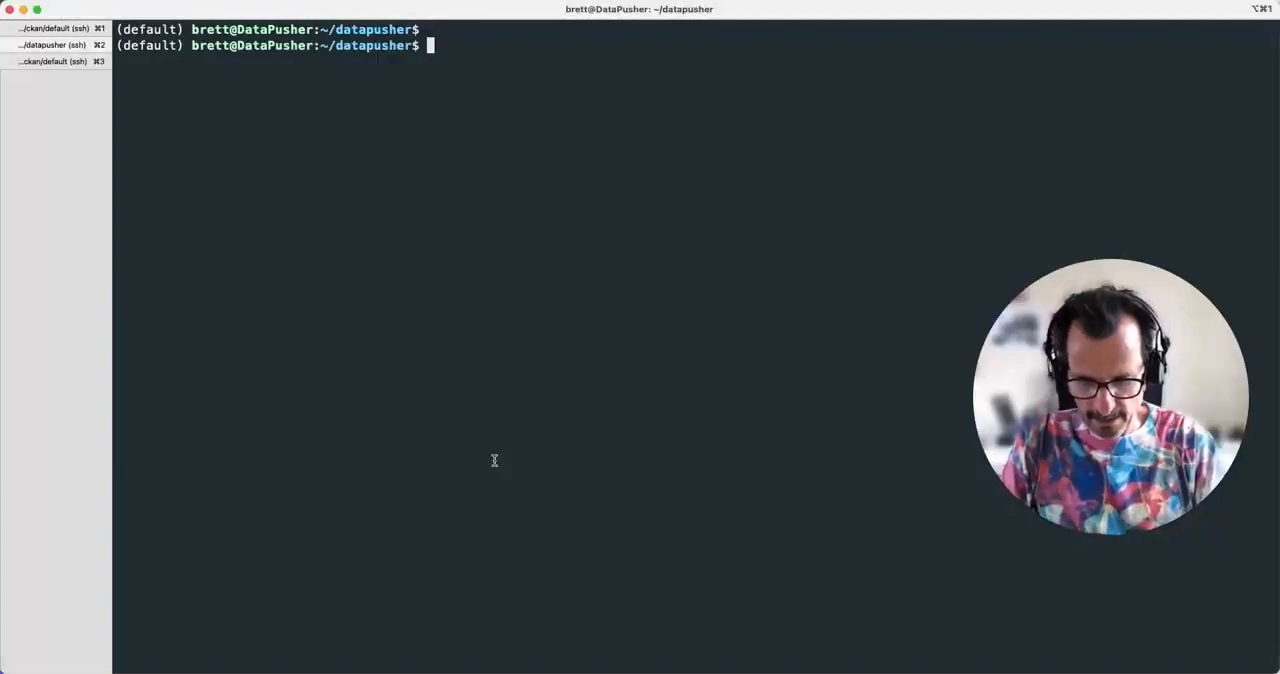
{"action": "type", "text": "python datapusher/main.py deployment/datapusher_settings.py"}
{"action": "key", "text": "super+Tab"}
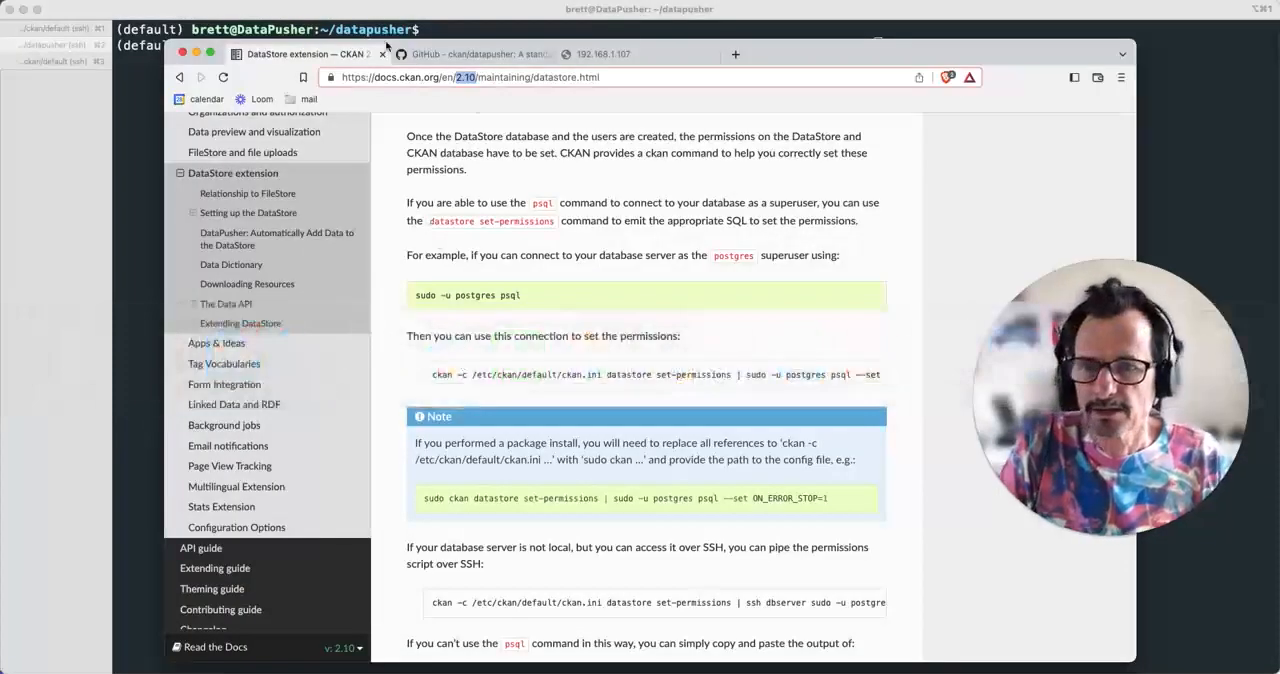
Copy the python datapusher/main.py run command from the README and run it in the terminal.
{"action": "left_click", "coordinate": [455, 54]}
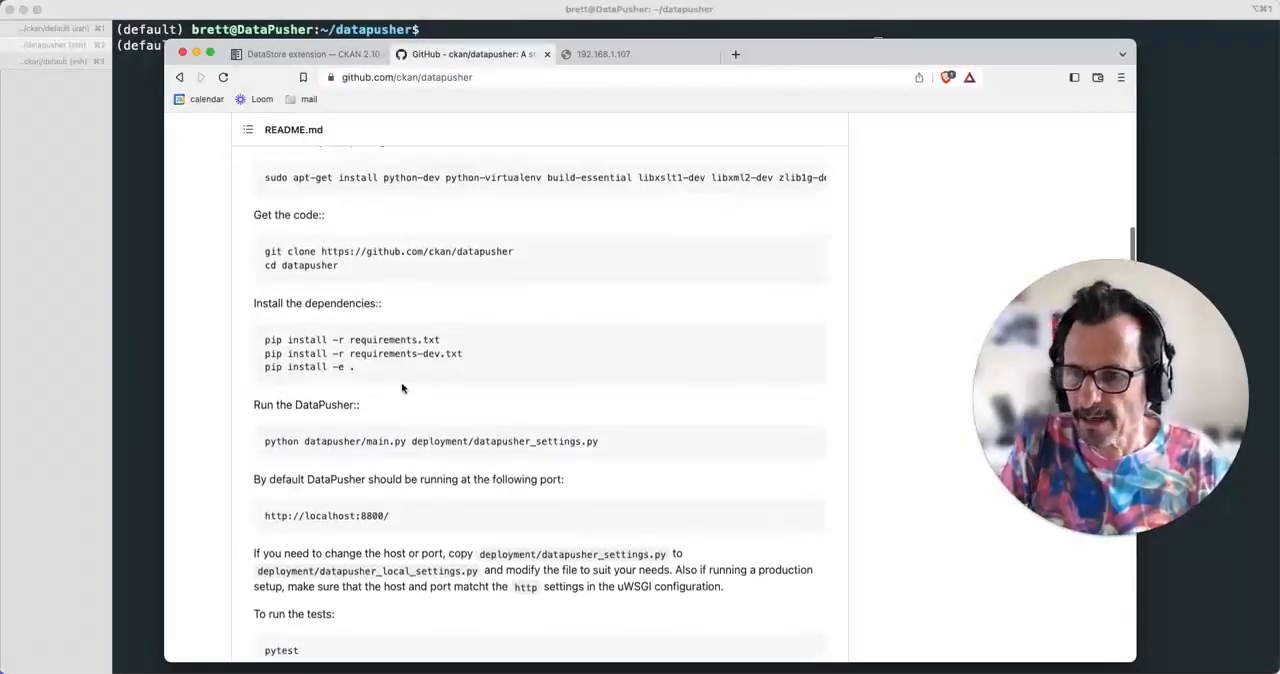
{"action": "scroll", "coordinate": [423, 379], "scroll_direction": "up", "scroll_amount": 3}
{"action": "scroll", "coordinate": [402, 386], "scroll_direction": "up", "scroll_amount": 1}
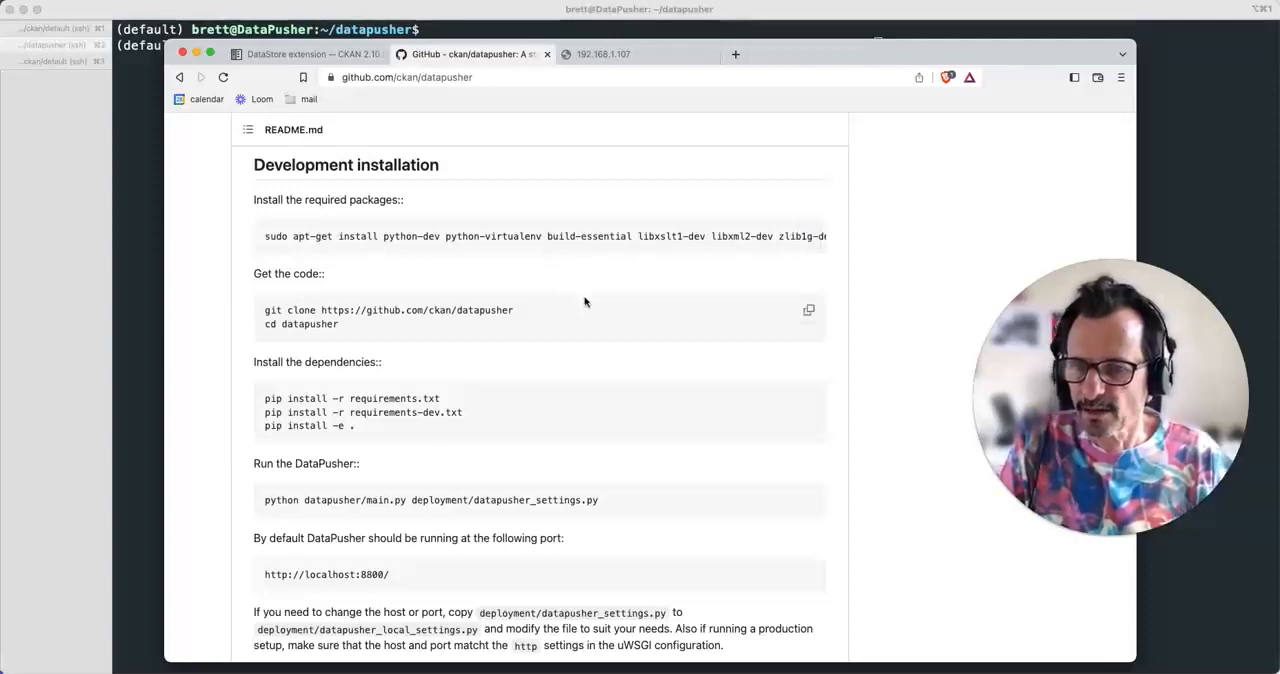
{"action": "scroll", "coordinate": [450, 380], "scroll_direction": "down", "scroll_amount": 4}
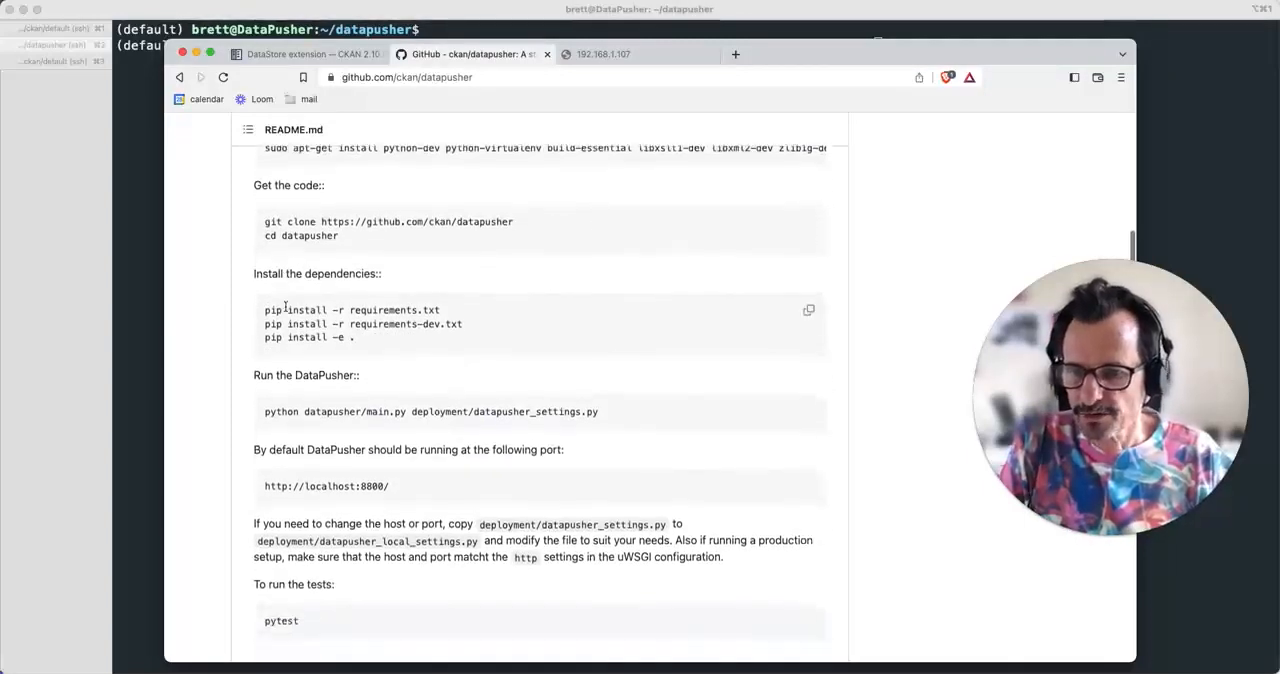
{"action": "scroll", "coordinate": [325, 324], "scroll_direction": "down", "scroll_amount": 1}
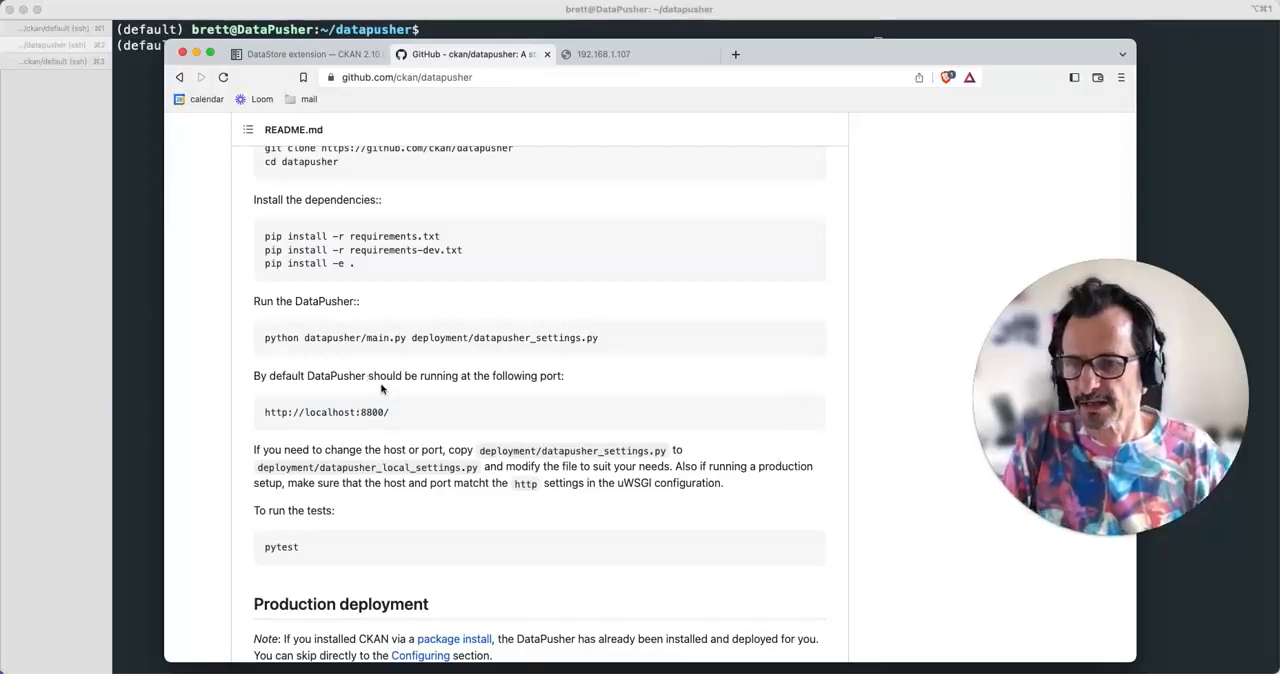
{"action": "key", "text": "super+Tab"}
{"action": "type", "text": "python datapusher/main.py deployment/datapusher_settings.py"}
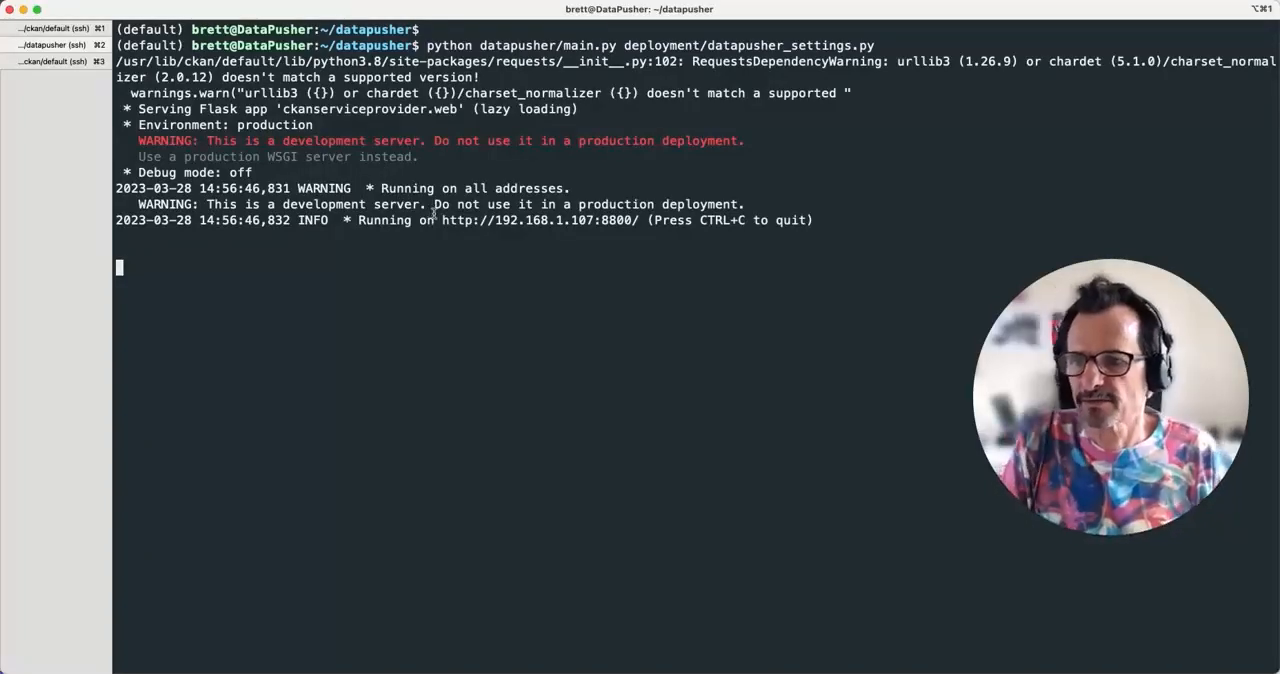
Review the README, glance at the CKAN setup notes, and return to the browser.
{"action": "key", "text": "super+Tab"}
{"action": "scroll", "coordinate": [312, 460], "scroll_direction": "down", "scroll_amount": 2}
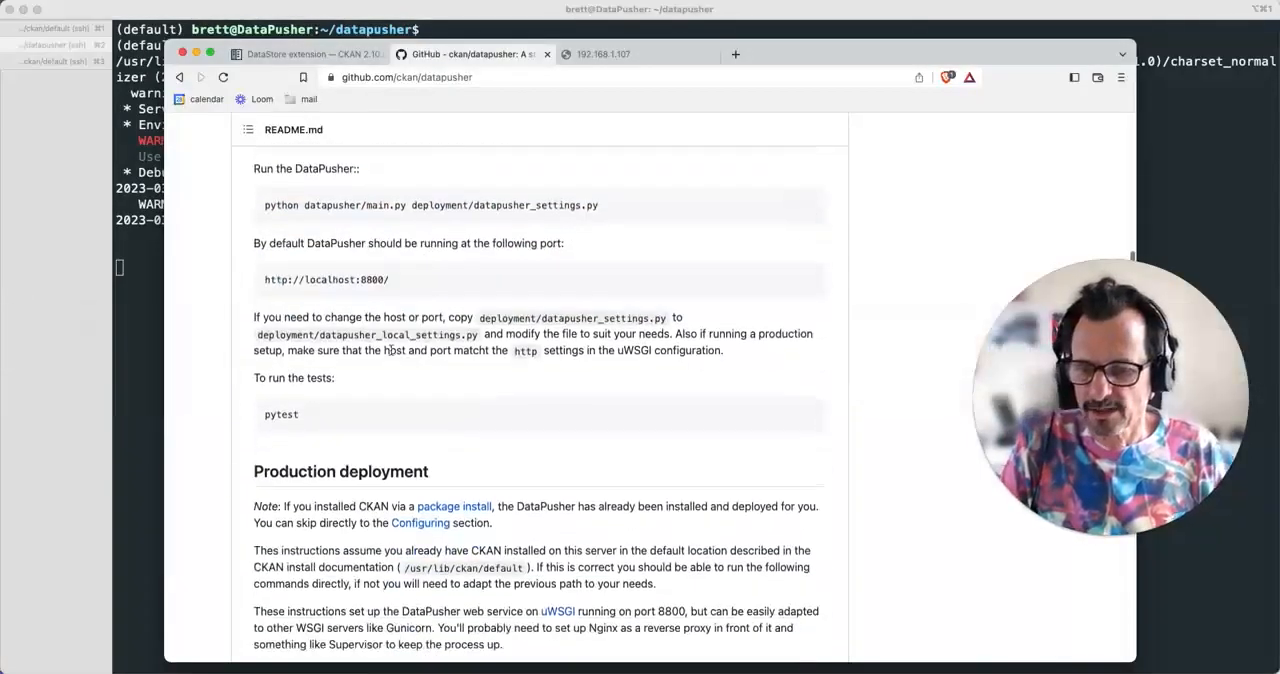
{"action": "scroll", "coordinate": [312, 460], "scroll_direction": "down", "scroll_amount": 2}
{"action": "scroll", "coordinate": [375, 530], "scroll_direction": "down", "scroll_amount": 2}
{"action": "scroll", "coordinate": [375, 530], "scroll_direction": "up", "scroll_amount": 3}
{"action": "scroll", "coordinate": [377, 533], "scroll_direction": "up", "scroll_amount": 2}
{"action": "scroll", "coordinate": [377, 533], "scroll_direction": "up", "scroll_amount": 2}
{"action": "scroll", "coordinate": [377, 533], "scroll_direction": "up", "scroll_amount": 2}
{"action": "scroll", "coordinate": [377, 533], "scroll_direction": "up", "scroll_amount": 1}
{"action": "scroll", "coordinate": [377, 533], "scroll_direction": "up", "scroll_amount": 1}
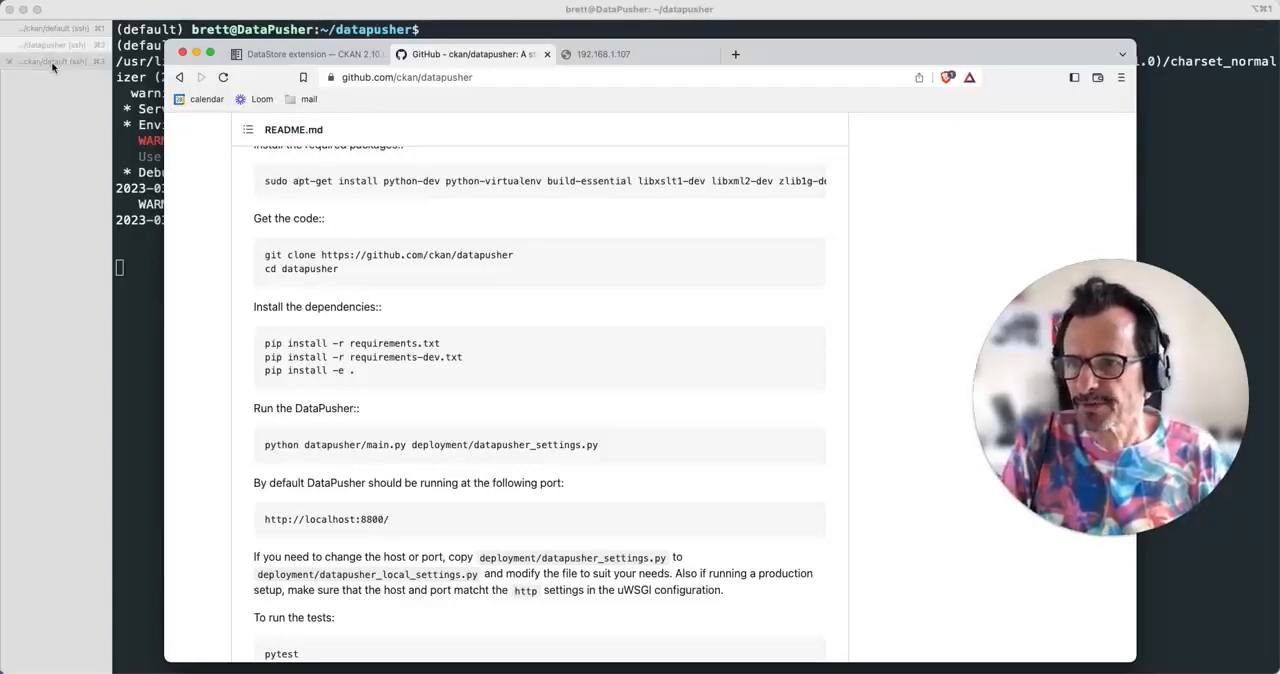
{"action": "key", "text": "super+Tab"}
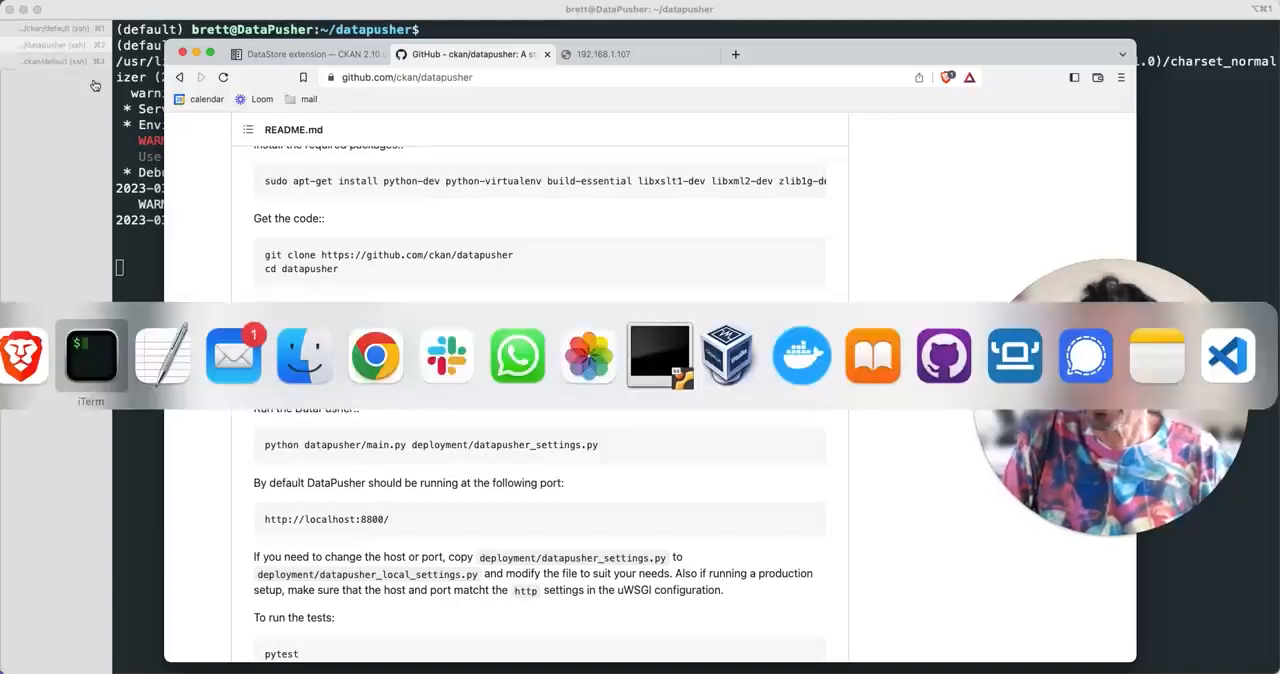
{"action": "scroll", "coordinate": [402, 297], "scroll_direction": "down", "scroll_amount": 2}
{"action": "scroll", "coordinate": [413, 357], "scroll_direction": "up", "scroll_amount": 4}
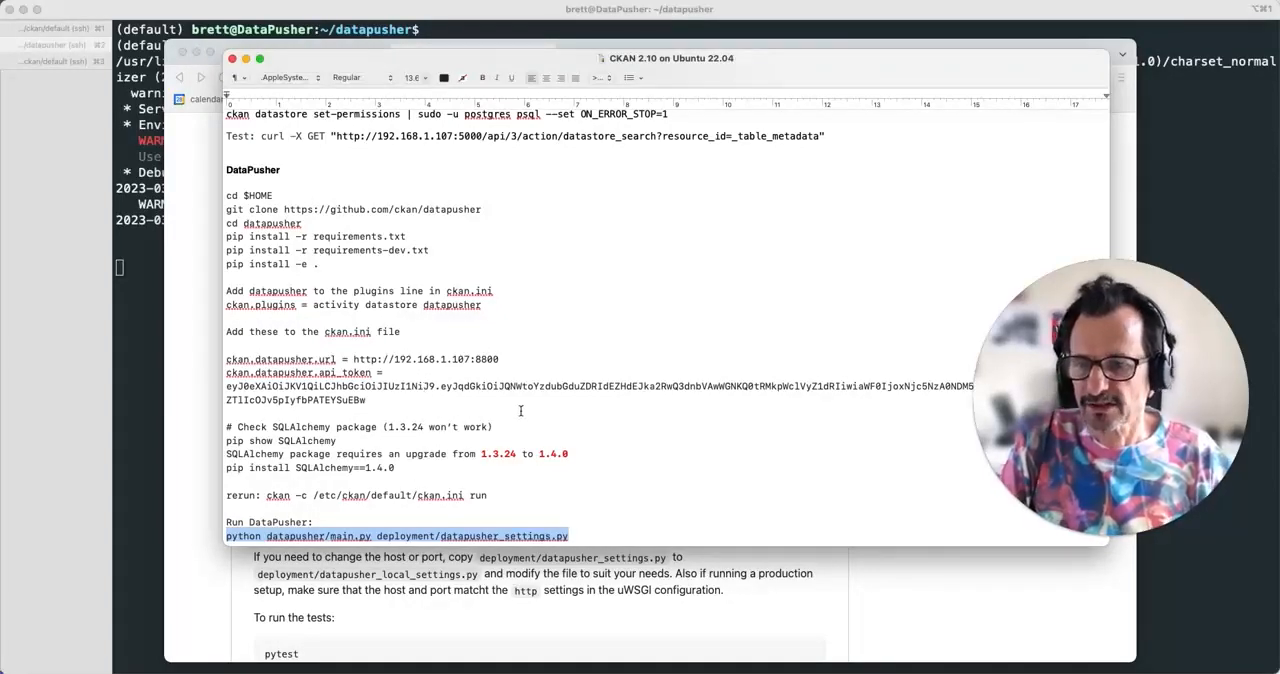
{"action": "key", "text": "super+Tab"}
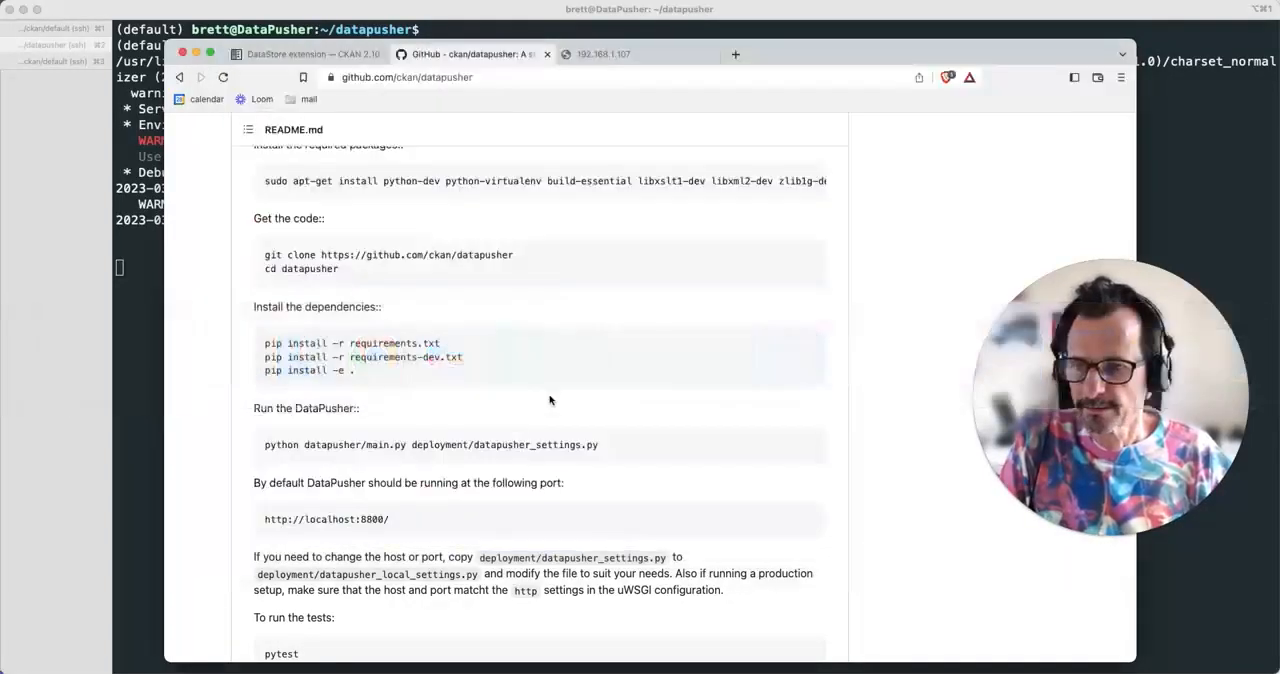
Reload the CKAN site at 192.168.1.107:5000 and log in as brett.
{"action": "left_click", "coordinate": [600, 54]}
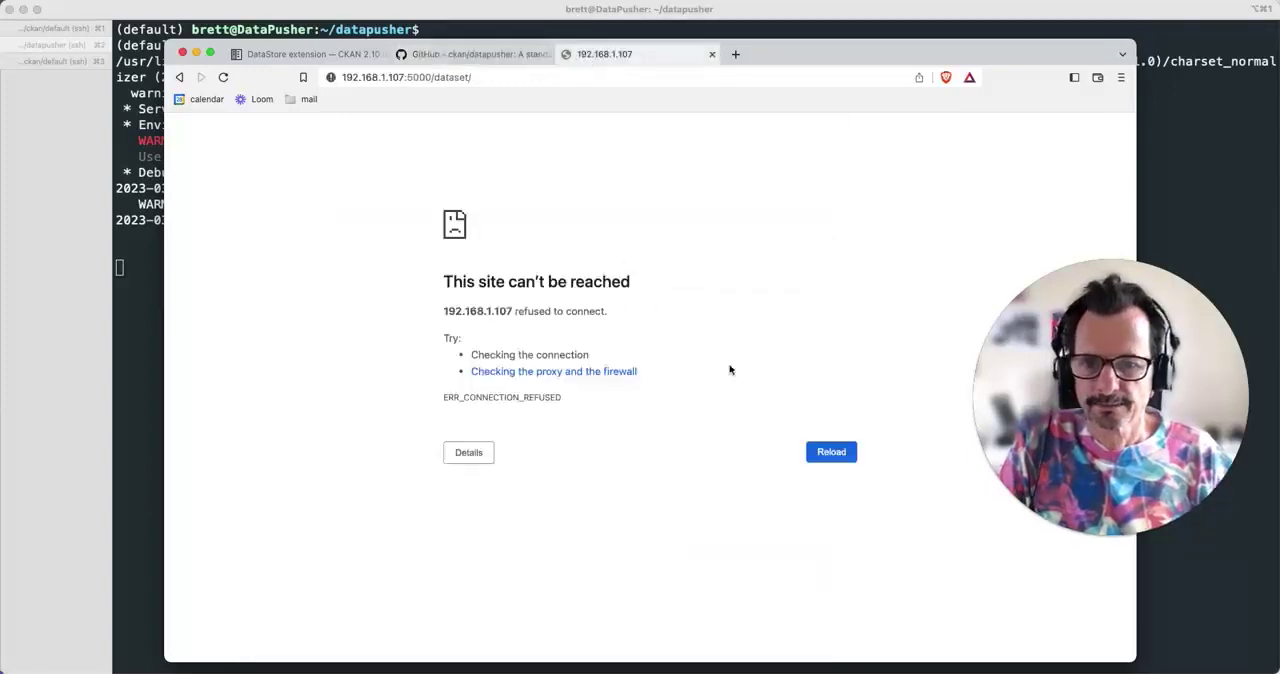
{"action": "left_click", "coordinate": [826, 455]}
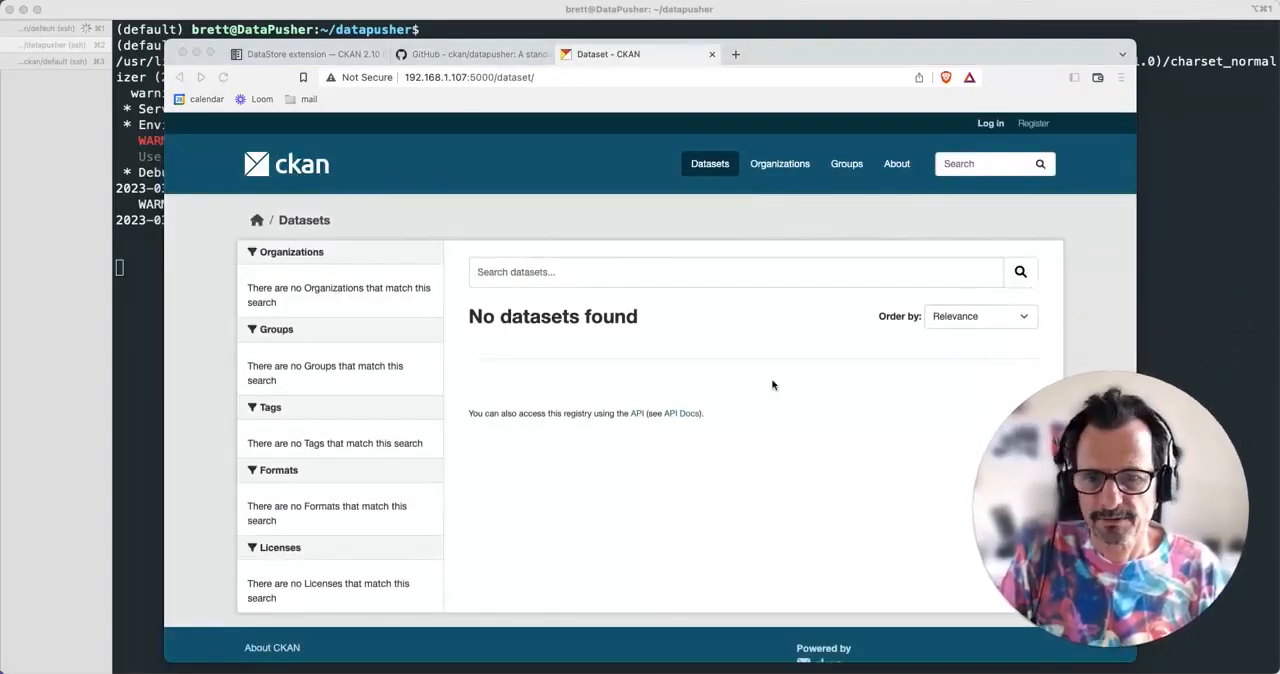
{"action": "left_click", "coordinate": [990, 123]}
{"action": "left_click", "coordinate": [520, 325]}
{"action": "type", "text": "brett"}
{"action": "left_click", "coordinate": [502, 389]}
{"action": "type", "text": "password"}
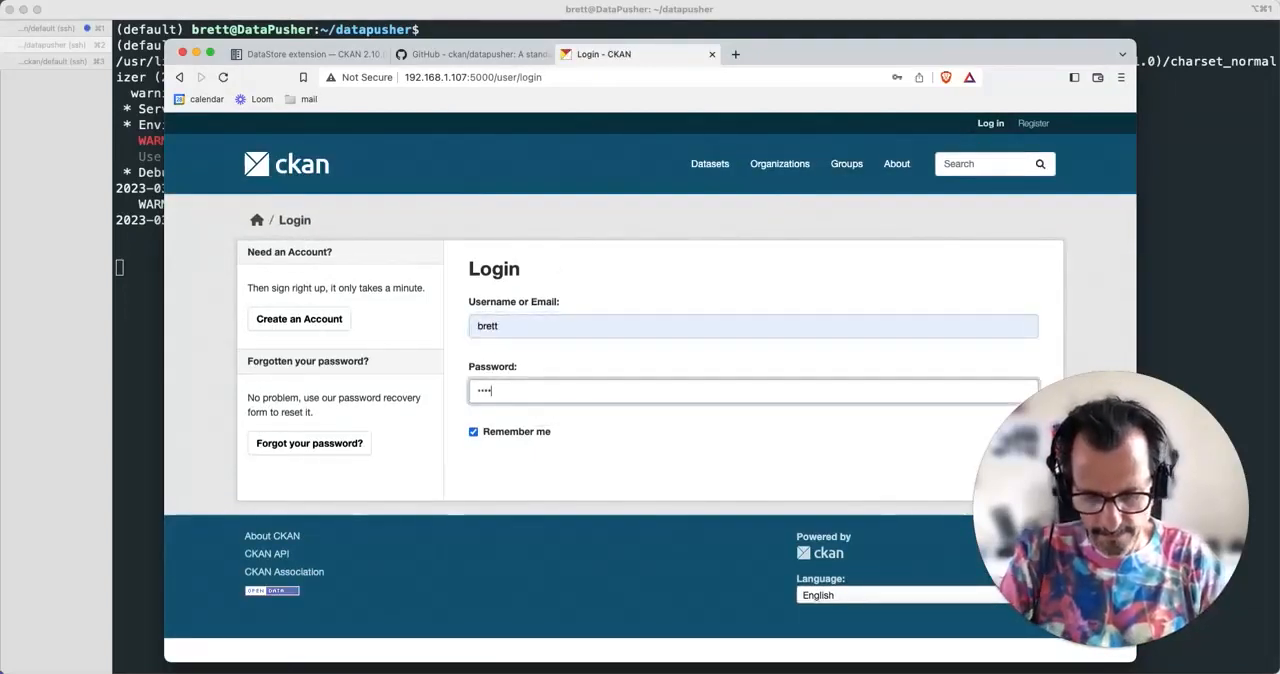
{"action": "key", "text": "Return"}
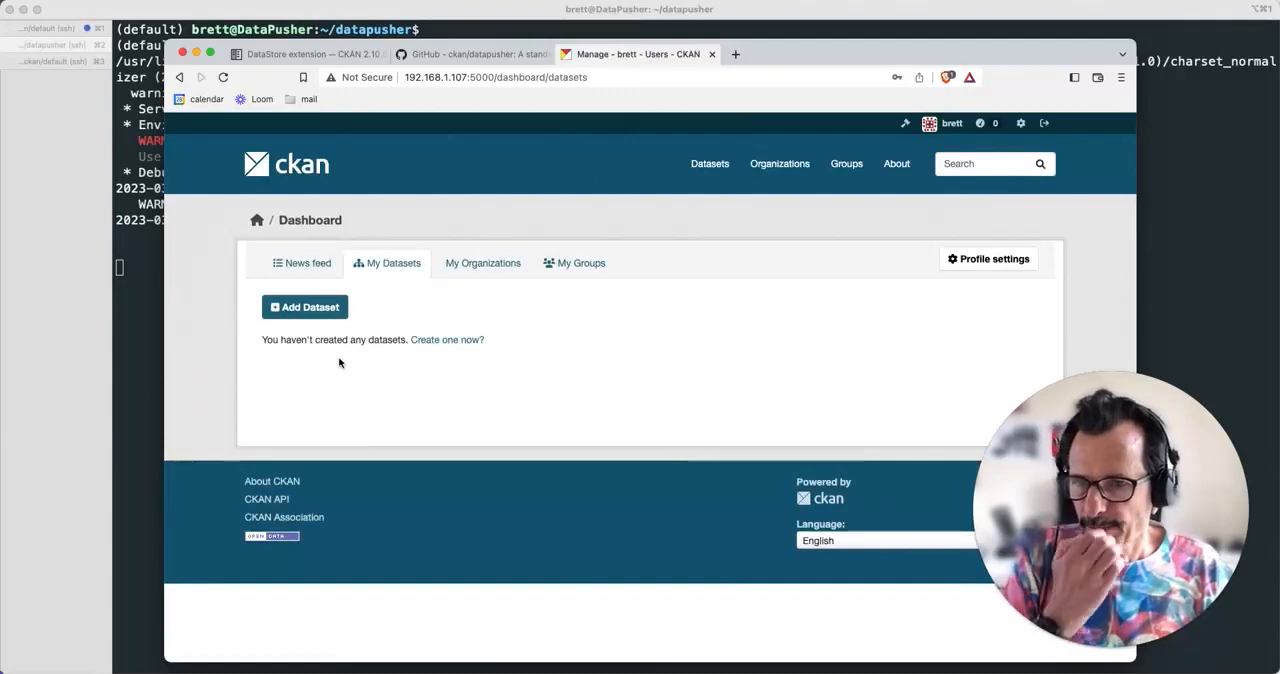
Create a new dataset titled testset1 and continue to the Add Data step.
{"action": "left_click", "coordinate": [305, 307]}
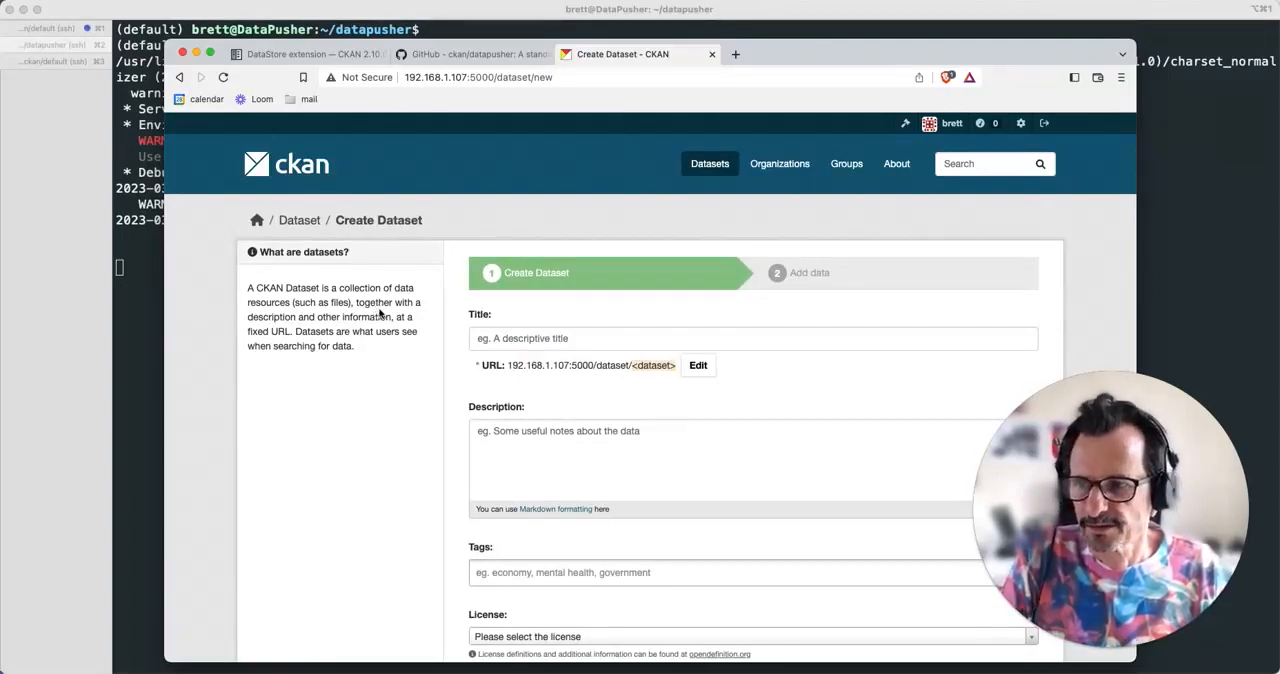
{"action": "left_click", "coordinate": [516, 337]}
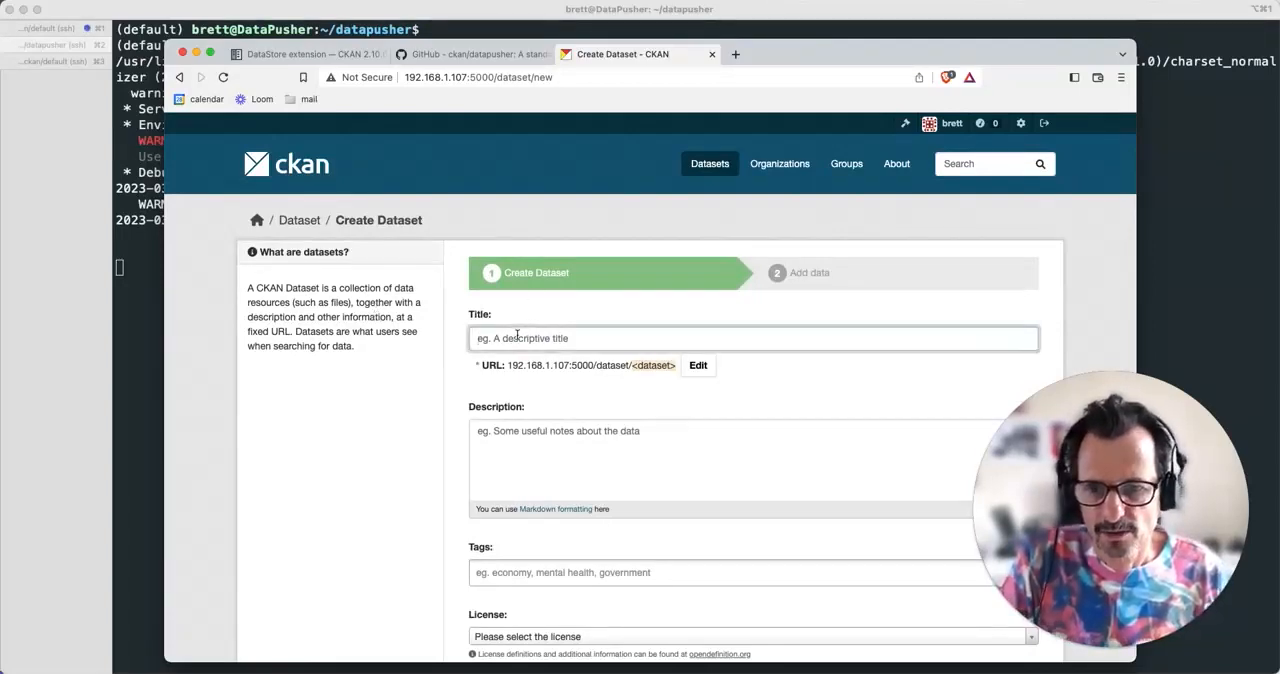
{"action": "type", "text": "testset"}
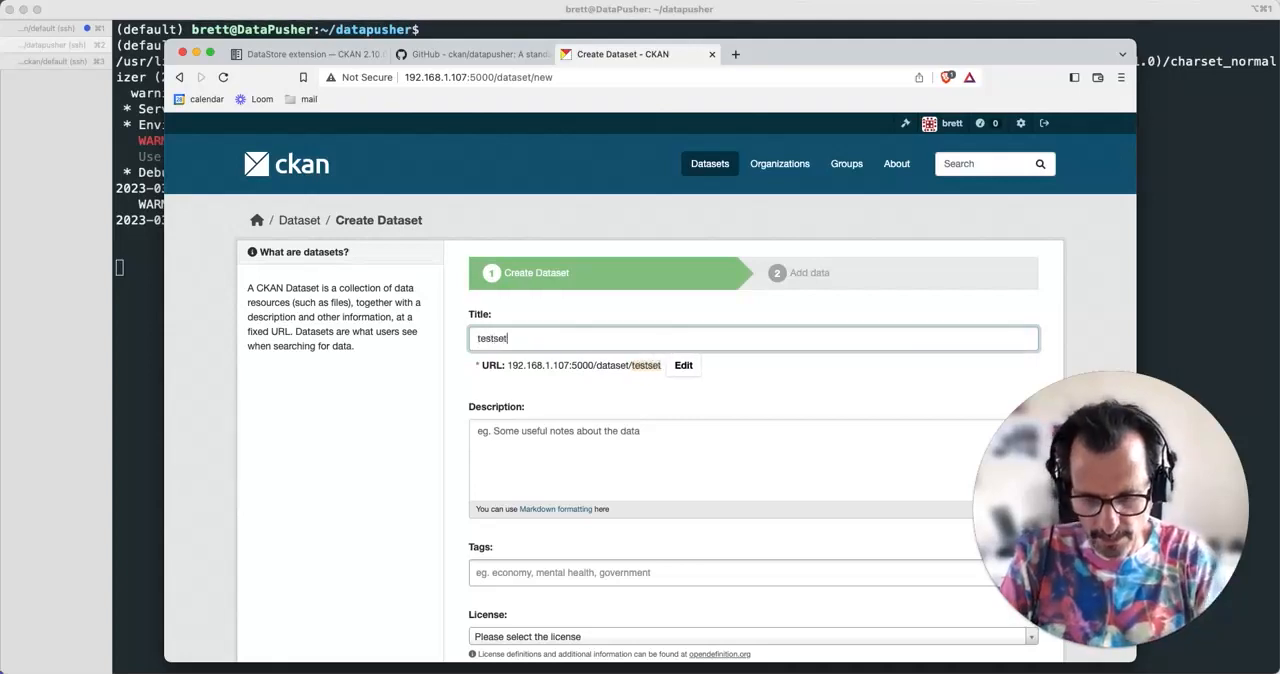
{"action": "type", "text": "1"}
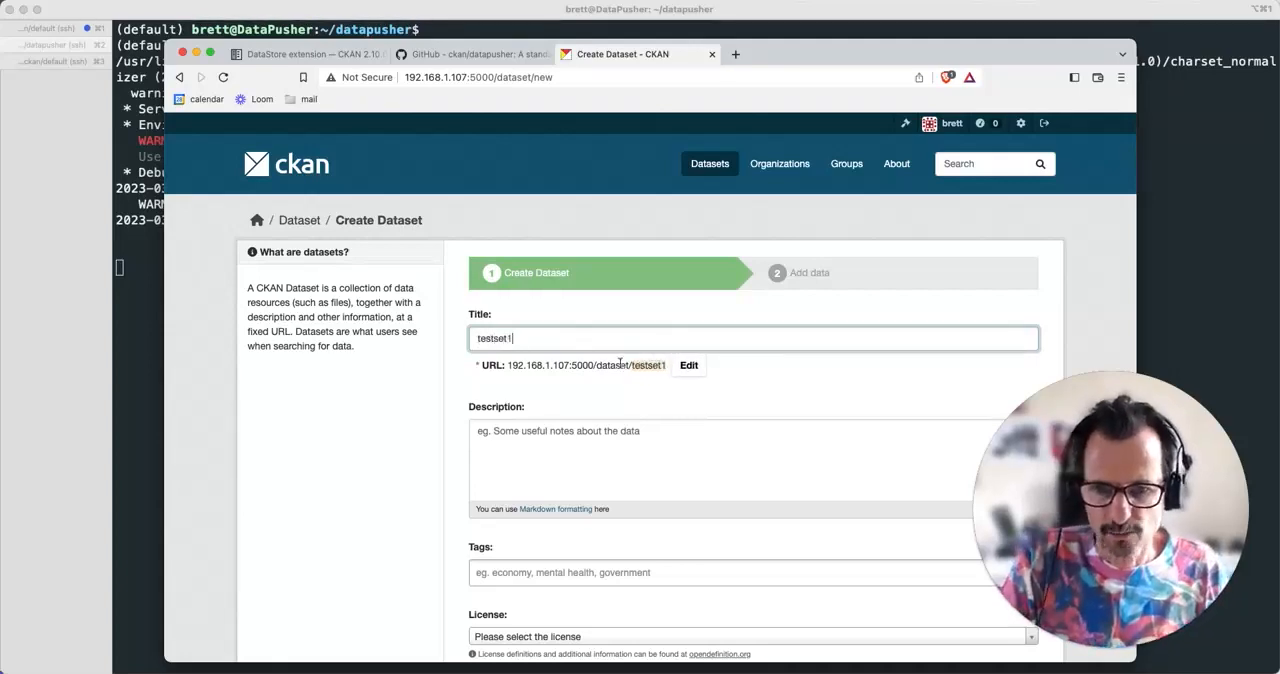
{"action": "scroll", "coordinate": [623, 360], "scroll_direction": "down", "scroll_amount": 3}
{"action": "scroll", "coordinate": [623, 360], "scroll_direction": "down", "scroll_amount": 3}
{"action": "scroll", "coordinate": [700, 350], "scroll_direction": "down", "scroll_amount": 3}
{"action": "scroll", "coordinate": [740, 350], "scroll_direction": "down", "scroll_amount": 3}
{"action": "scroll", "coordinate": [760, 347], "scroll_direction": "down", "scroll_amount": 2}
{"action": "scroll", "coordinate": [760, 347], "scroll_direction": "down", "scroll_amount": 5}
{"action": "scroll", "coordinate": [760, 400], "scroll_direction": "down", "scroll_amount": 2}
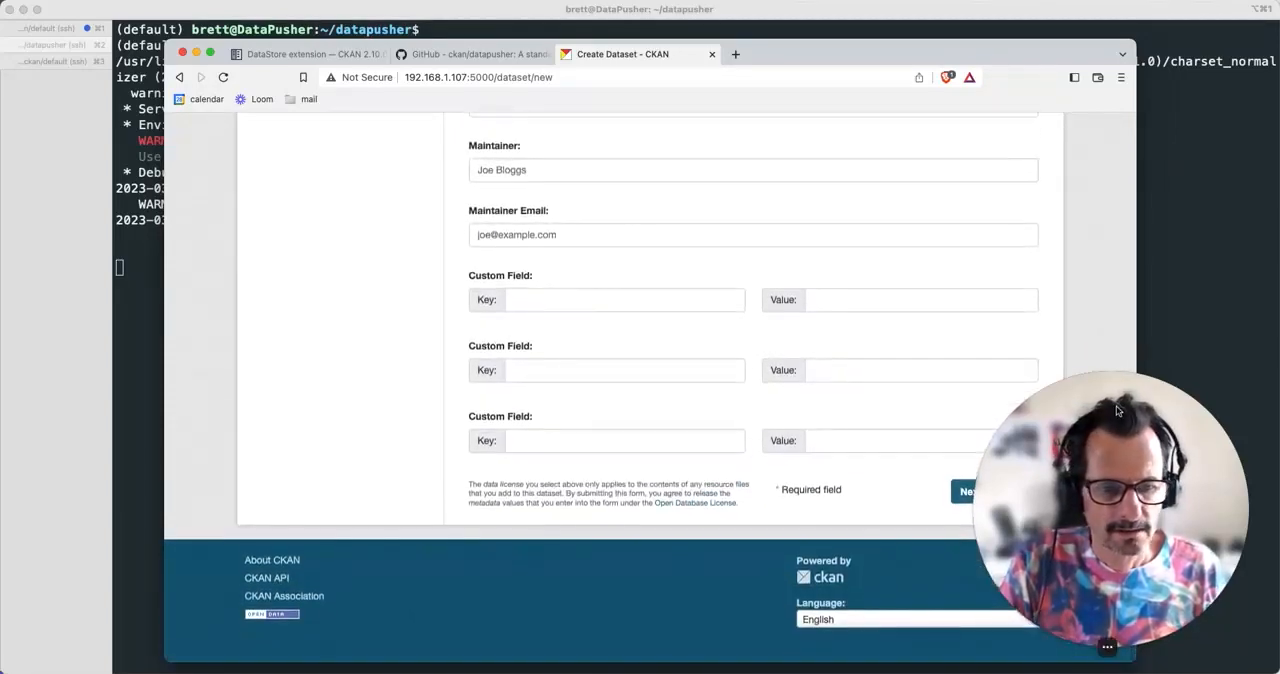
{"action": "left_click_drag", "start_coordinate": [1115, 500], "coordinate": [1113, 300]}
{"action": "left_click_drag", "start_coordinate": [1113, 215], "coordinate": [1113, 185]}
{"action": "left_click", "coordinate": [994, 491]}
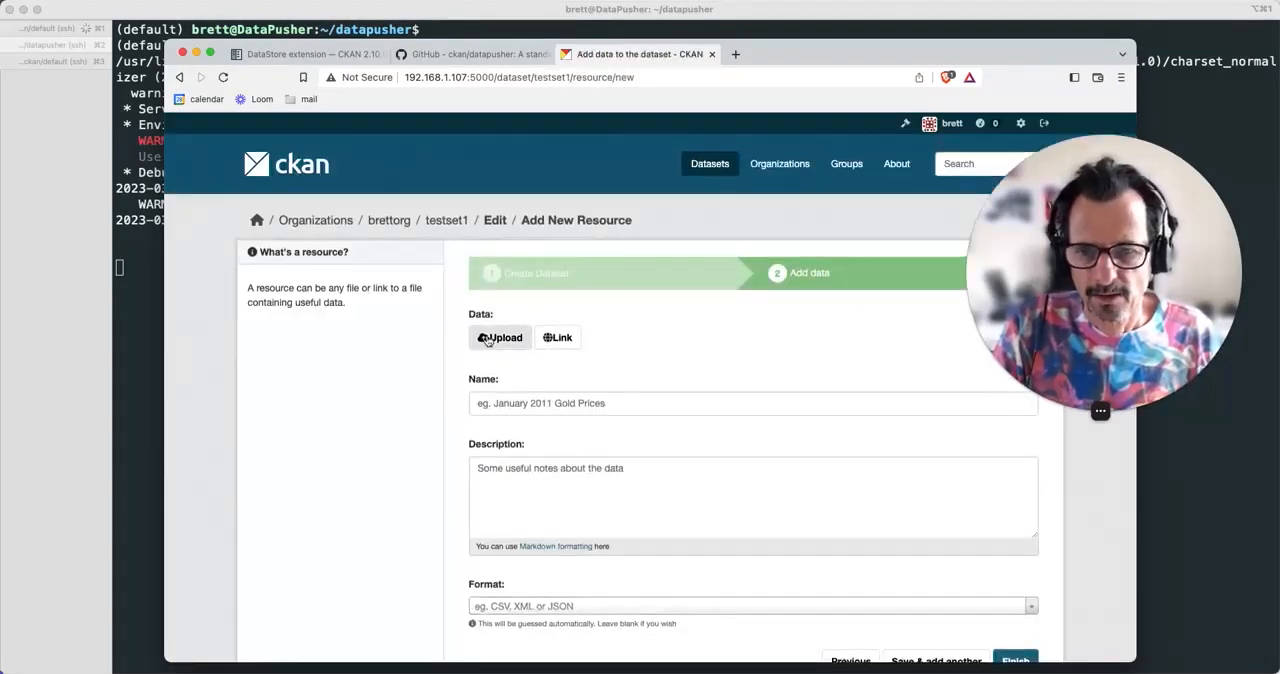
Upload simple-username-password.csv as the new resource's data file.
{"action": "left_click", "coordinate": [499, 337]}
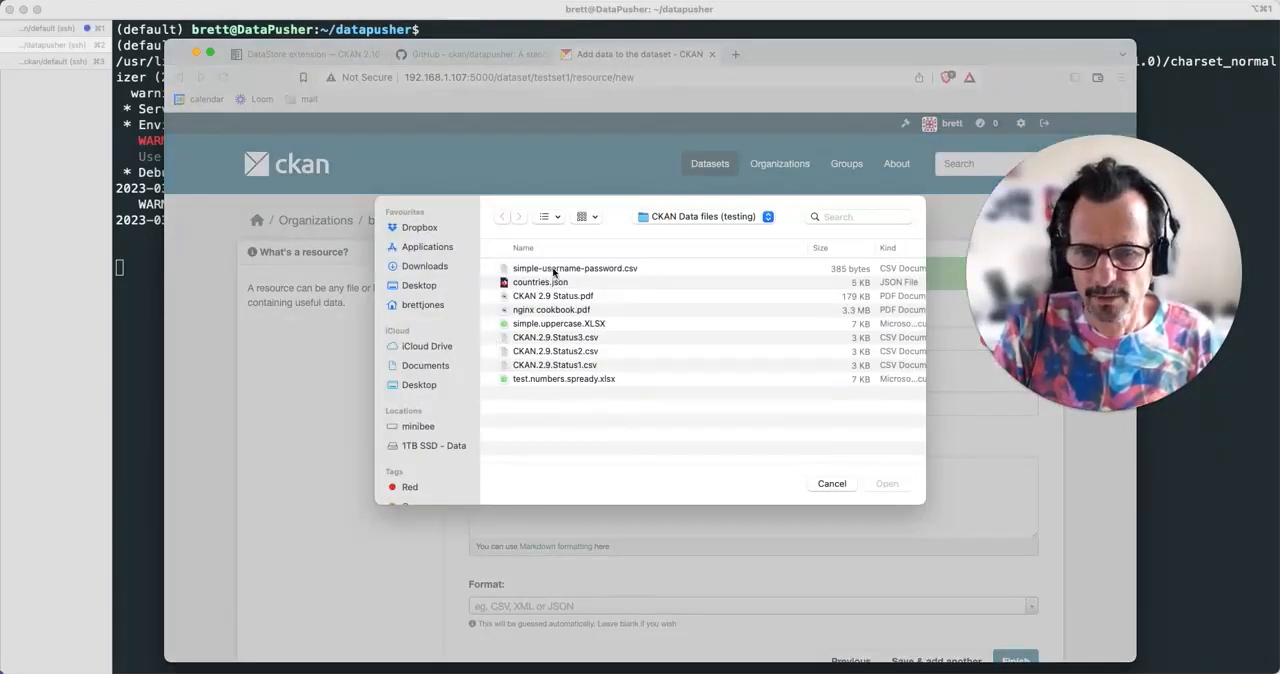
{"action": "left_click", "coordinate": [553, 270]}
{"action": "double_click", "coordinate": [553, 270]}
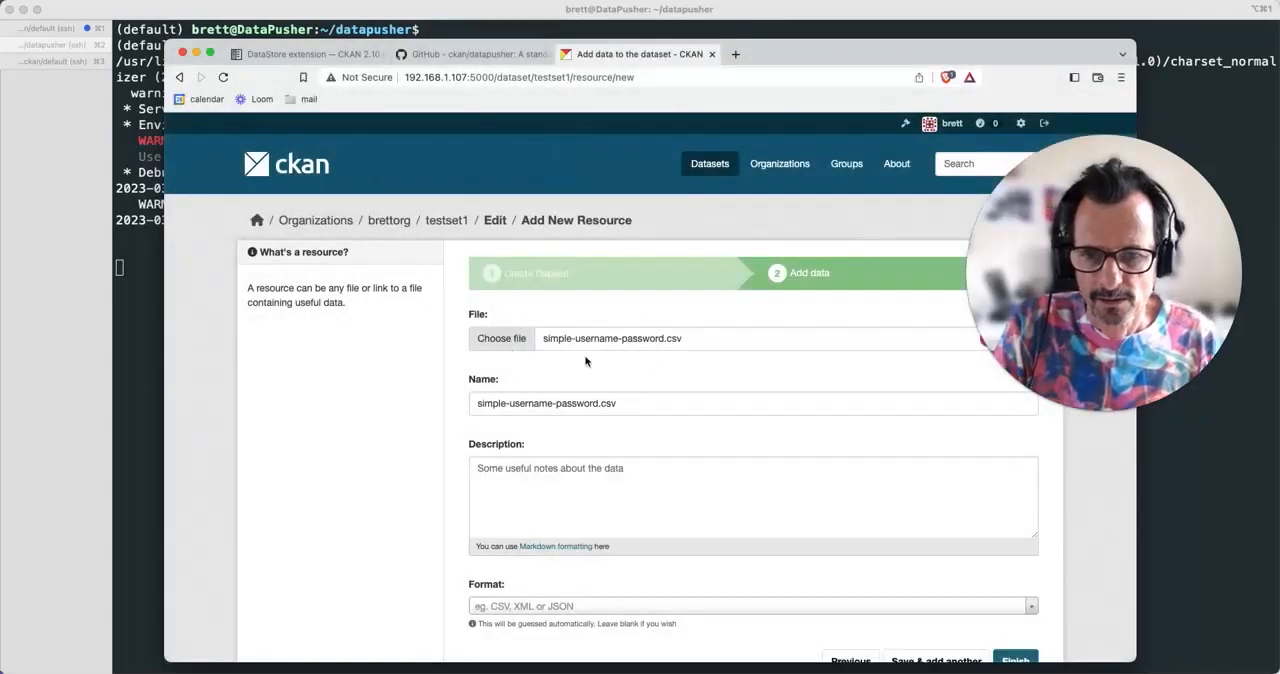
{"action": "left_click_drag", "start_coordinate": [1106, 268], "coordinate": [1106, 463]}
{"action": "scroll", "coordinate": [709, 370], "scroll_direction": "down", "scroll_amount": 3}
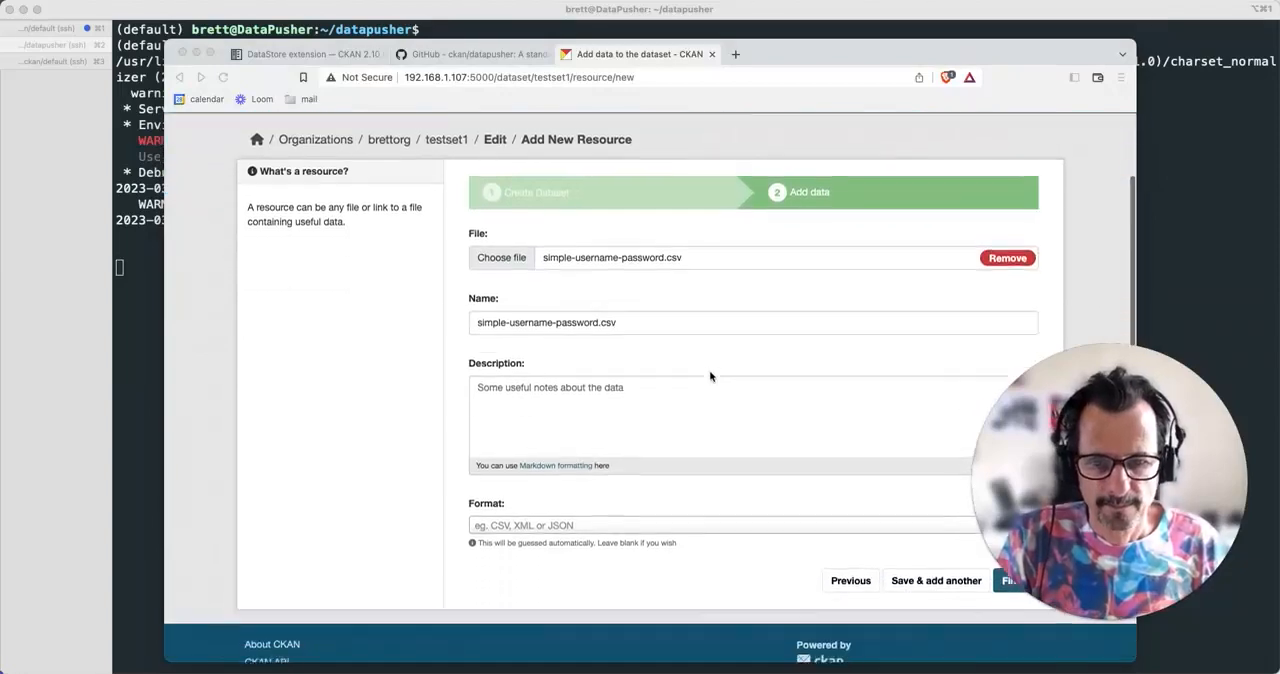
{"action": "scroll", "coordinate": [709, 370], "scroll_direction": "down", "scroll_amount": 3}
{"action": "left_click_drag", "start_coordinate": [1106, 480], "coordinate": [1125, 330]}
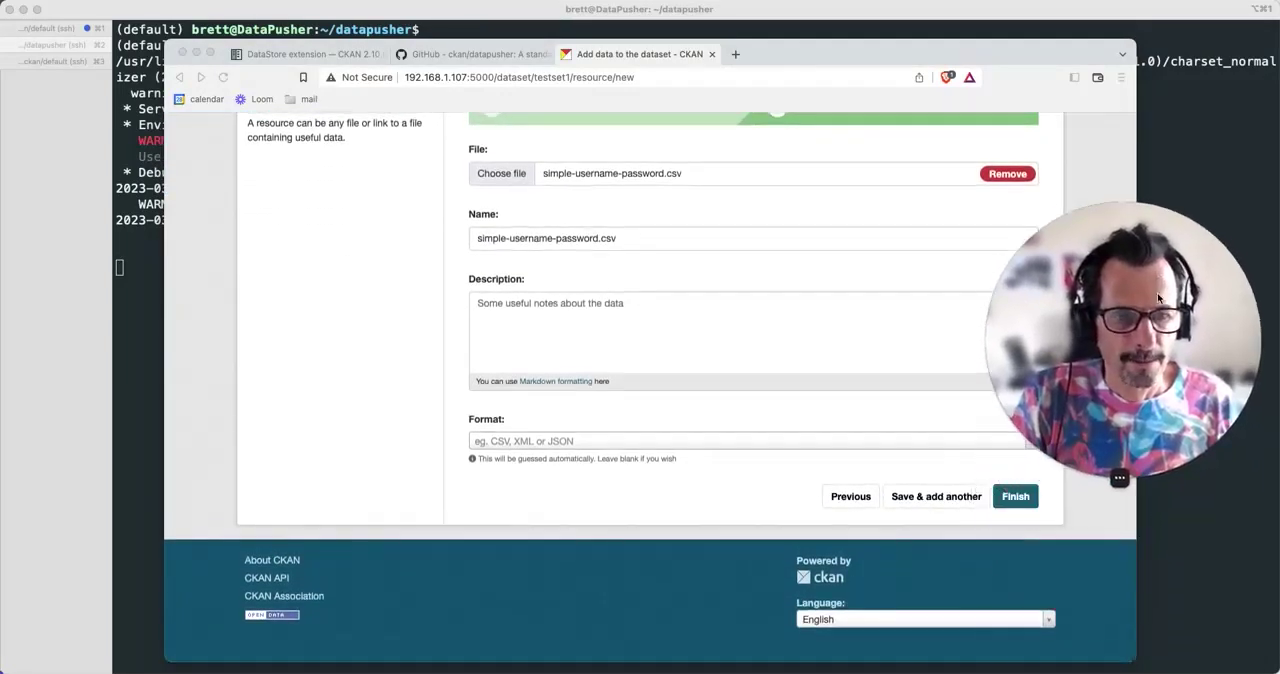
Check the CKAN and DataPusher server terminal sessions, then return to the browser.
{"action": "left_click", "coordinate": [45, 47]}
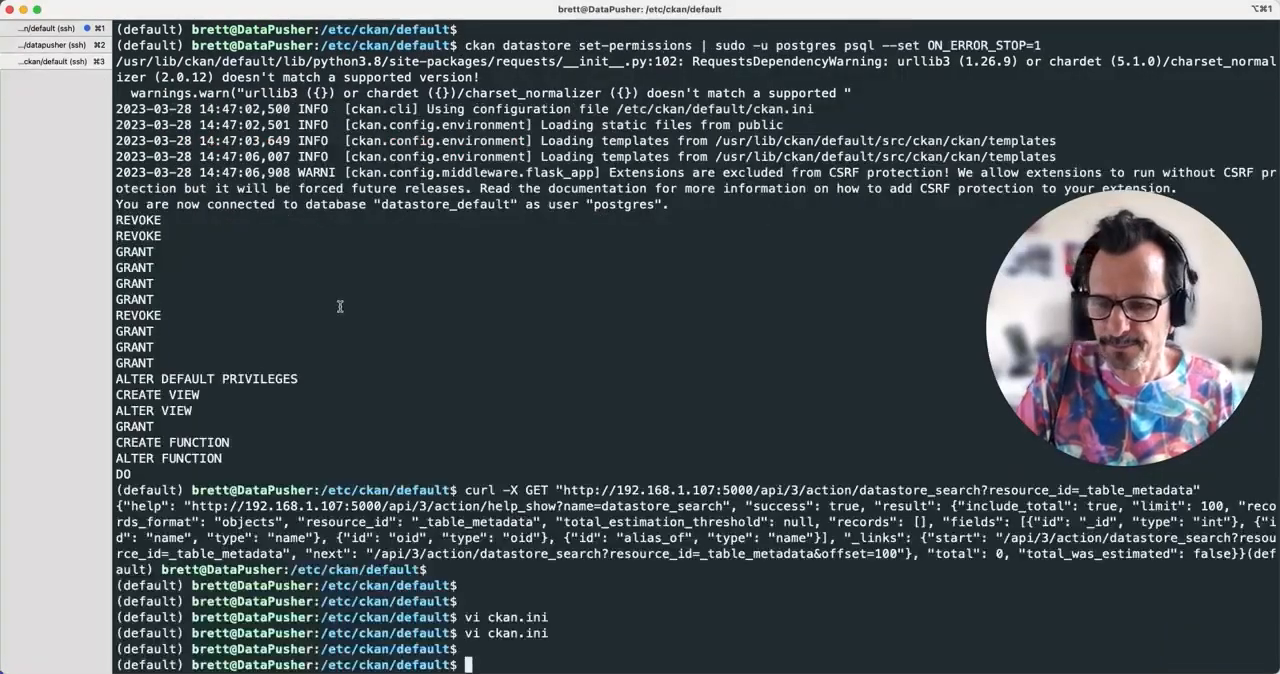
{"action": "left_click", "coordinate": [45, 45]}
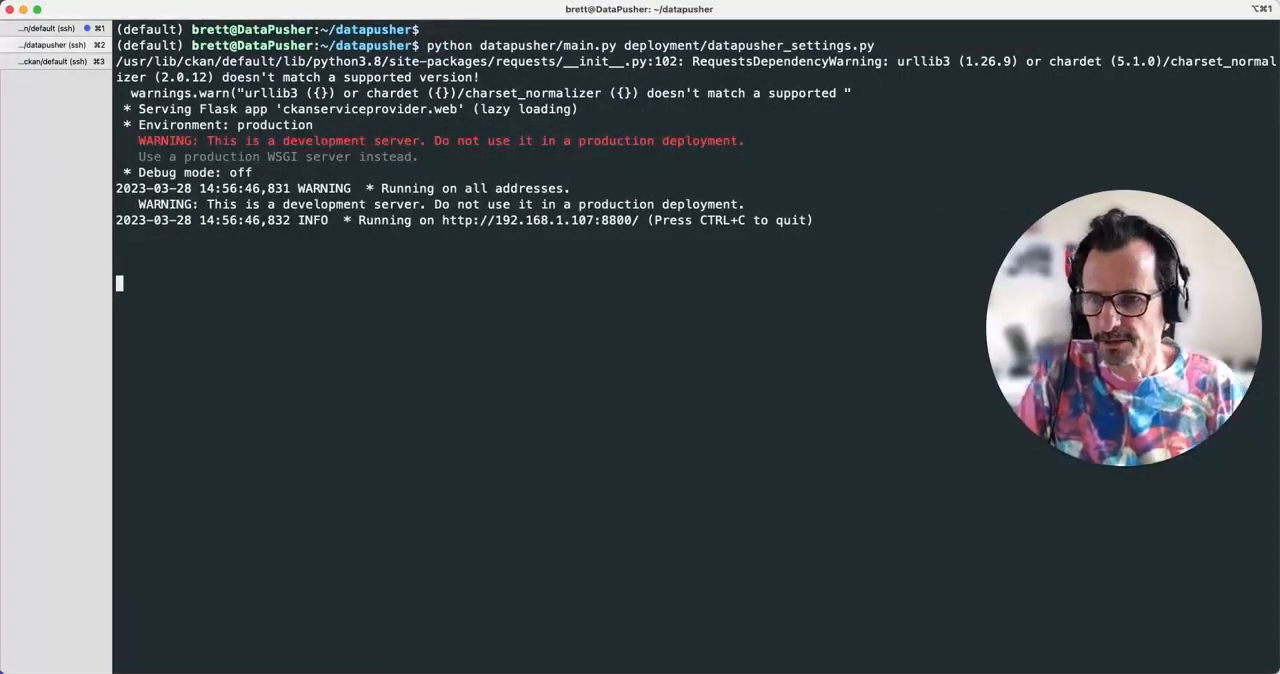
{"action": "key", "text": "Return"}
{"action": "key", "text": "super+Tab"}
{"action": "key", "text": "super+Tab"}
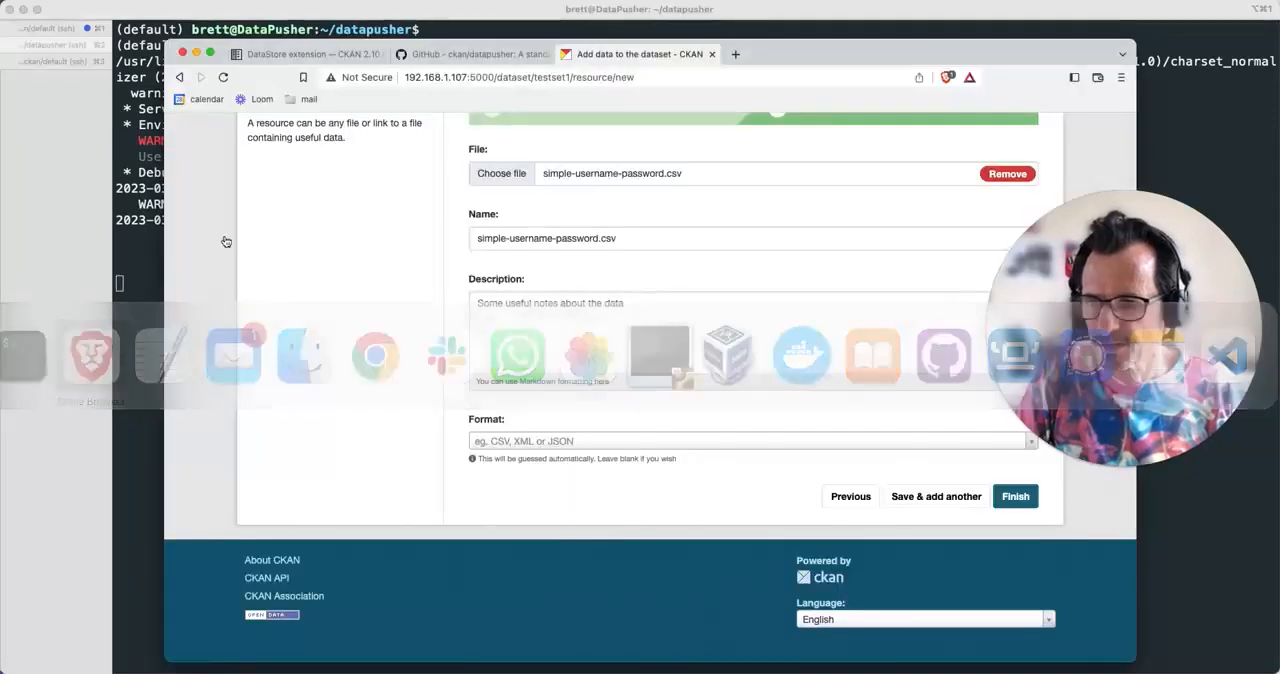
Finish the dataset and watch the DataPusher log fetch the CSV and push 5 entries.
{"action": "left_click", "coordinate": [1013, 503]}
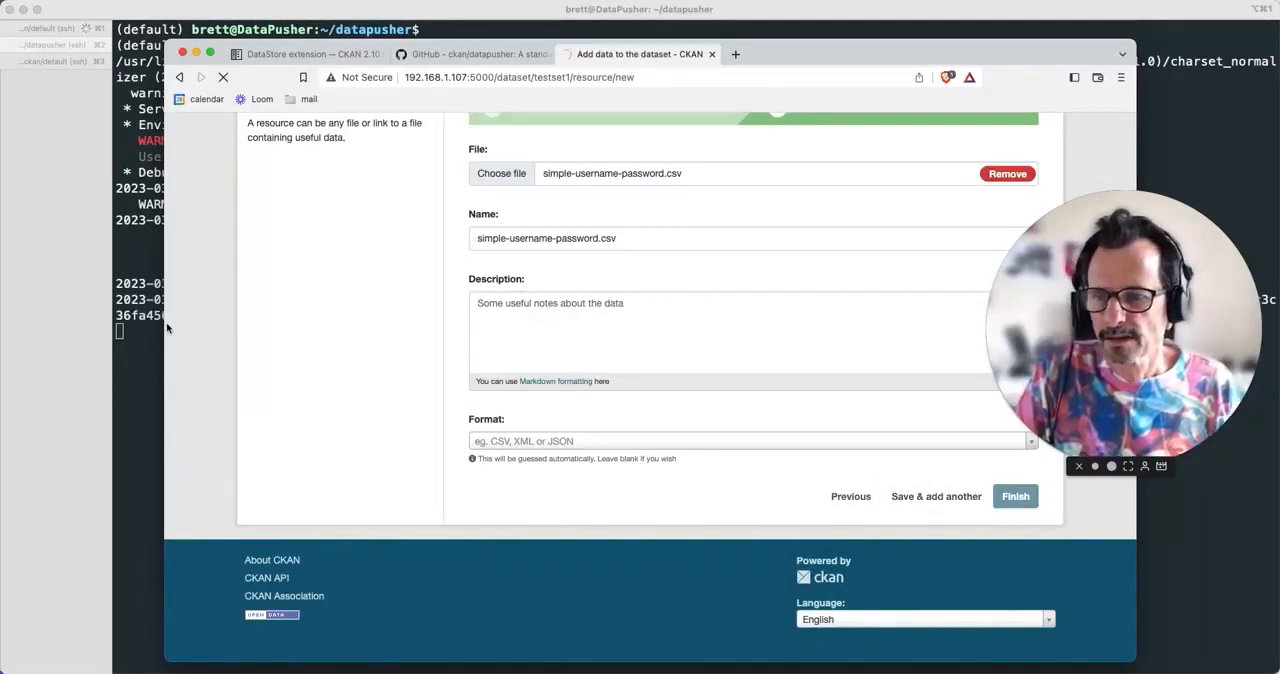
{"action": "left_click", "coordinate": [142, 345]}
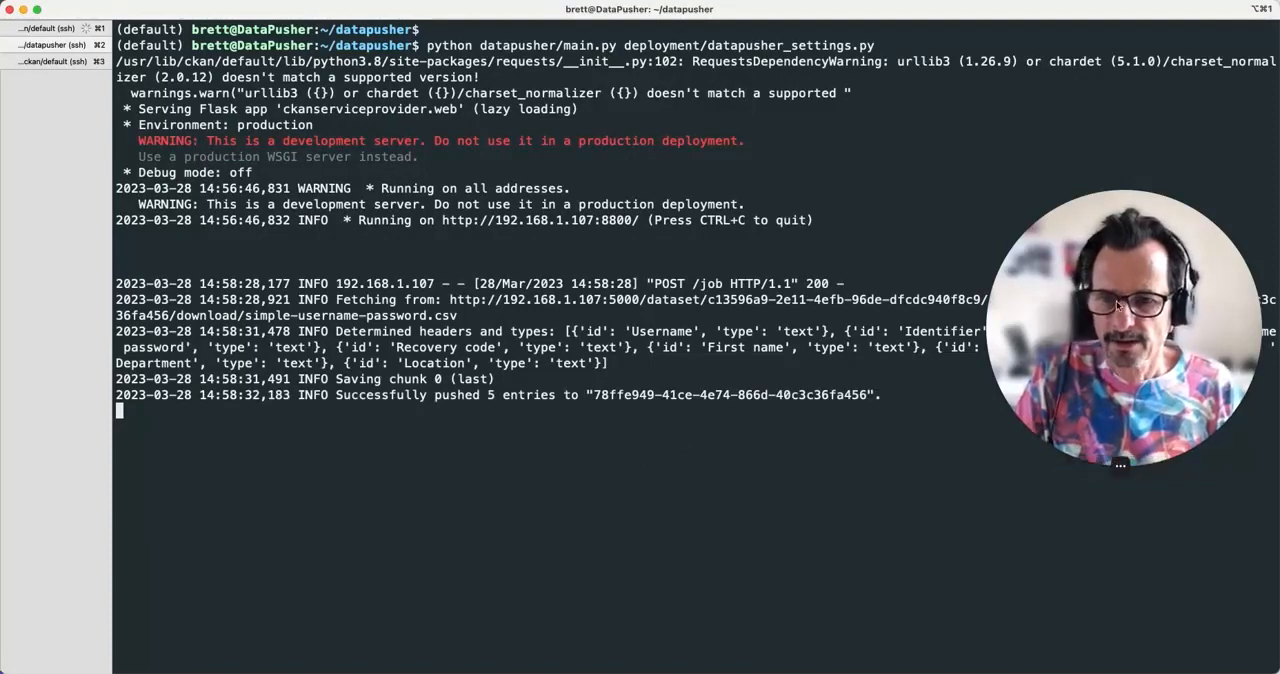
{"action": "left_click_drag", "start_coordinate": [1128, 330], "coordinate": [1118, 517]}
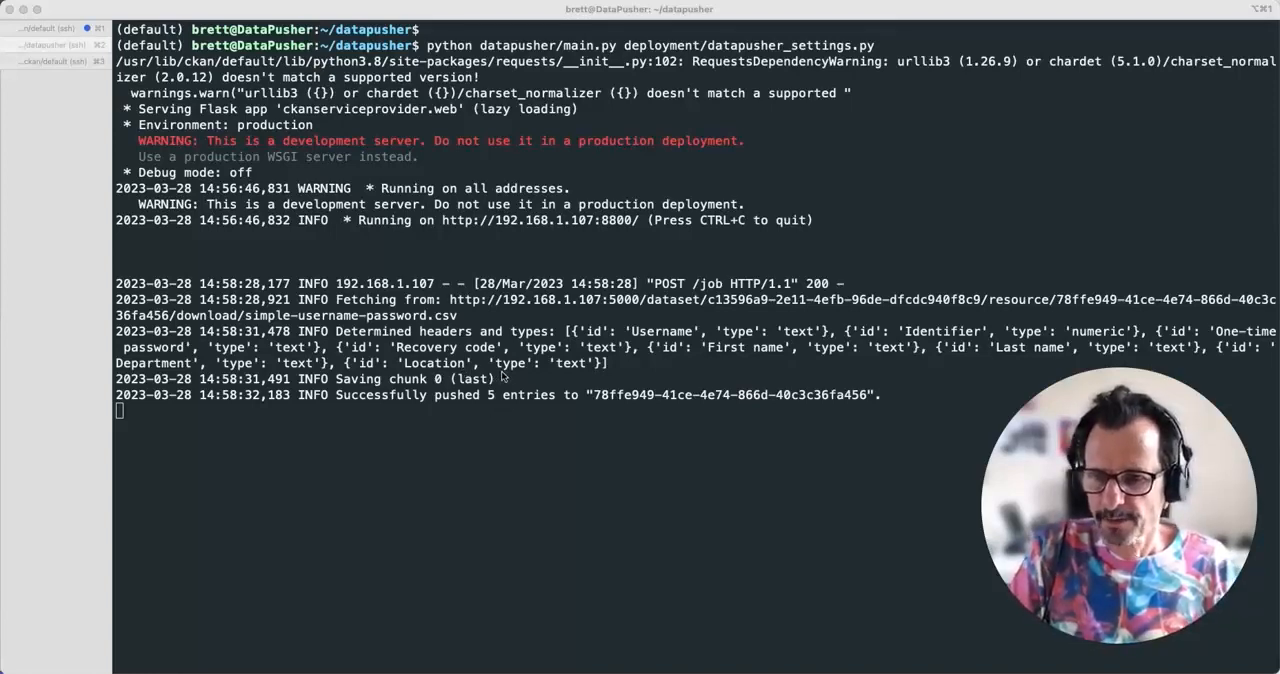
{"action": "key", "text": "super+Tab"}
{"action": "key", "text": "super+Tab"}
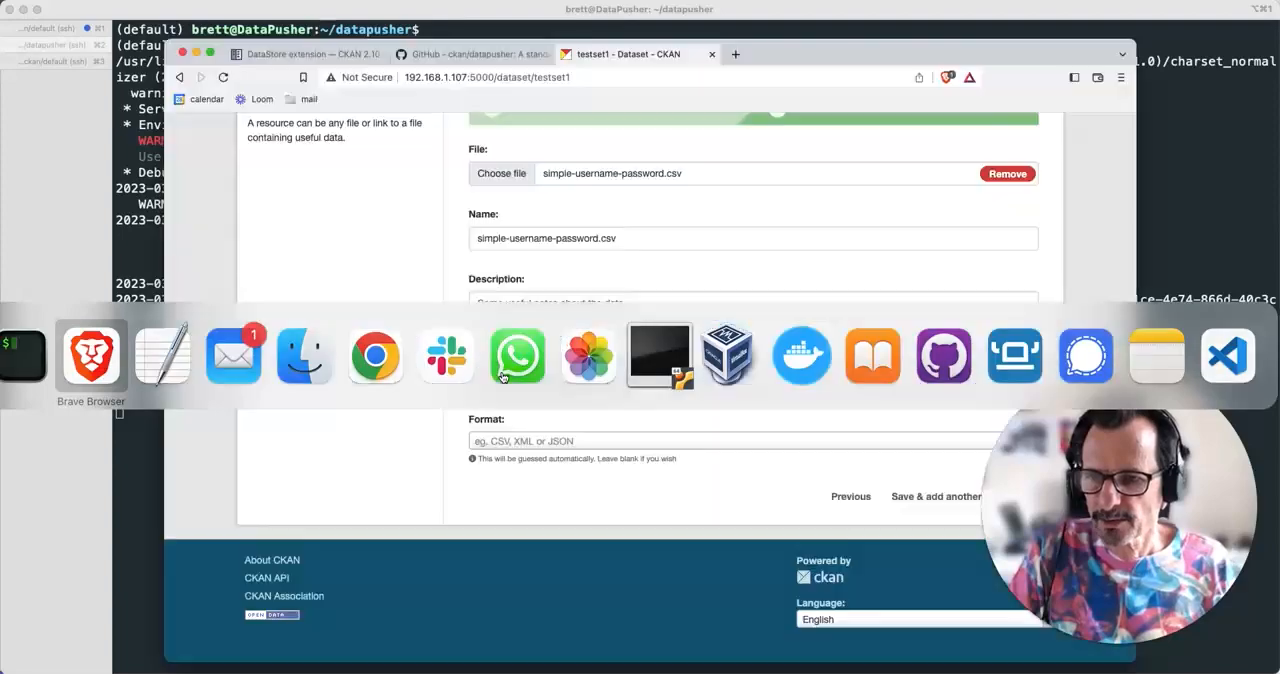
View the DataStore status of simple-username-password.csv under Manage, showing Complete.
{"action": "left_click", "coordinate": [576, 368]}
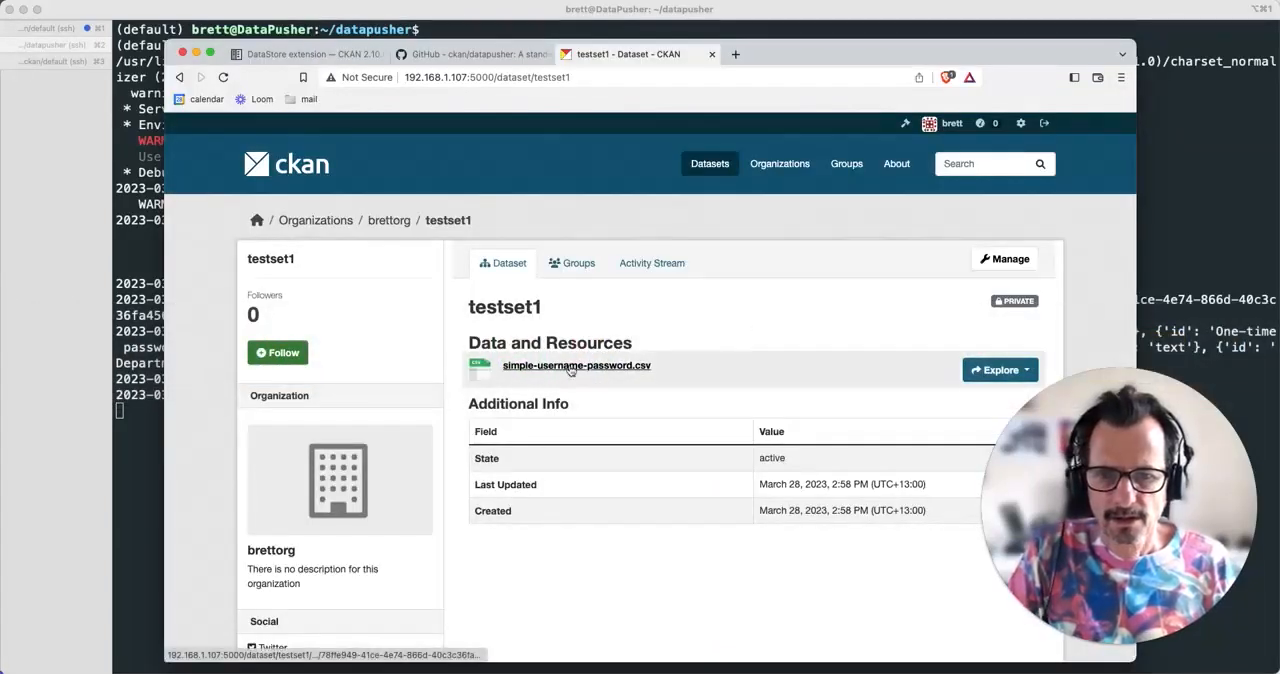
{"action": "scroll", "coordinate": [558, 380], "scroll_direction": "down", "scroll_amount": 3}
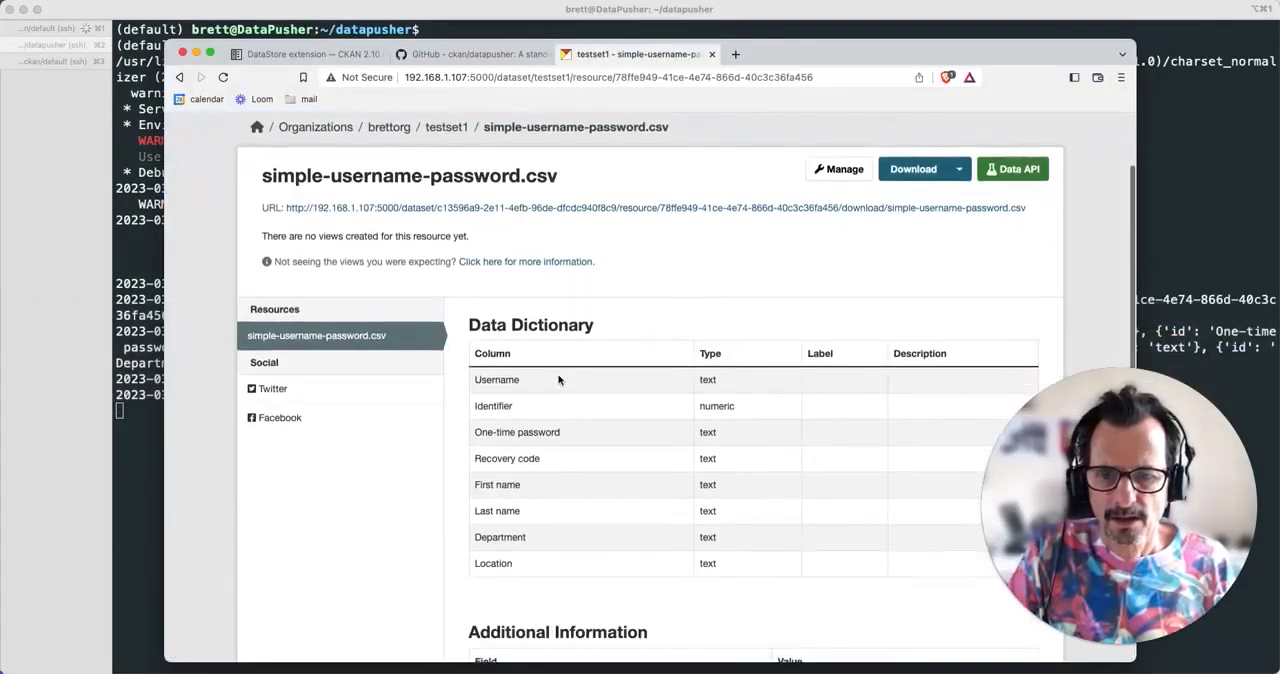
{"action": "left_click", "coordinate": [838, 169]}
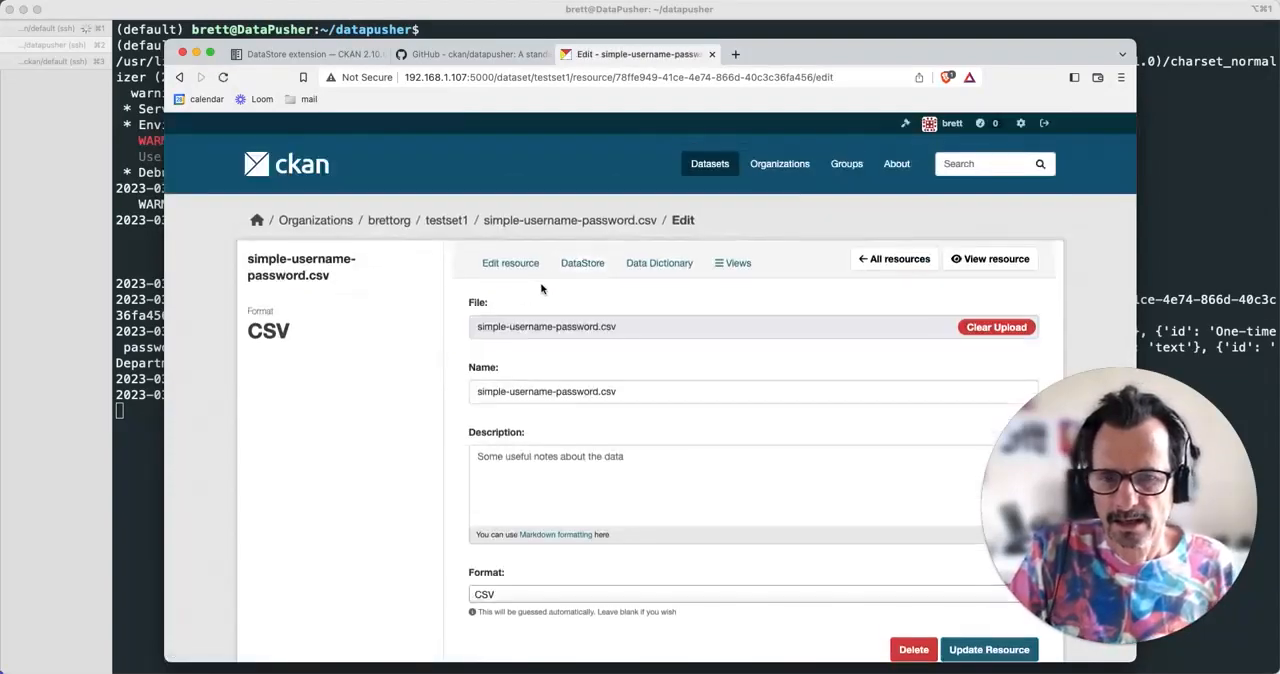
{"action": "left_click", "coordinate": [582, 262]}
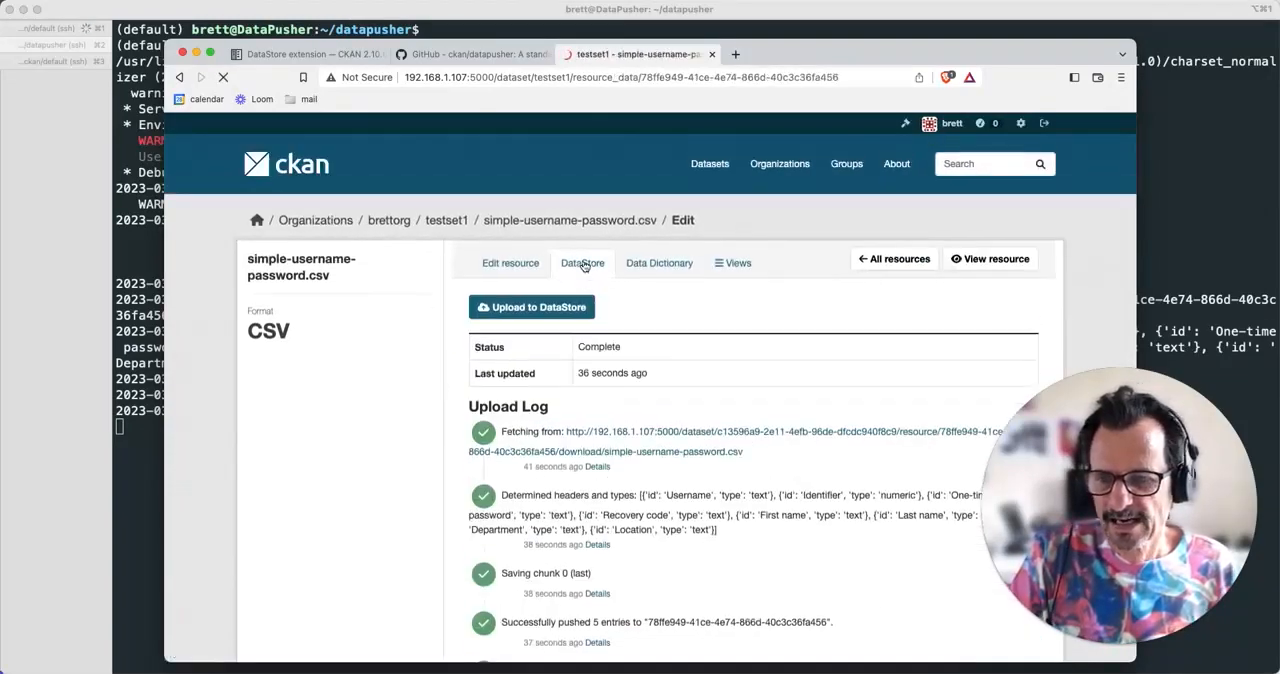
{"action": "scroll", "coordinate": [703, 340], "scroll_direction": "down", "scroll_amount": 2}
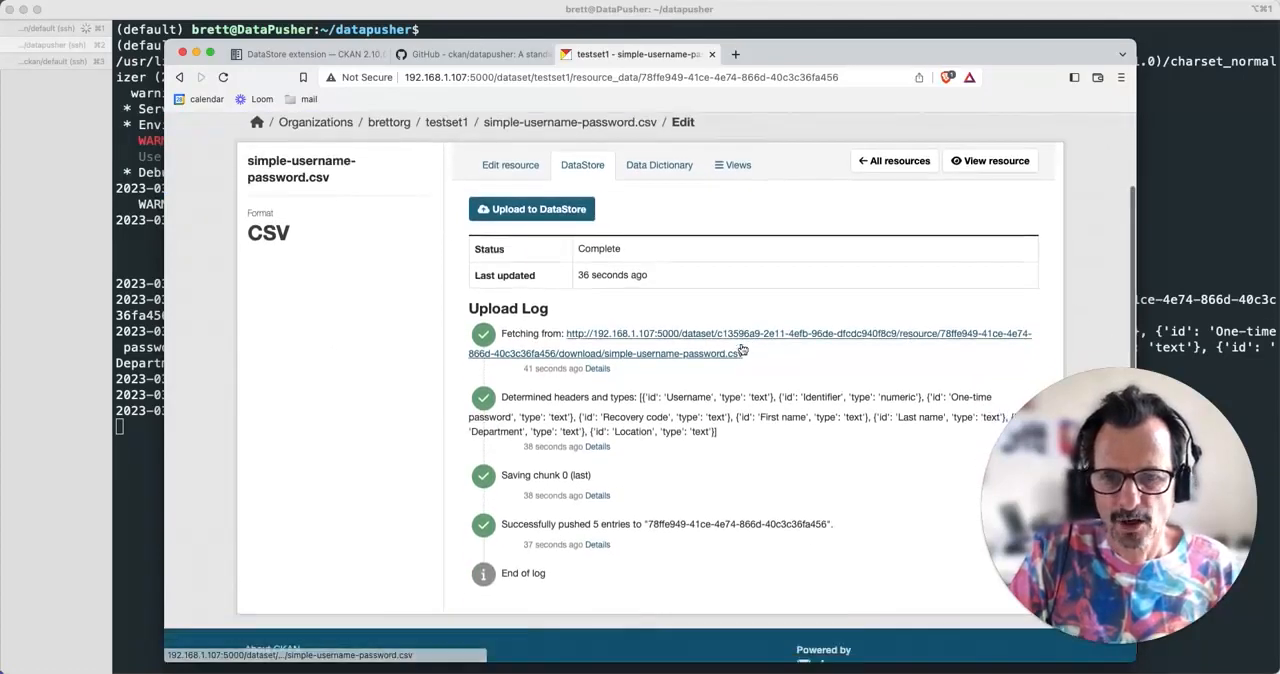
{"action": "scroll", "coordinate": [703, 366], "scroll_direction": "down", "scroll_amount": 1}
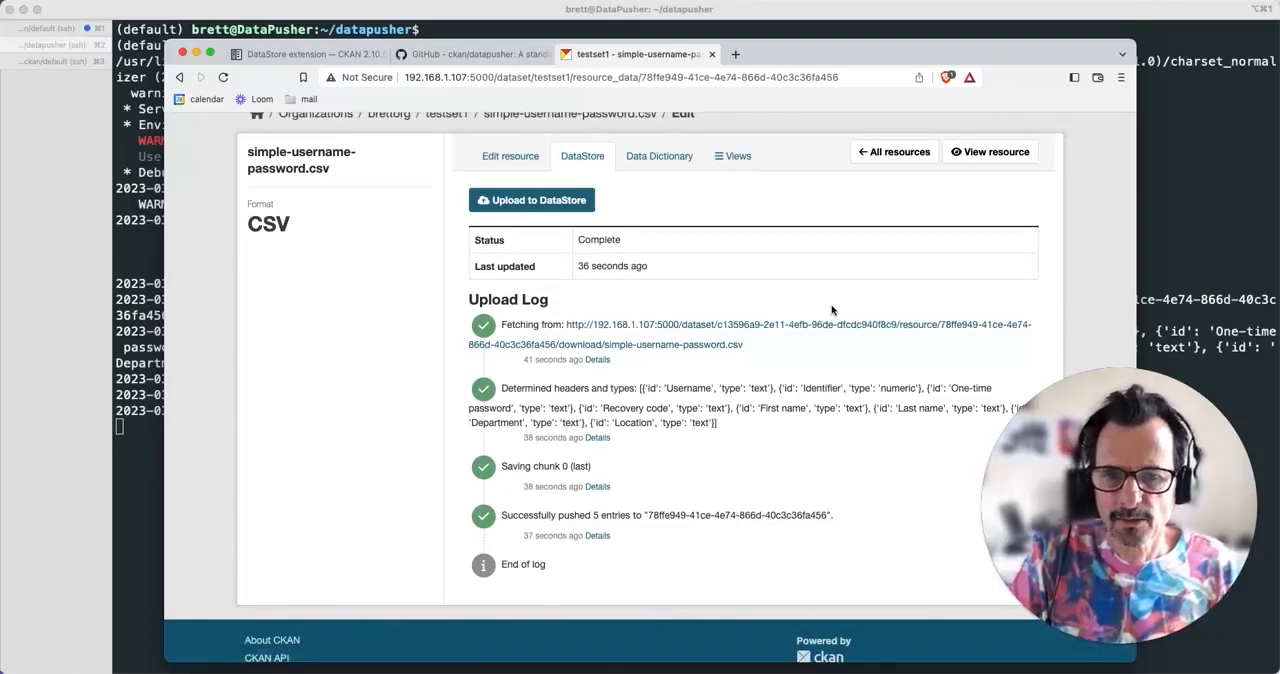
{"action": "scroll", "coordinate": [658, 370], "scroll_direction": "down", "scroll_amount": 2}
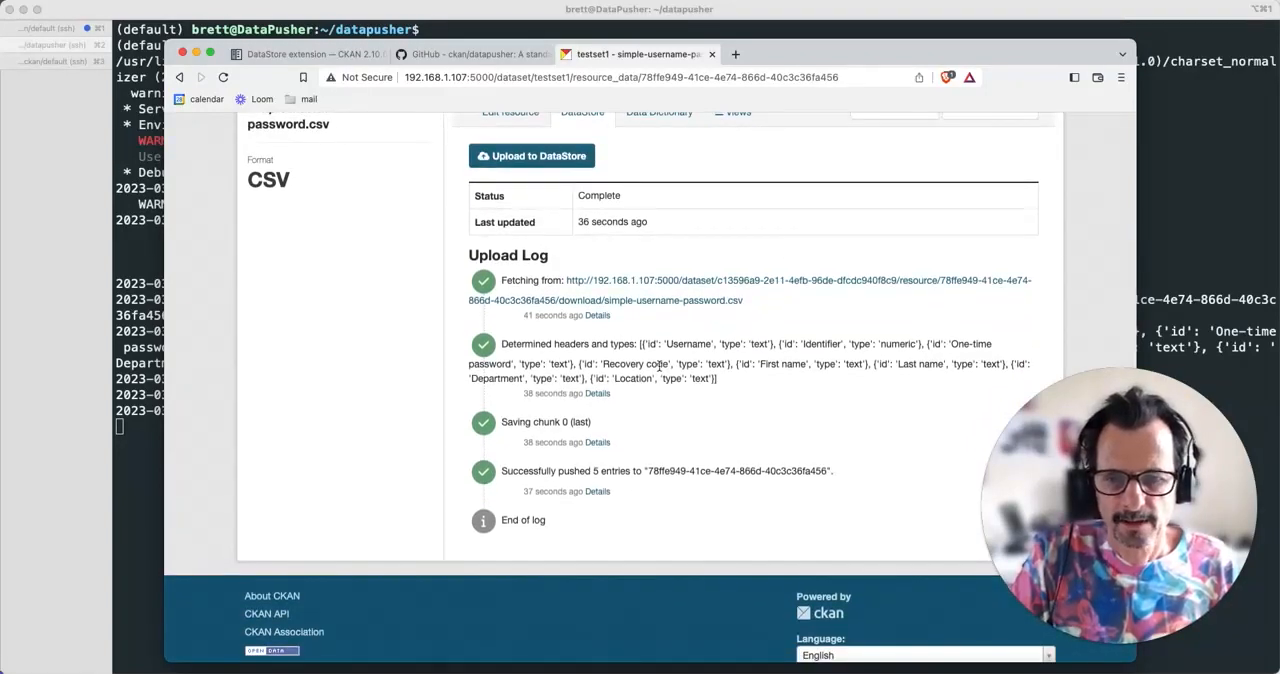
{"action": "scroll", "coordinate": [658, 370], "scroll_direction": "up", "scroll_amount": 1}
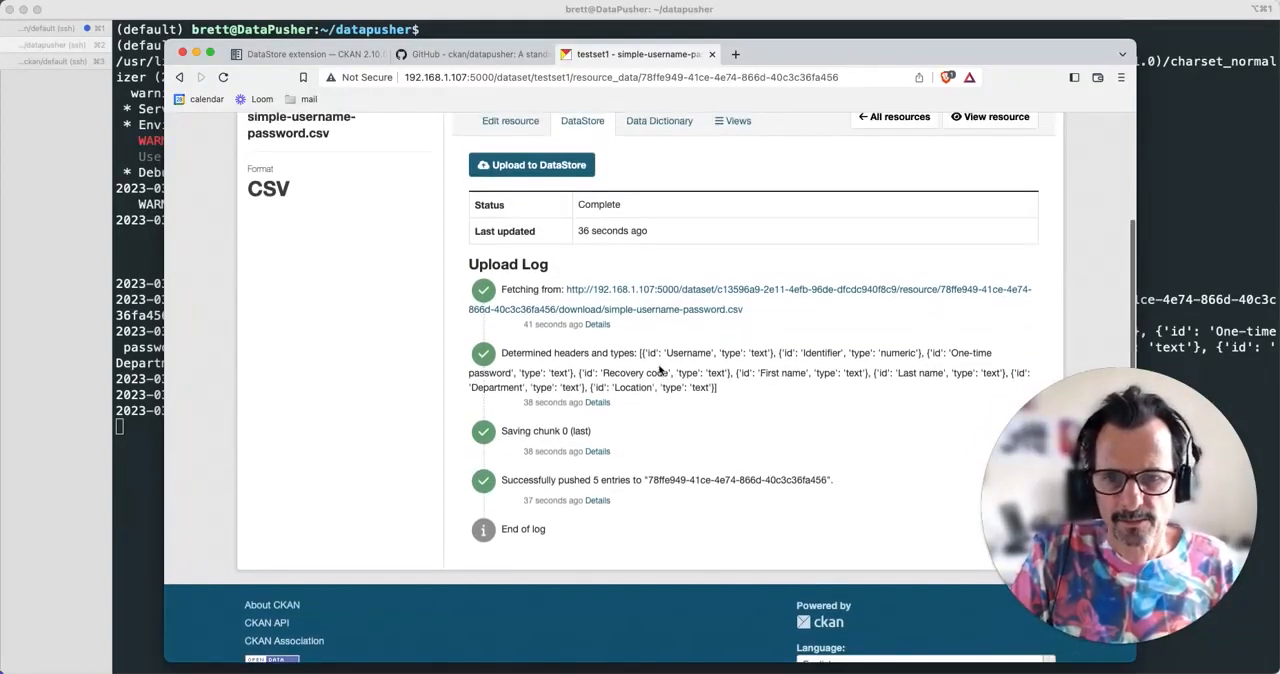
Start psql as the postgres user in the ckan/default session and list the databases.
{"action": "left_click", "coordinate": [142, 449]}
{"action": "left_click", "coordinate": [55, 61]}
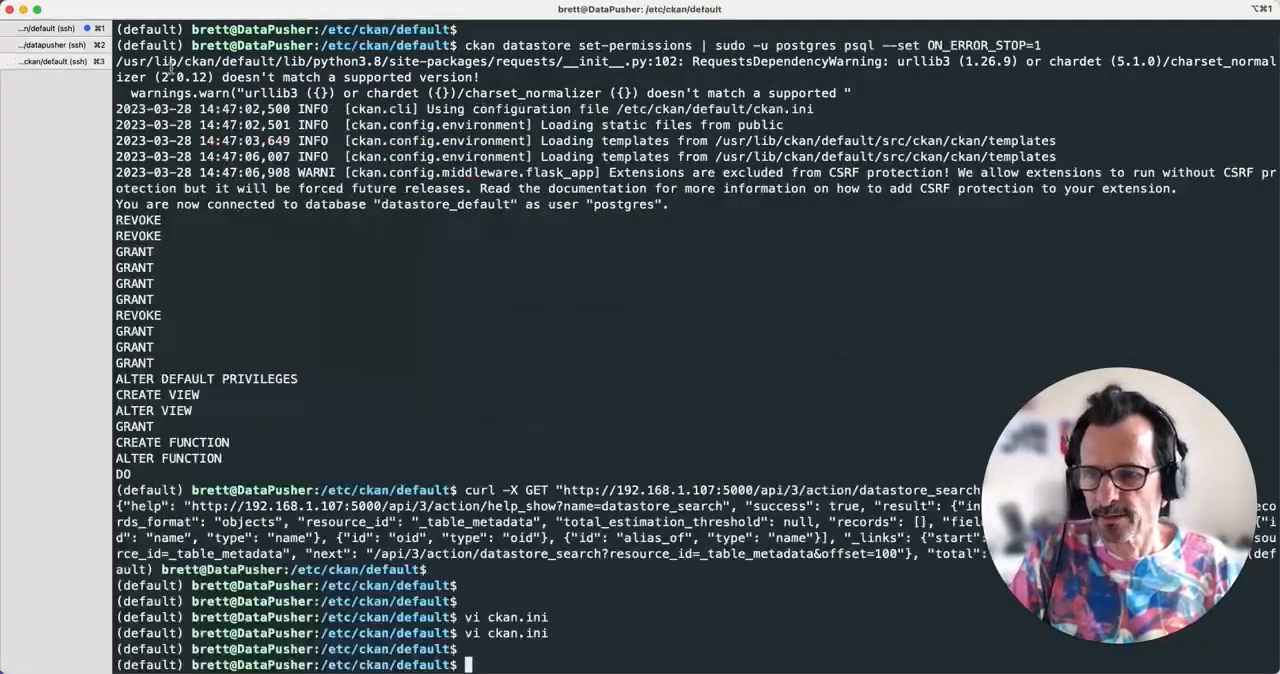
{"action": "key", "text": "Up"}
{"action": "key", "text": "Up"}
{"action": "key", "text": "Up"}
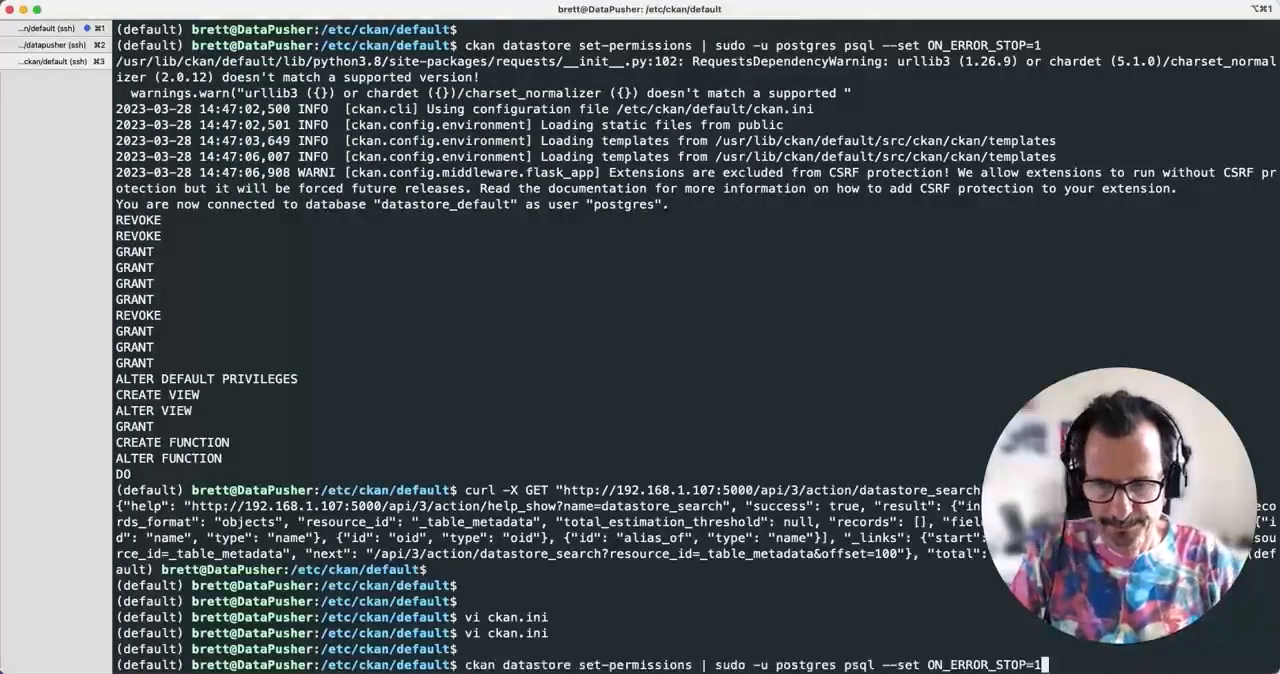
{"action": "key", "text": "Down"}
{"action": "key", "text": "Down"}
{"action": "key", "text": "Down"}
{"action": "key", "text": "Return"}
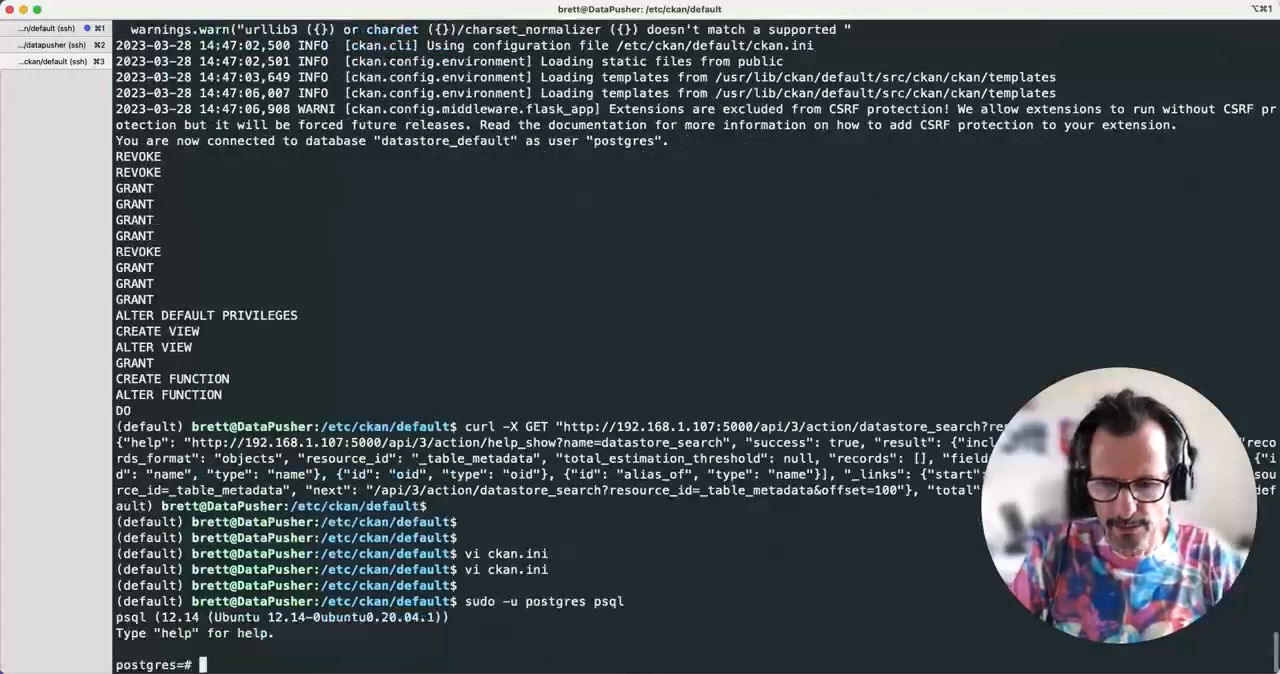
{"action": "type", "text": "\\l"}
{"action": "key", "text": "Return"}
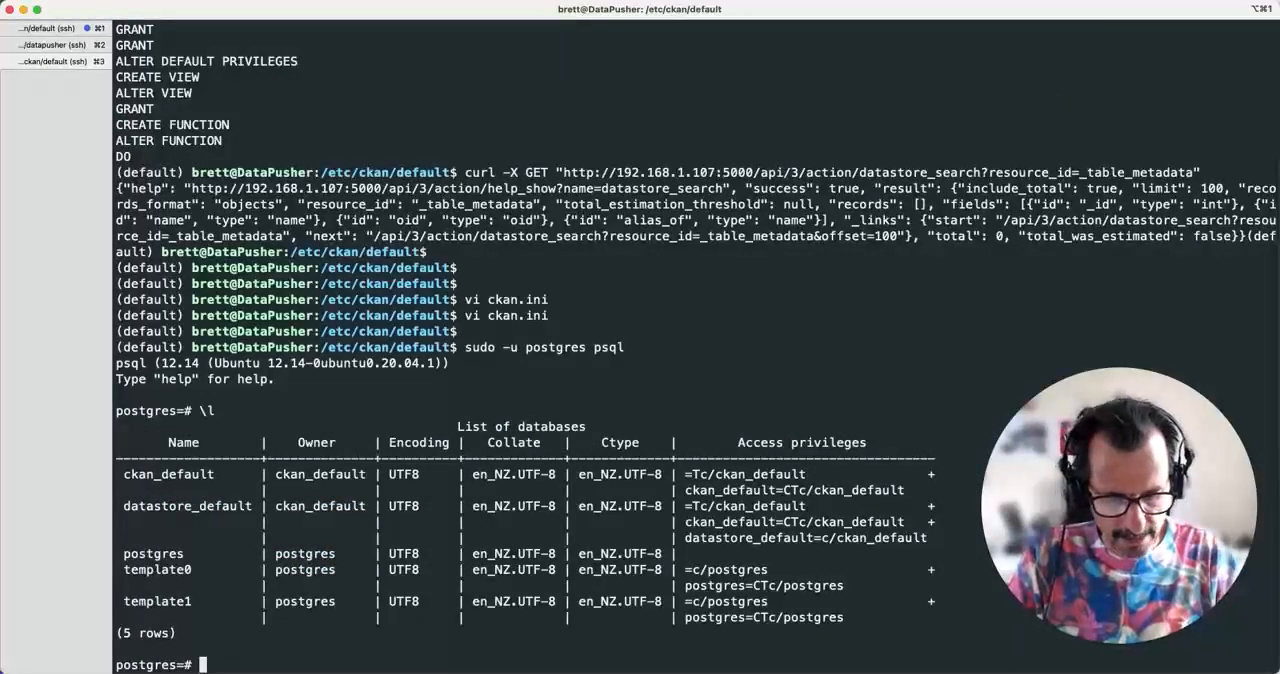
{"action": "type", "text": "\\c"}
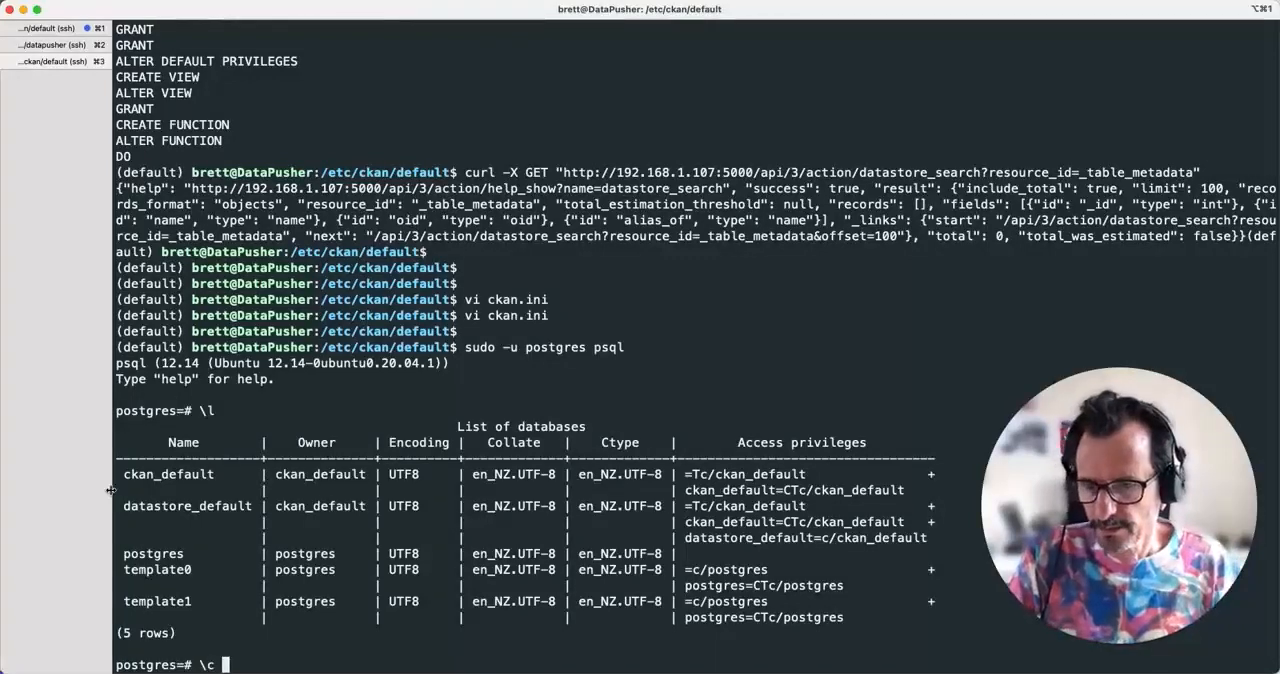
Connect to the datastore_default database with \c.
{"action": "left_click_drag", "start_coordinate": [122, 506], "coordinate": [252, 506]}
{"action": "key", "text": "super+c"}
{"action": "key", "text": "super+v"}
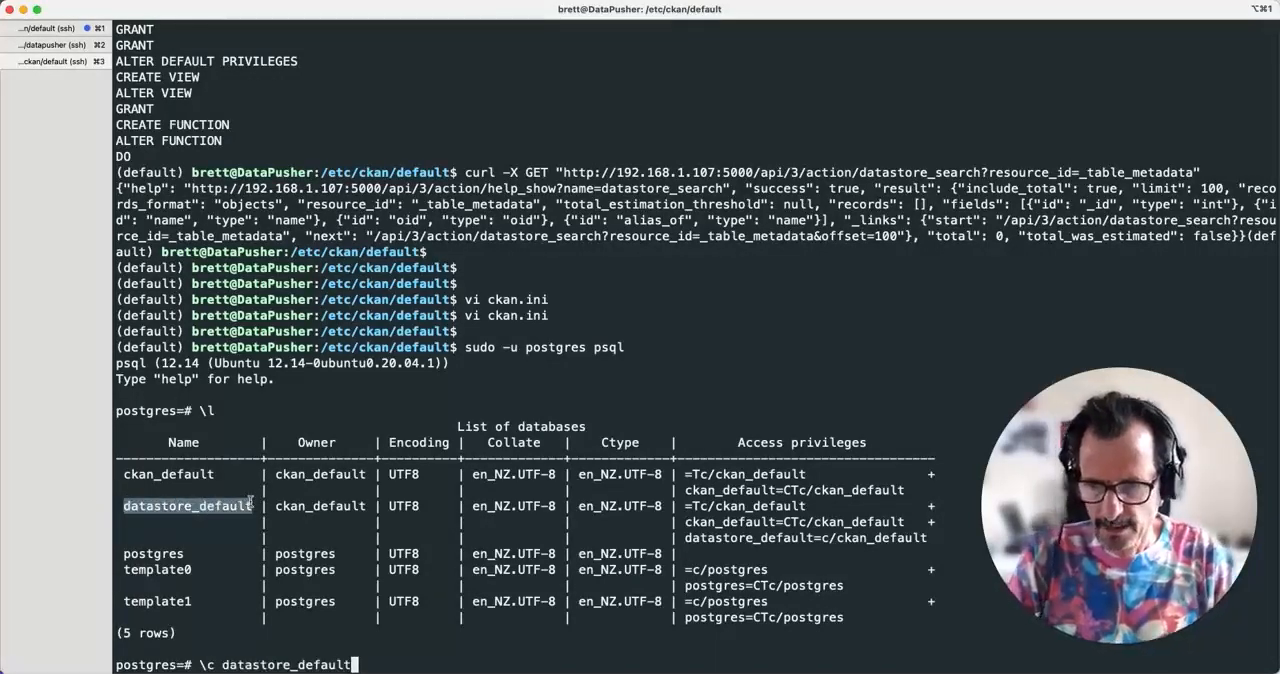
{"action": "key", "text": "Return"}
{"action": "key", "text": "Return"}
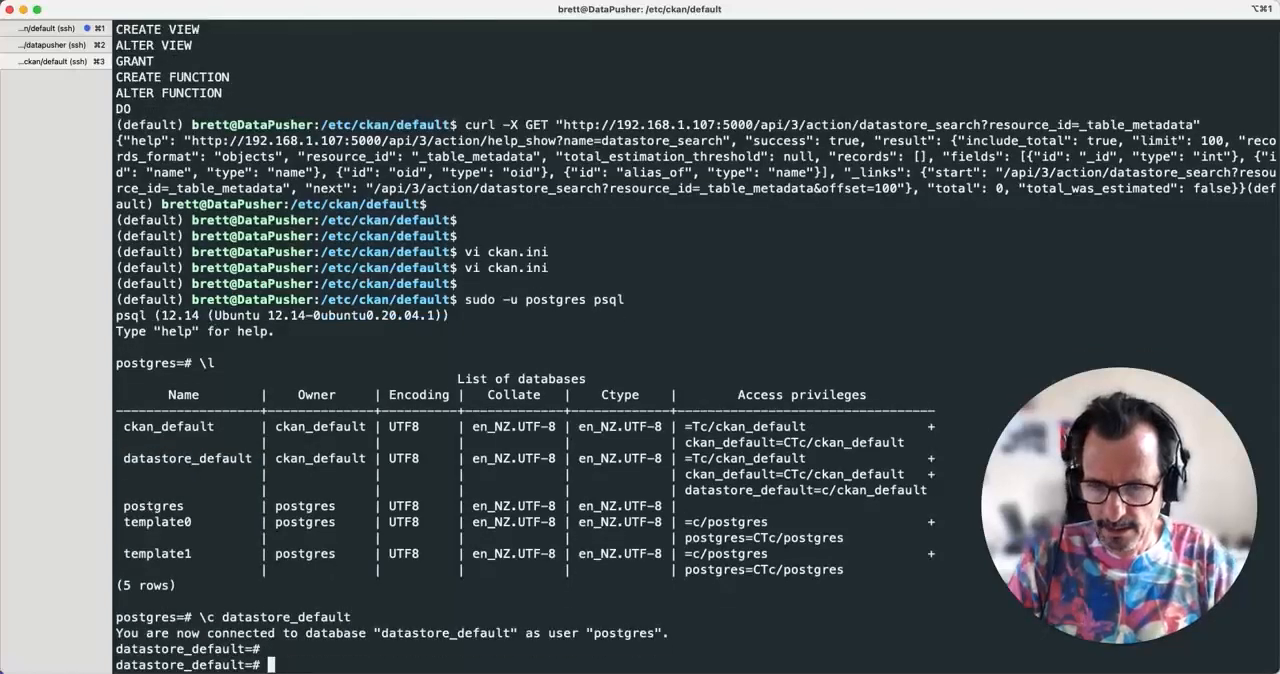
{"action": "type", "text": "\\dt+"}
{"action": "key", "text": "Return"}
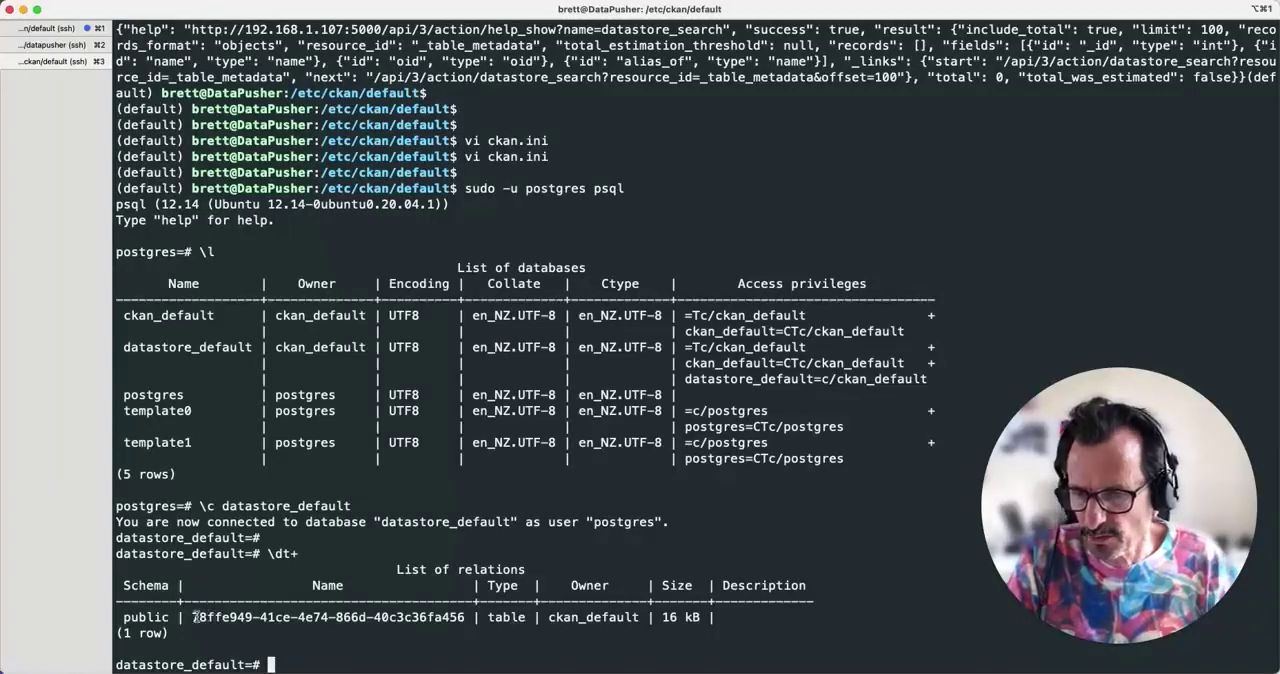
Query select * from the "78ffe949-41ce-4e74-866d-40c3c36fa456" table, returning its 5 rows.
{"action": "left_click_drag", "start_coordinate": [192, 617], "coordinate": [462, 617]}
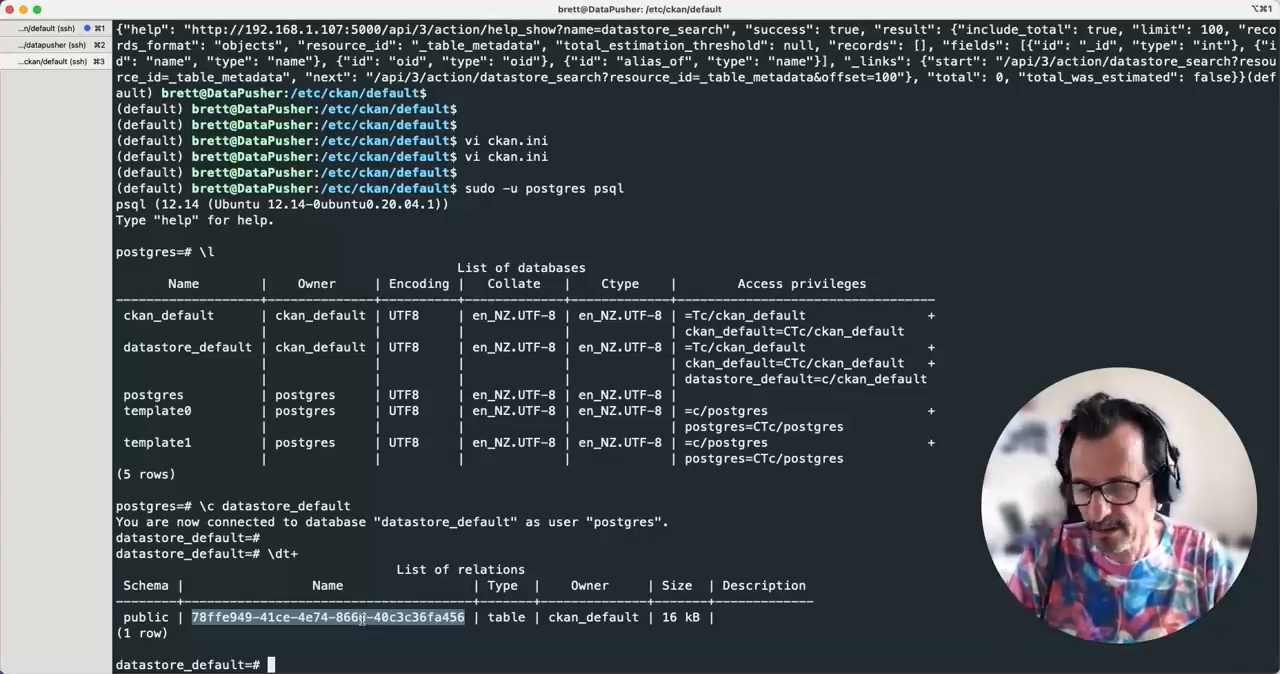
{"action": "type", "text": "sel"}
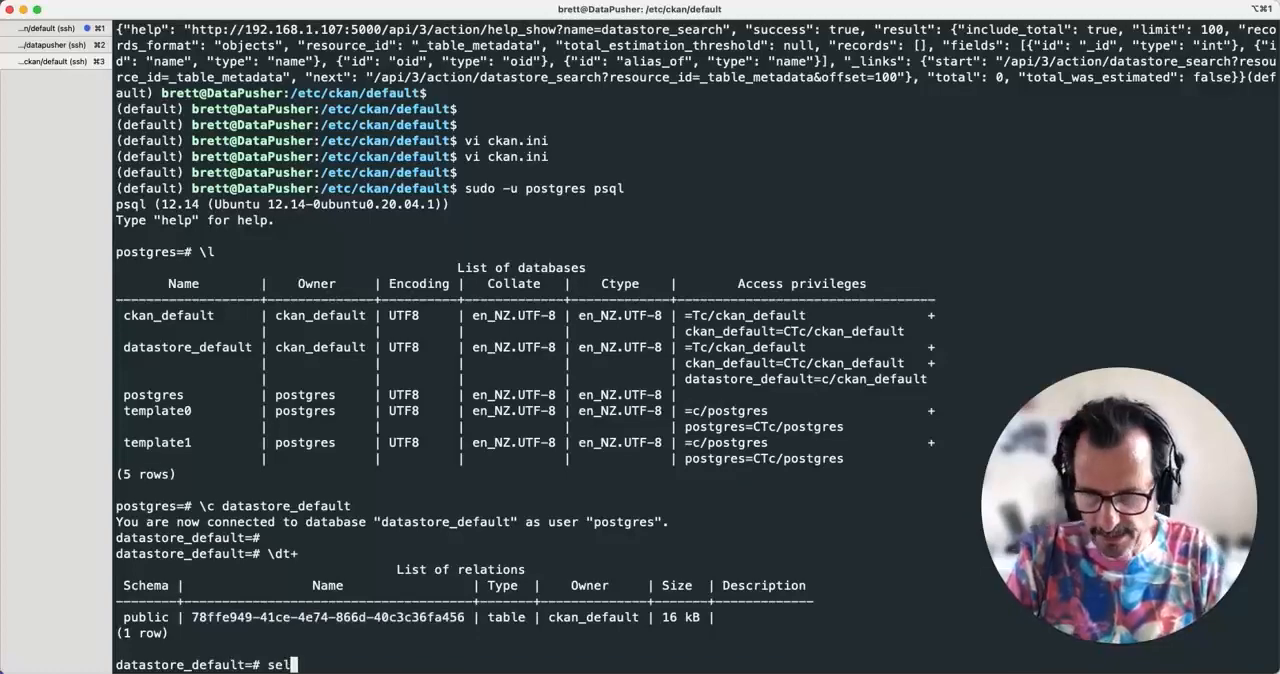
{"action": "type", "text": "ect "}
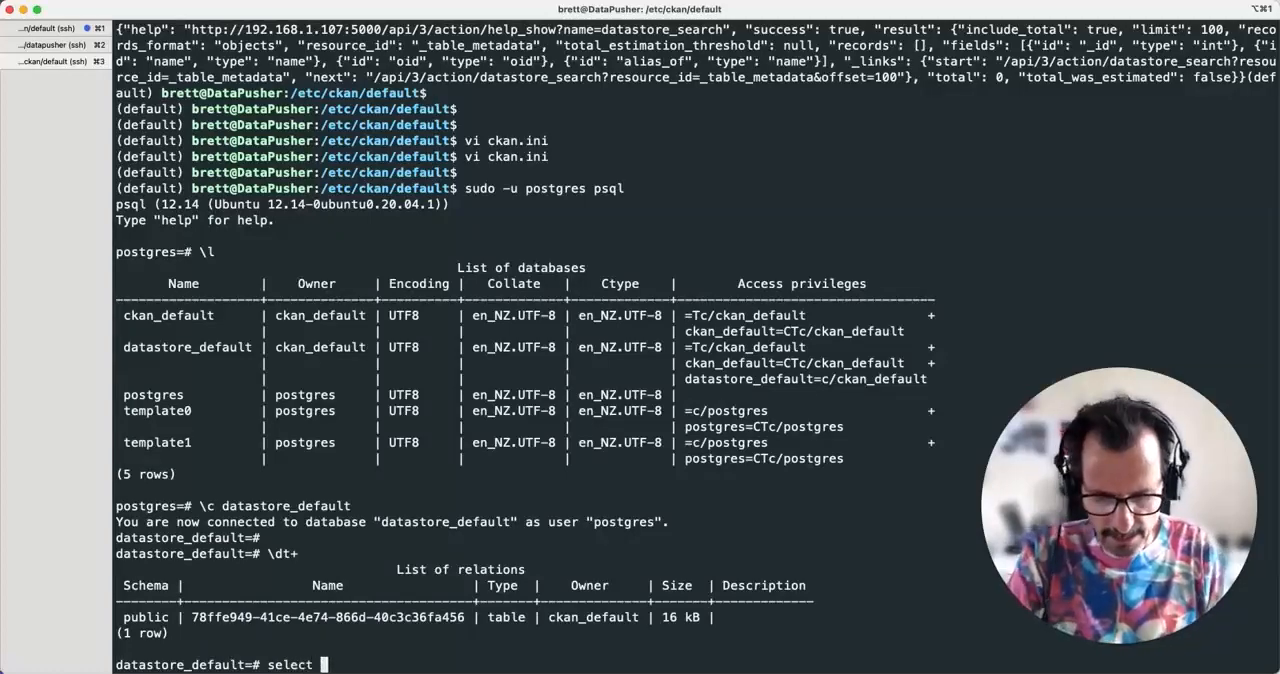
{"action": "type", "text": "* FROM"}
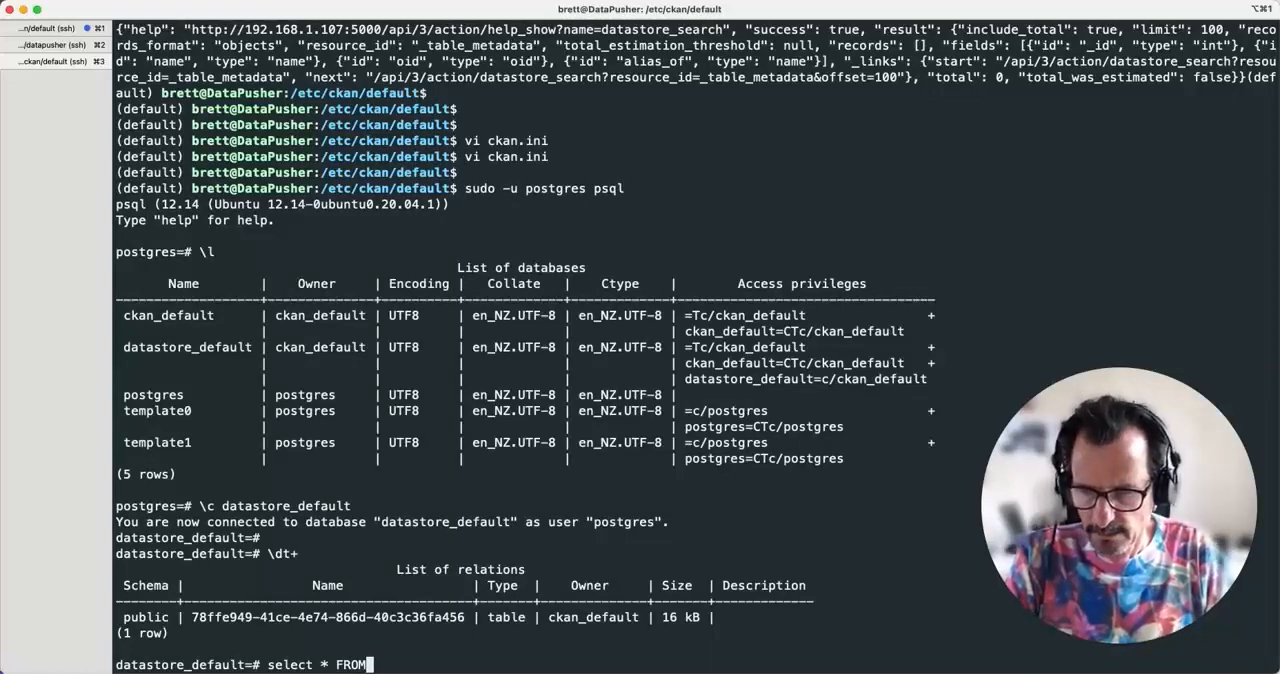
{"action": "type", "text": " \""}
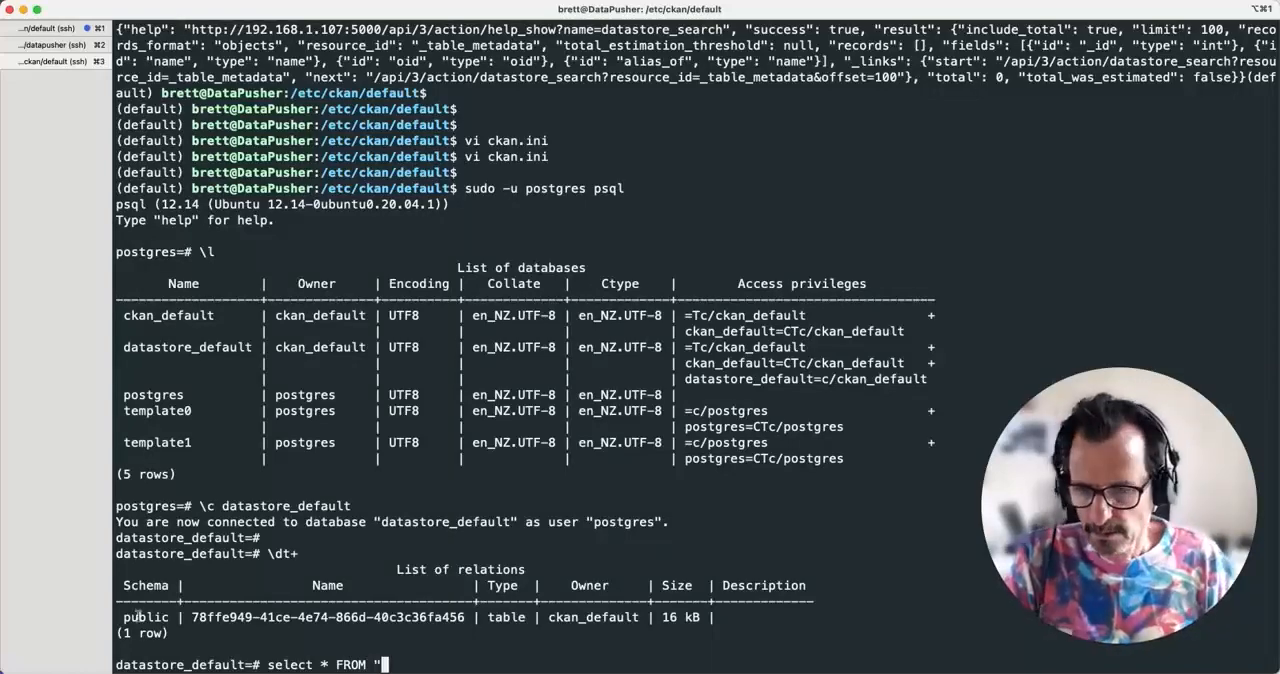
{"action": "left_click_drag", "start_coordinate": [192, 617], "coordinate": [467, 618]}
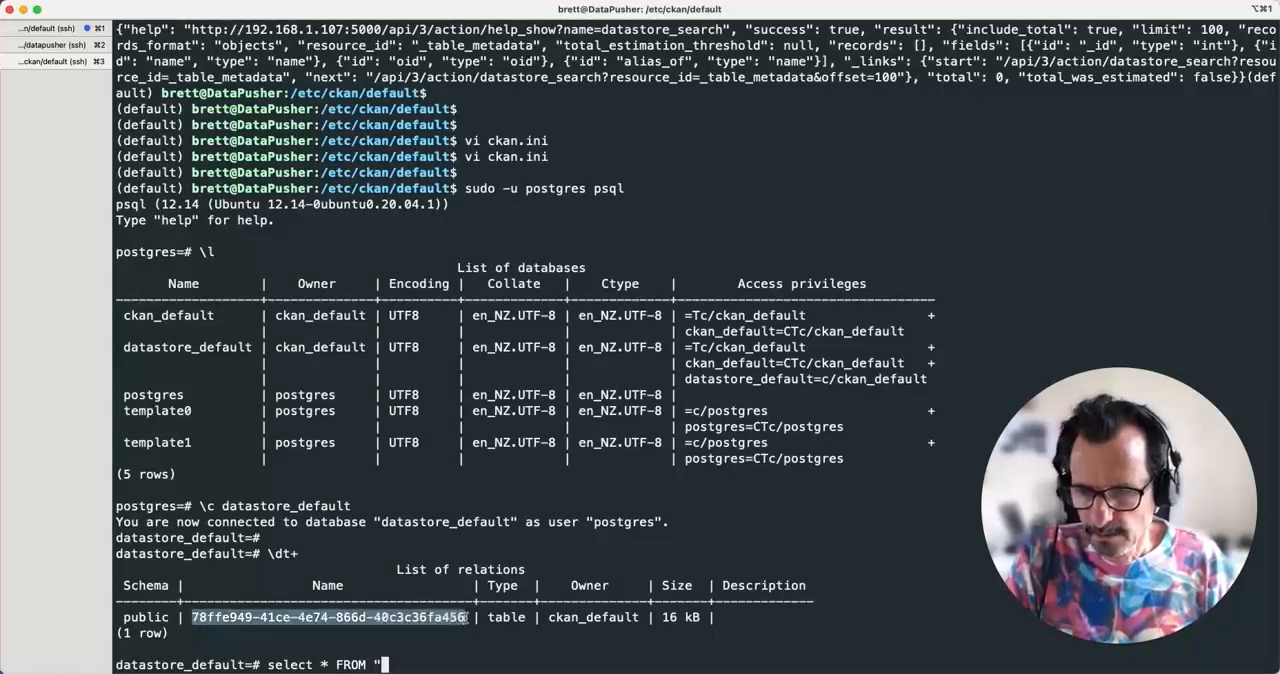
{"action": "key", "text": "super+v"}
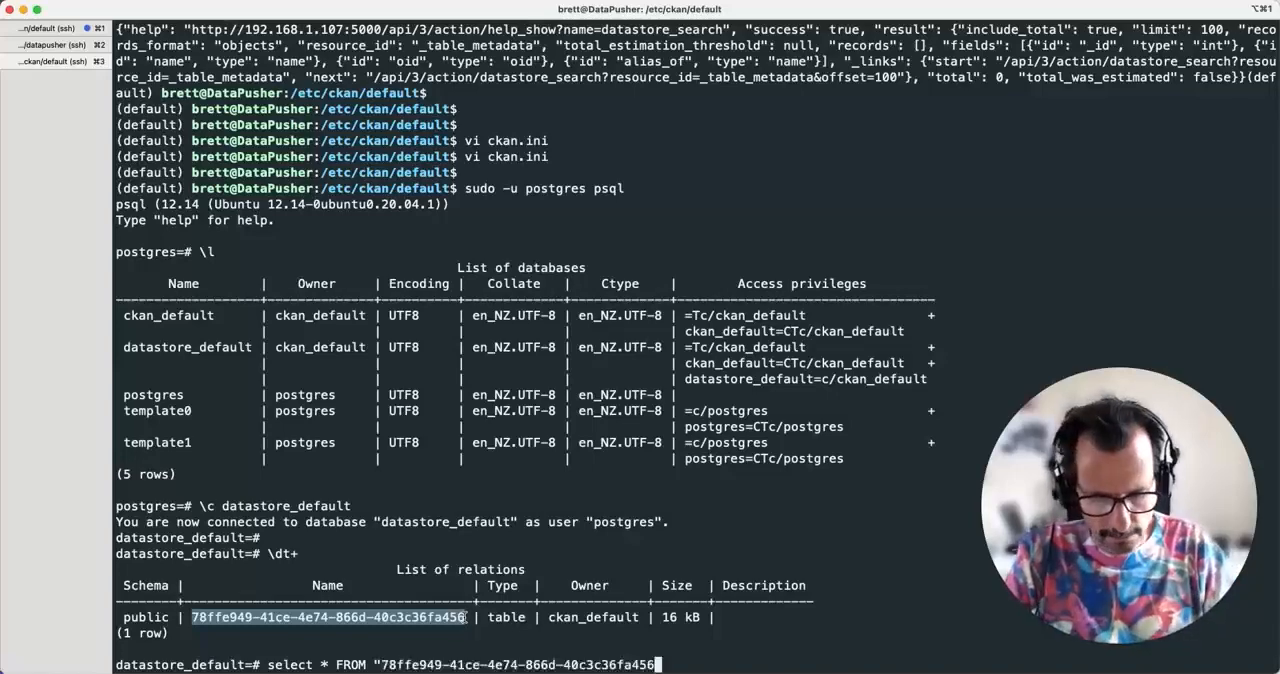
{"action": "type", "text": "\";"}
{"action": "key", "text": "Return"}
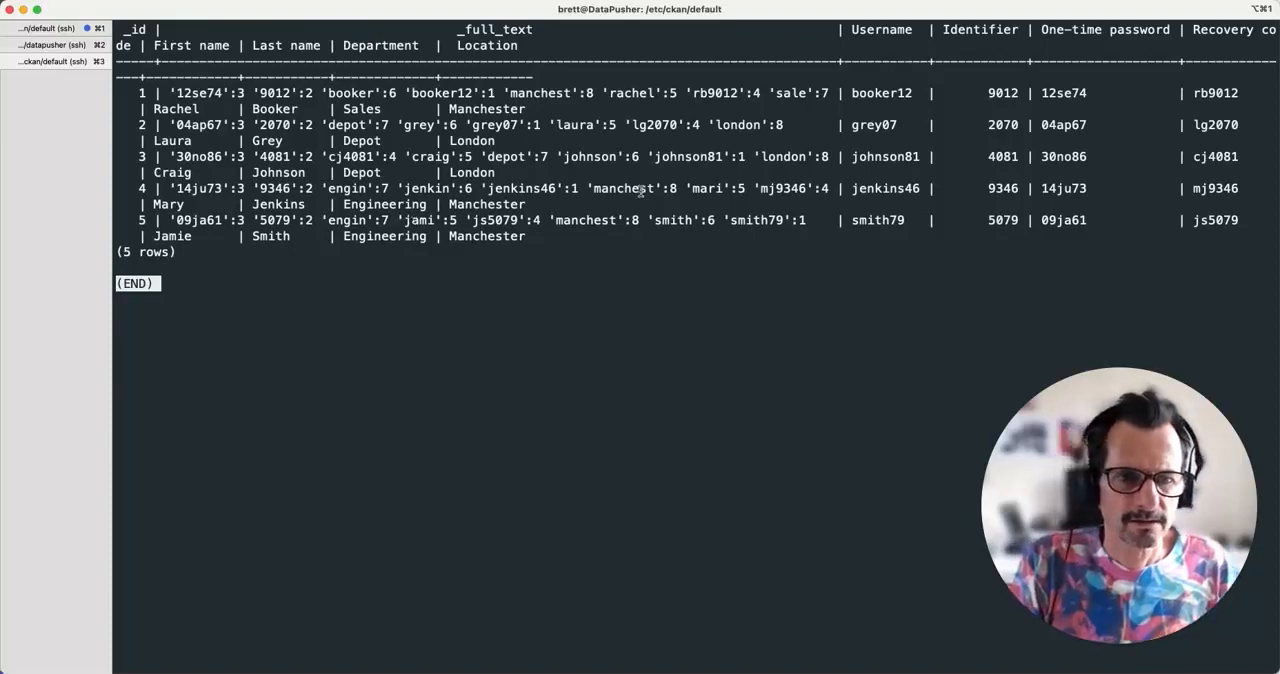
Quit the pager to return to the datastore_default psql prompt.
{"action": "key", "text": "q"}
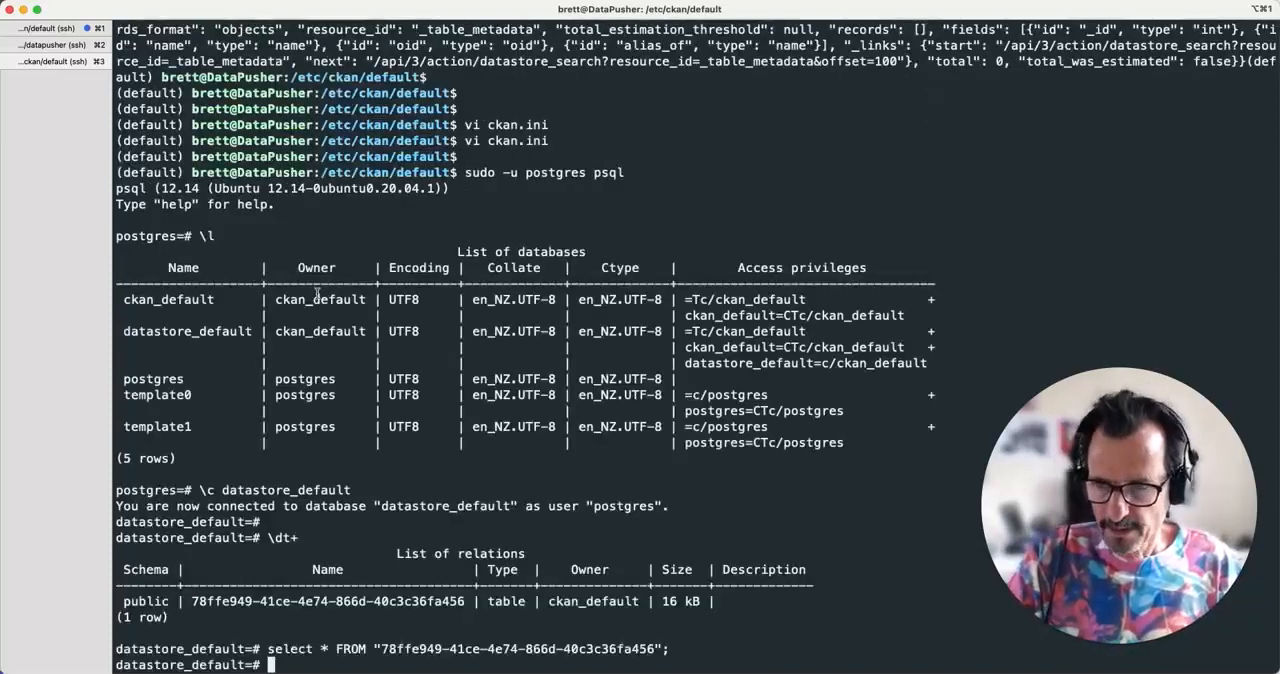